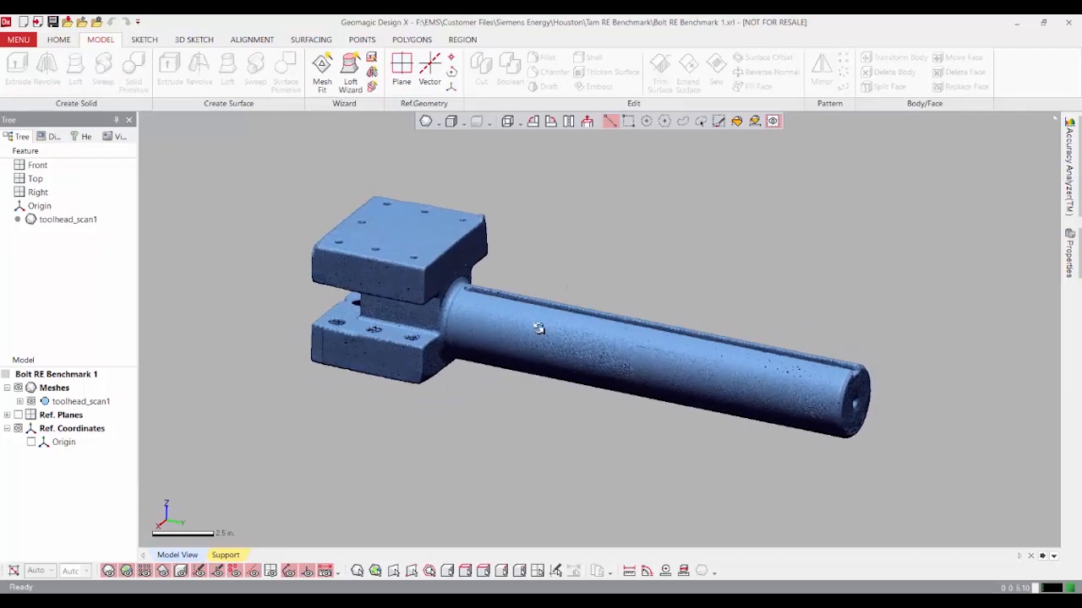
click(508, 122)
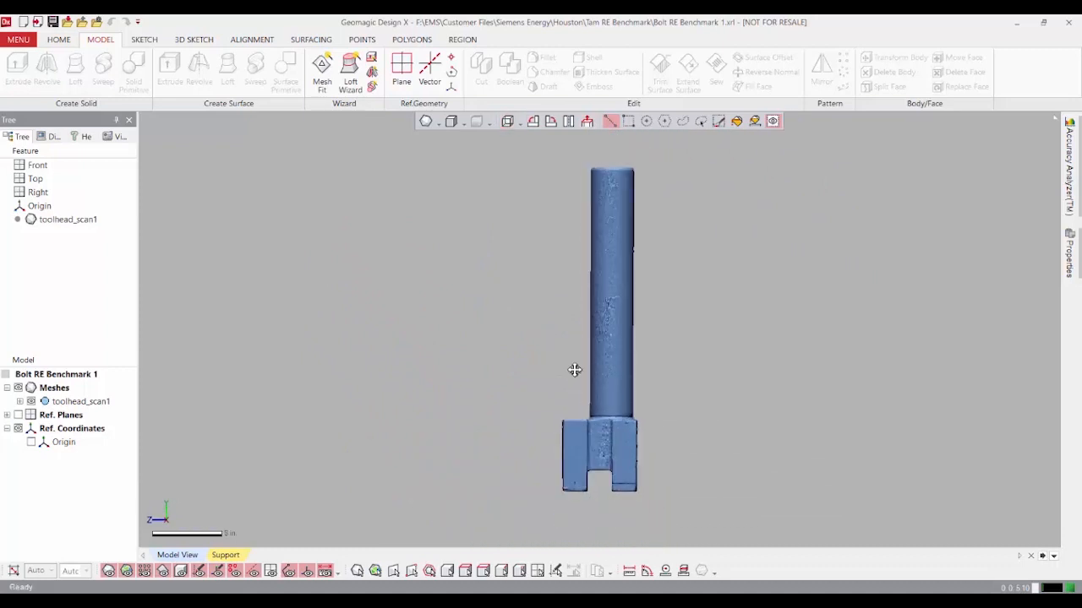
middle_drag(574, 370, 534, 361)
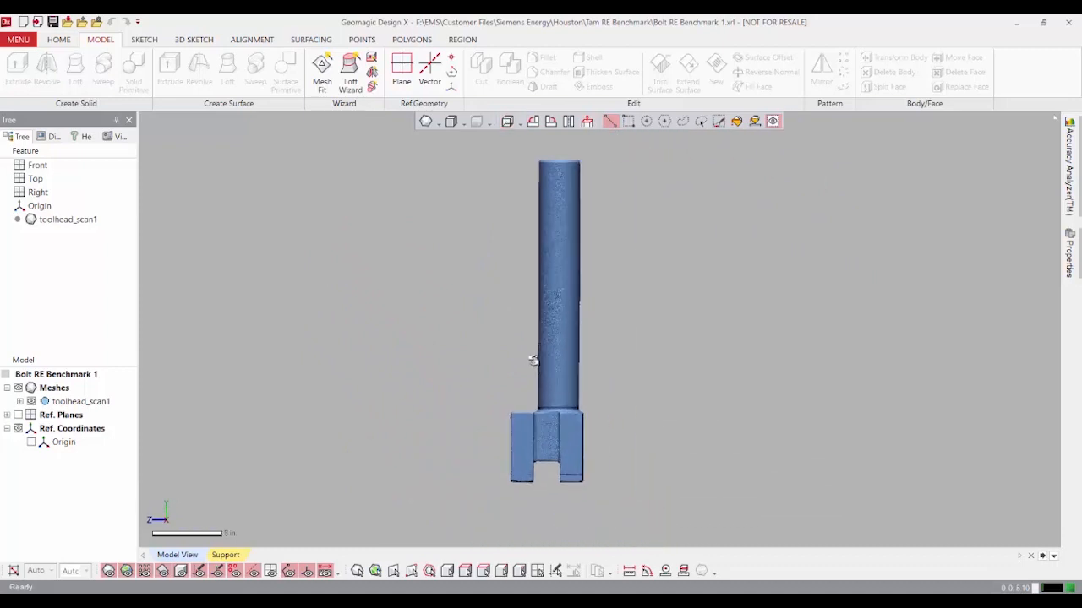
right_drag(478, 443, 1033, 320)
right_drag(463, 307, 541, 307)
scroll(626, 345, up, 5)
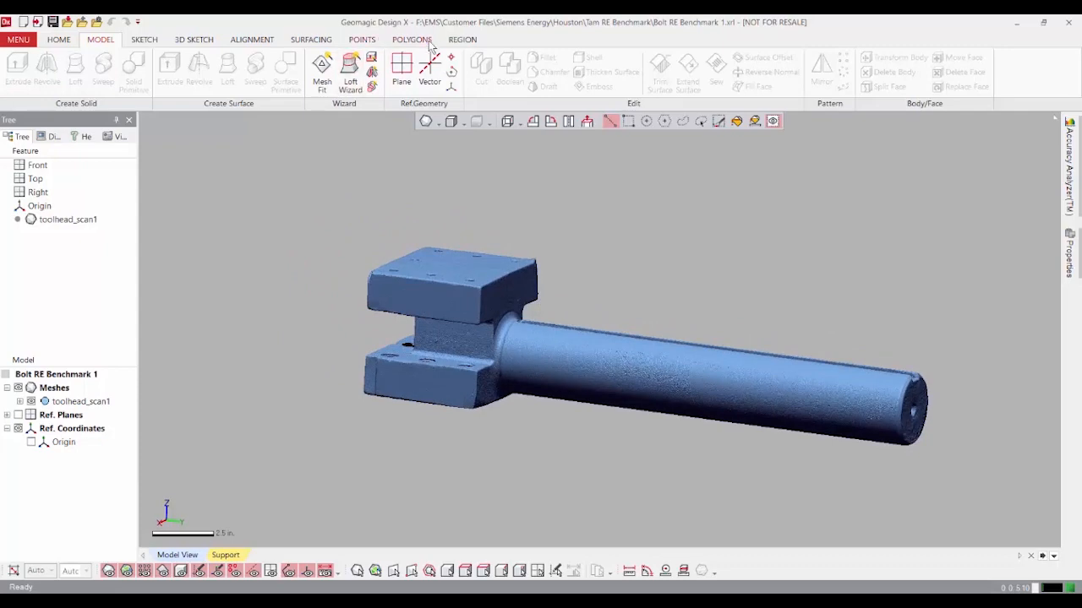
Step: Brush-select the shaft-side faces of both head blocks on the scan mesh and insert them as a region
click(465, 40)
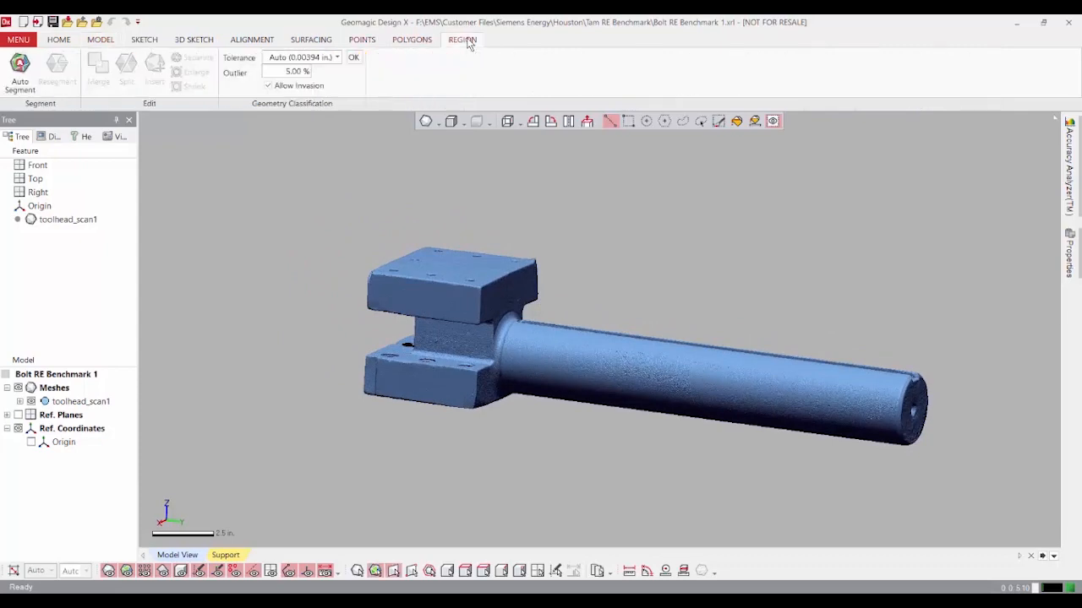
click(719, 122)
mouse_move(652, 222)
right_down()
mouse_move(617, 278)
mouse_move(596, 256)
mouse_move(575, 258)
mouse_move(587, 278)
right_up()
scroll(579, 341, up, 4)
right_drag(490, 355, 444, 329)
drag(417, 275, 531, 268)
mouse_move(527, 436)
right_down()
mouse_move(531, 321)
mouse_move(496, 415)
mouse_move(536, 242)
mouse_move(461, 291)
mouse_move(465, 313)
right_up()
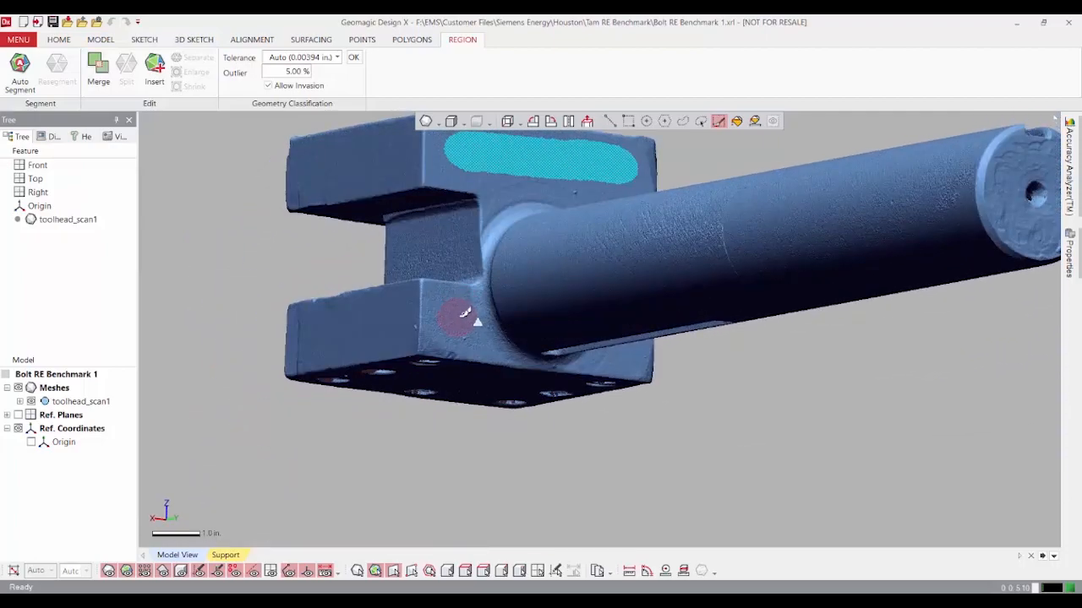
right_drag(707, 314, 411, 304)
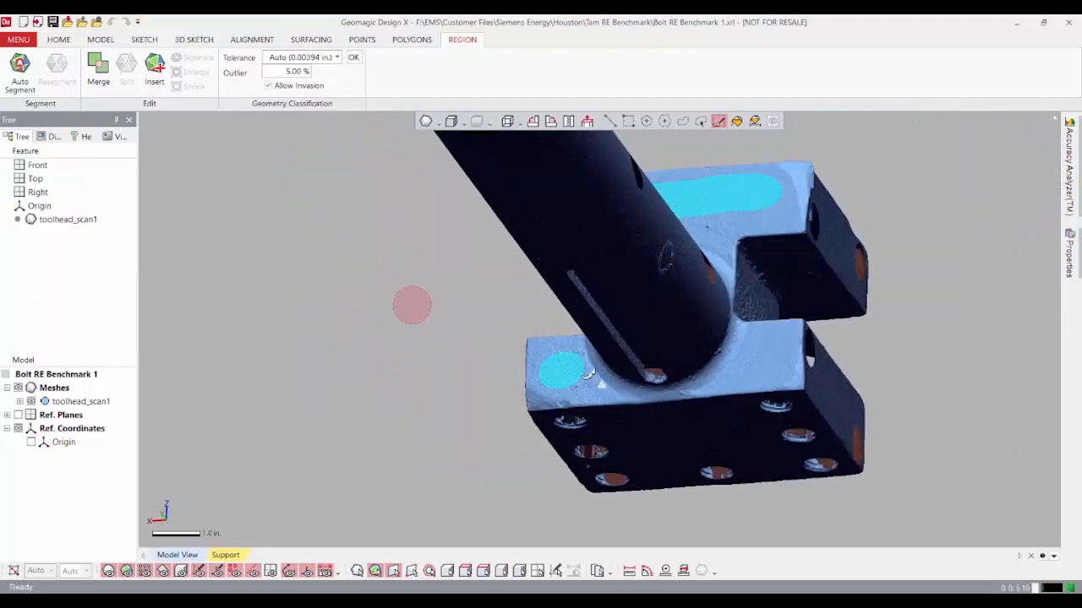
right_drag(778, 356, 502, 393)
scroll(471, 355, down, 3)
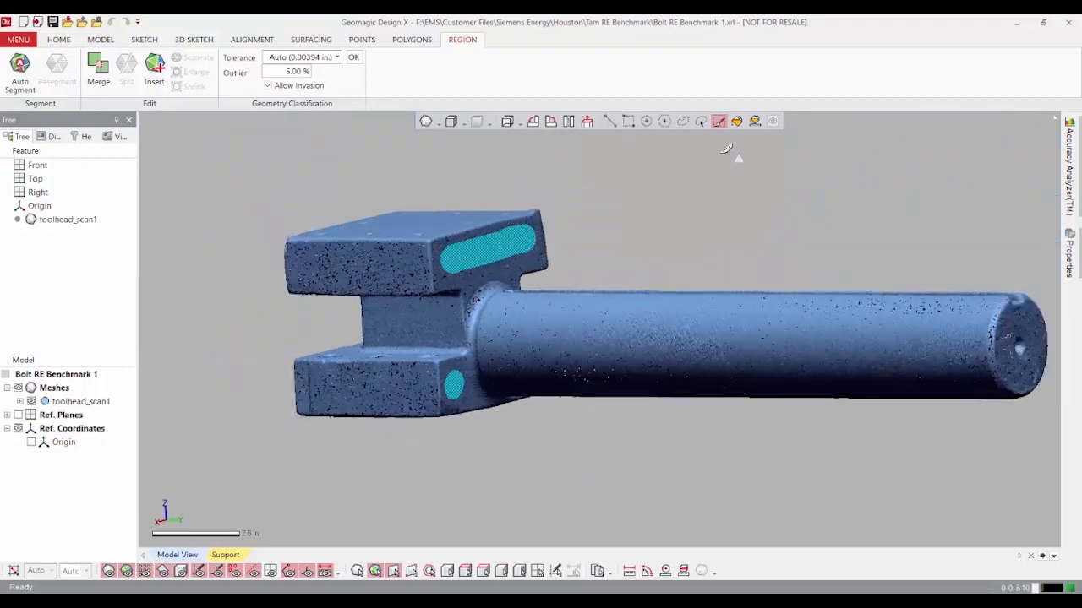
click(153, 71)
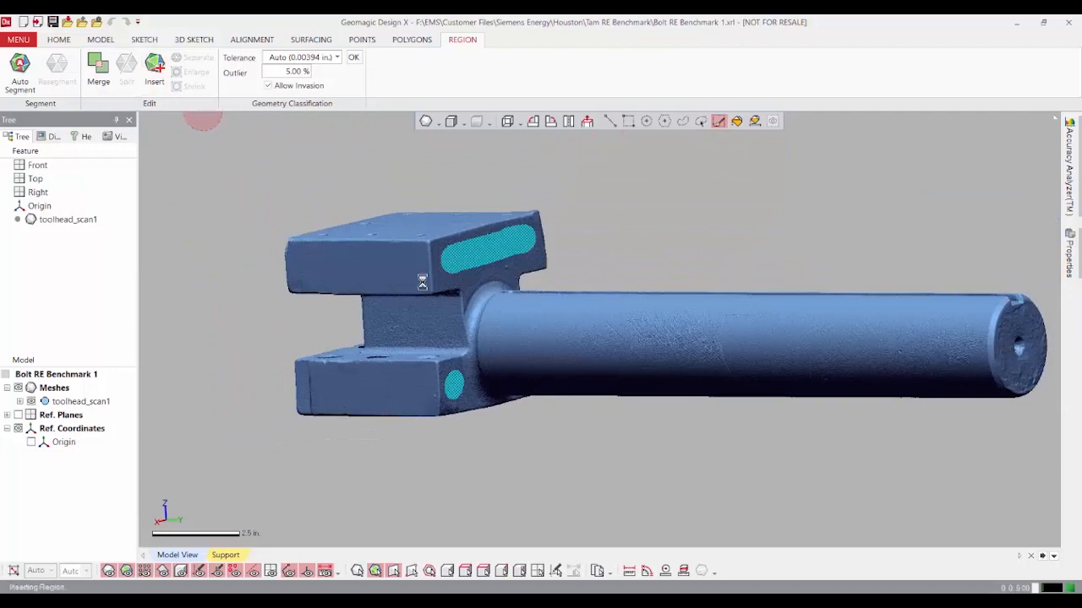
Step: Brush-select the flat end face of the shaft around its centre hole and insert it as a region
ctrl+right_drag(717, 385, 458, 372)
right_drag(457, 372, 414, 385)
scroll(608, 359, up, 4)
ctrl+right_drag(670, 345, 338, 283)
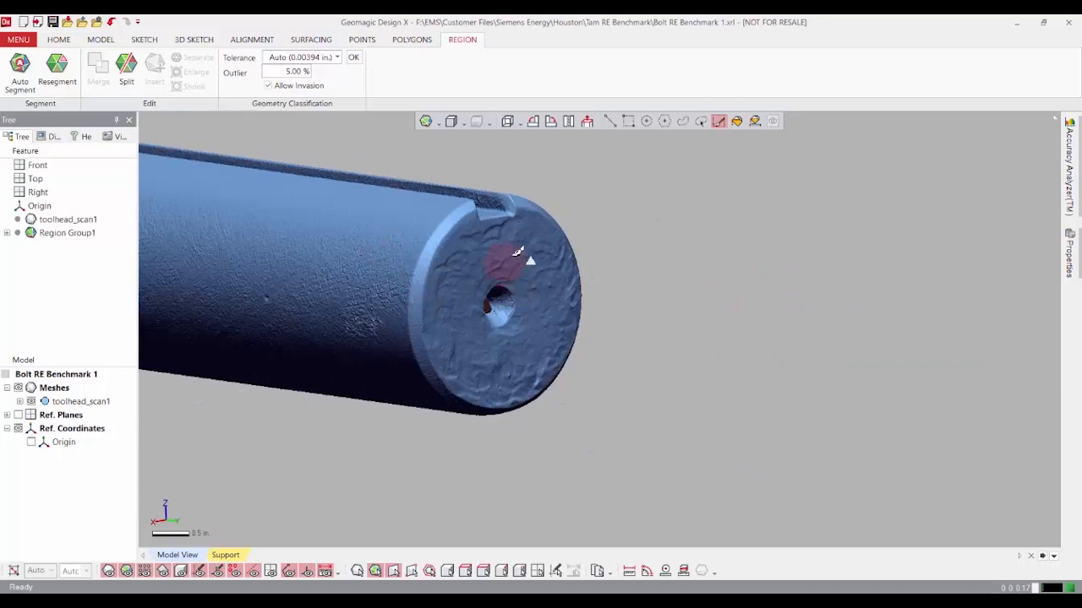
mouse_move(551, 239)
mouse_down()
mouse_move(463, 269)
mouse_move(485, 350)
mouse_move(539, 339)
mouse_move(558, 270)
mouse_move(563, 353)
mouse_move(474, 376)
mouse_move(456, 303)
mouse_move(483, 245)
mouse_move(541, 236)
mouse_move(476, 169)
mouse_move(402, 121)
mouse_up()
click(157, 79)
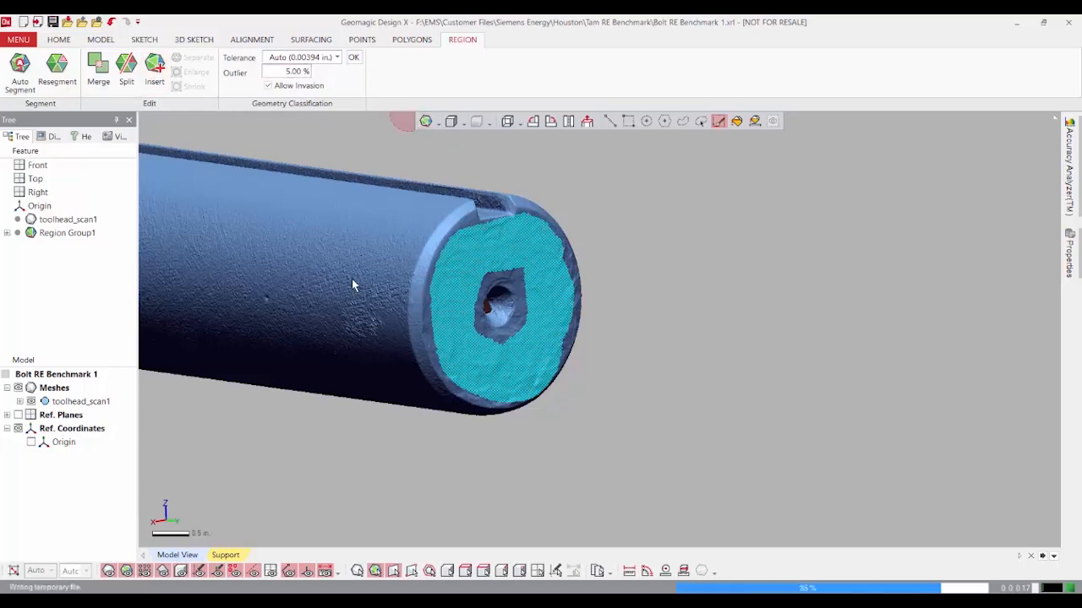
Step: Brush-select the outer end faces of both head blocks, opposite the shaft, and insert them as one region
scroll(343, 379, down, 6)
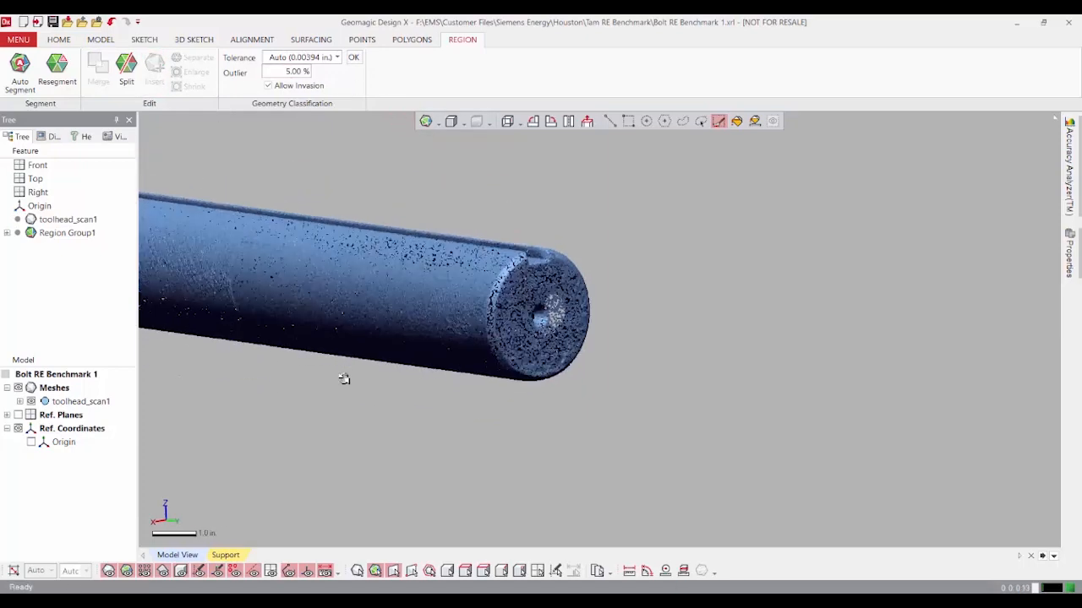
ctrl+right_drag(338, 323, 447, 365)
right_drag(382, 329, 729, 345)
scroll(728, 346, up, 4)
ctrl+right_drag(821, 262, 645, 287)
scroll(558, 317, up, 3)
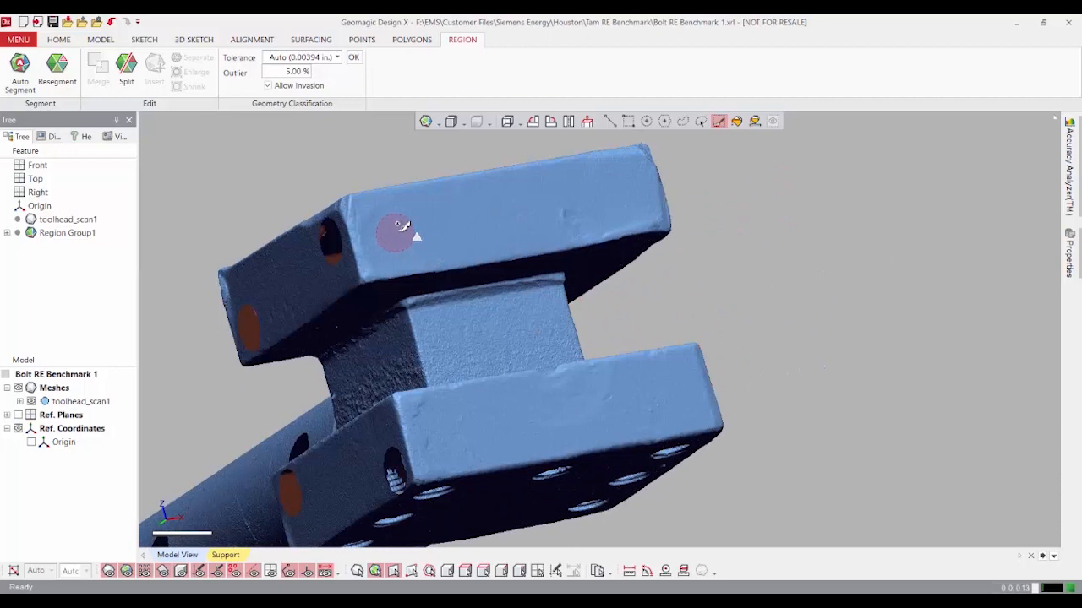
drag(403, 226, 630, 199)
click(462, 428)
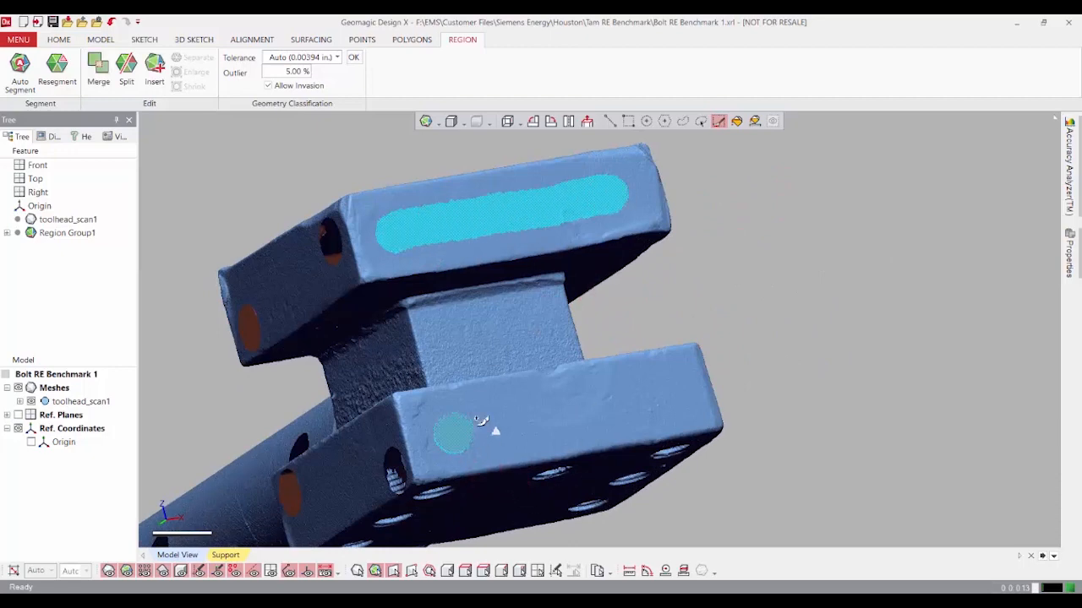
mouse_move(480, 421)
mouse_down()
mouse_move(654, 398)
mouse_move(676, 381)
mouse_move(555, 411)
mouse_move(454, 417)
mouse_move(474, 439)
mouse_move(680, 393)
mouse_move(645, 378)
mouse_up()
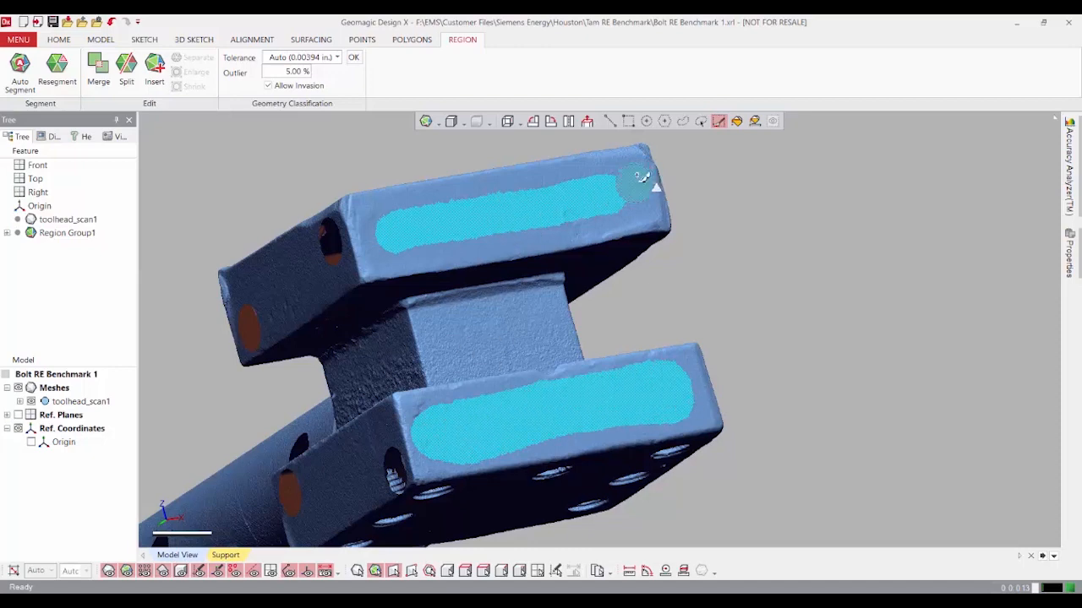
mouse_move(642, 178)
mouse_down()
mouse_move(405, 241)
mouse_move(414, 218)
mouse_move(620, 179)
mouse_up()
click(157, 73)
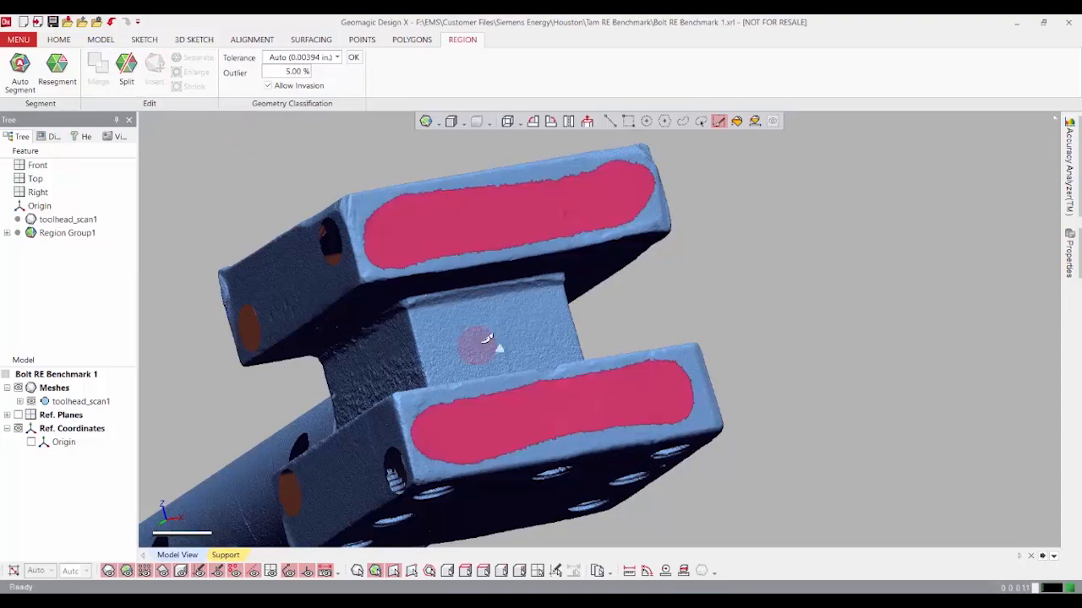
Step: Switch the selection mode from paintbrush back to line and show the reference planes
scroll(546, 306, down, 3)
right_drag(545, 309, 716, 350)
ctrl+right_drag(379, 410, 797, 301)
scroll(592, 306, down, 3)
right_drag(433, 338, 630, 370)
right_drag(612, 301, 541, 292)
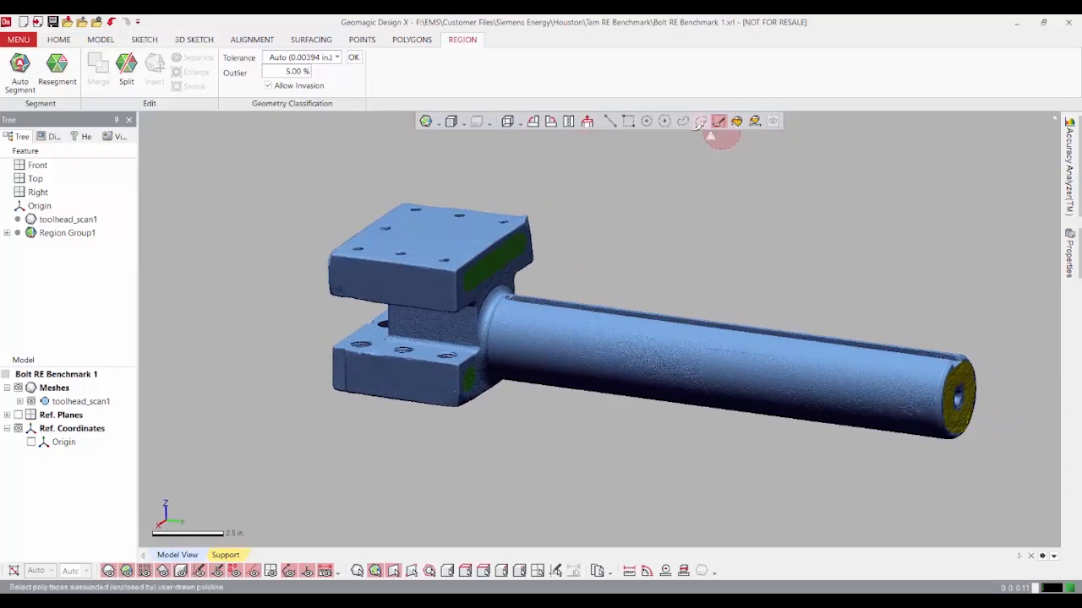
click(610, 122)
mouse_move(462, 345)
right_down()
mouse_move(463, 311)
mouse_move(572, 352)
mouse_move(486, 359)
right_up()
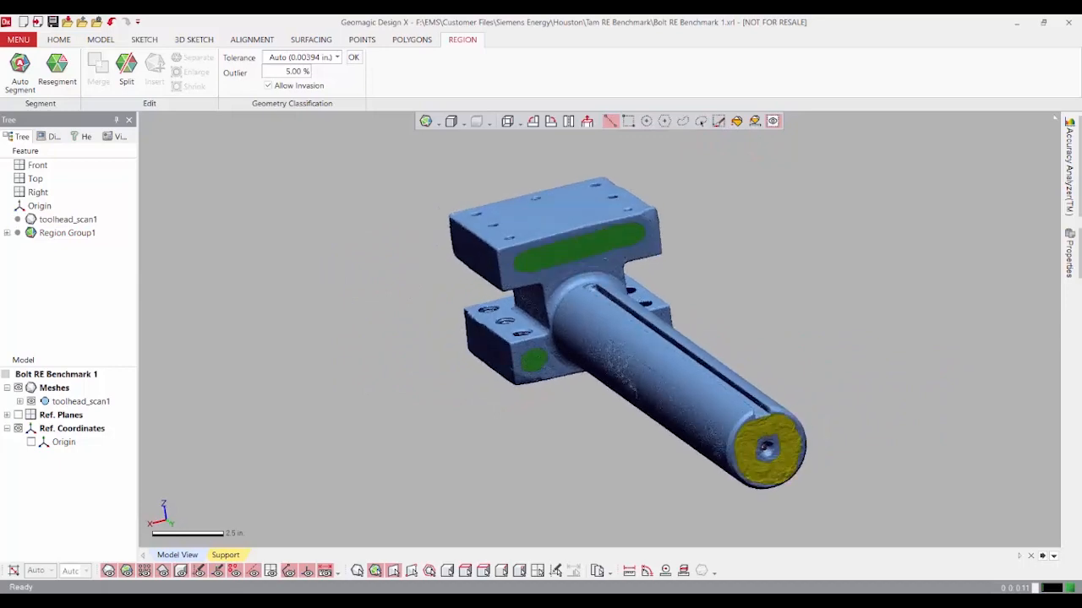
click(271, 572)
Step: Examine how the Front, Top and Right planes sit relative to the scan mesh and its regions
right_drag(811, 373, 498, 393)
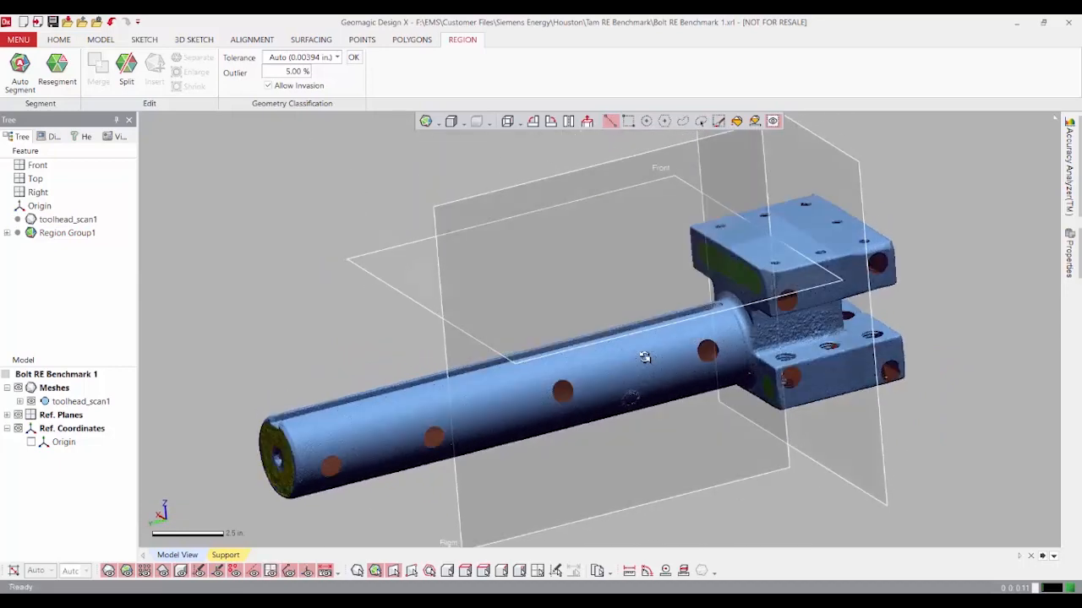
ctrl+right_drag(746, 329, 734, 304)
right_drag(605, 353, 604, 326)
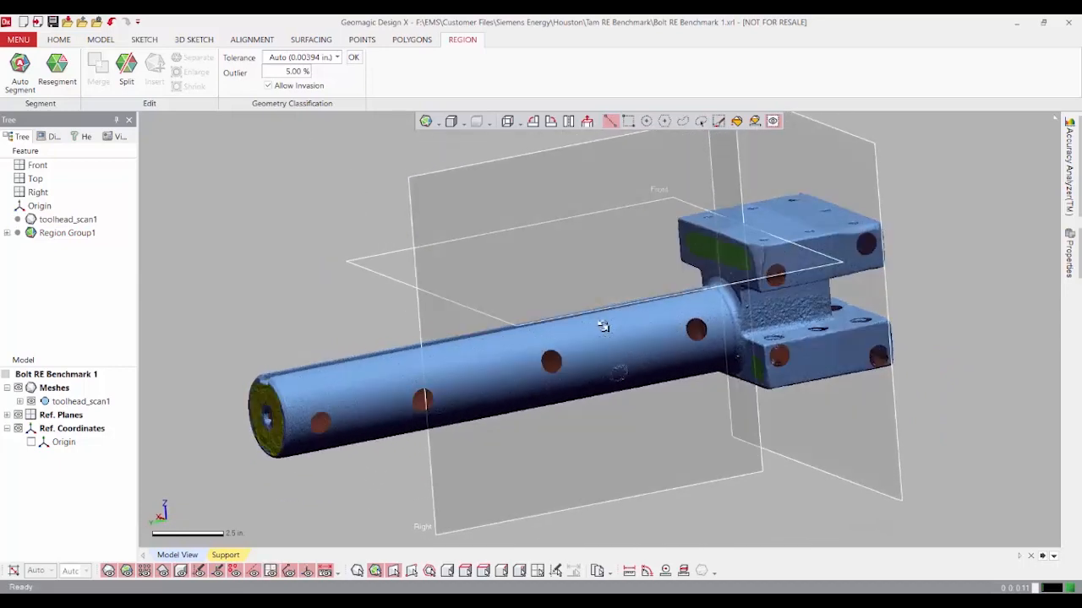
right_drag(708, 281, 758, 292)
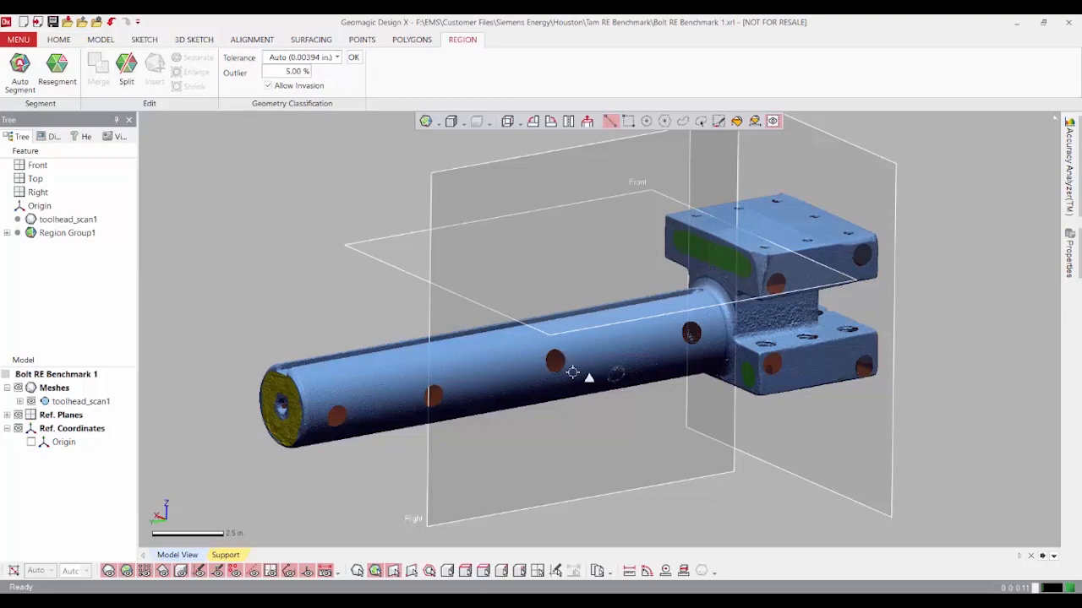
right_drag(572, 373, 600, 373)
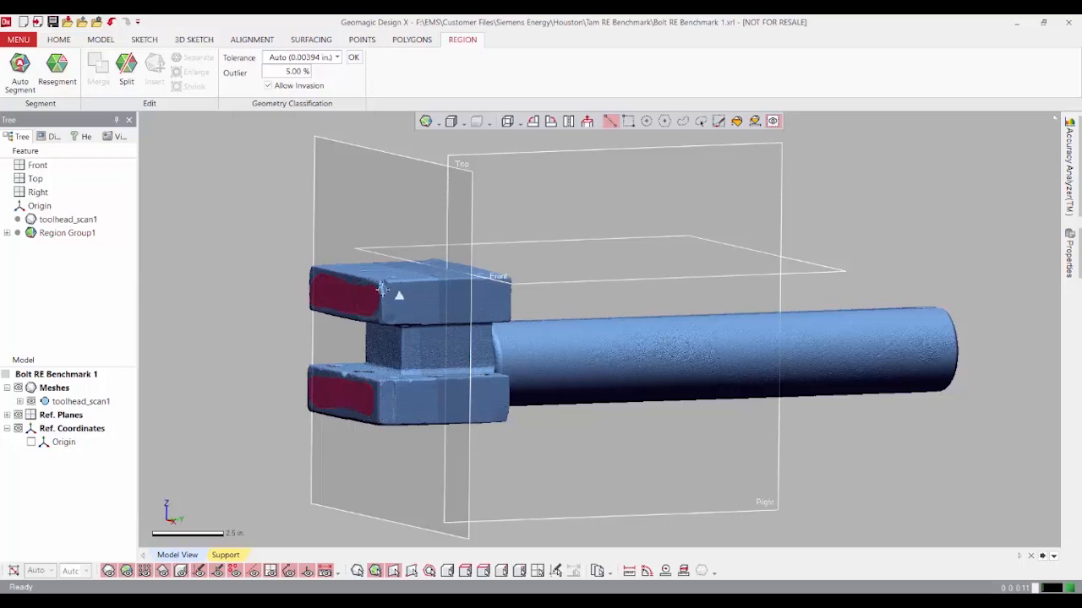
right_drag(382, 327, 478, 287)
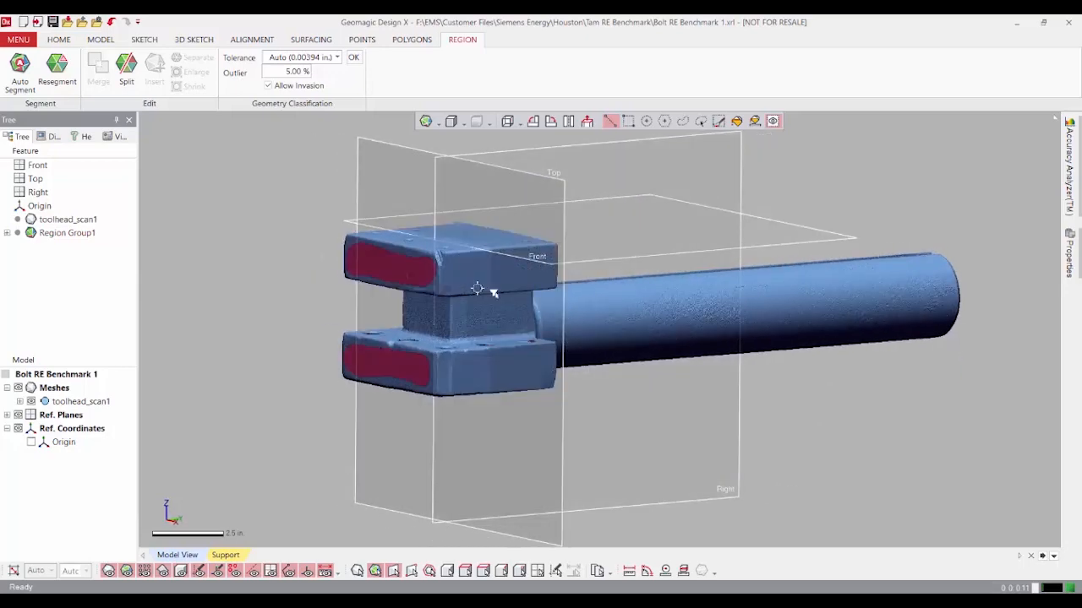
right_drag(488, 257, 507, 321)
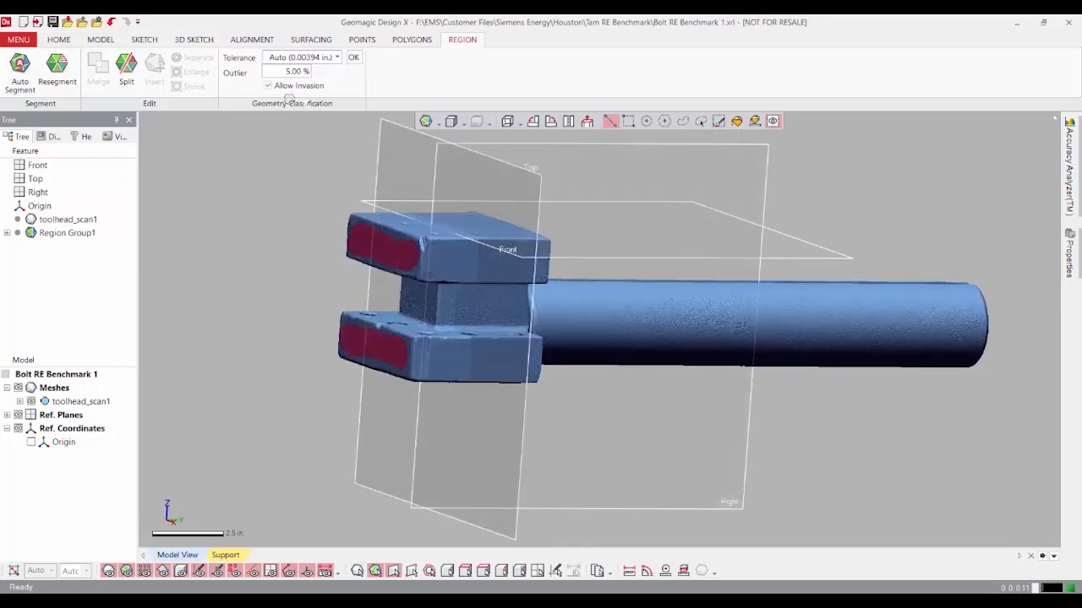
Step: Start a new reference plane with the Extract method from the region on the head's outer end faces
click(102, 40)
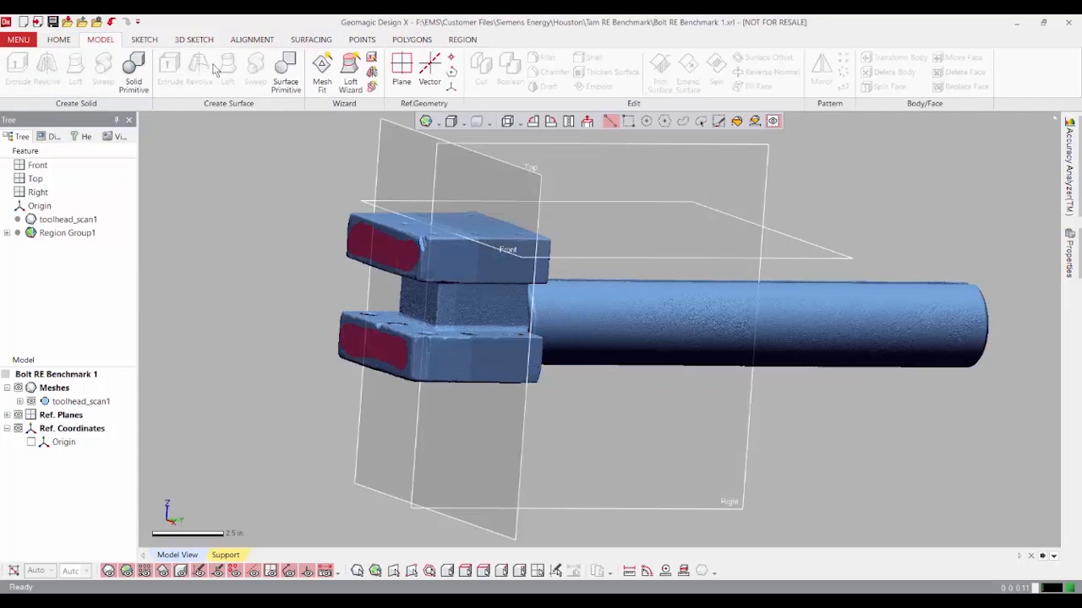
click(399, 68)
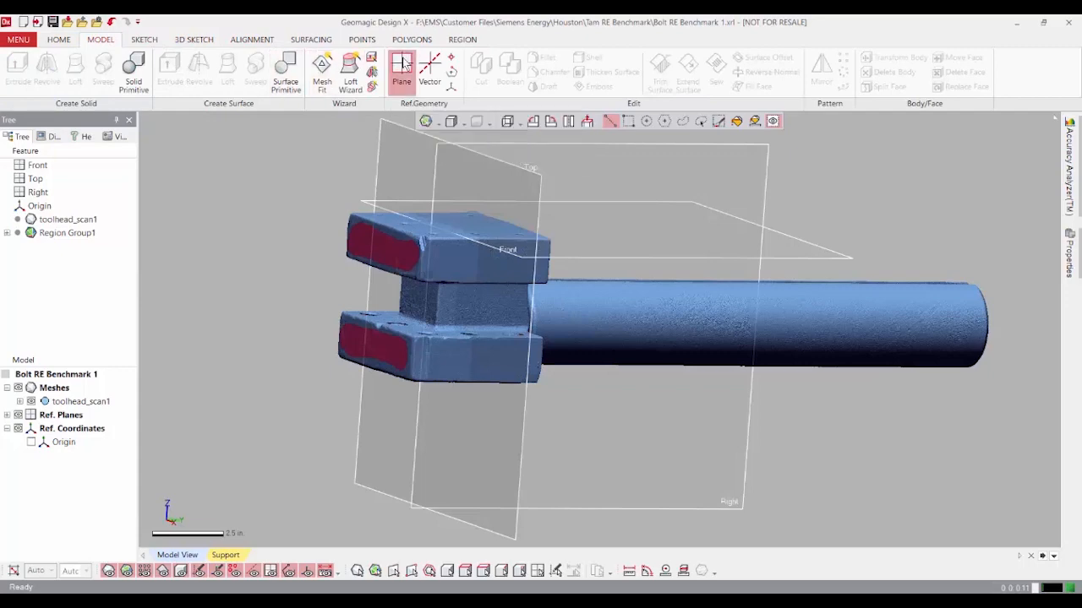
click(363, 246)
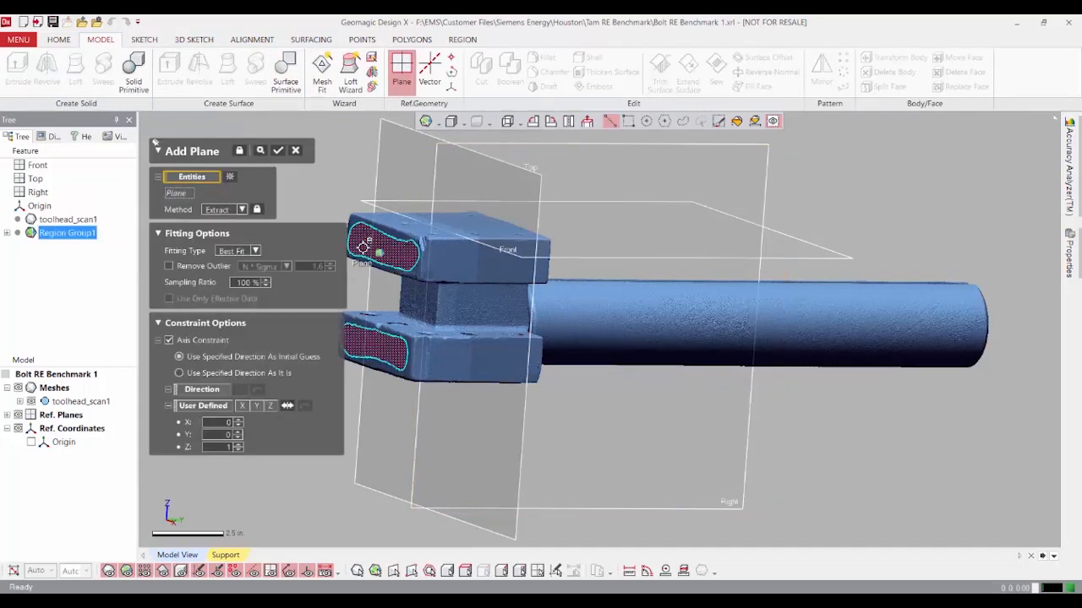
right_drag(426, 372, 716, 293)
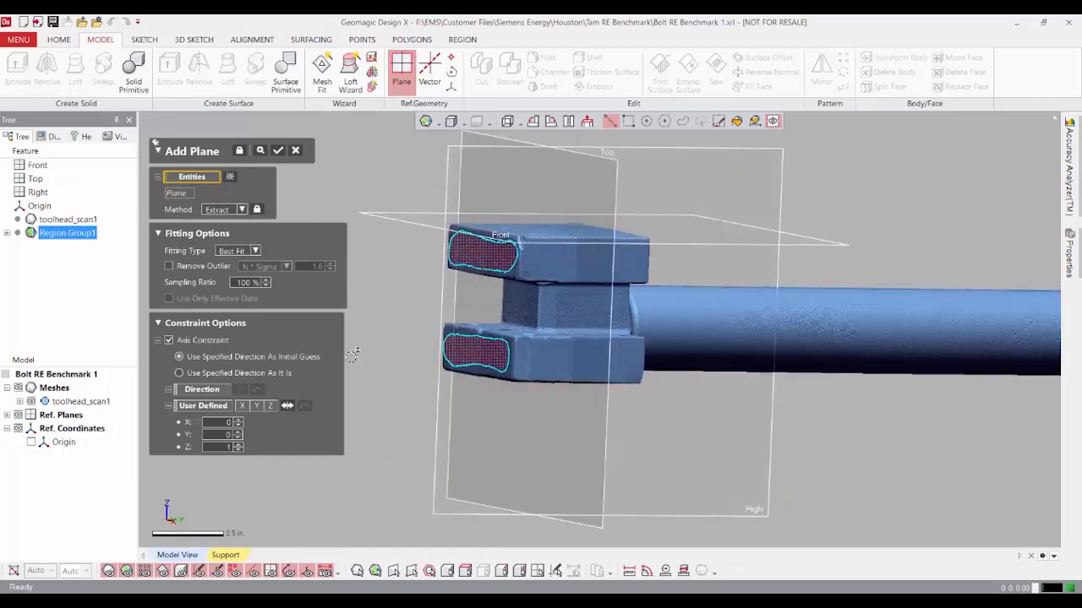
Step: Constrain the extracted plane's axis direction to the Top plane, using it as the initial guess for the end-face region
click(205, 391)
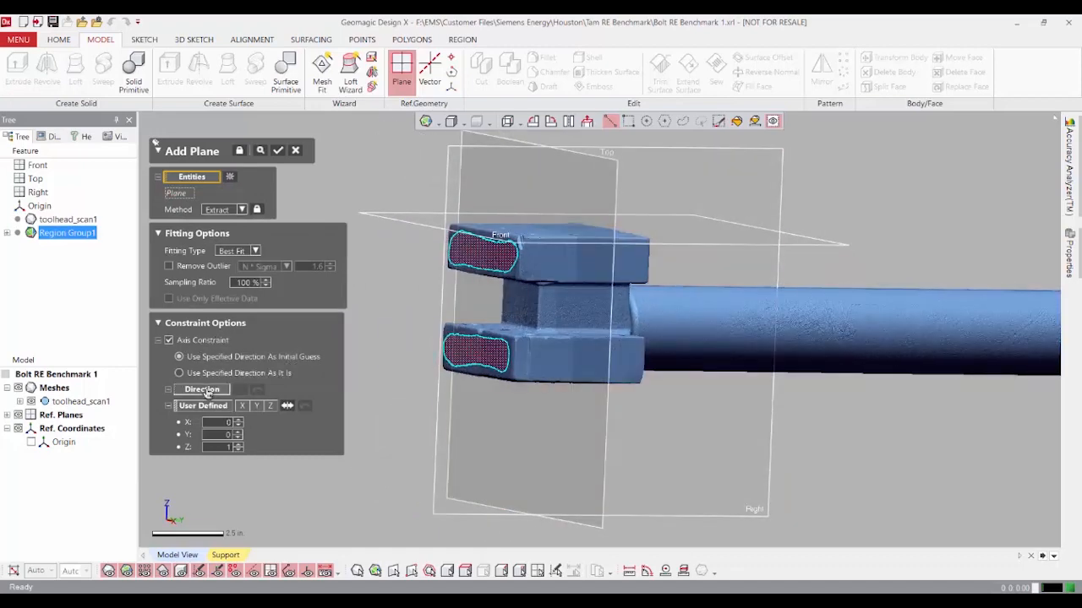
click(605, 176)
right_drag(606, 176, 603, 374)
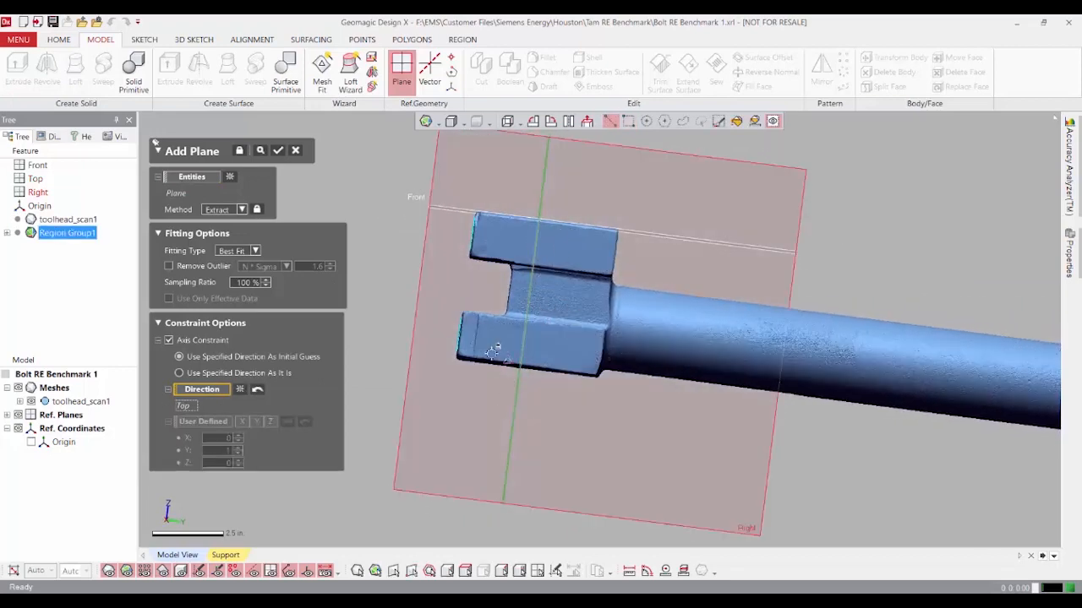
right_drag(502, 351, 684, 360)
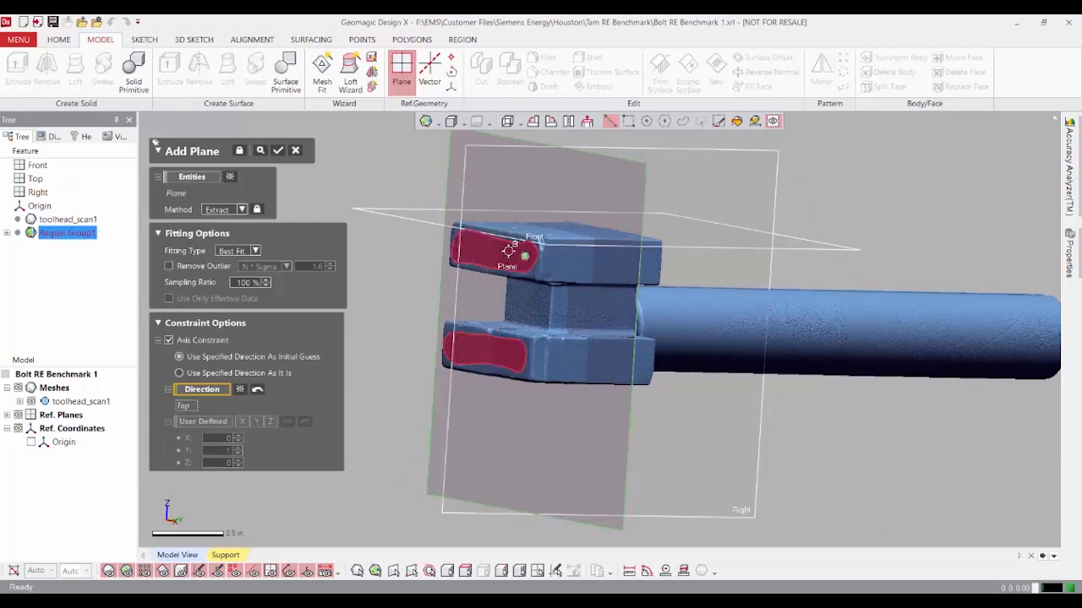
click(503, 248)
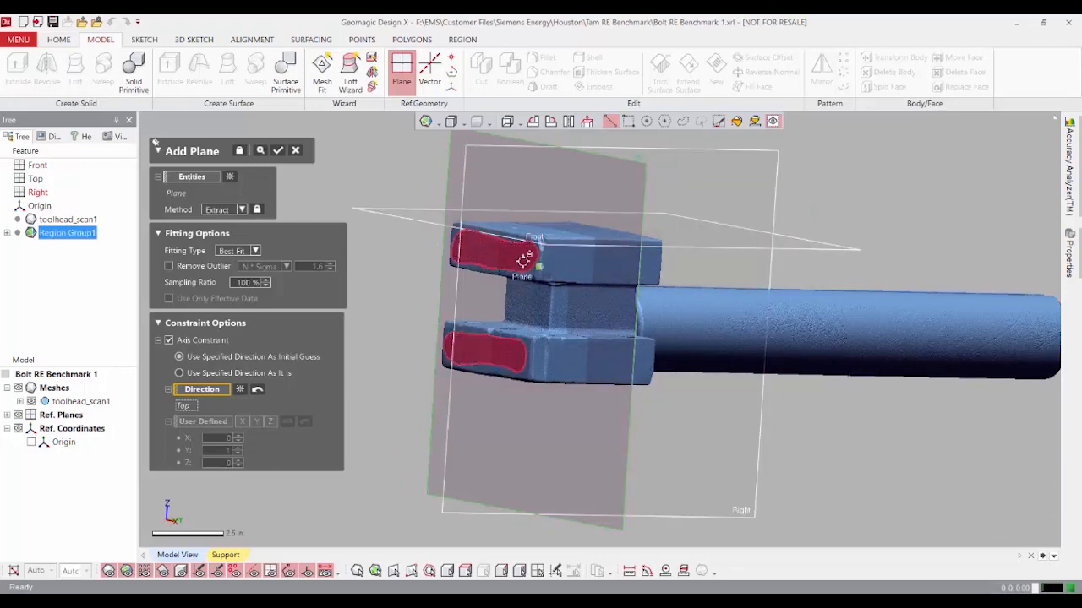
click(471, 326)
Step: Preview the Best Fit plane against the head's outer end faces and accept it
click(261, 151)
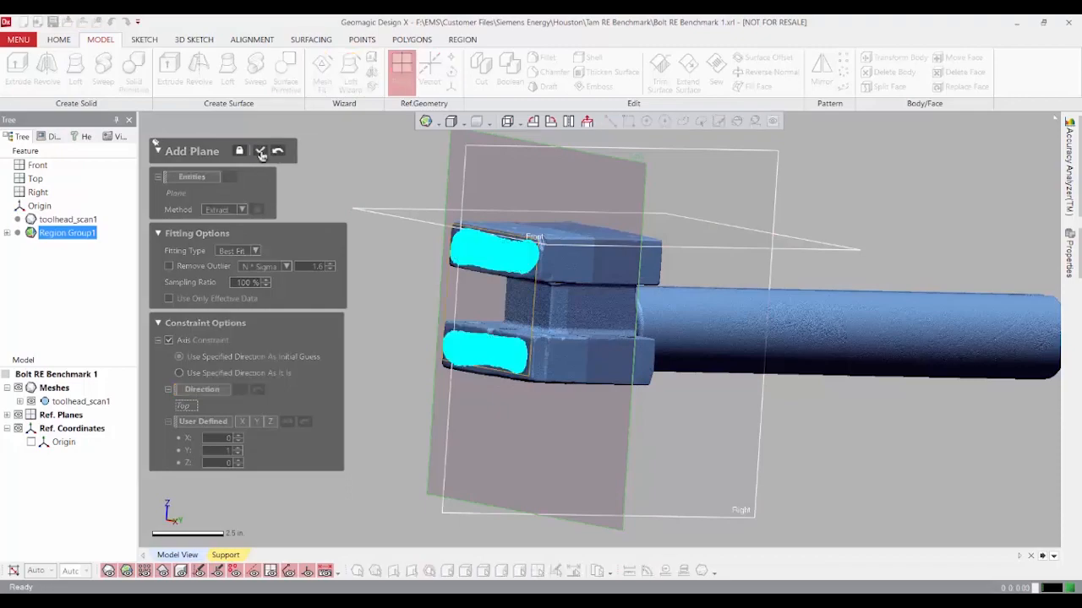
scroll(588, 348, up, 10)
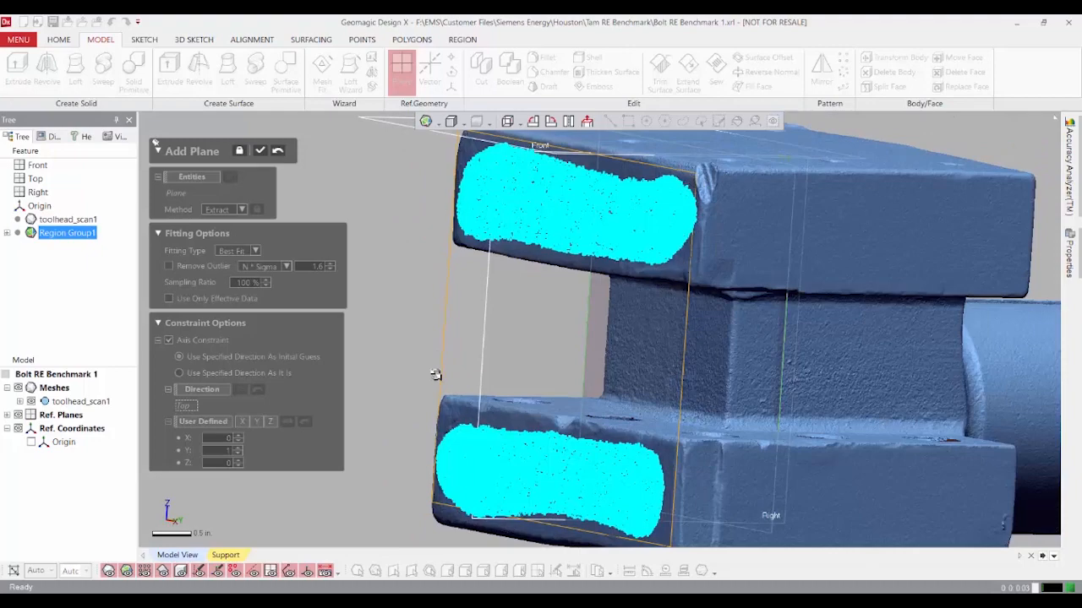
scroll(581, 404, down, 10)
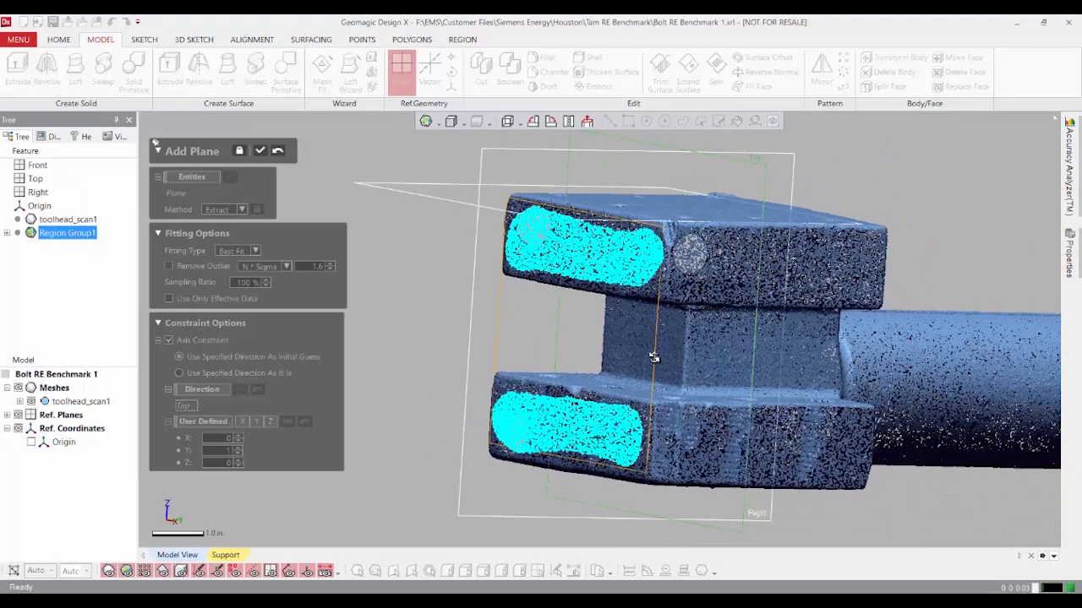
right_drag(501, 321, 704, 195)
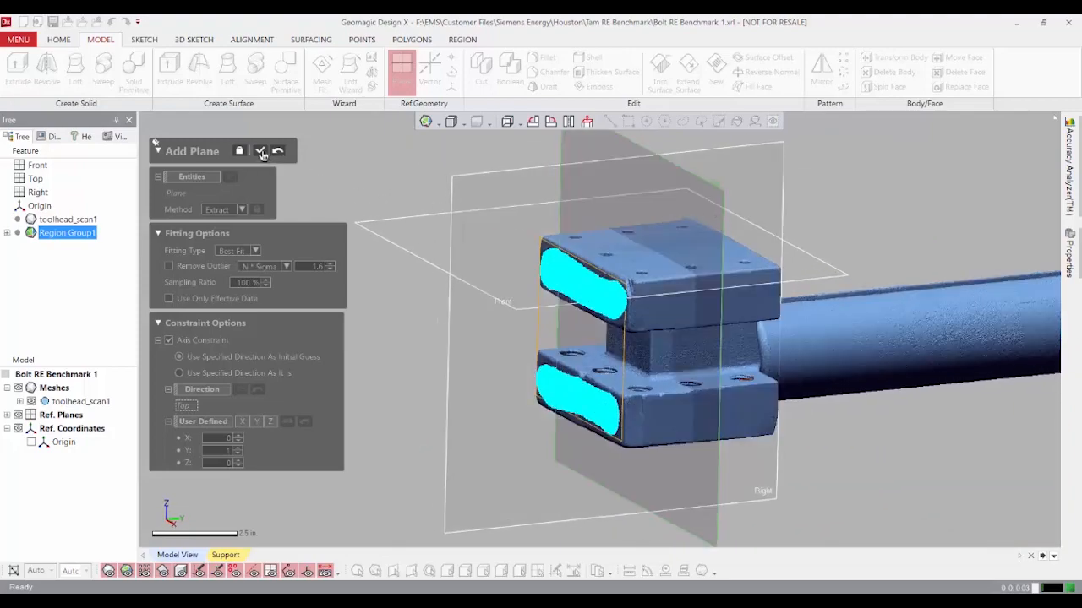
click(328, 381)
Step: Hide the Front, Top and Right reference planes, leaving the extracted end-face plane shown
mouse_move(375, 417)
right_down()
mouse_move(412, 413)
mouse_move(389, 414)
right_up()
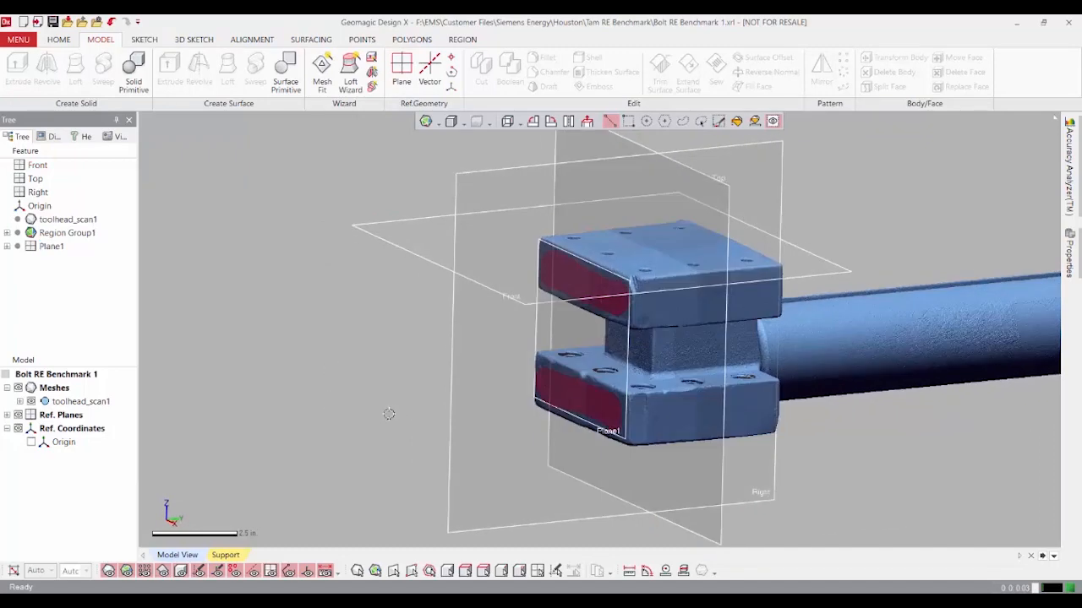
right_drag(620, 352, 499, 363)
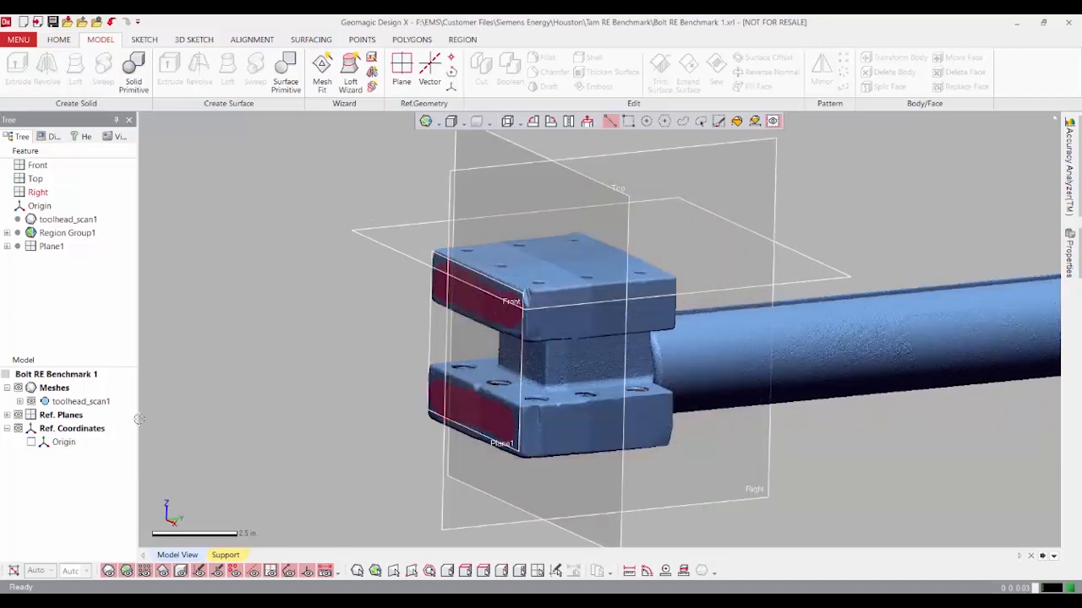
click(7, 415)
drag(31, 428, 31, 455)
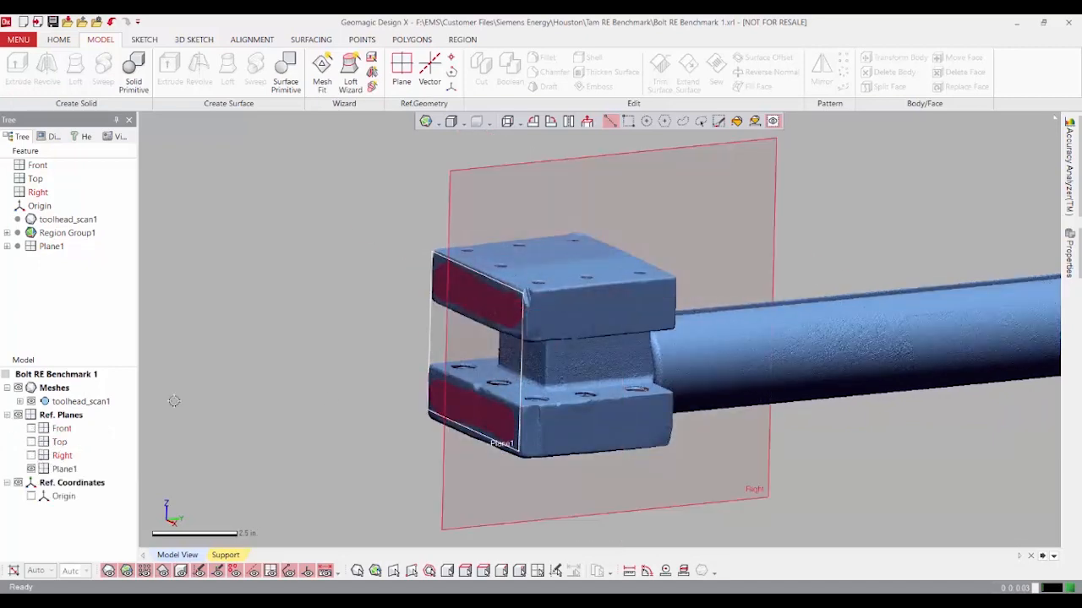
right_drag(514, 340, 478, 337)
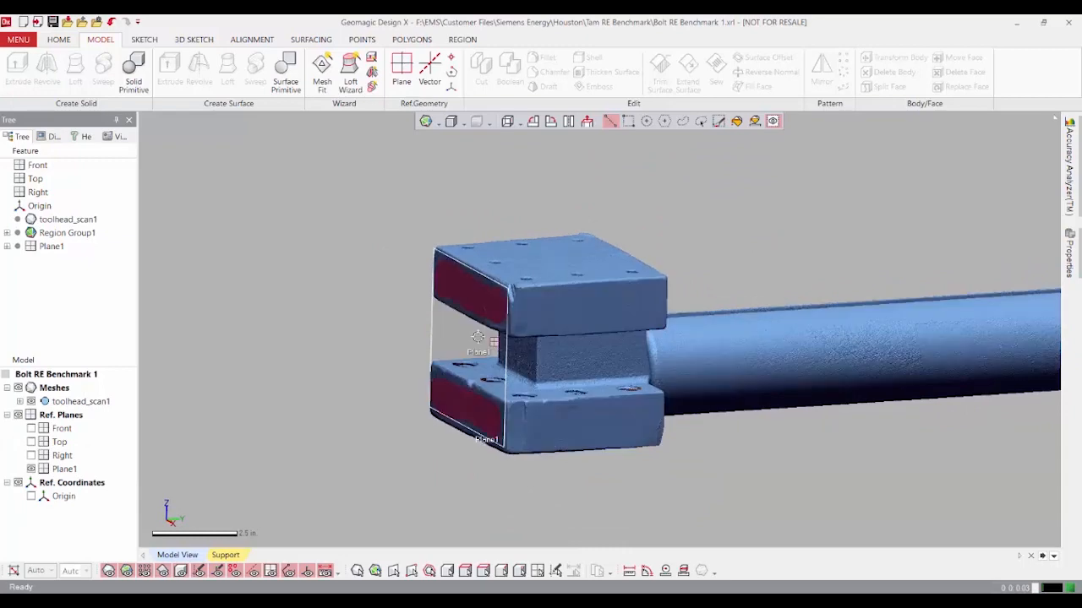
Step: Create a planar mesh sketch on the extracted end-face plane with the section offset 1.75 in into the head
click(144, 39)
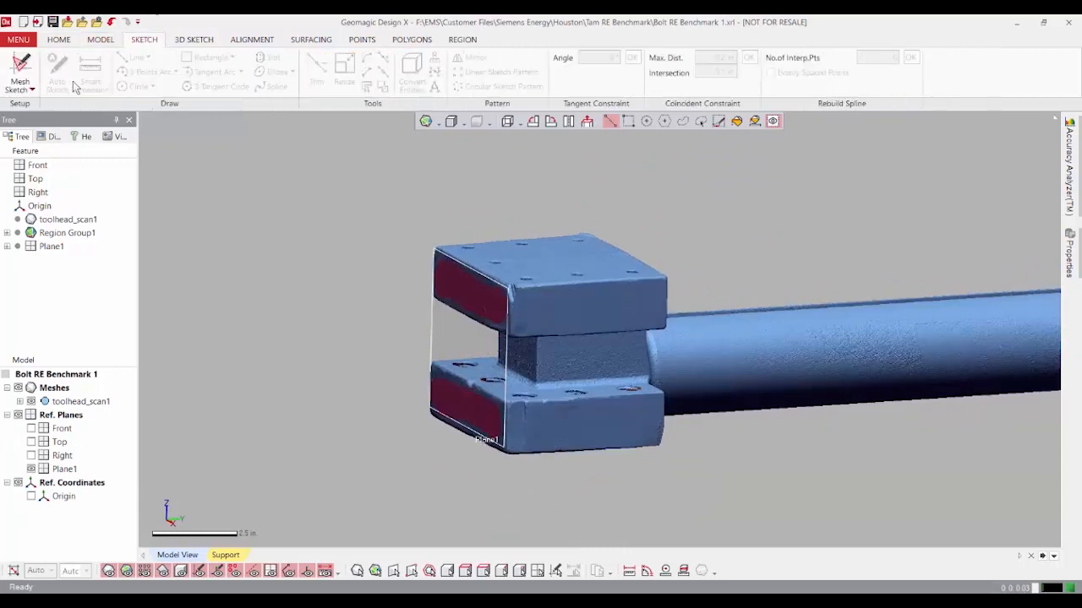
click(18, 67)
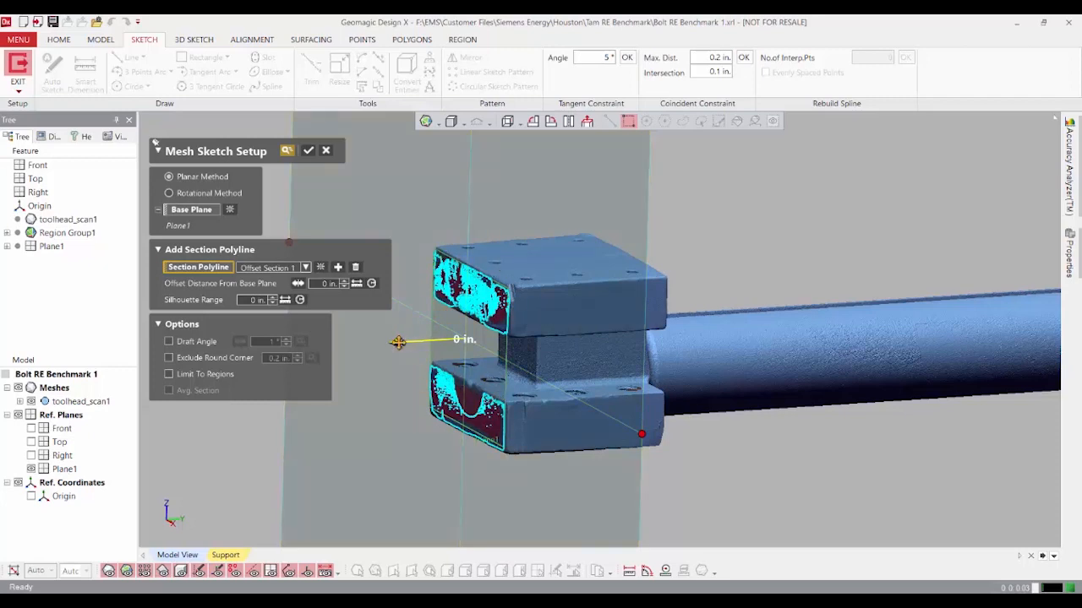
drag(401, 341, 453, 324)
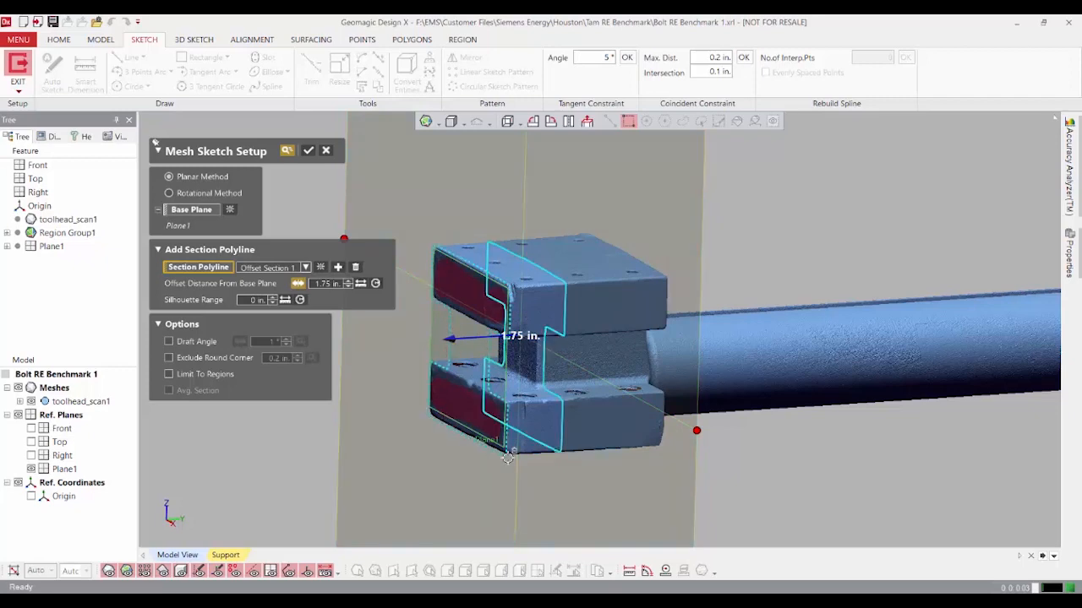
click(307, 151)
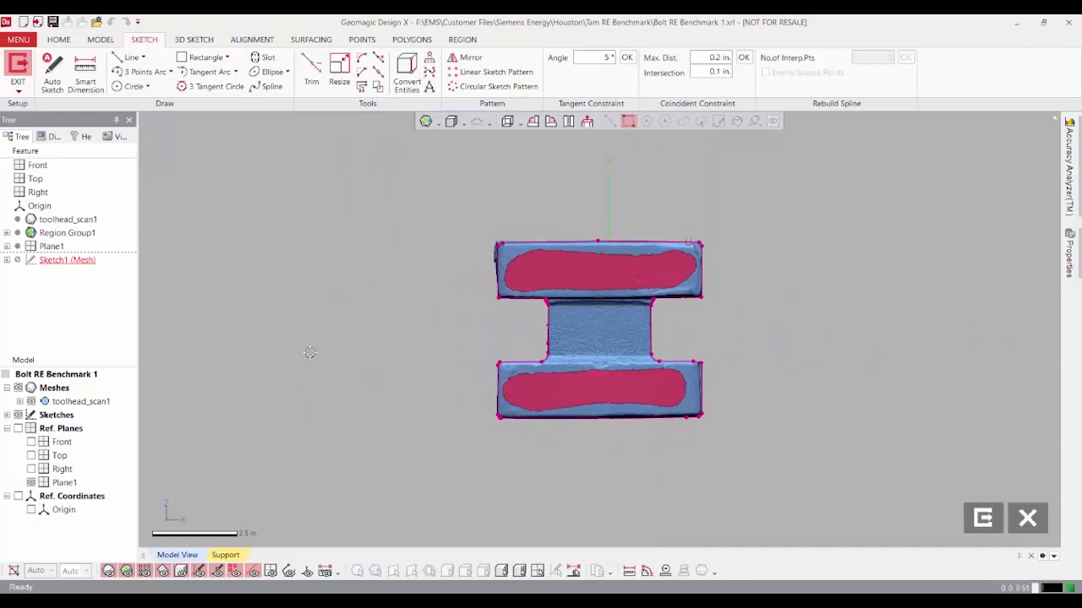
Step: Hide the toolhead_scan1 mesh and orient the view normal to the sketch so only the section outline is shown
mouse_move(310, 353)
right_down()
mouse_move(809, 357)
mouse_move(633, 315)
mouse_move(717, 282)
mouse_move(636, 302)
mouse_move(461, 286)
right_up()
scroll(621, 308, up, 5)
mouse_move(638, 295)
right_down()
mouse_move(623, 340)
mouse_move(573, 287)
mouse_move(808, 297)
right_up()
scroll(655, 294, down, 4)
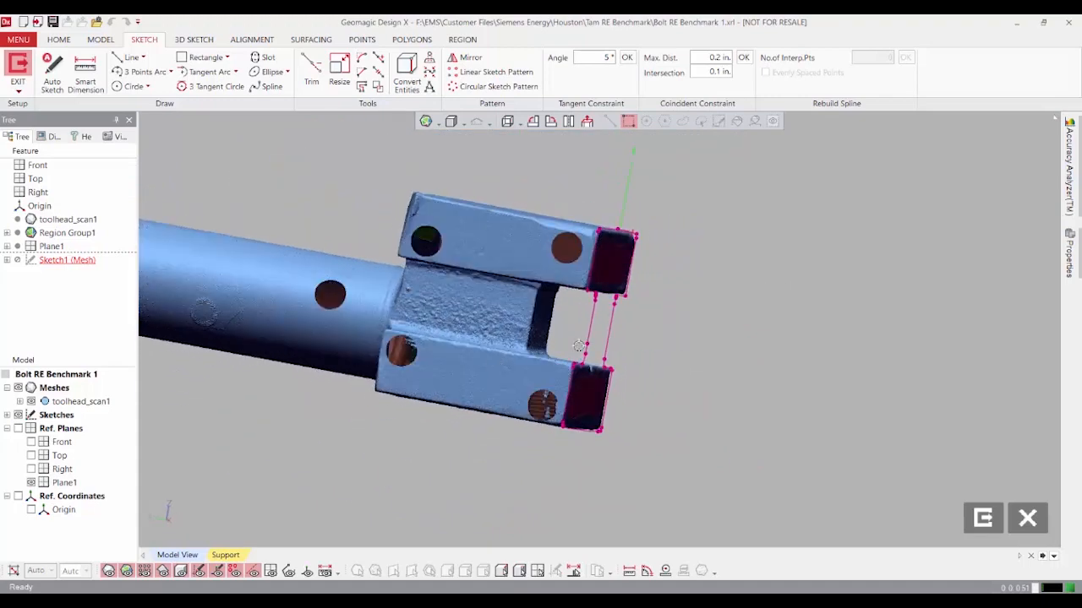
right_drag(578, 346, 340, 324)
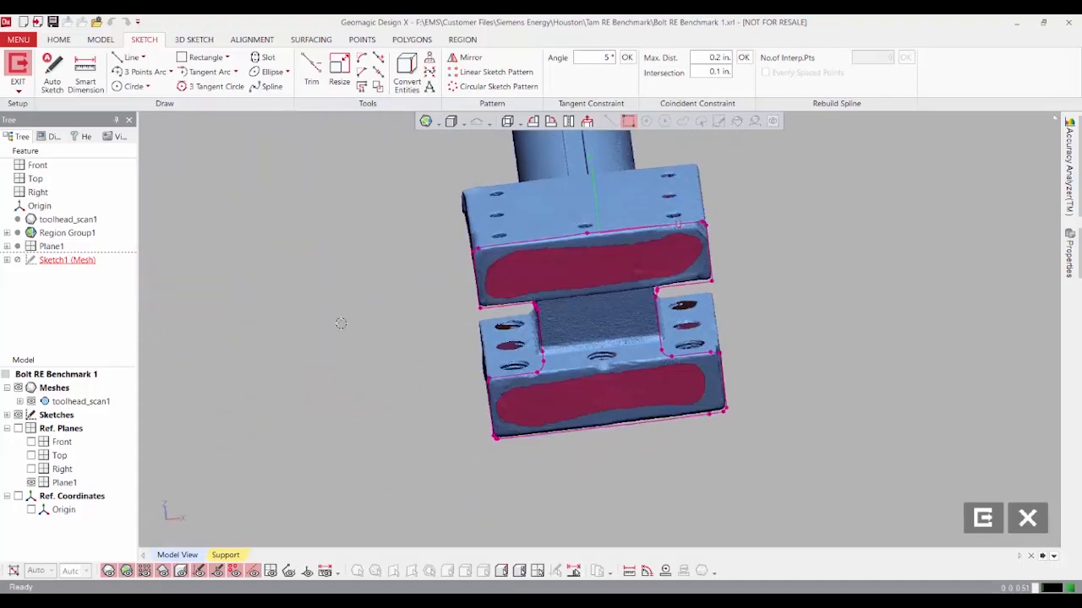
click(32, 402)
click(587, 122)
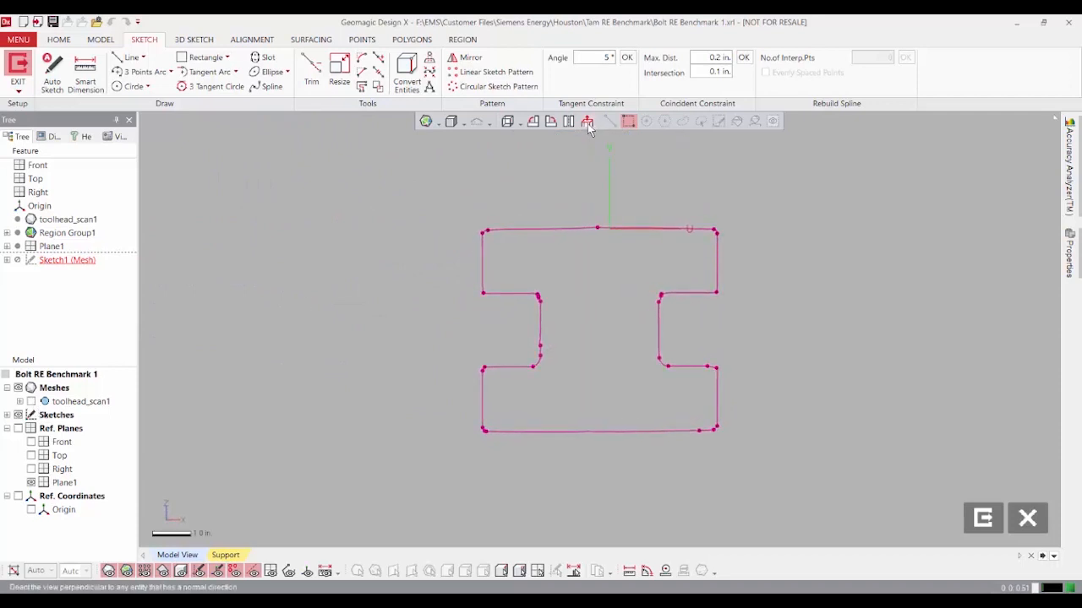
Step: Draw a rectangle about 6 by 5.2 in around the I-shaped section outline and align its left edge with the outline
scroll(602, 279, up, 5)
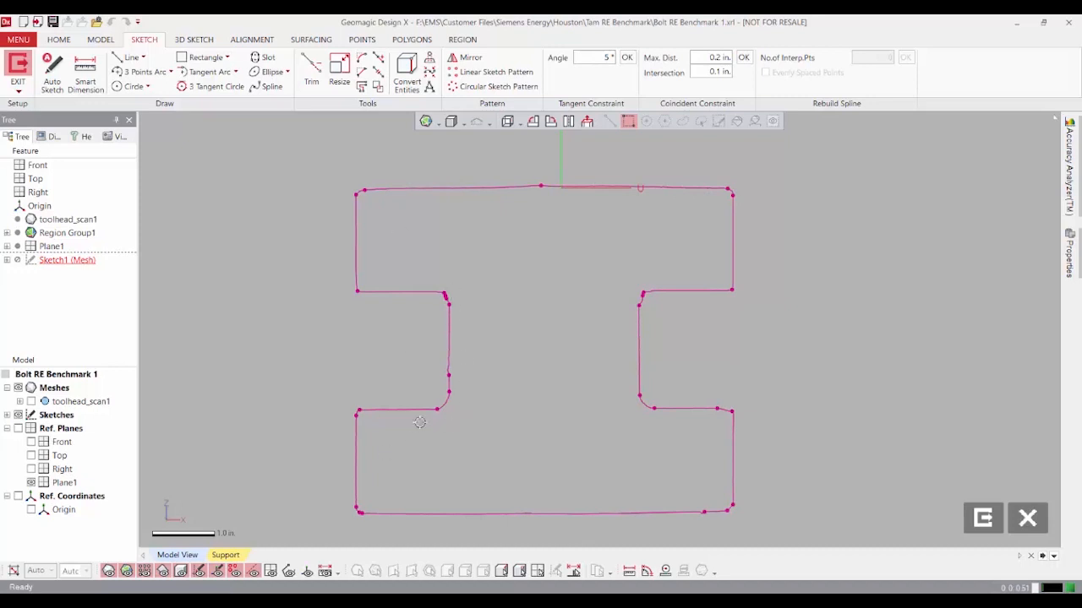
ctrl+right_drag(488, 480, 531, 466)
scroll(558, 429, down, 2)
ctrl+right_drag(578, 393, 541, 412)
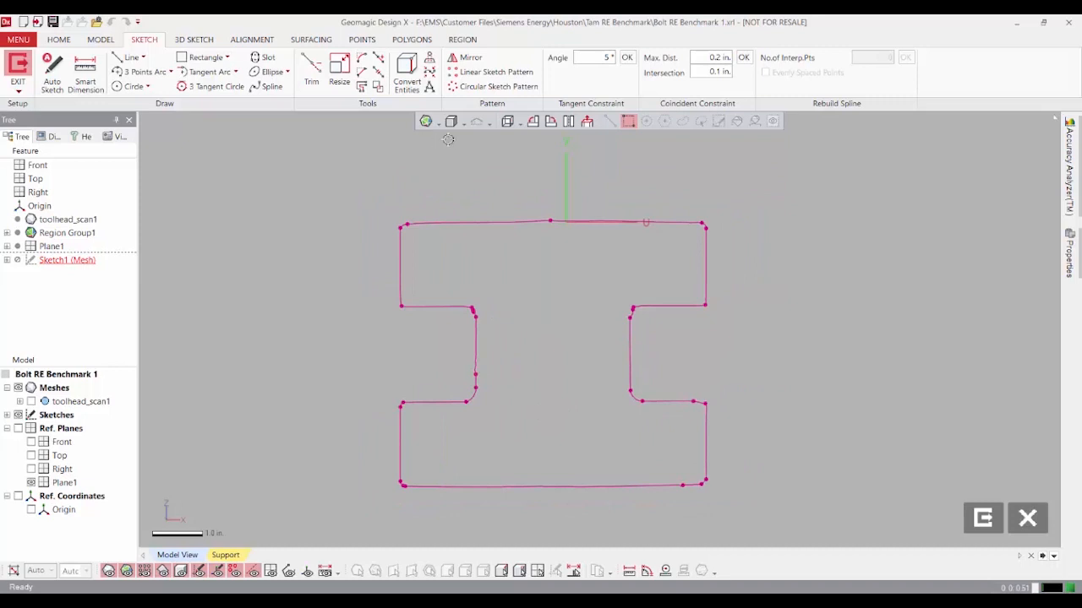
click(206, 57)
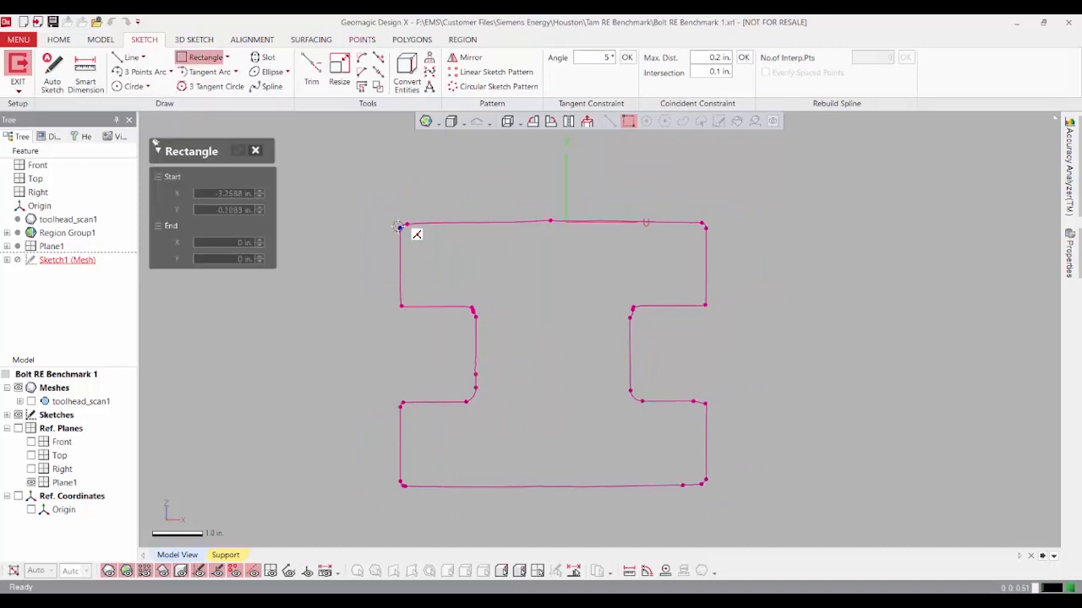
click(398, 223)
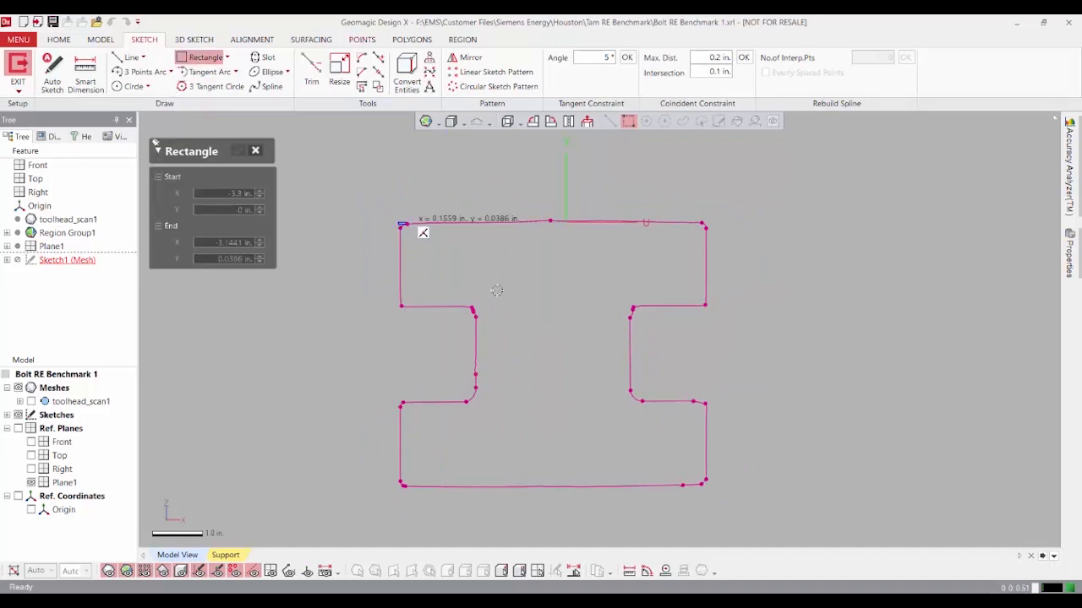
click(706, 487)
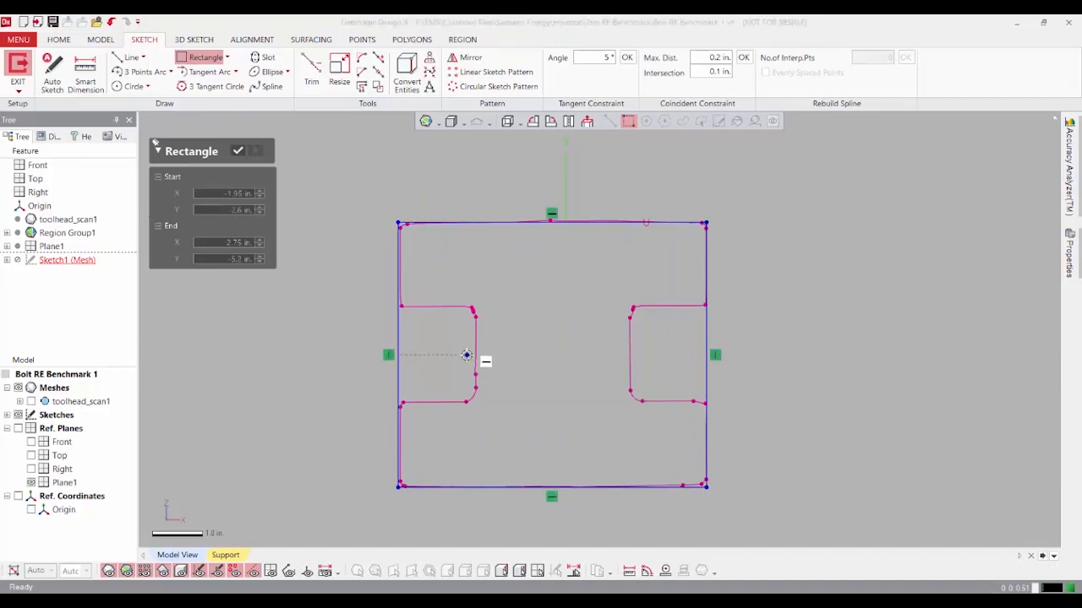
click(237, 150)
drag(399, 322, 402, 322)
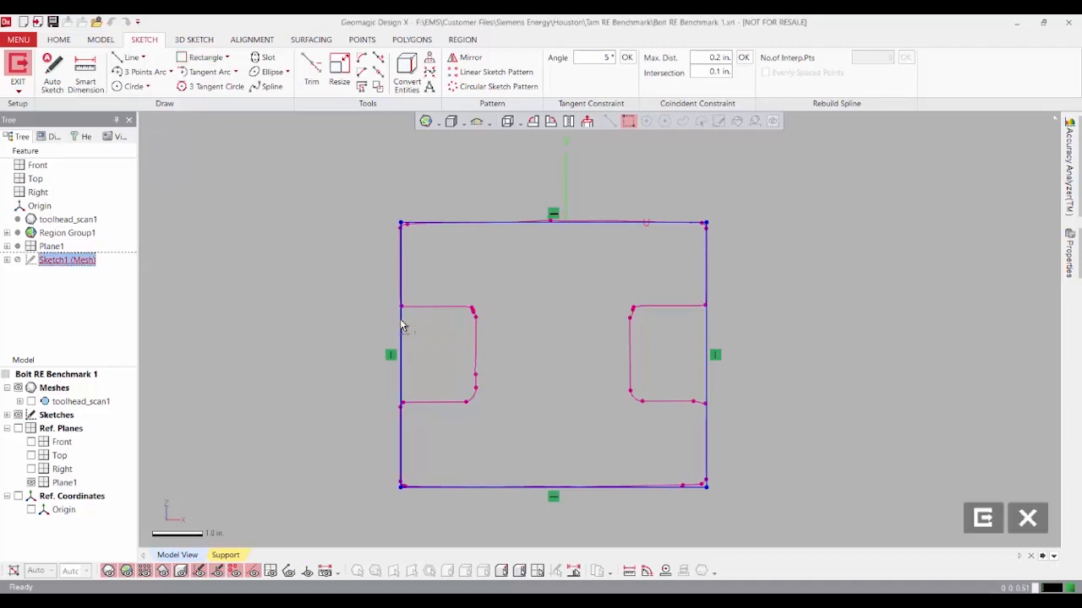
click(589, 408)
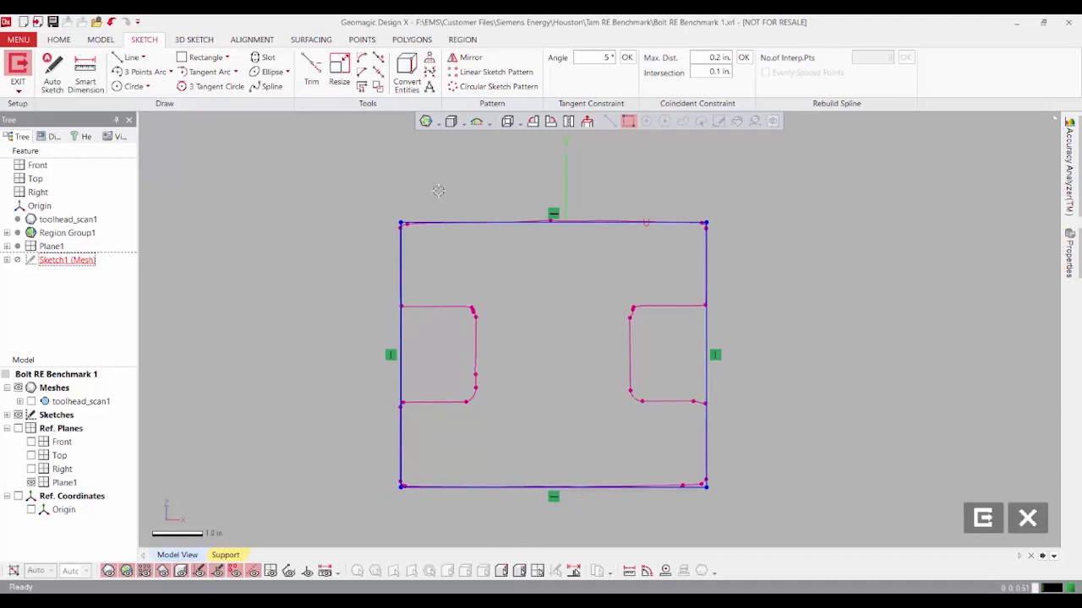
Step: Dimension the rectangle's width with Smart Dimension and set it to 6 in
click(88, 74)
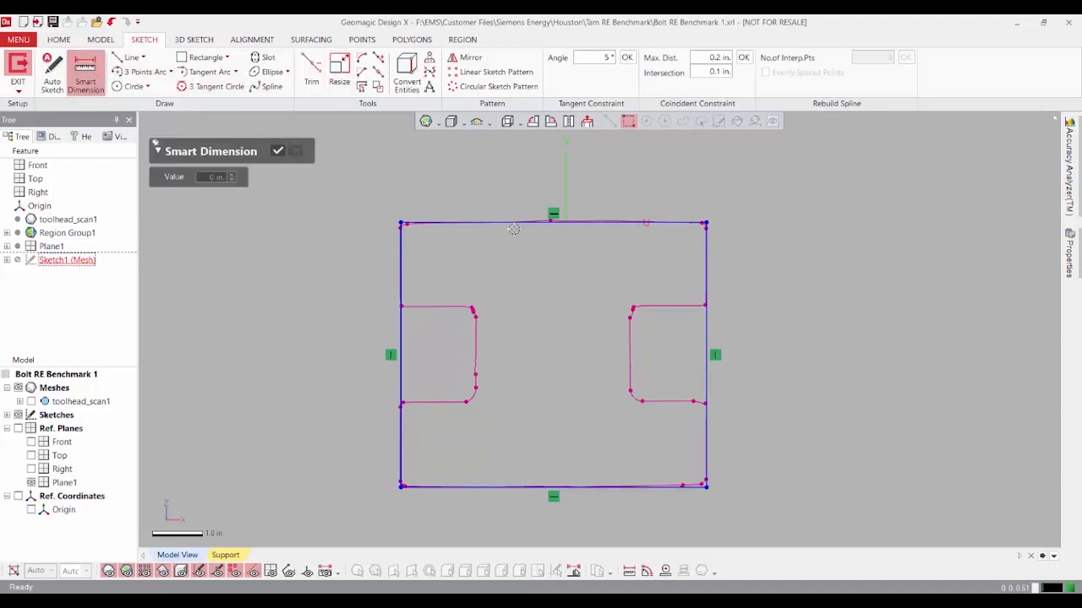
click(513, 229)
click(466, 194)
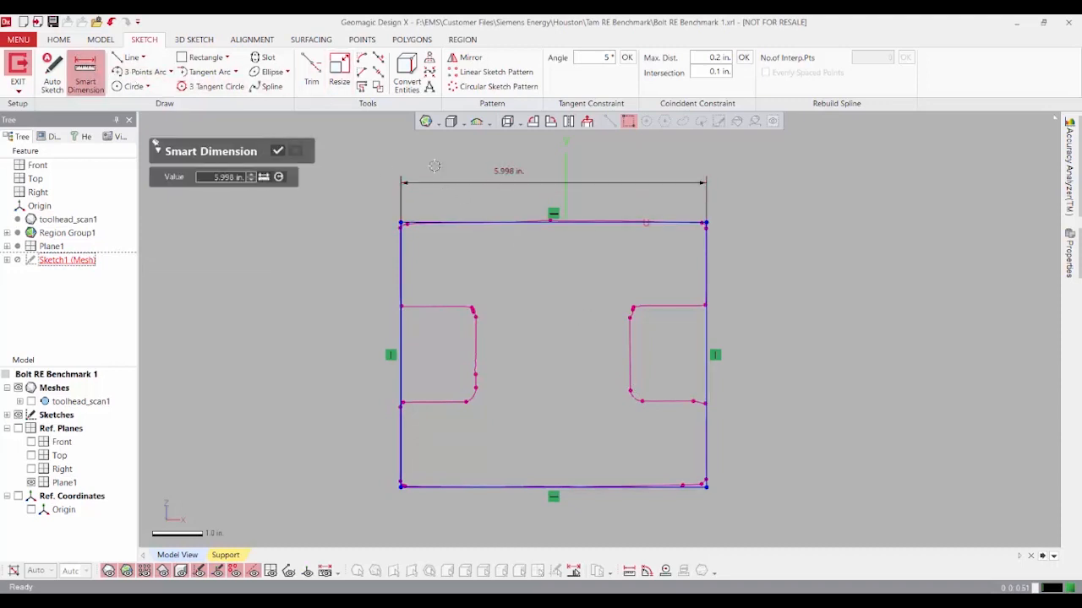
drag(201, 177, 256, 179)
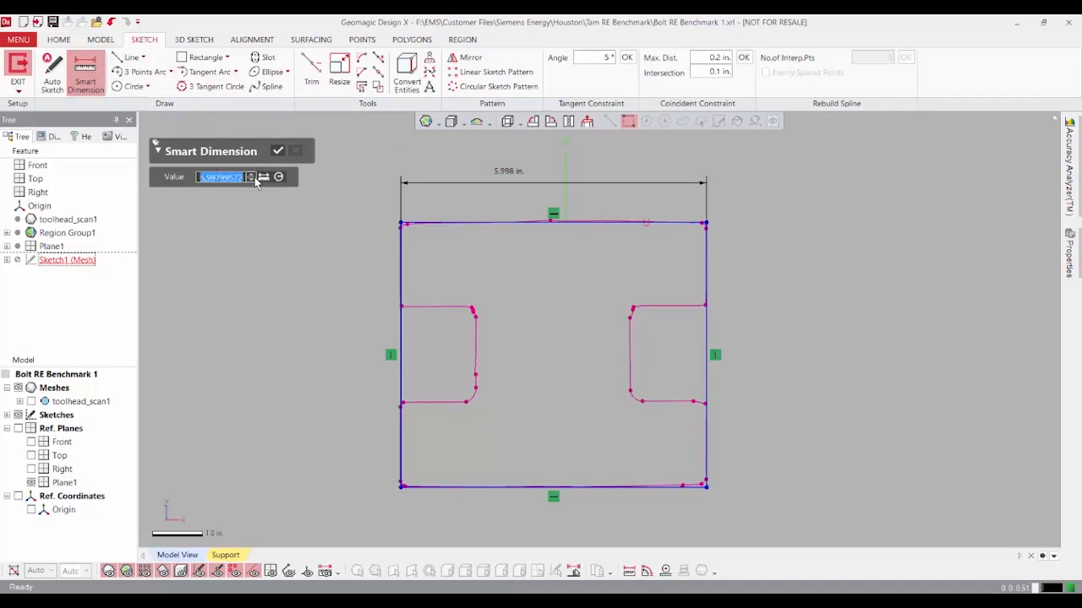
text(6)
key(Return)
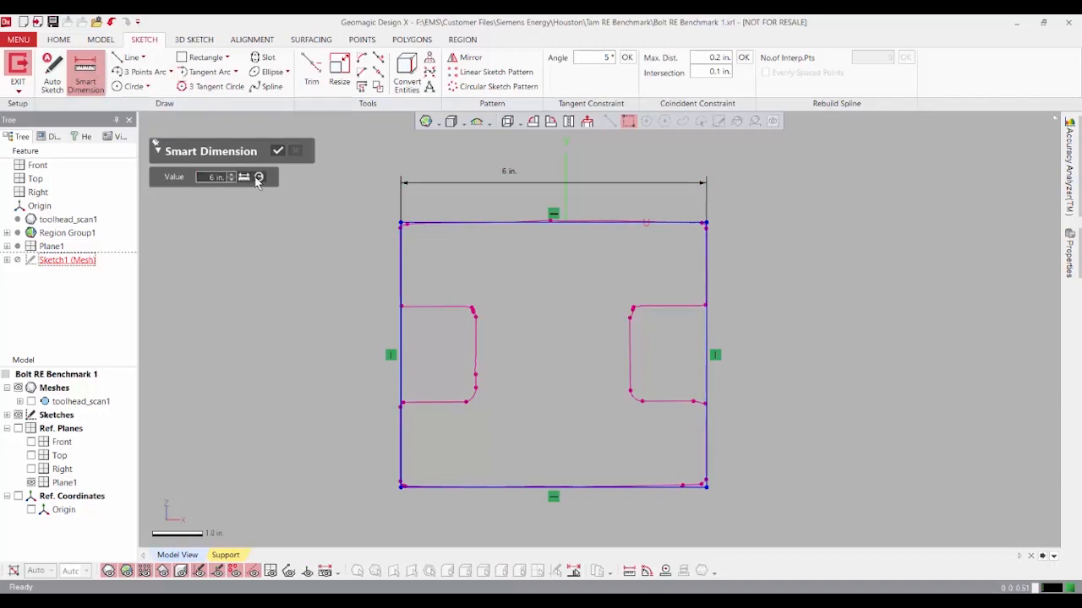
Step: Dimension the rectangle's height along its left edge
click(397, 340)
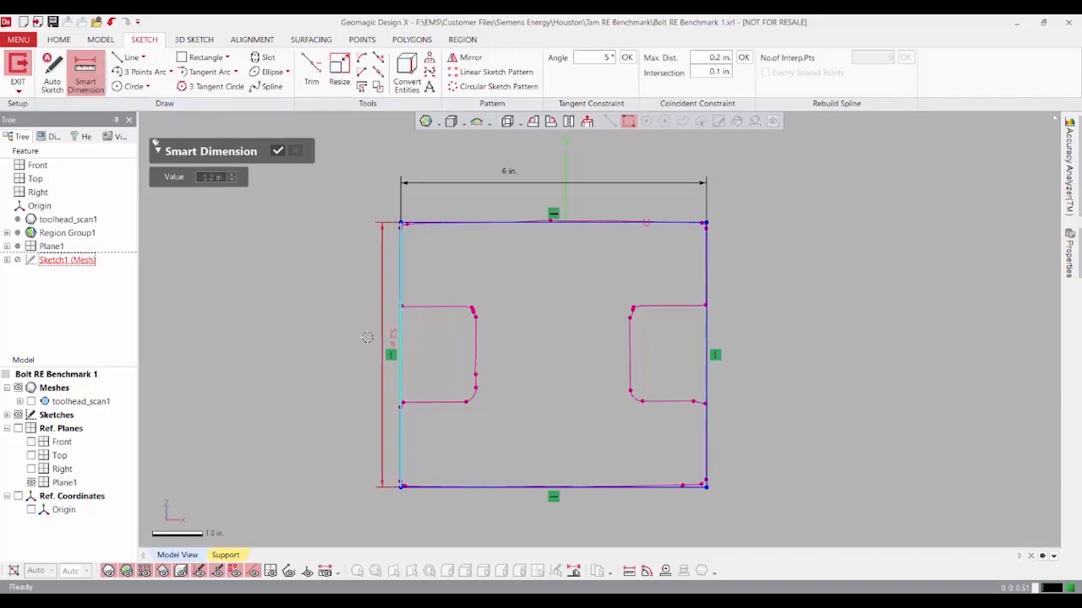
click(334, 338)
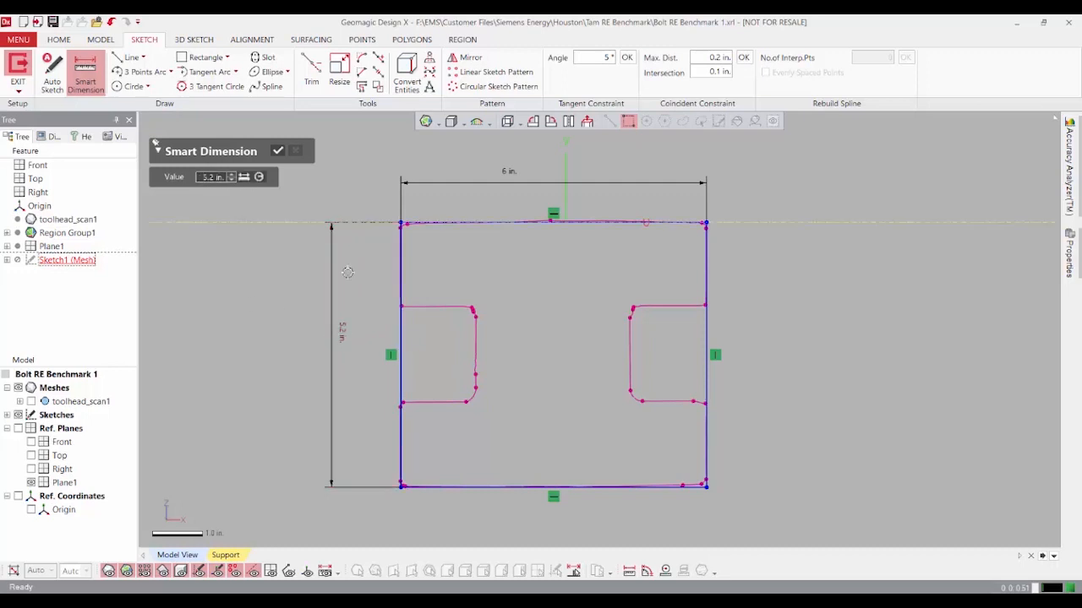
click(277, 151)
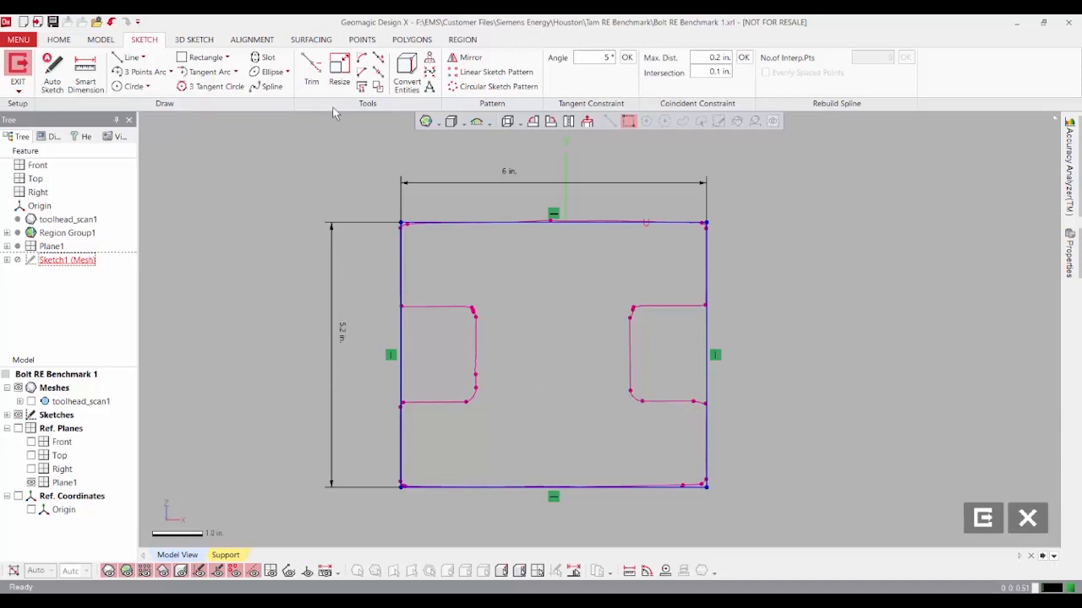
Step: Draw a rectangle about 2.15 by 1.9 in over the left notch of the section and align its inner edges with the outline
click(203, 57)
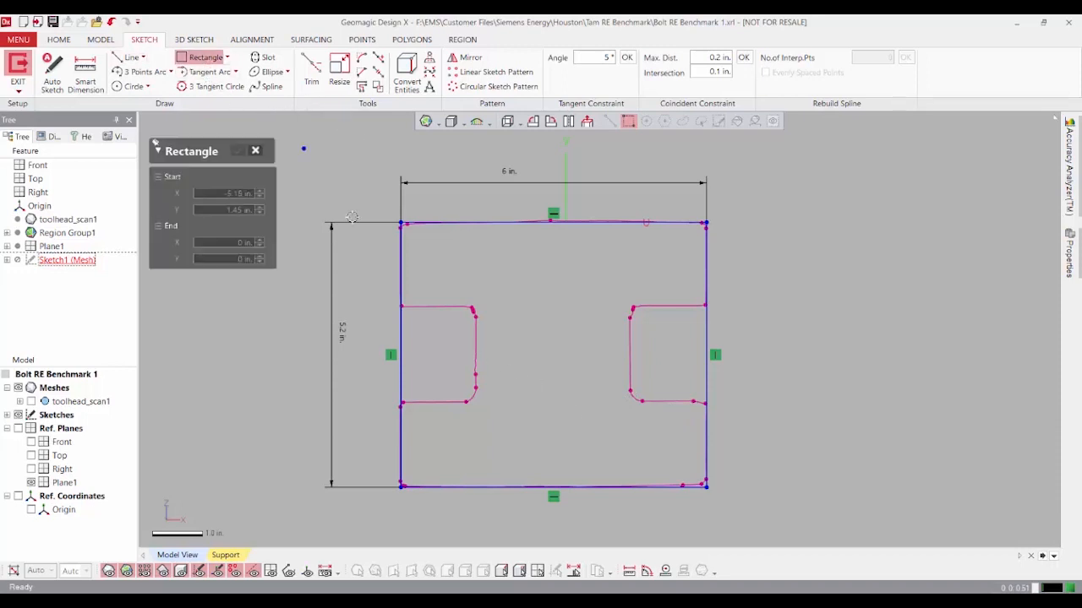
click(364, 304)
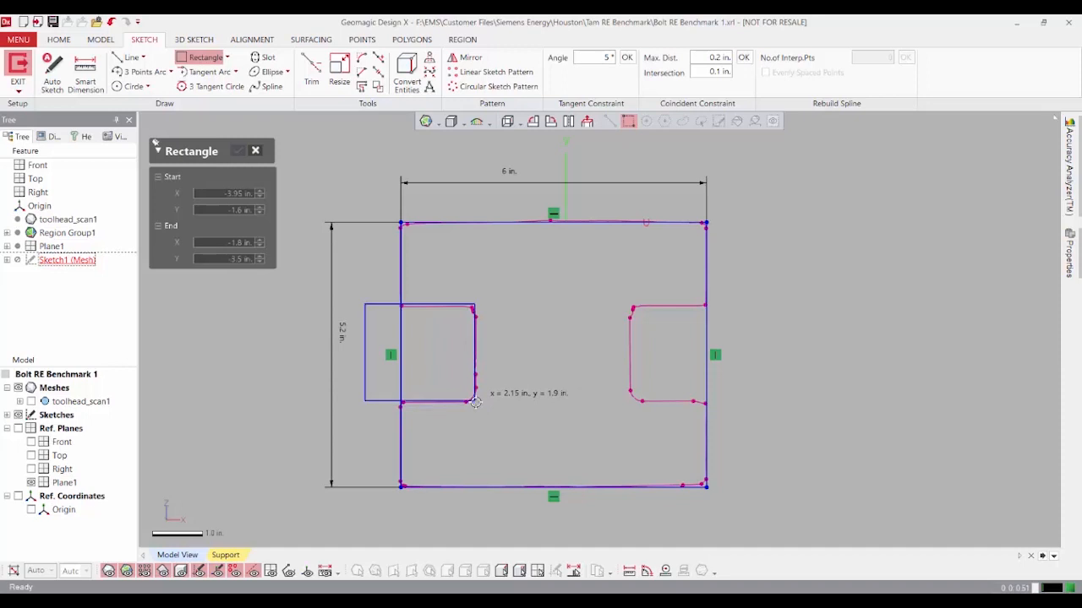
click(475, 400)
click(239, 153)
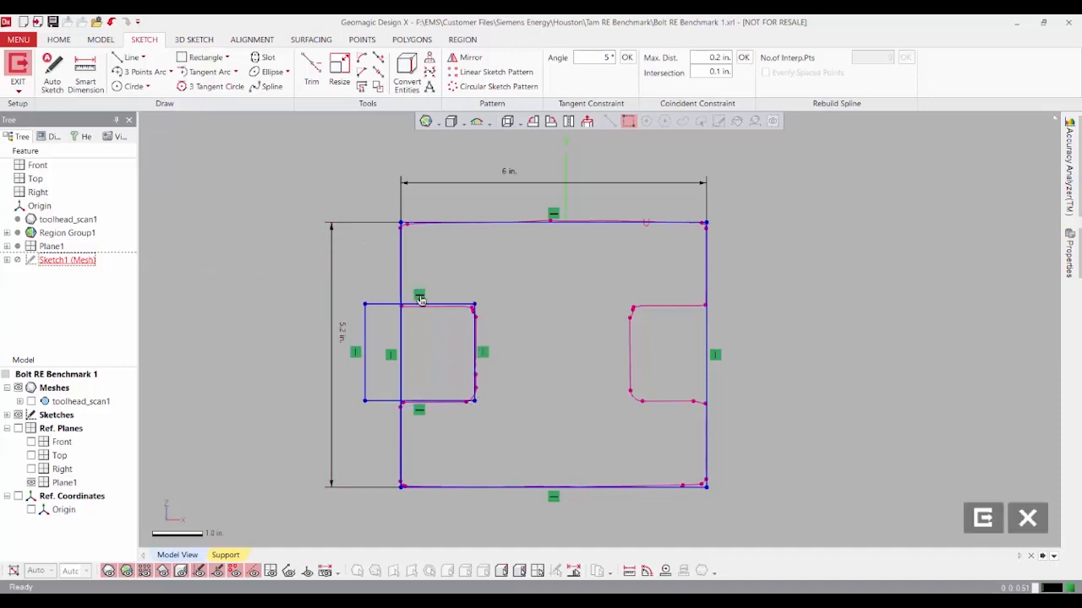
click(476, 351)
Step: Draw a rectangle about 2.7 by 1.85 in over the right notch, extending past the outer rectangle's right edge
click(195, 56)
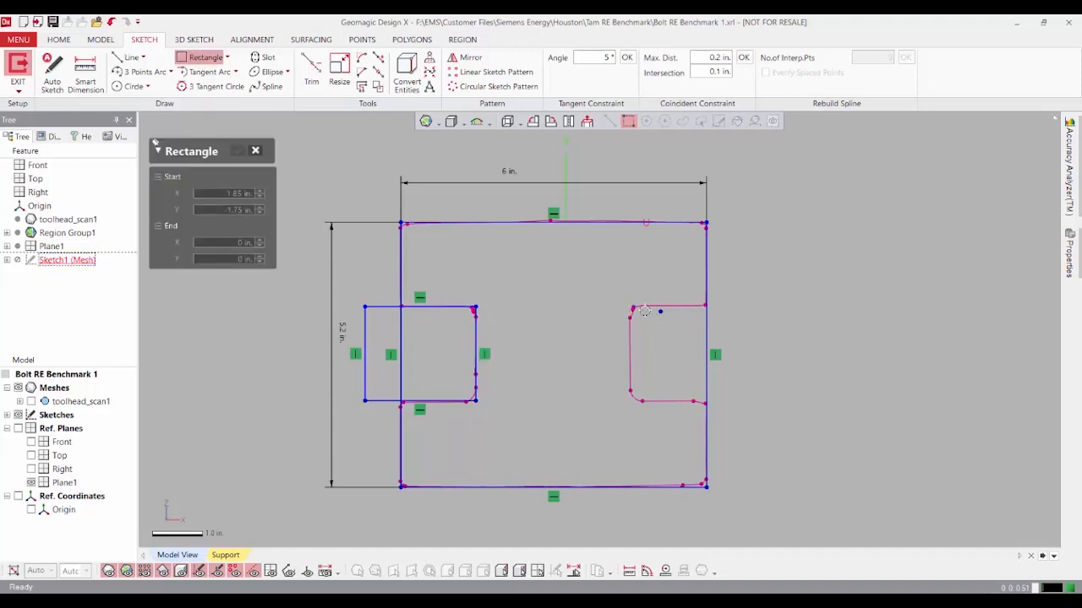
click(768, 306)
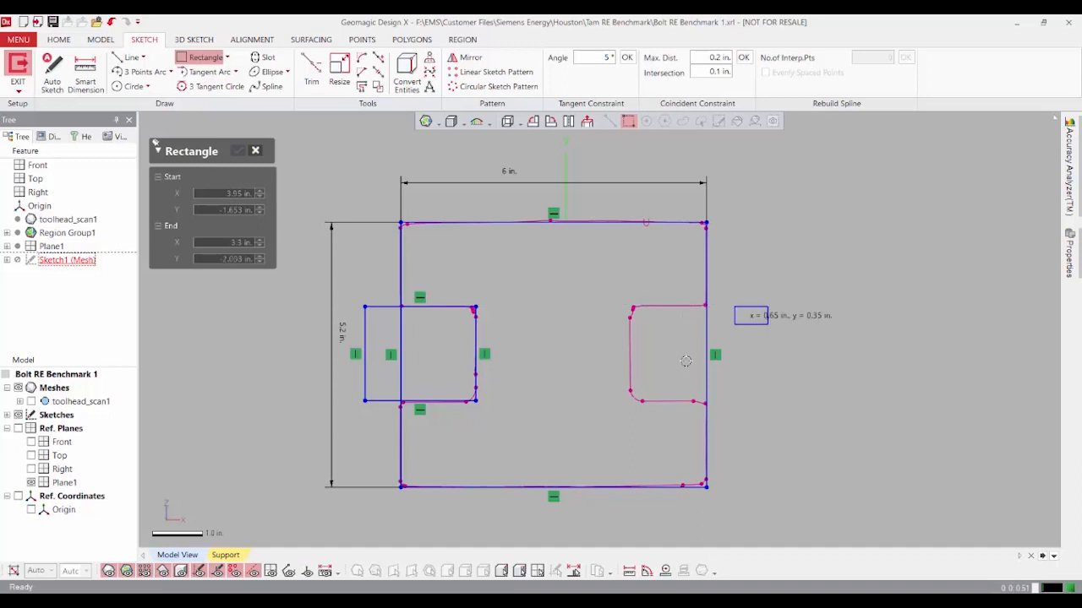
click(630, 399)
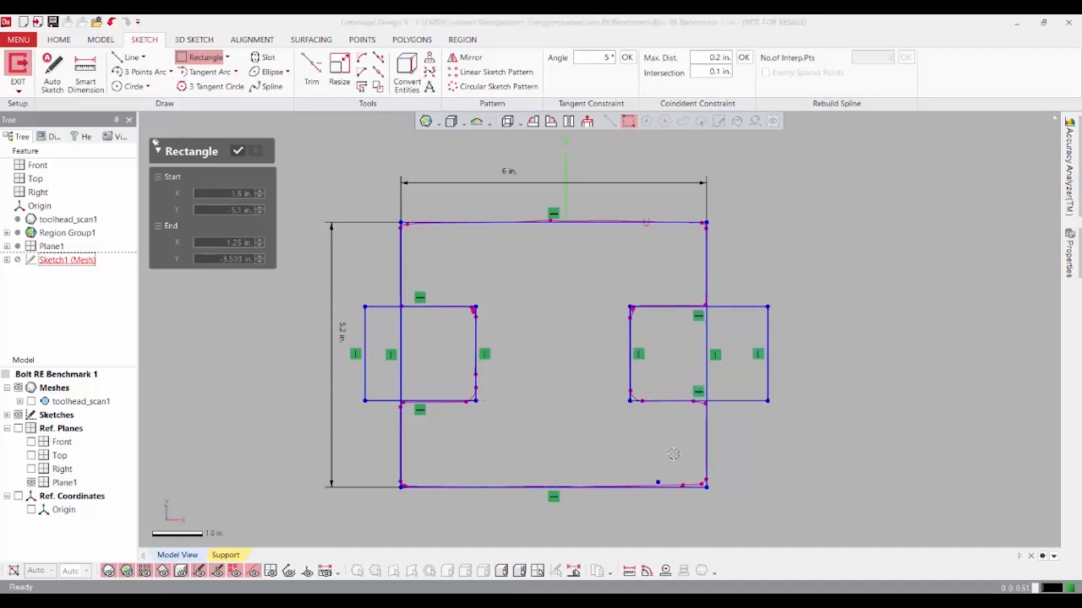
click(238, 151)
Step: Corner-trim the outer rectangle's vertical sides to the upper edges of the left and right notches
click(311, 69)
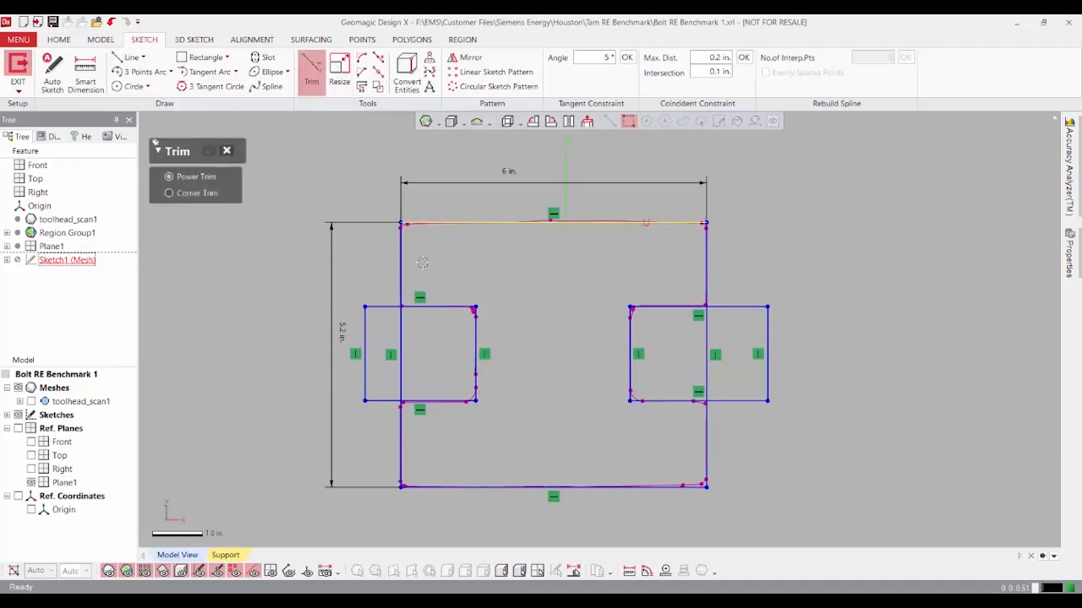
click(193, 194)
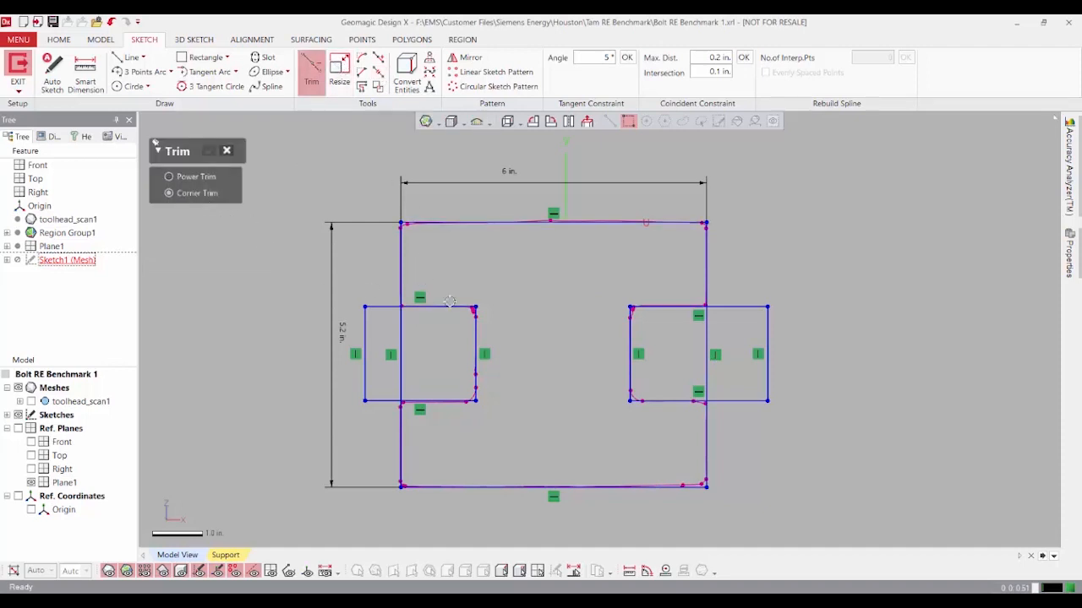
click(403, 280)
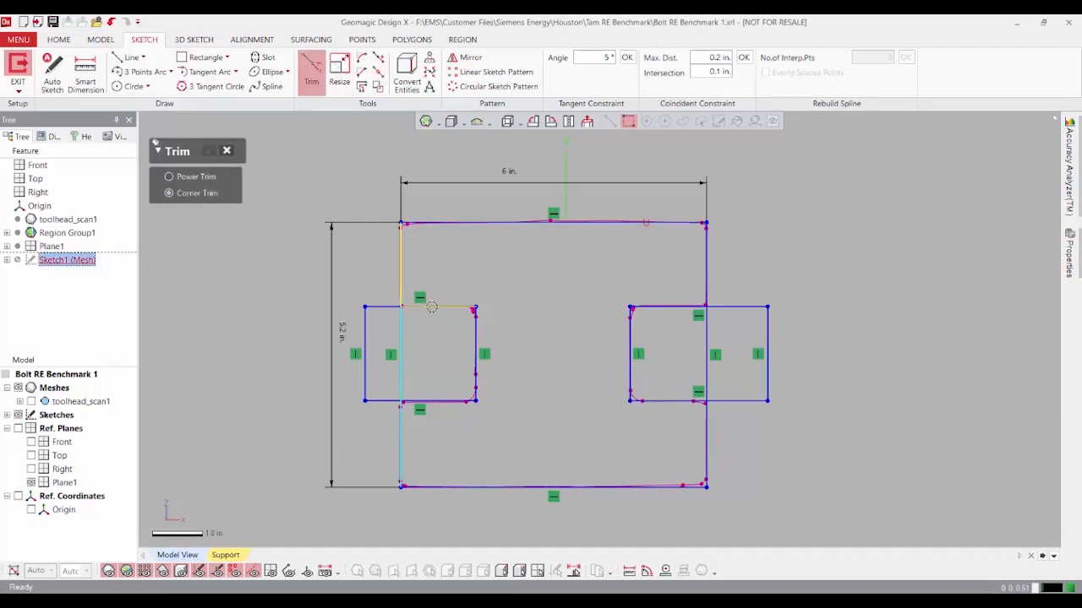
click(427, 306)
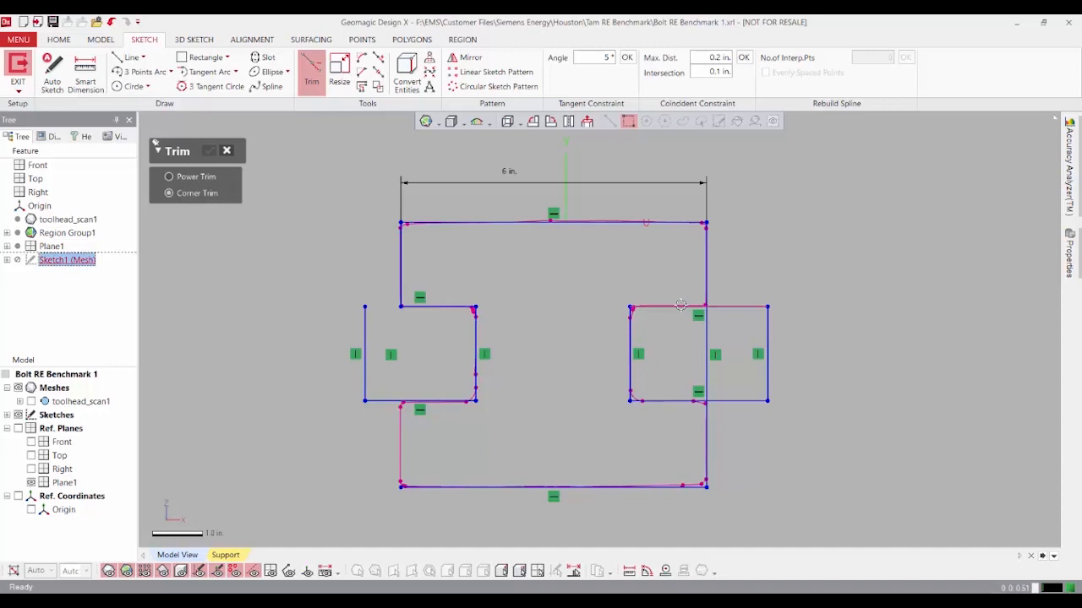
click(705, 280)
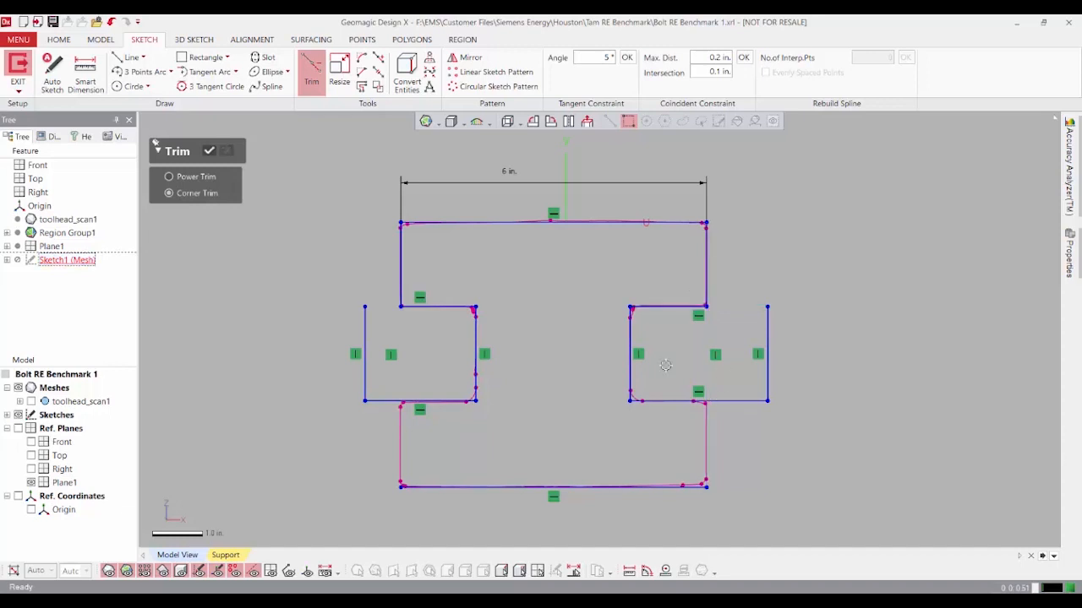
click(233, 154)
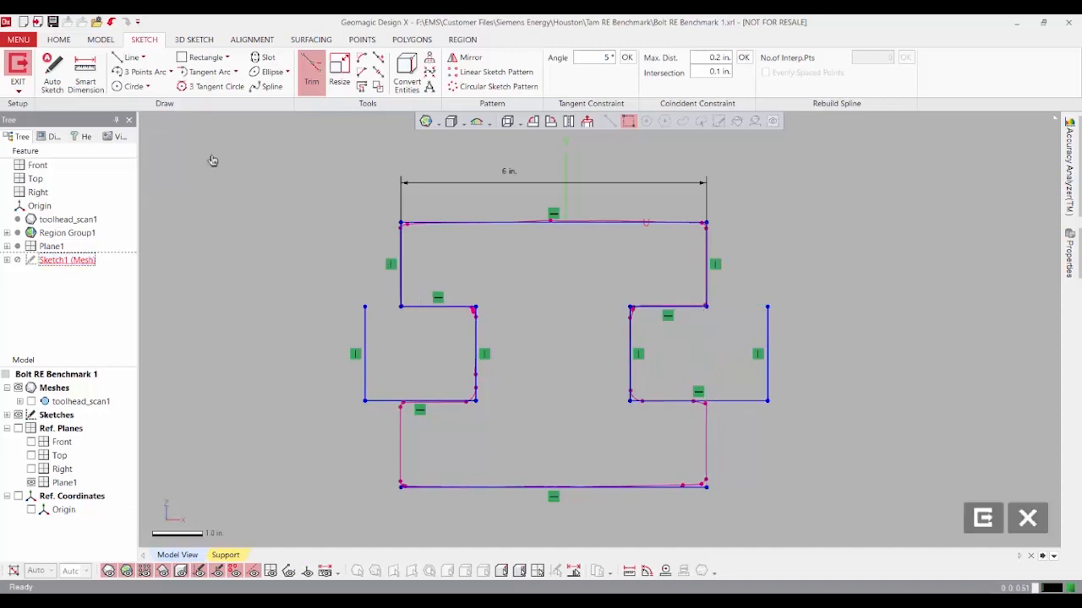
Step: Draw vertical lines from both ends of the profile's bottom edge up to the lower notch edges
click(131, 57)
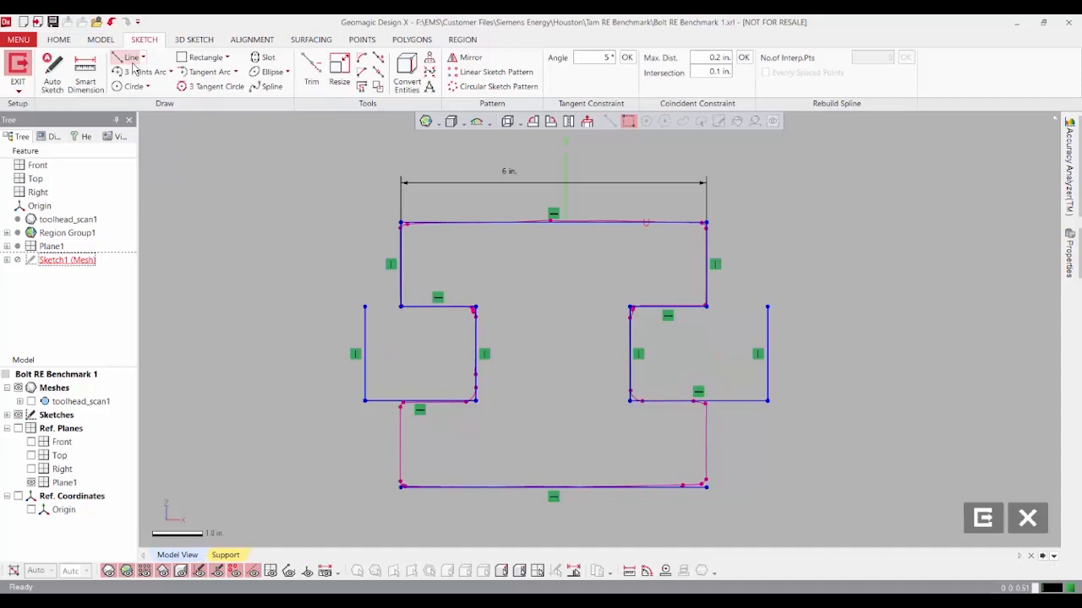
click(401, 487)
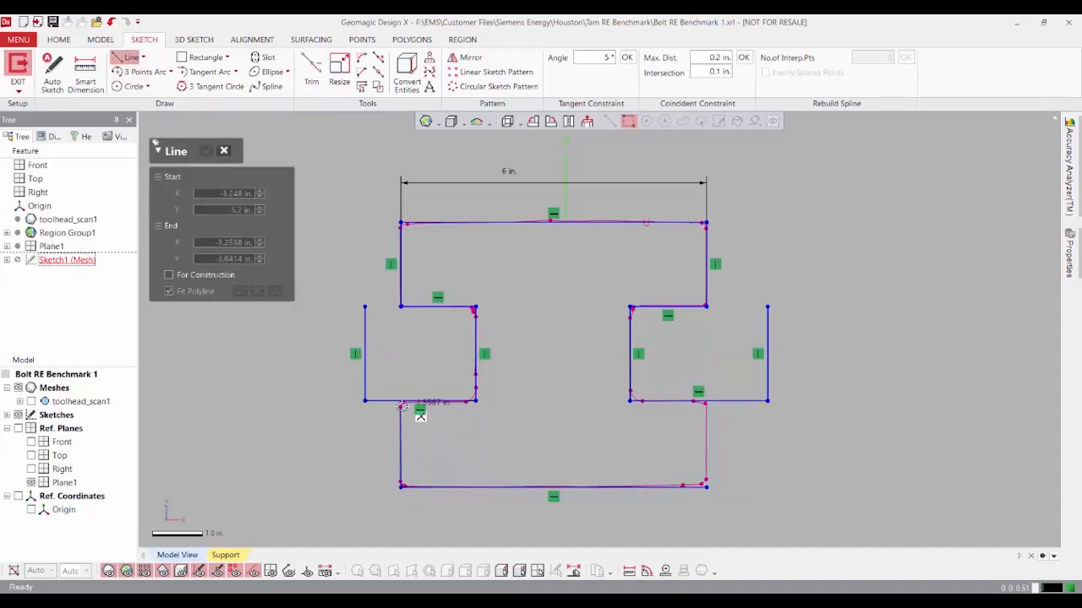
click(401, 402)
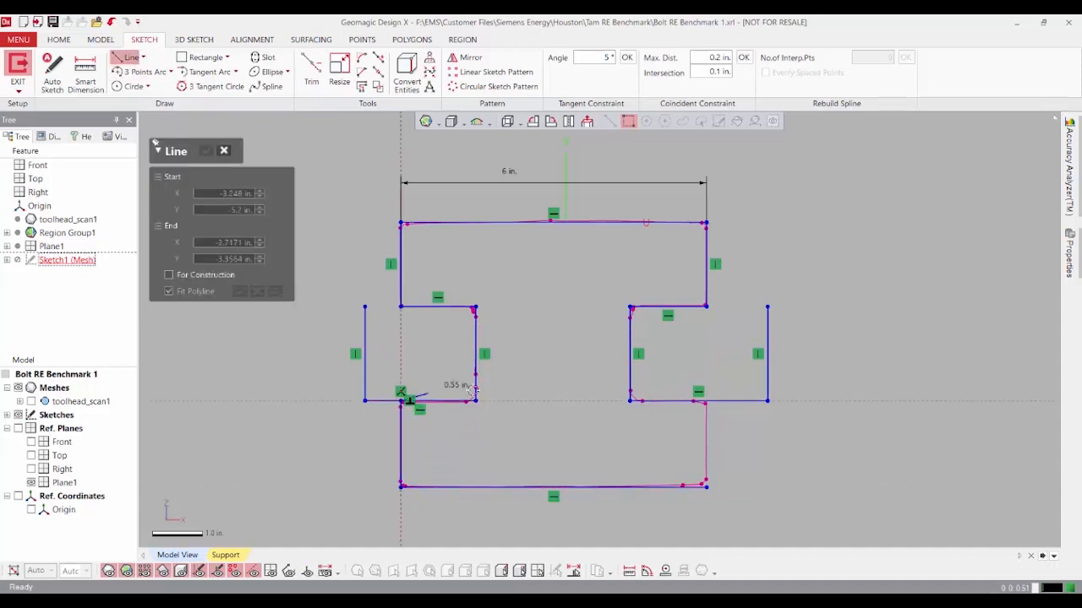
click(706, 487)
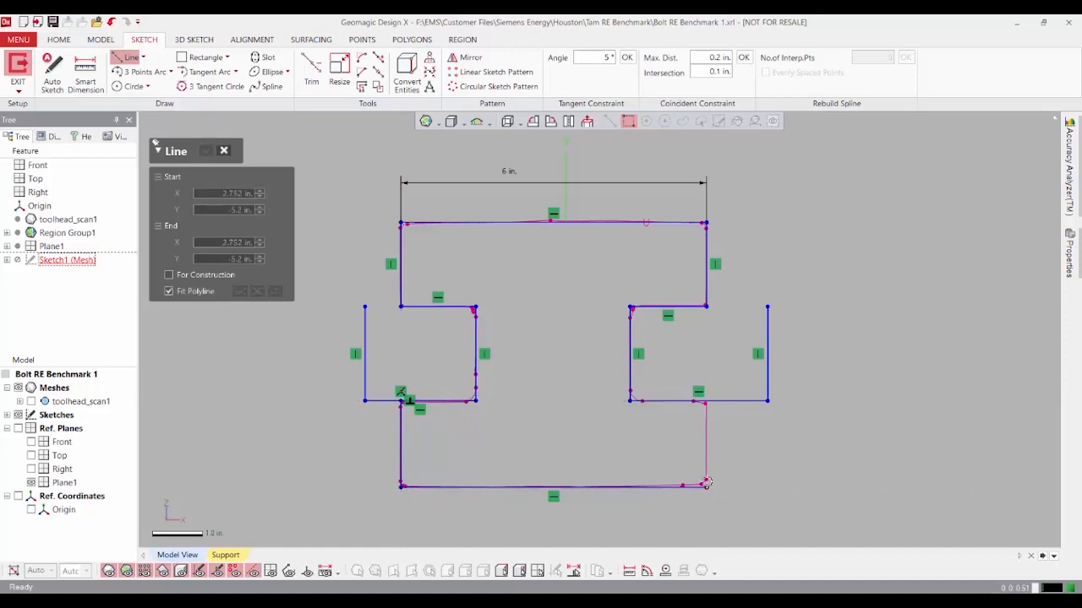
click(708, 400)
key(Escape)
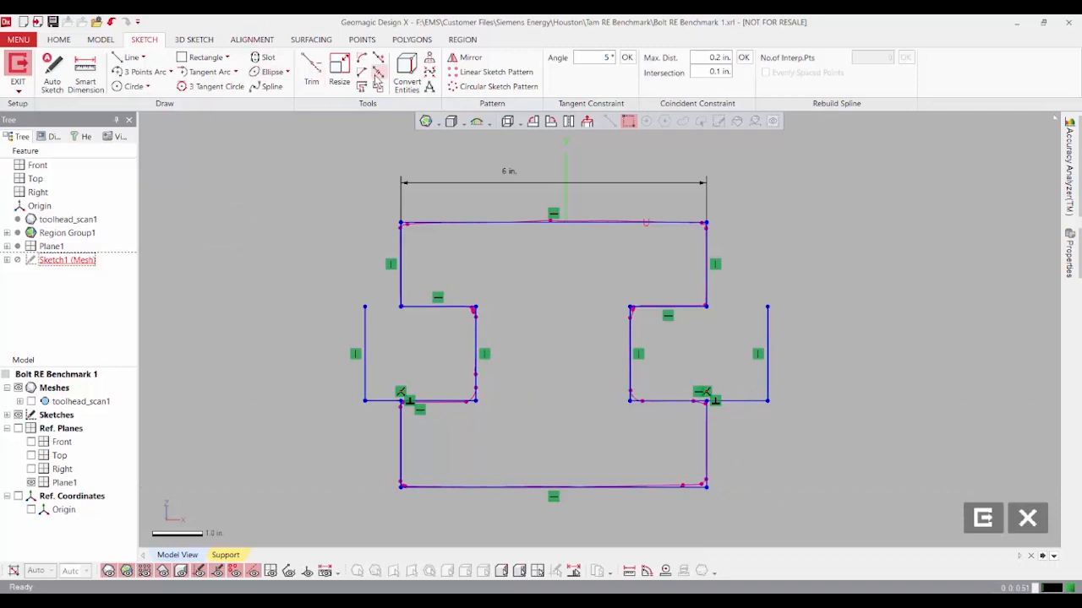
Step: Corner-trim the lower notch edges to the new vertical lines on both sides of the profile
click(311, 72)
click(690, 404)
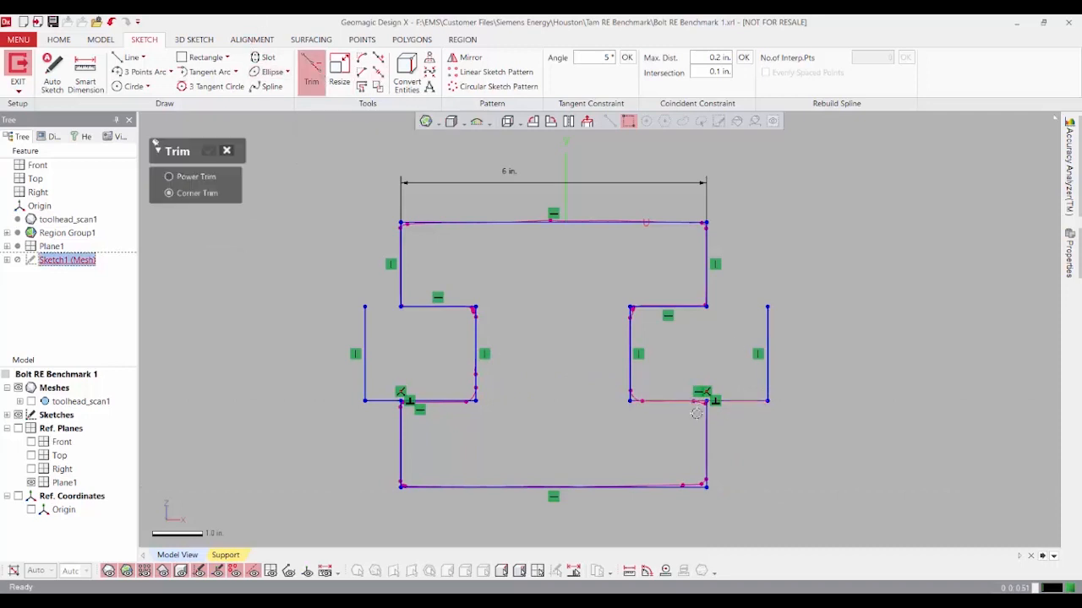
click(404, 431)
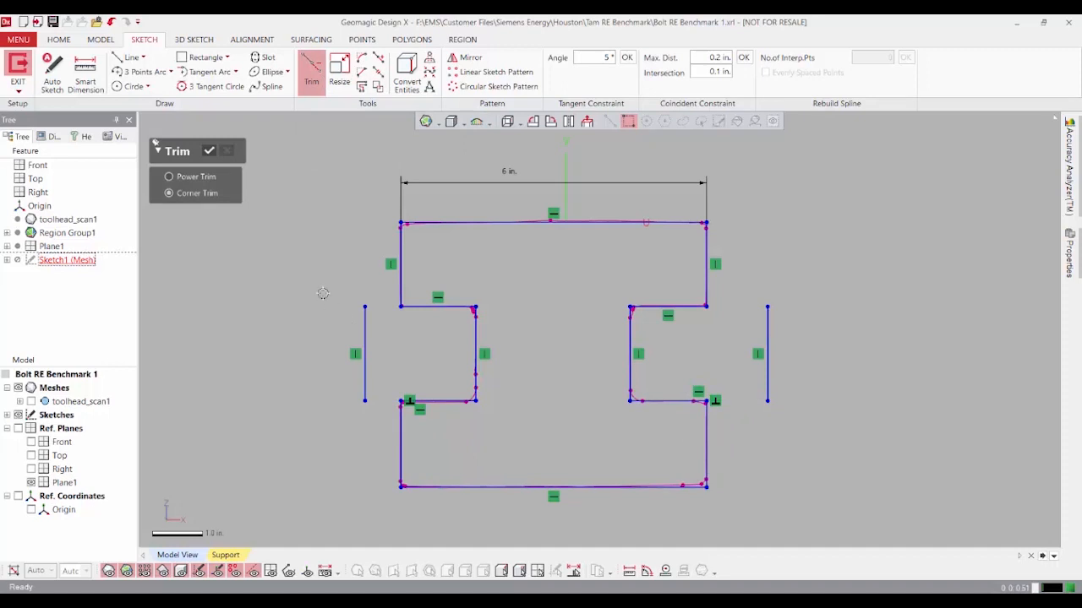
click(209, 153)
Step: Delete the leftover vertical lines outside the left and right notches
drag(285, 289, 378, 408)
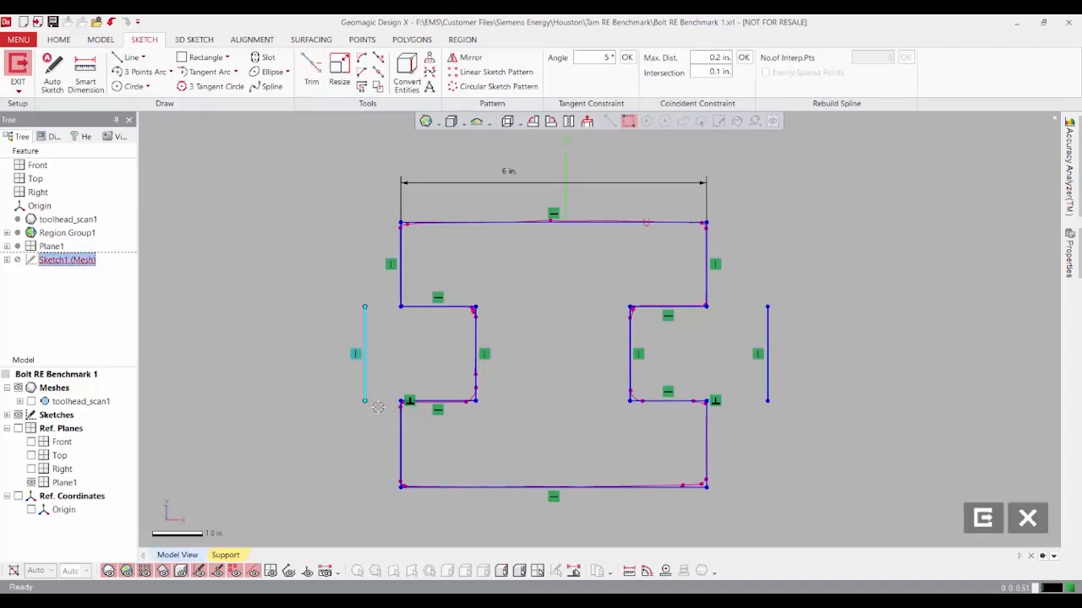
key(Delete)
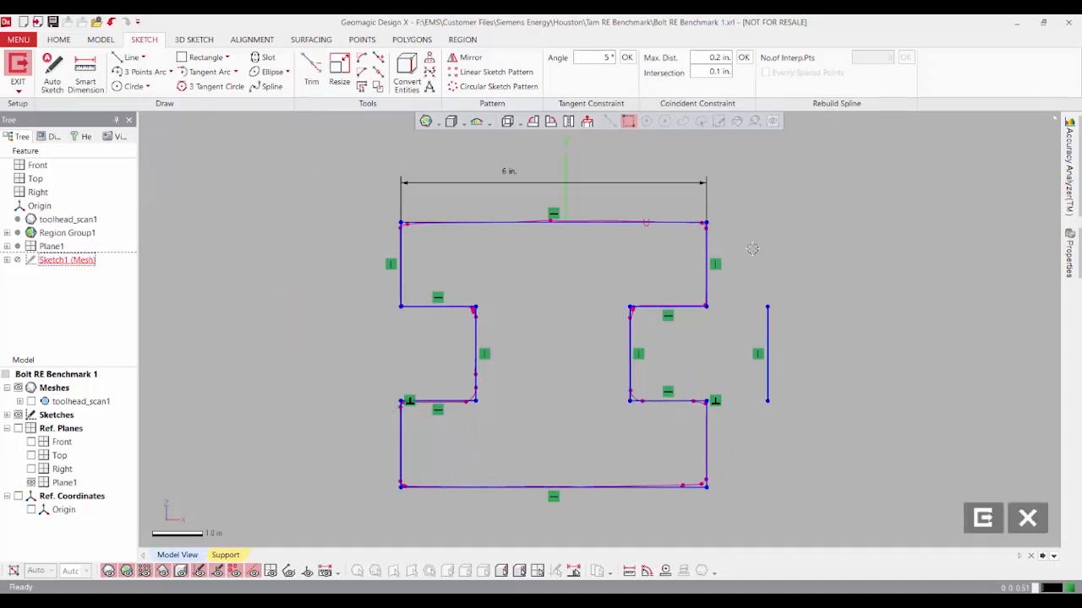
drag(832, 257, 751, 349)
key(Delete)
click(1079, 193)
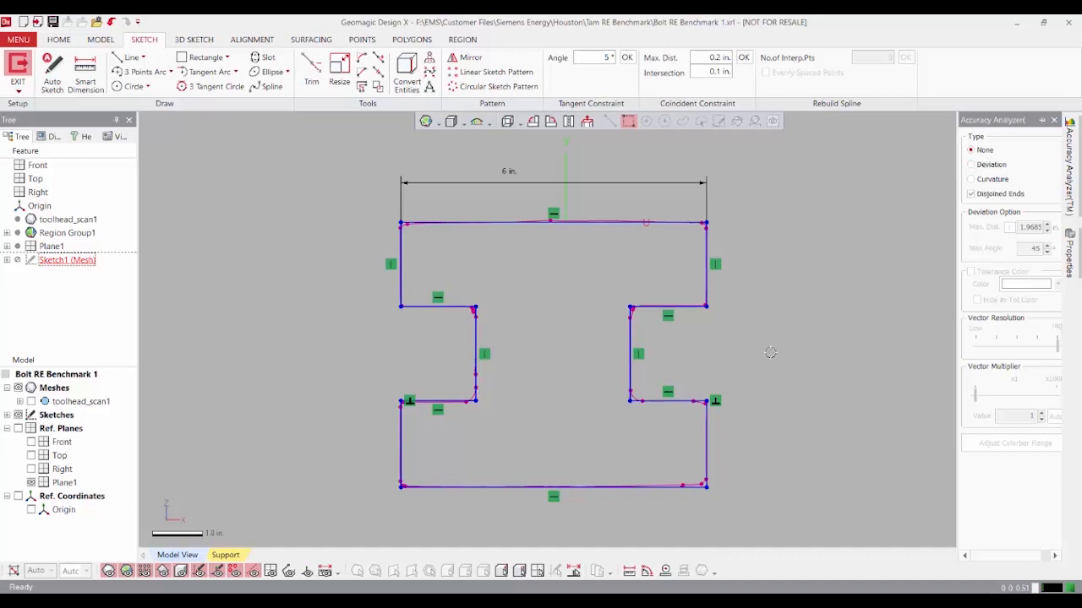
Step: Finish the mesh sketch and show the toolhead_scan1 mesh with the back of the head in view
middle_drag(770, 352, 756, 342)
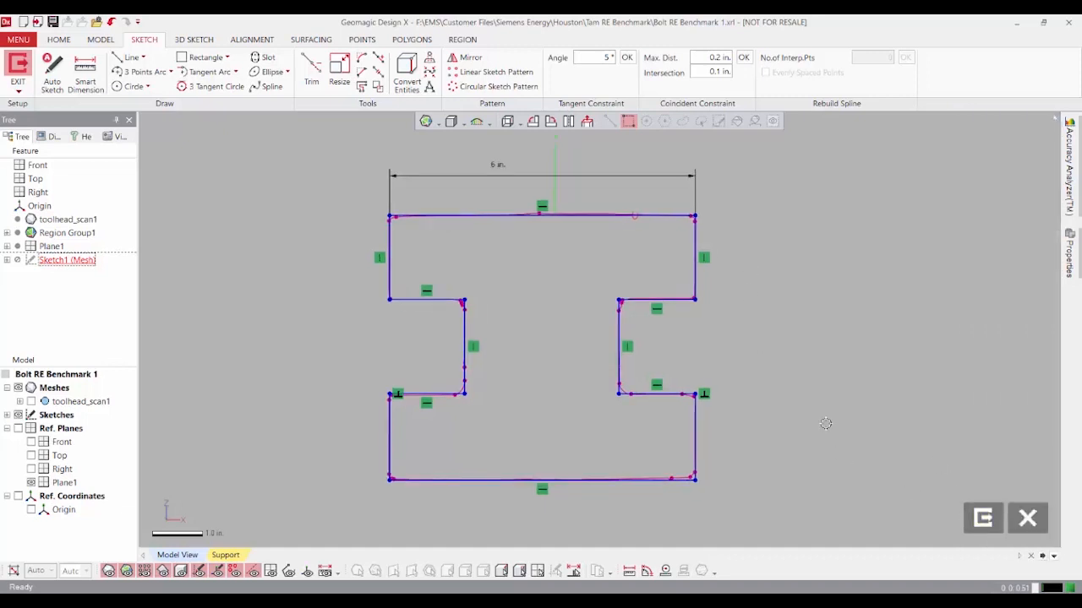
click(983, 518)
mouse_move(623, 386)
right_down()
mouse_move(688, 379)
mouse_move(787, 326)
mouse_move(675, 331)
mouse_move(592, 302)
right_up()
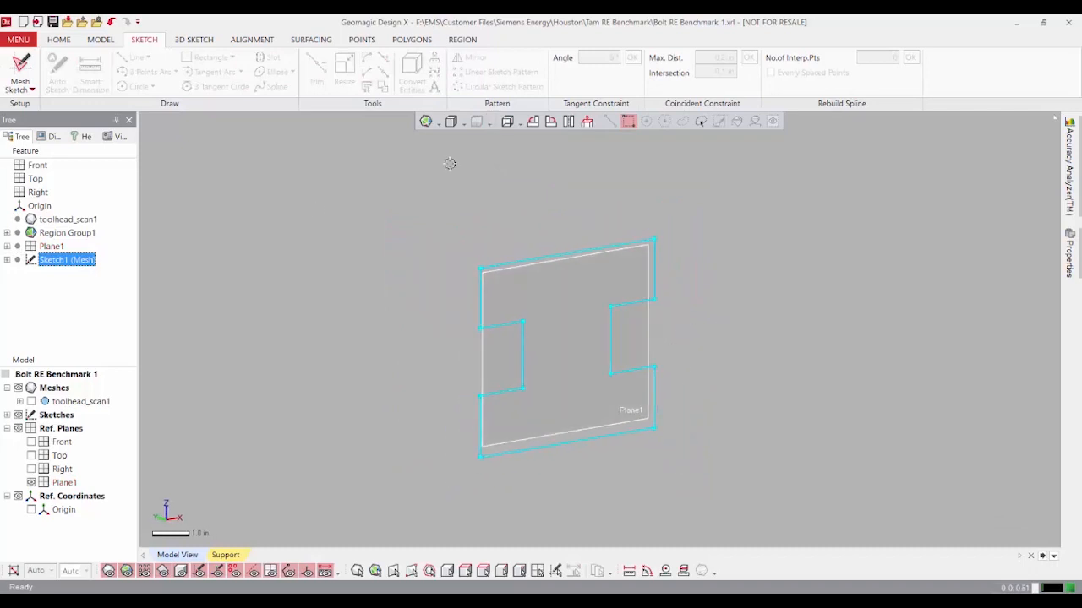
click(32, 401)
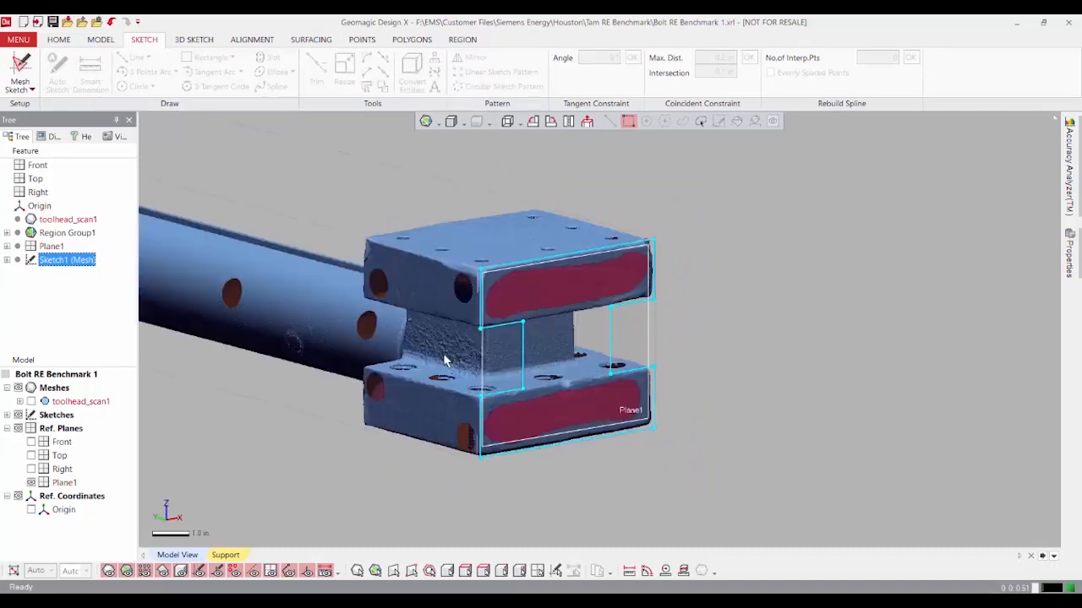
middle_drag(551, 338, 721, 325)
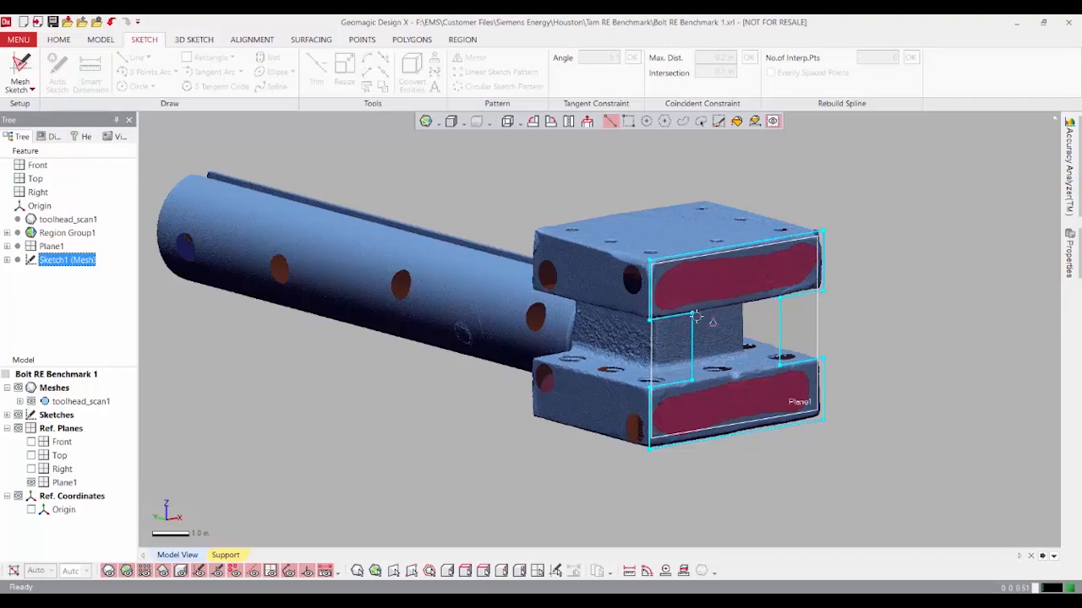
right_drag(620, 351, 700, 343)
right_drag(795, 313, 754, 330)
click(517, 232)
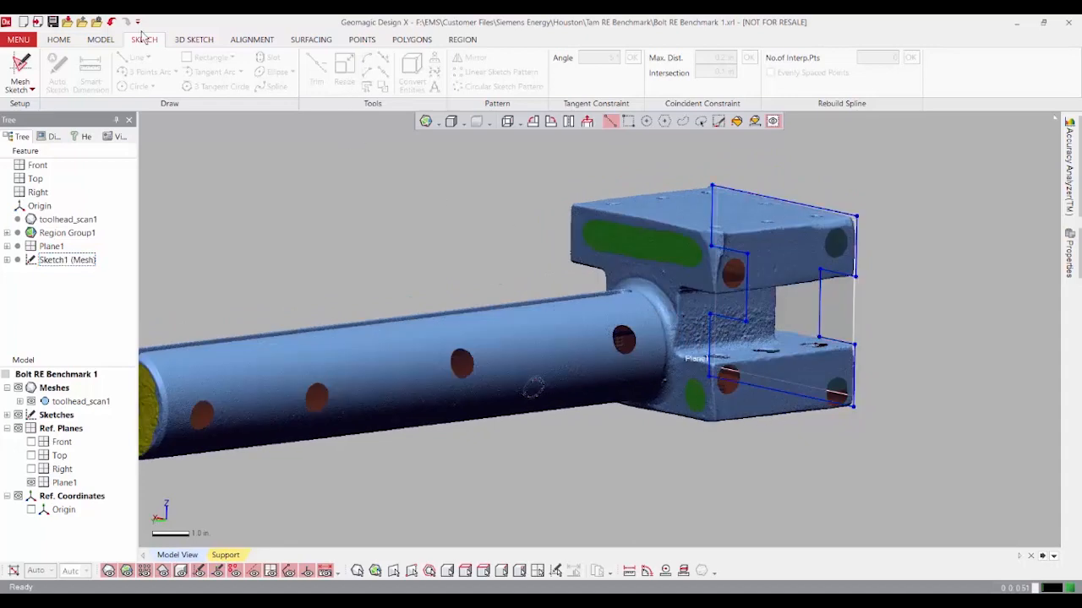
click(99, 39)
click(18, 71)
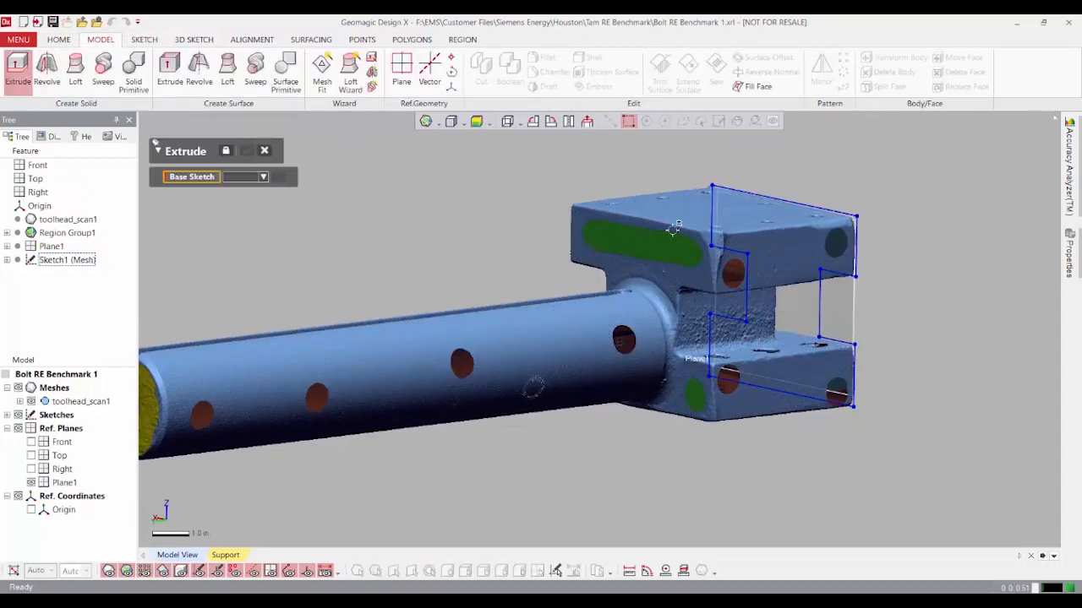
click(821, 309)
mouse_move(602, 313)
right_down()
mouse_move(761, 334)
mouse_move(849, 278)
mouse_move(736, 322)
mouse_move(745, 328)
right_up()
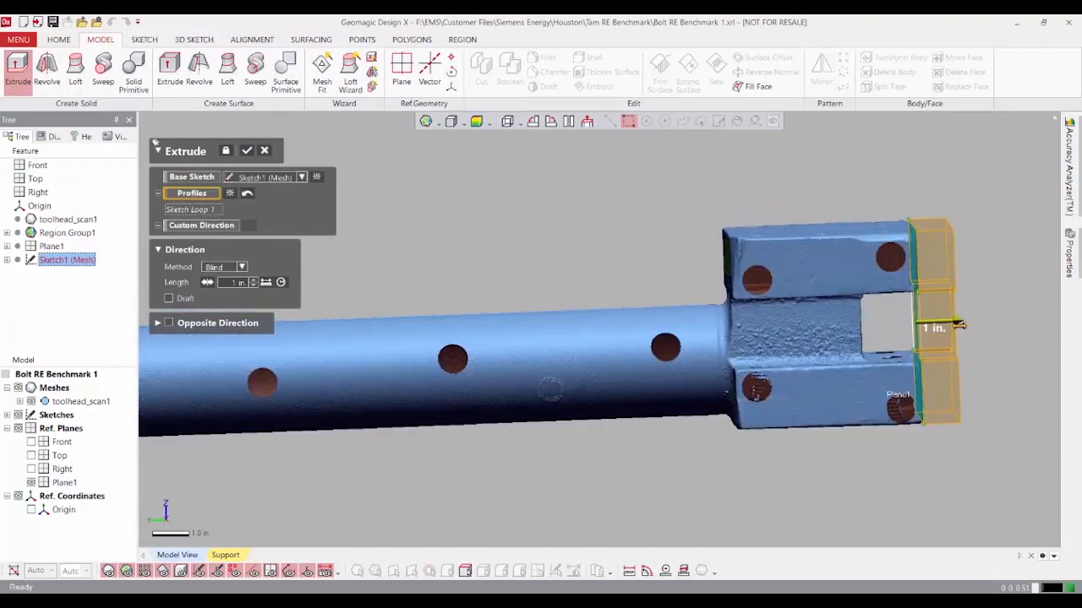
drag(959, 326, 738, 336)
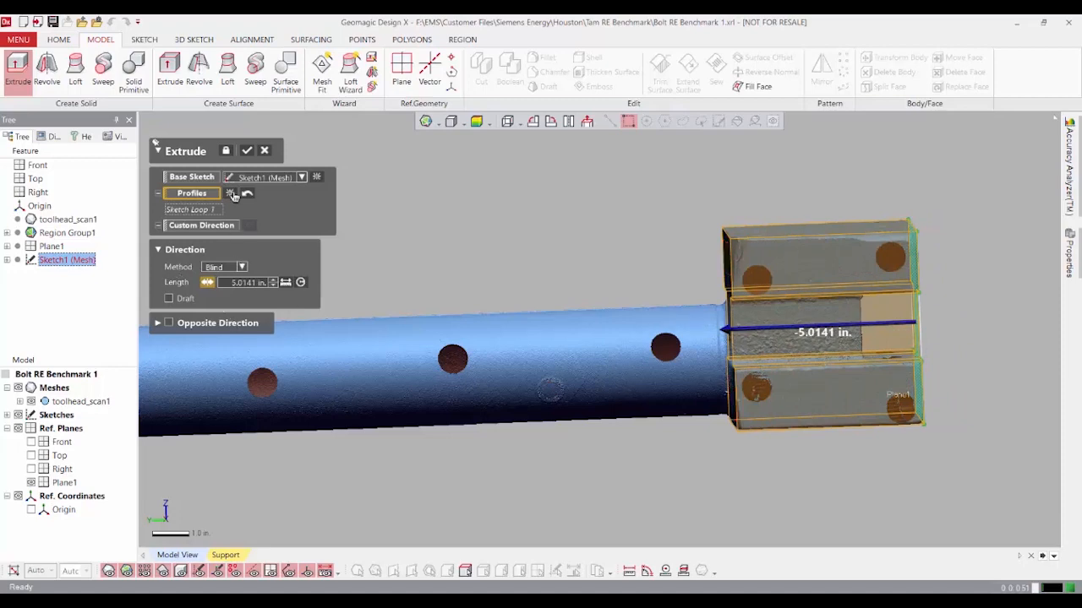
click(229, 285)
text(5)
key(Return)
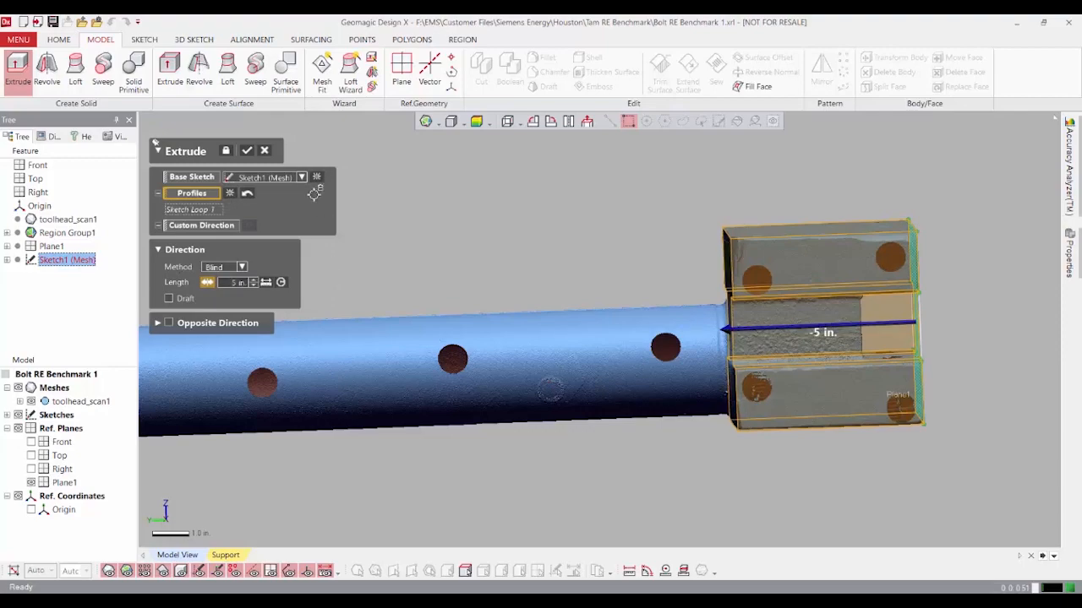
click(264, 152)
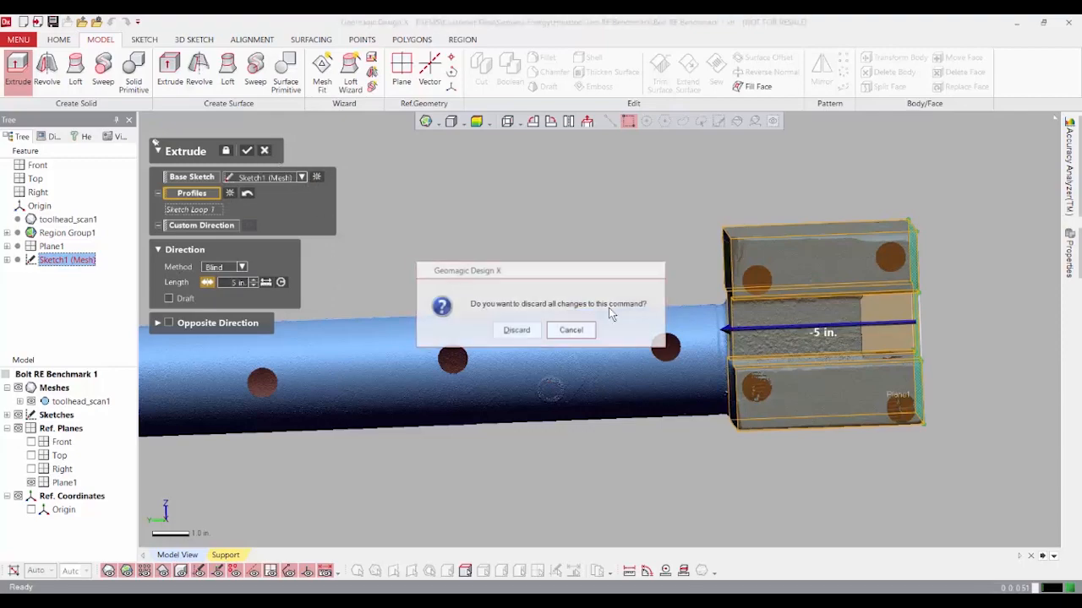
click(516, 329)
Step: Extrude the I-shaped head sketch with the Up To Region method, ending at the flat region on the shaft side of the head
right_drag(484, 333, 594, 257)
click(18, 69)
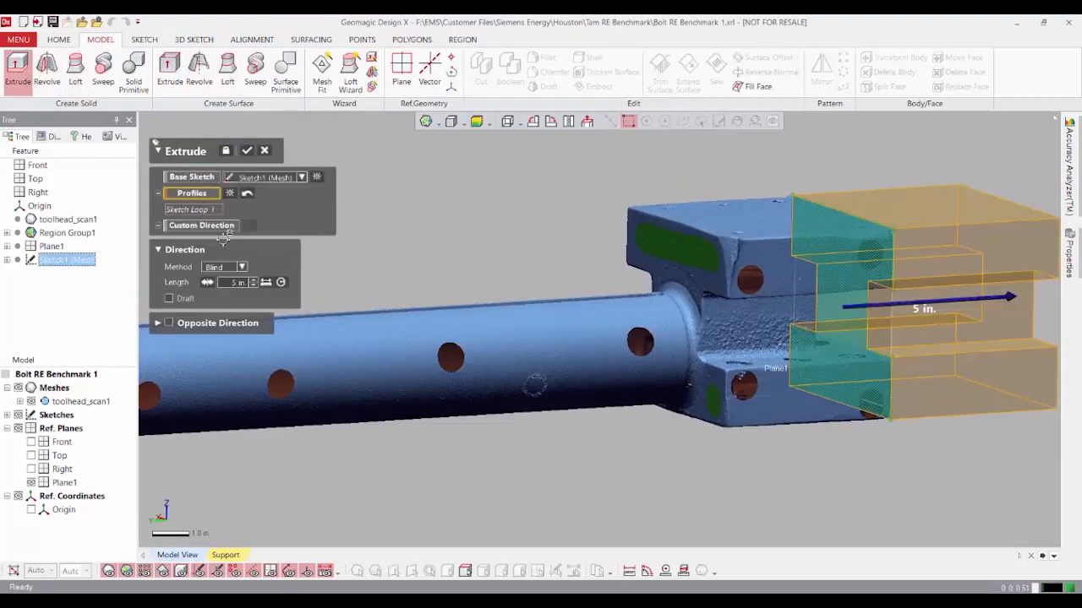
click(233, 269)
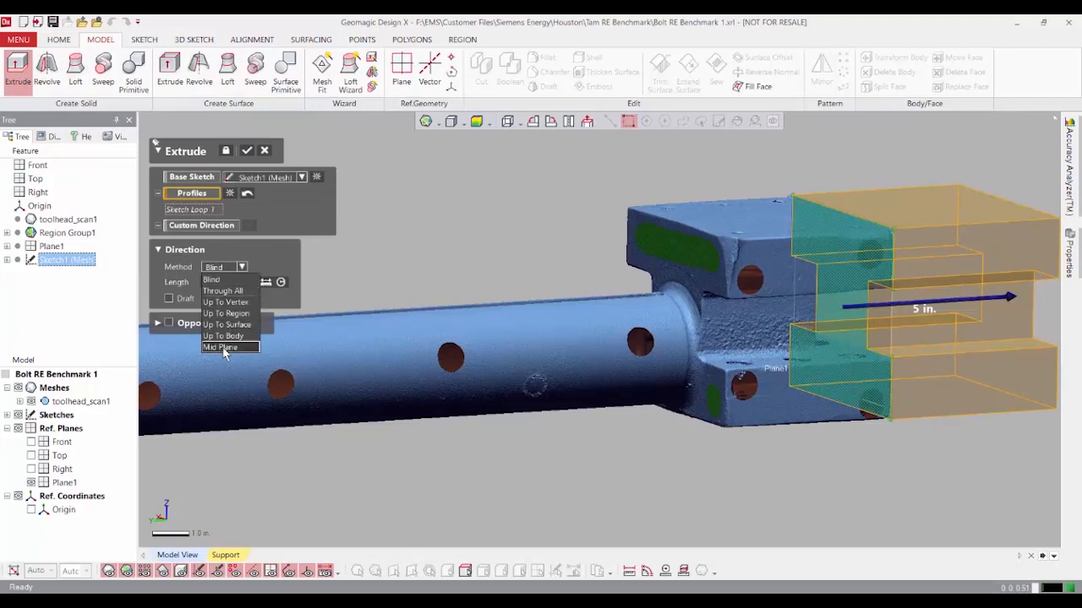
click(227, 314)
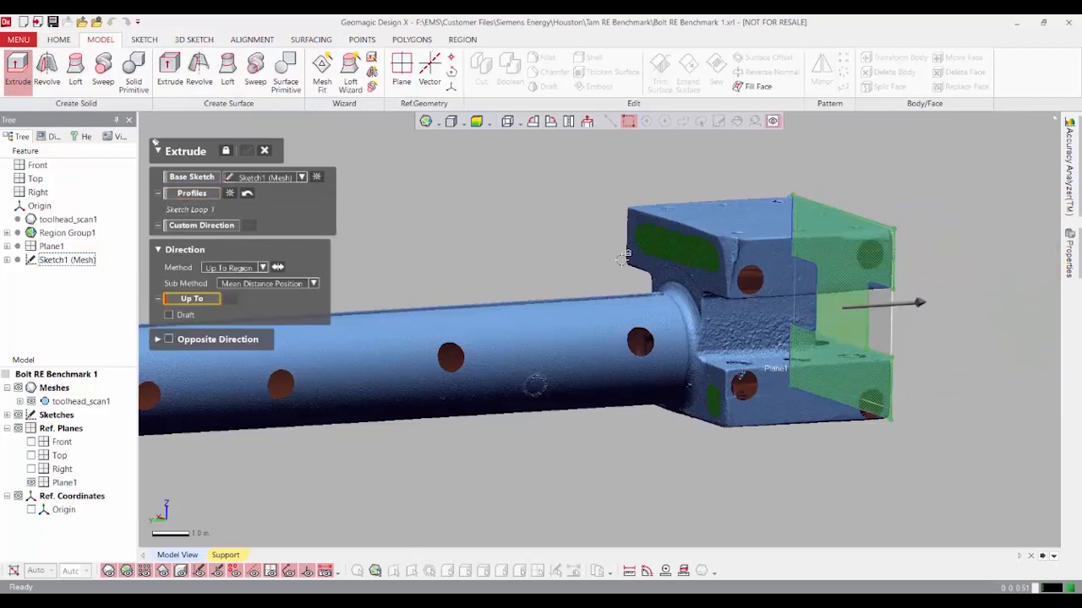
click(667, 238)
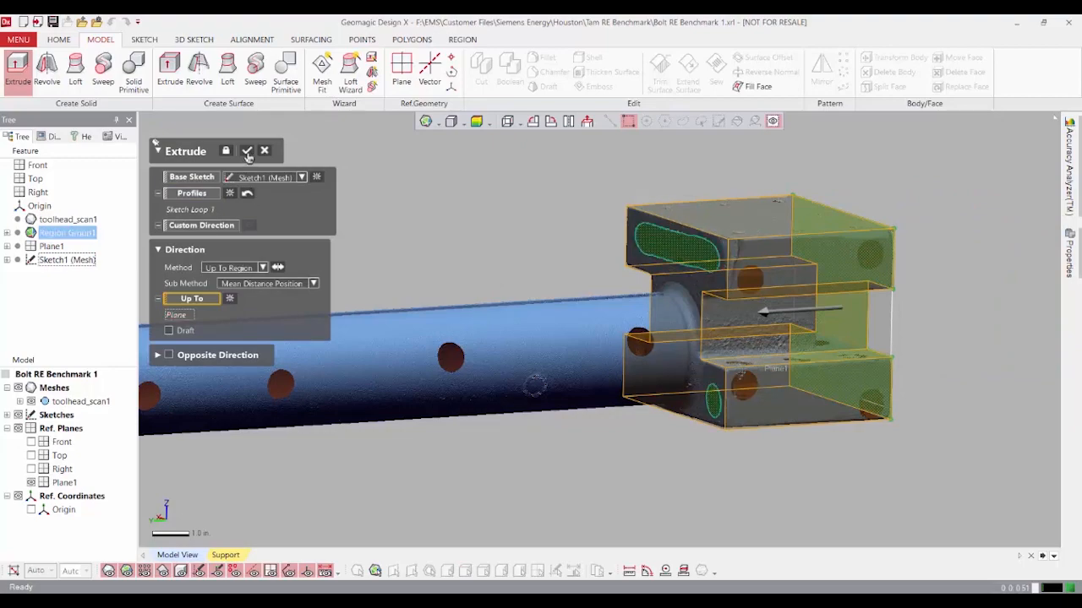
click(248, 151)
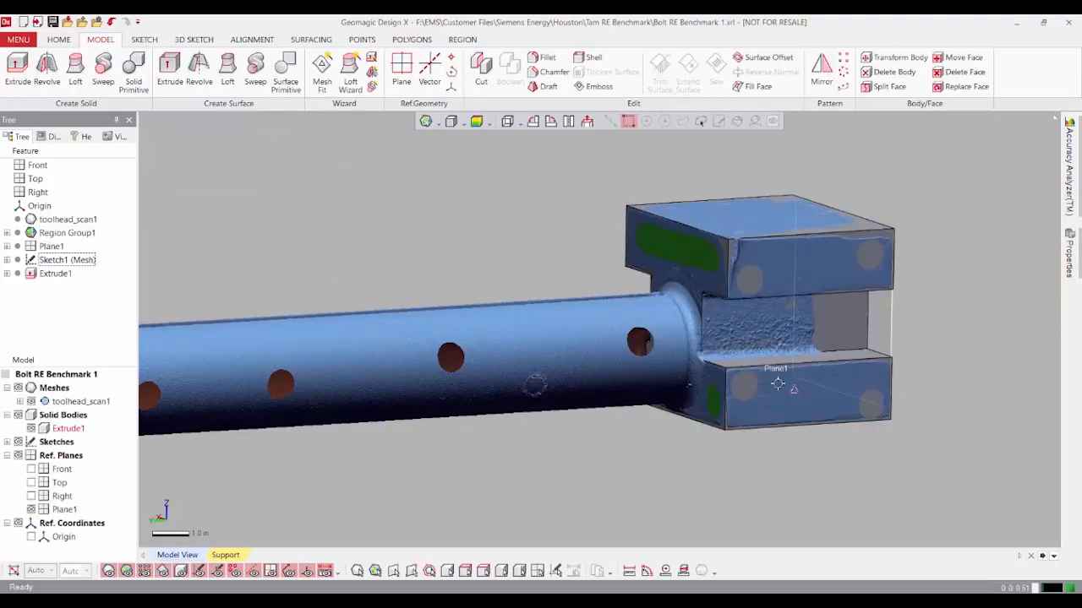
mouse_move(777, 384)
right_down()
mouse_move(765, 372)
mouse_move(802, 331)
right_up()
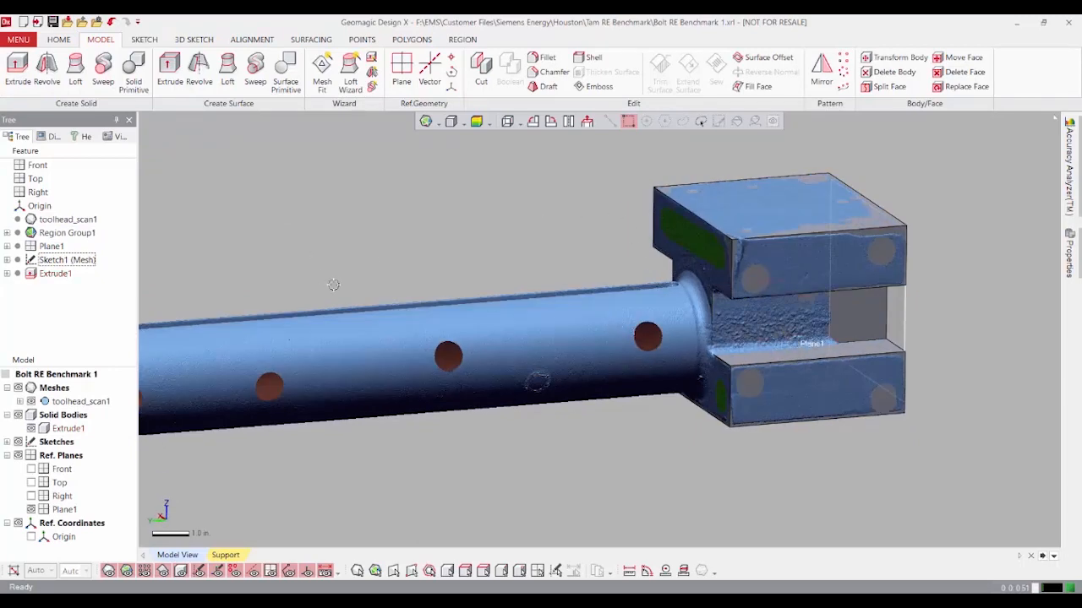
scroll(545, 333, down, 5)
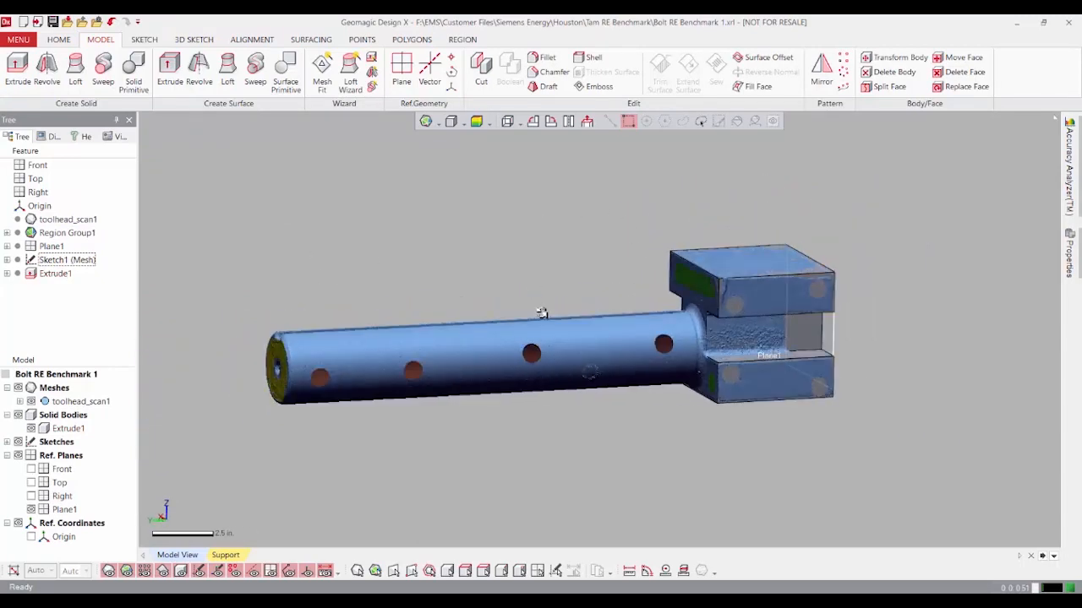
right_drag(555, 329, 560, 338)
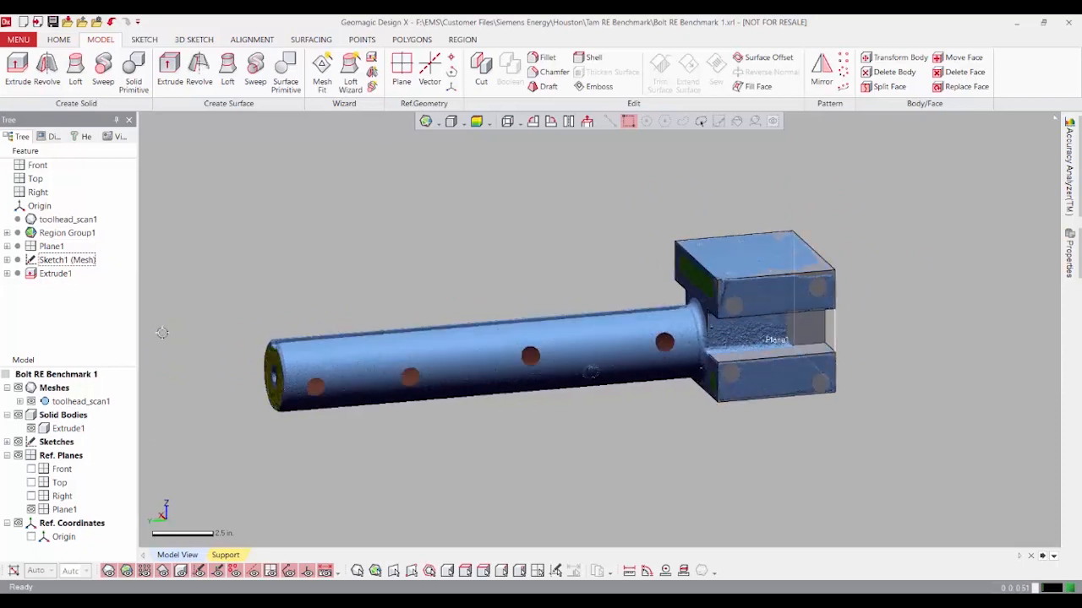
Step: Edit the head extrusion to a Blind length of 5 in., flipped in direction toward the shaft
double_click(55, 276)
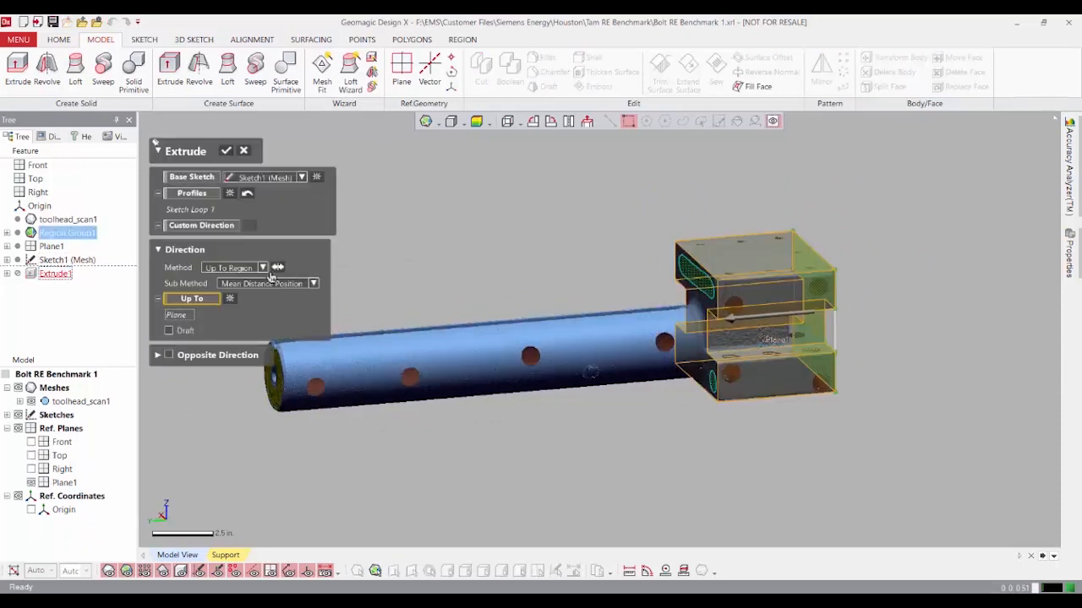
click(240, 268)
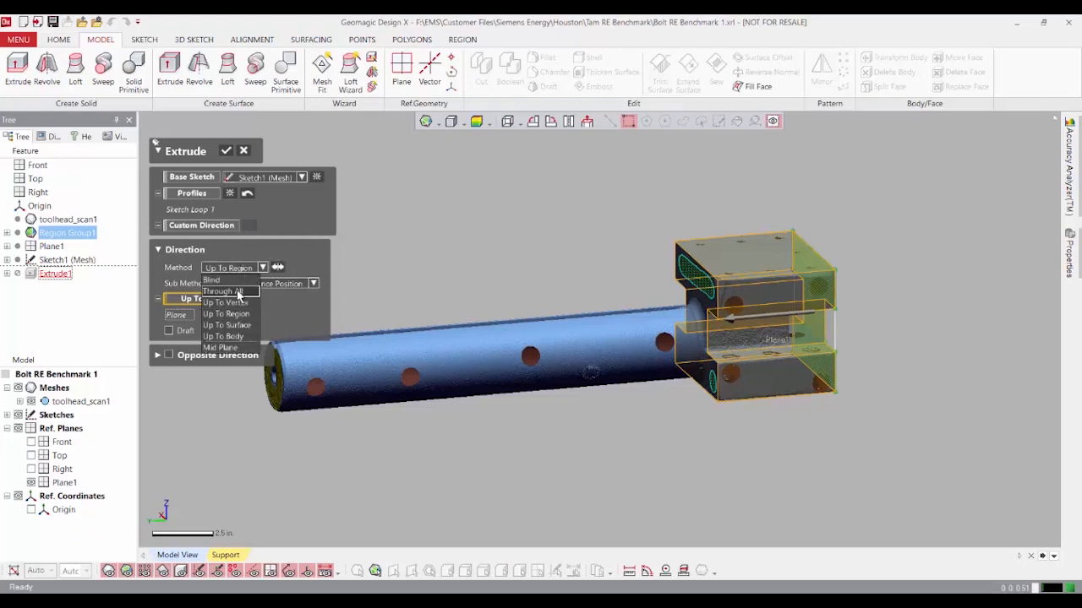
click(226, 282)
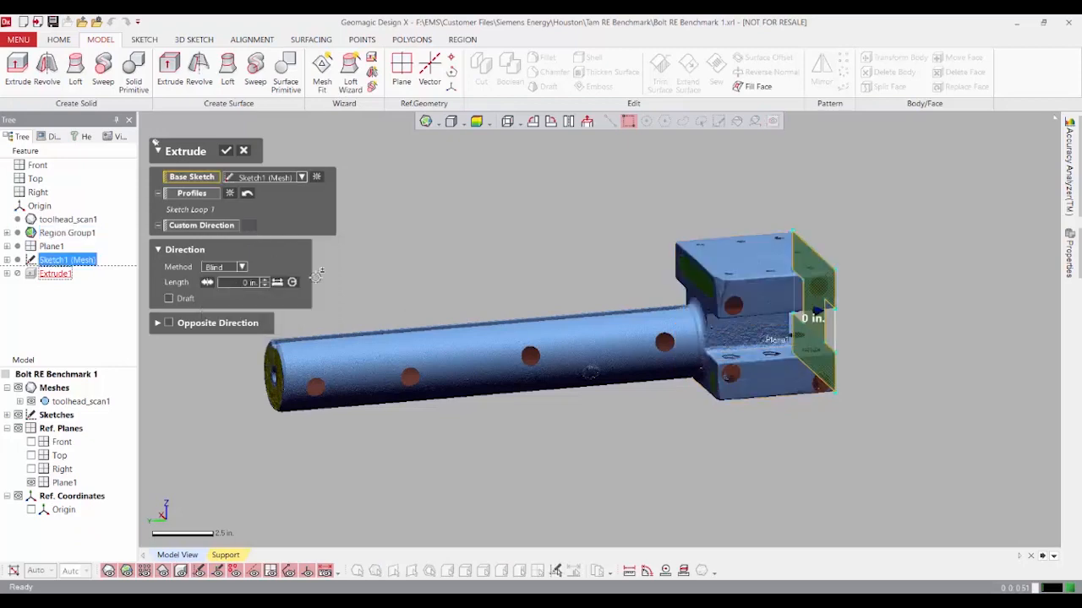
click(238, 284)
text(5)
key(Return)
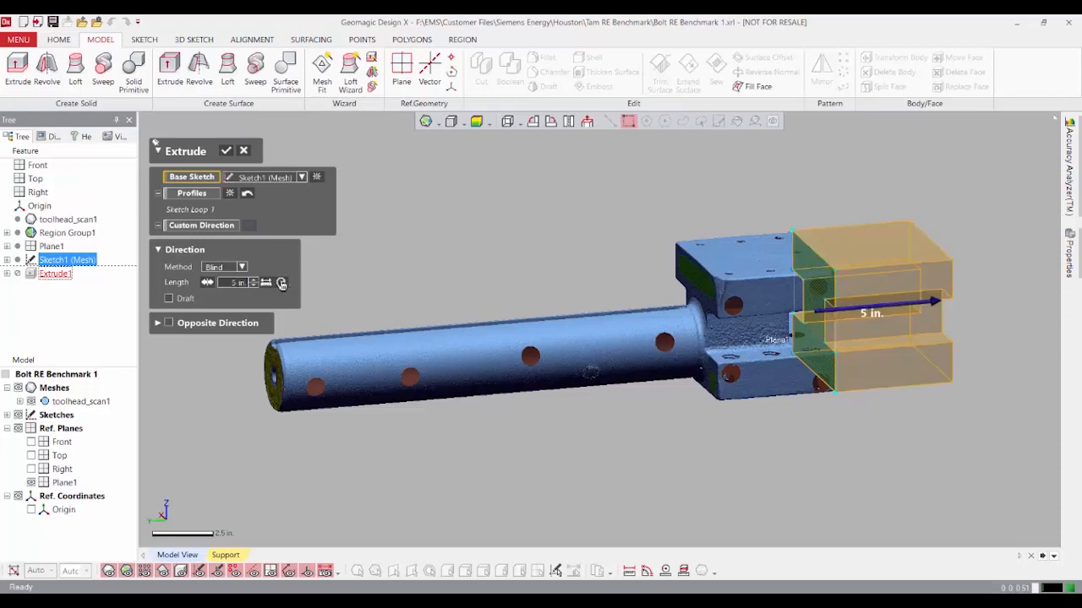
click(206, 284)
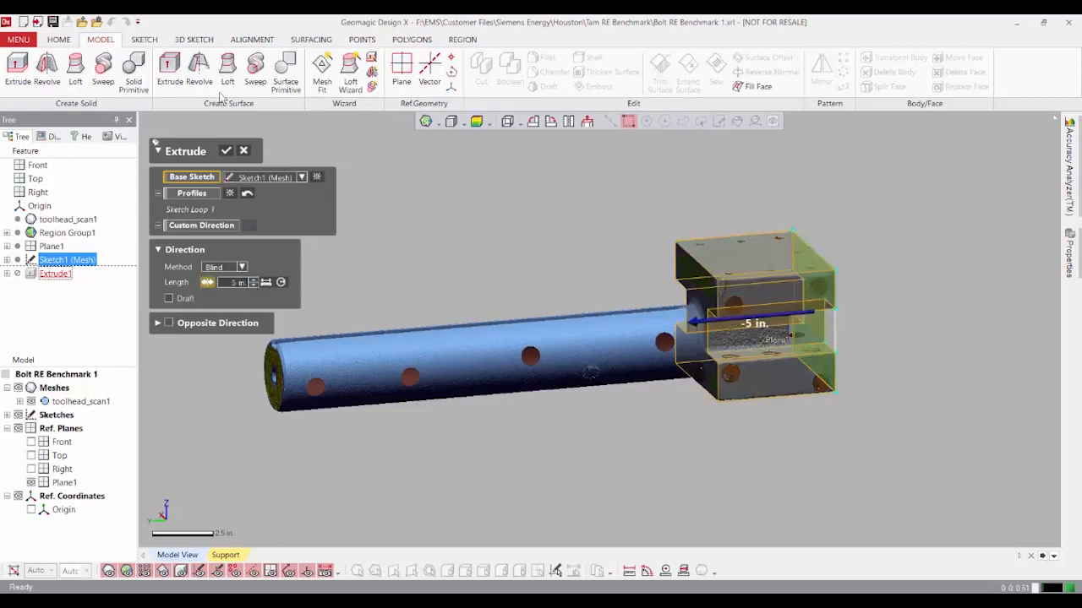
click(226, 151)
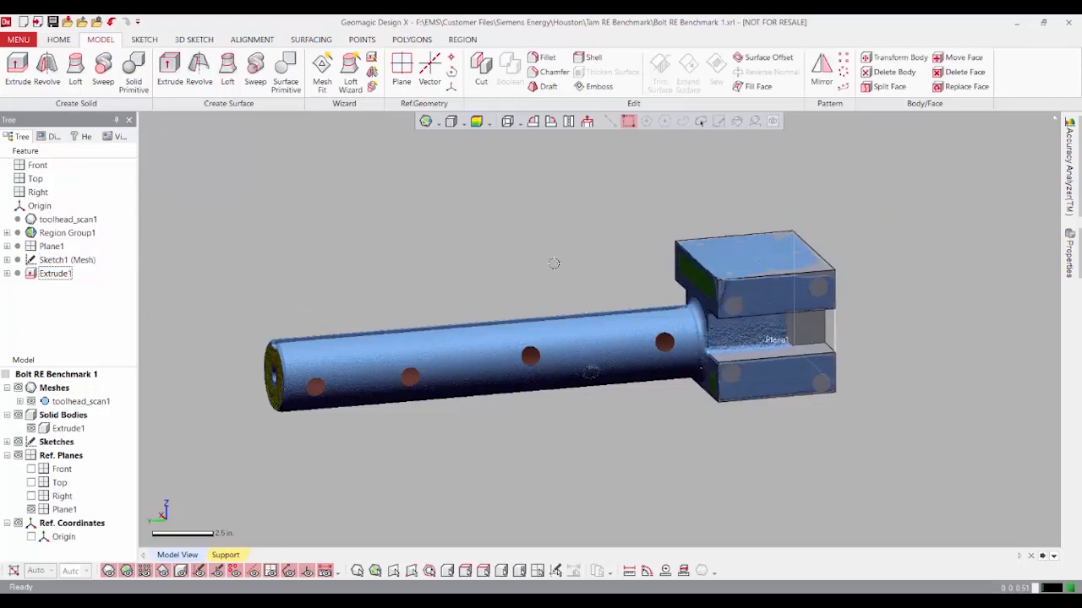
Step: Set up a planar mesh sketch based on the head solid's shaft-side face, with the section offset 8.5 in. along the shaft
right_drag(553, 261, 735, 311)
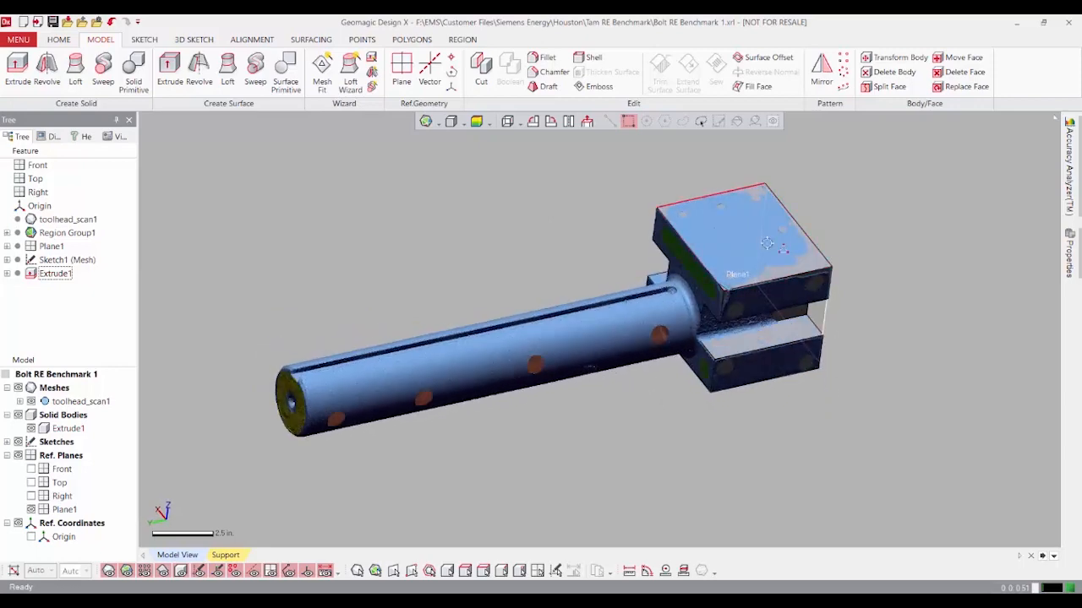
right_drag(746, 215, 541, 314)
right_drag(621, 214, 629, 338)
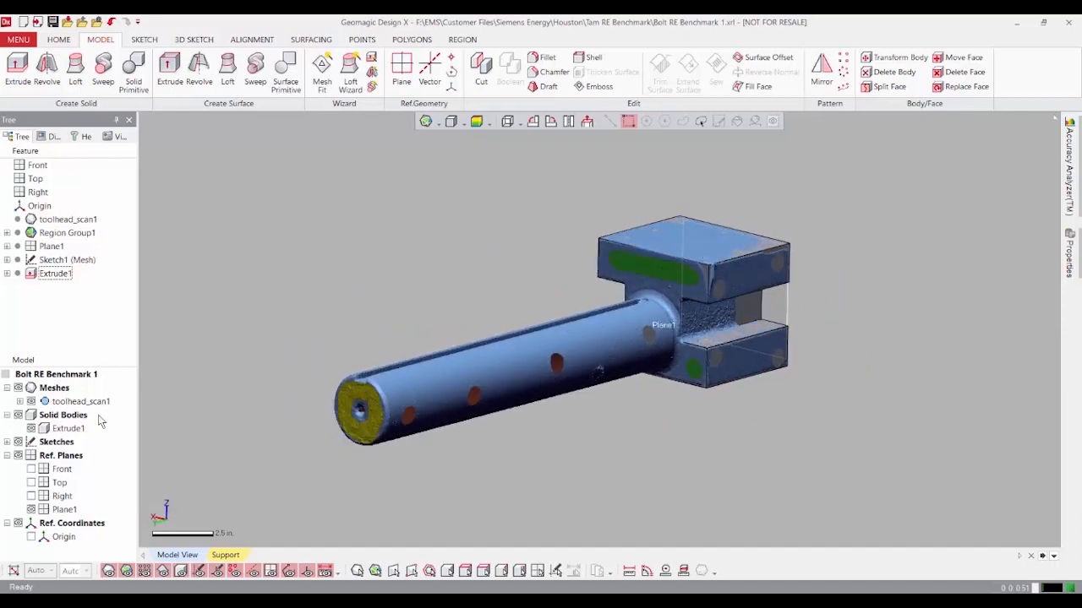
click(145, 40)
click(21, 72)
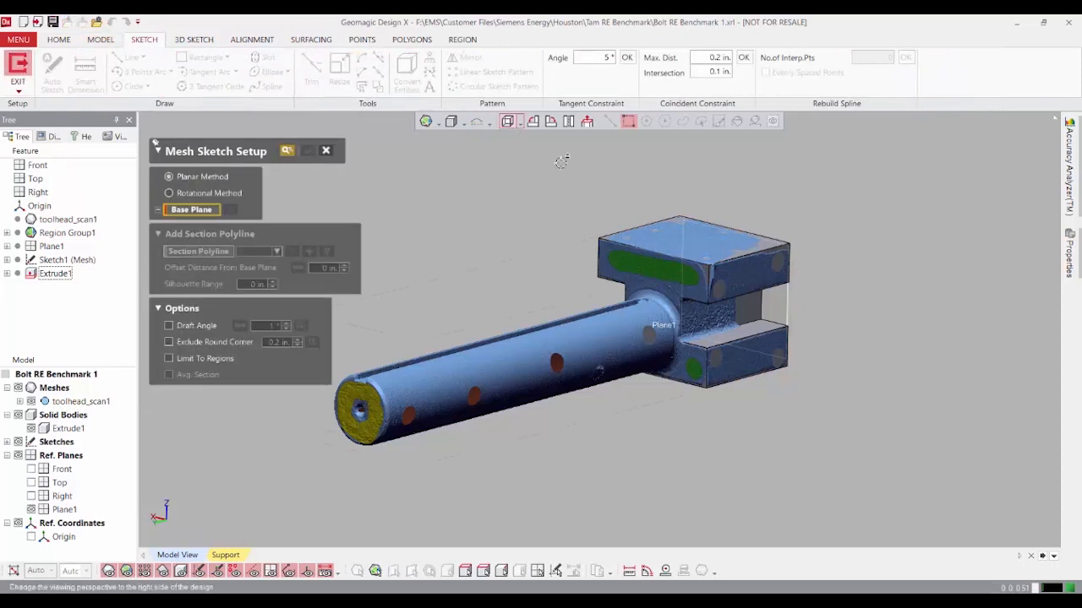
click(31, 401)
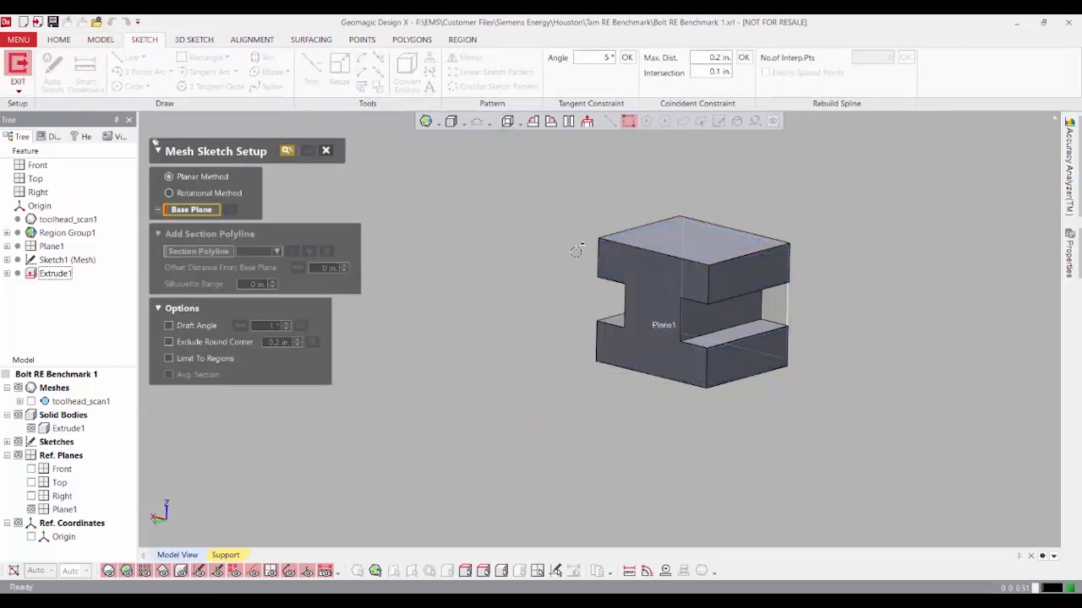
click(648, 267)
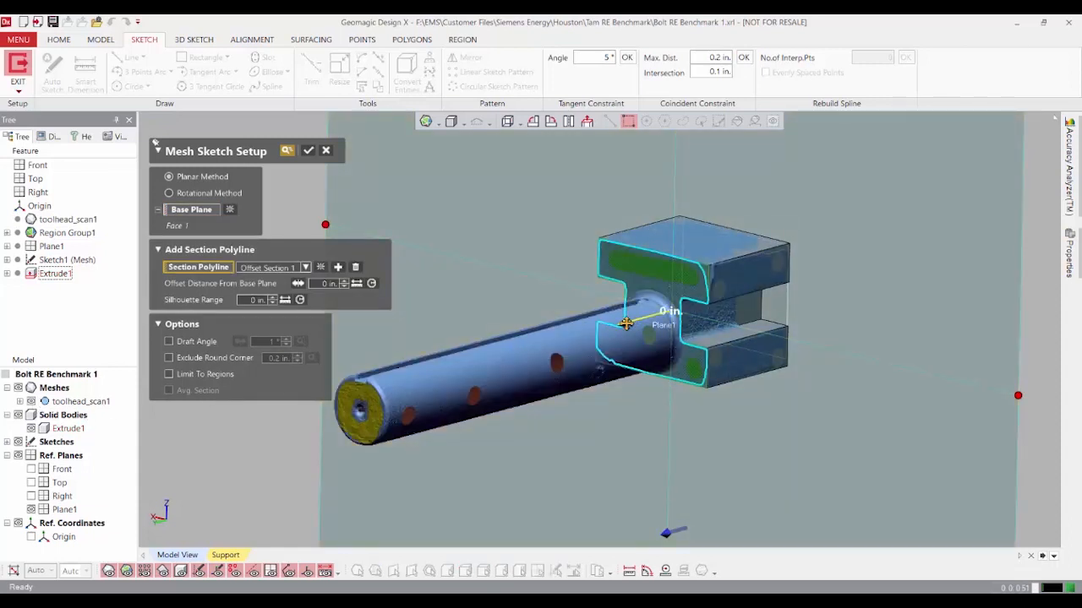
drag(634, 321, 491, 368)
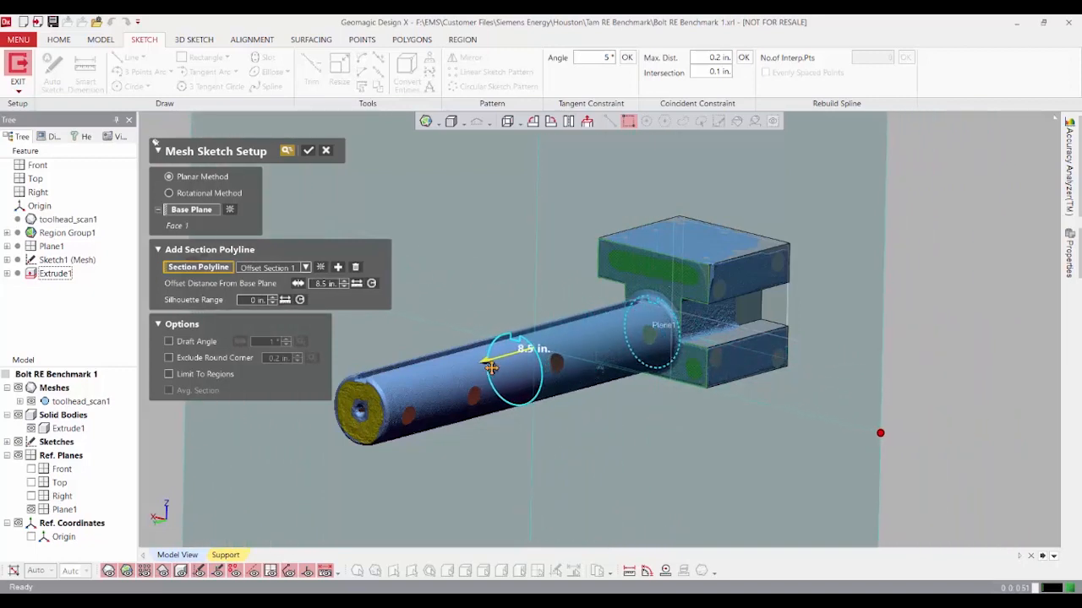
click(308, 152)
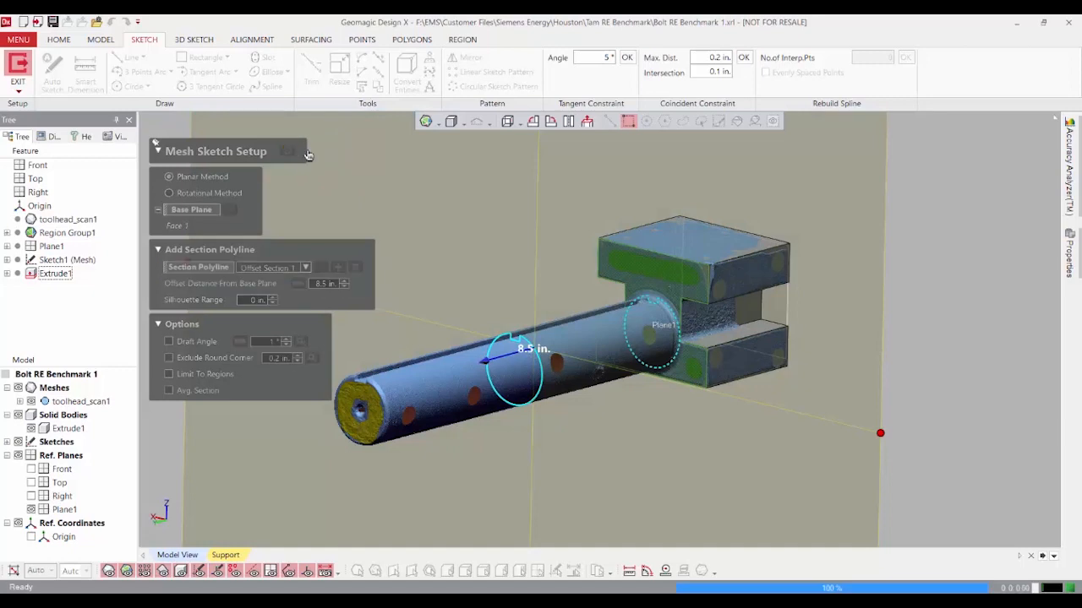
Step: Hide the toolhead_scan1 mesh and fit a circle to the round outline of the shaft section
click(30, 402)
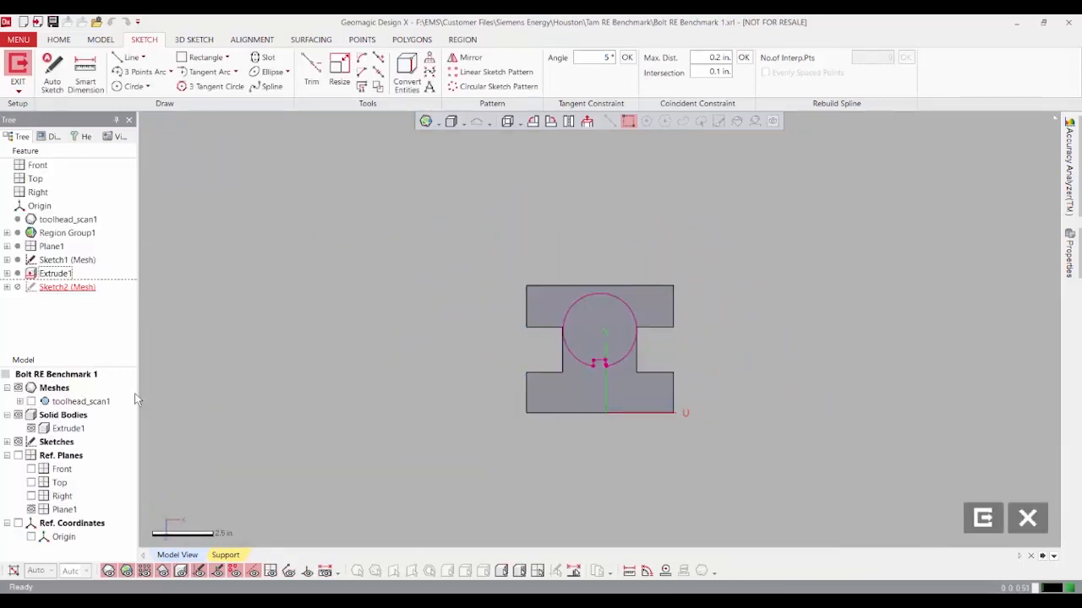
scroll(667, 275, up, 8)
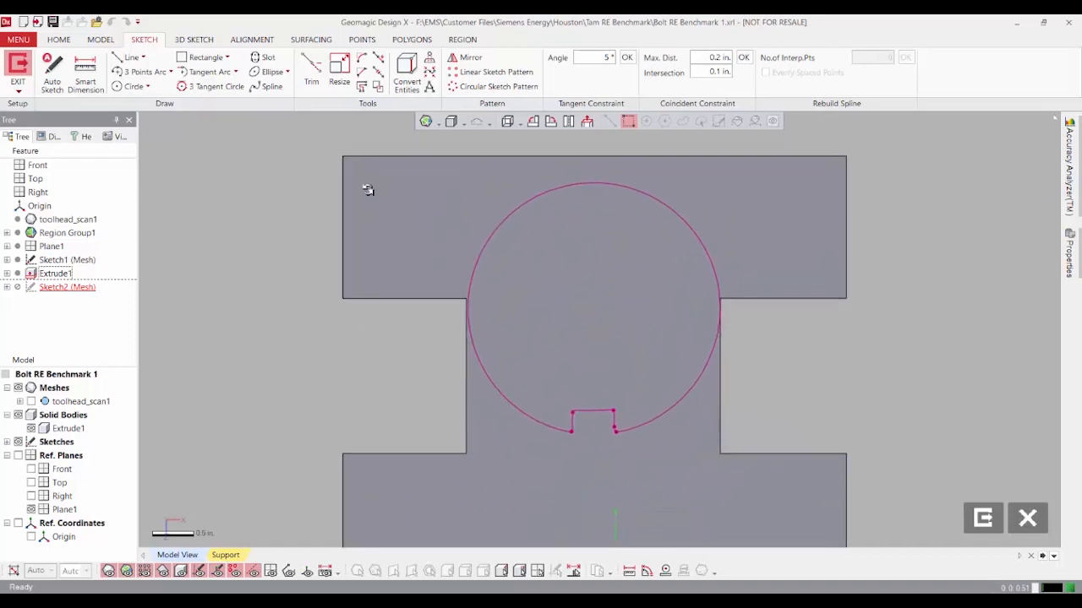
click(134, 87)
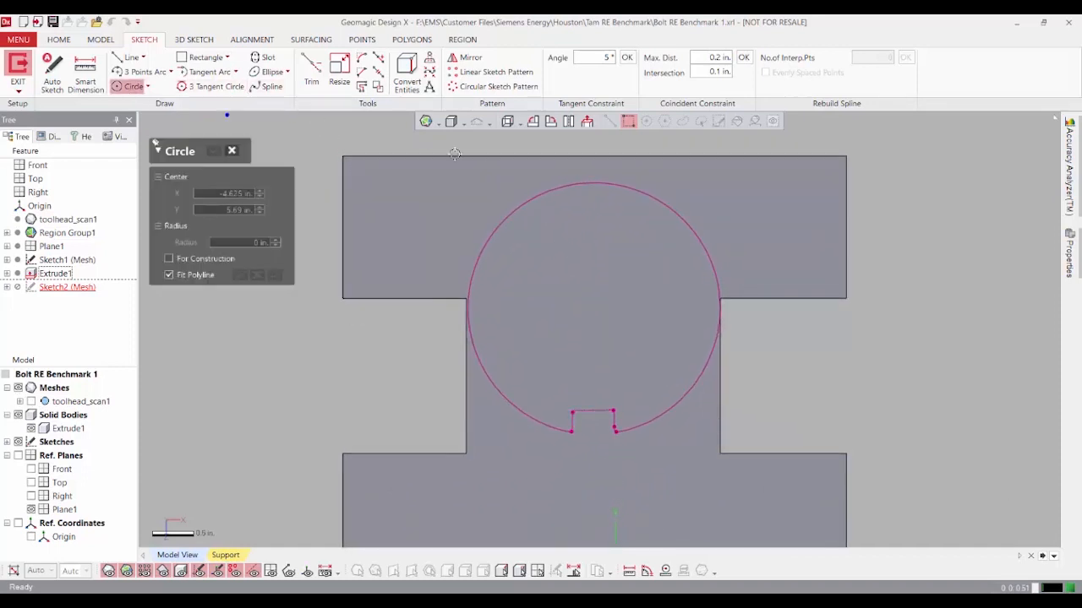
click(519, 202)
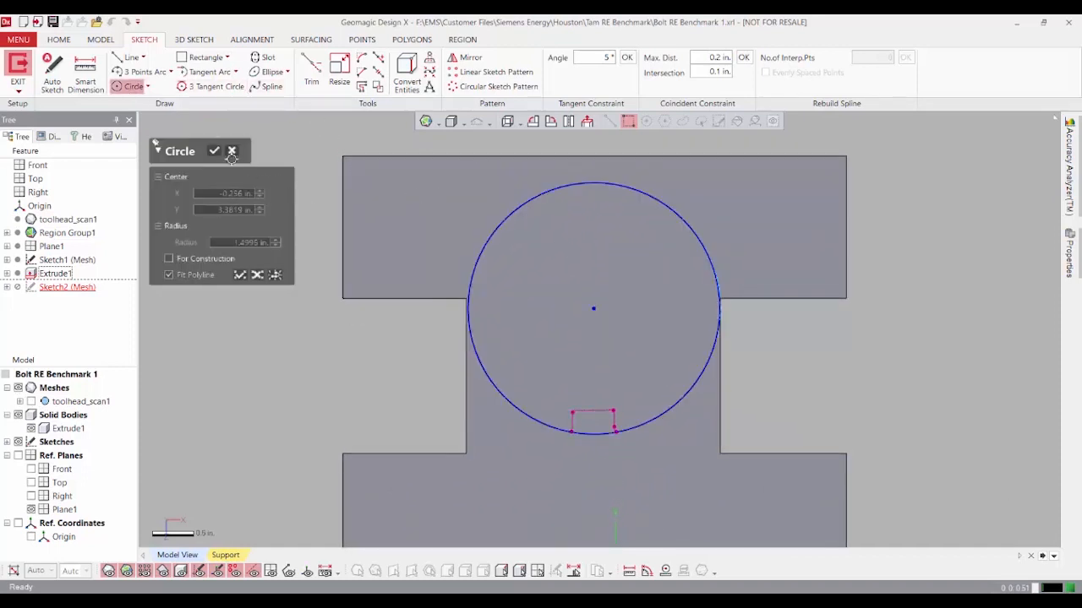
click(215, 151)
Step: Draw a rectangle over the keyway outline, extending below the circle, and move its upper edge onto the section polyline
scroll(615, 418, up, 6)
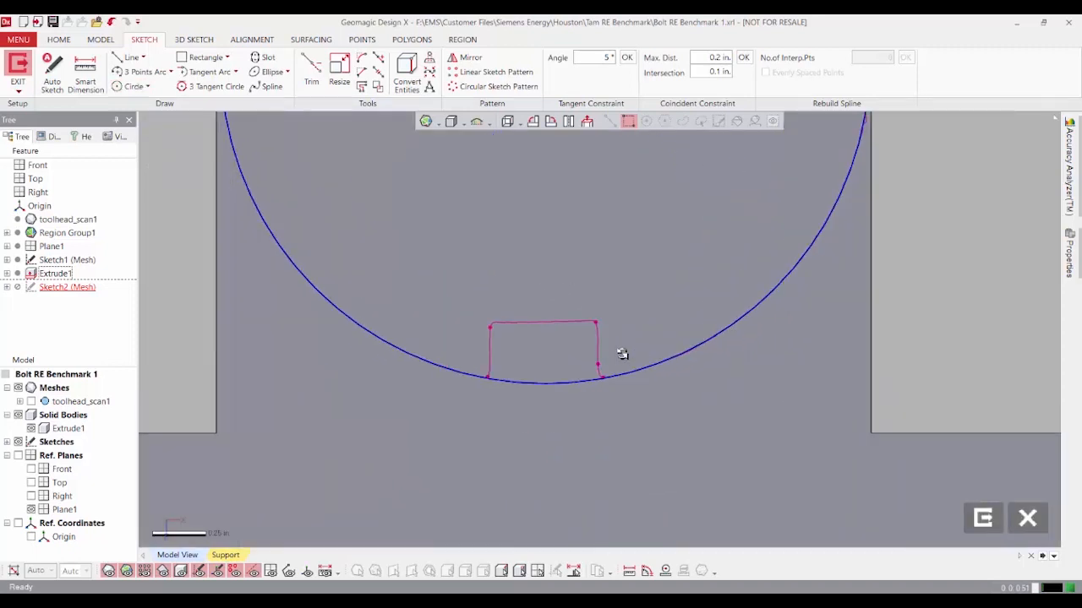
click(203, 57)
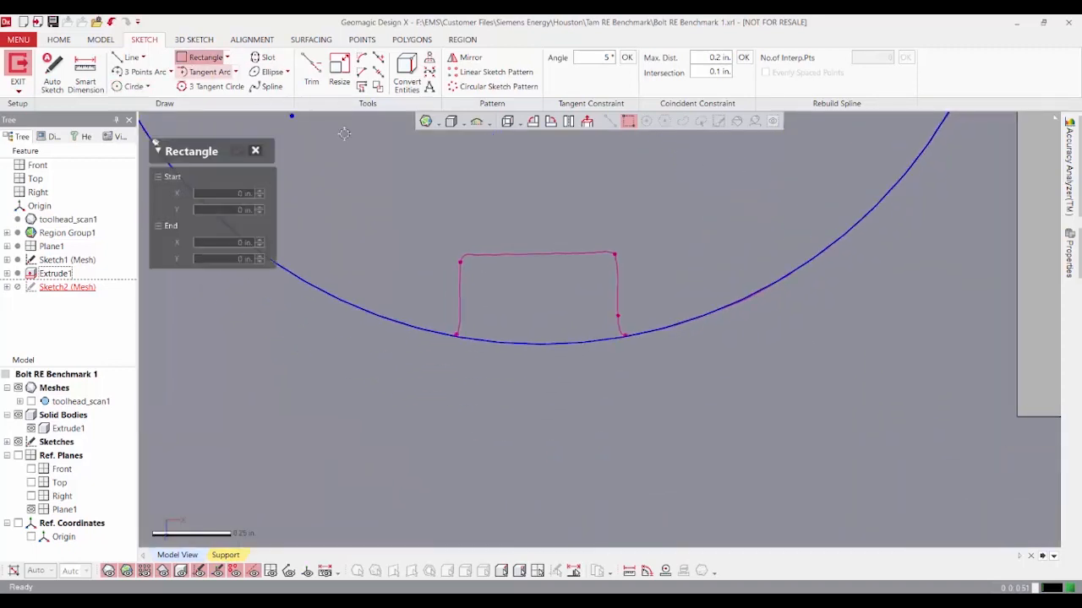
click(460, 249)
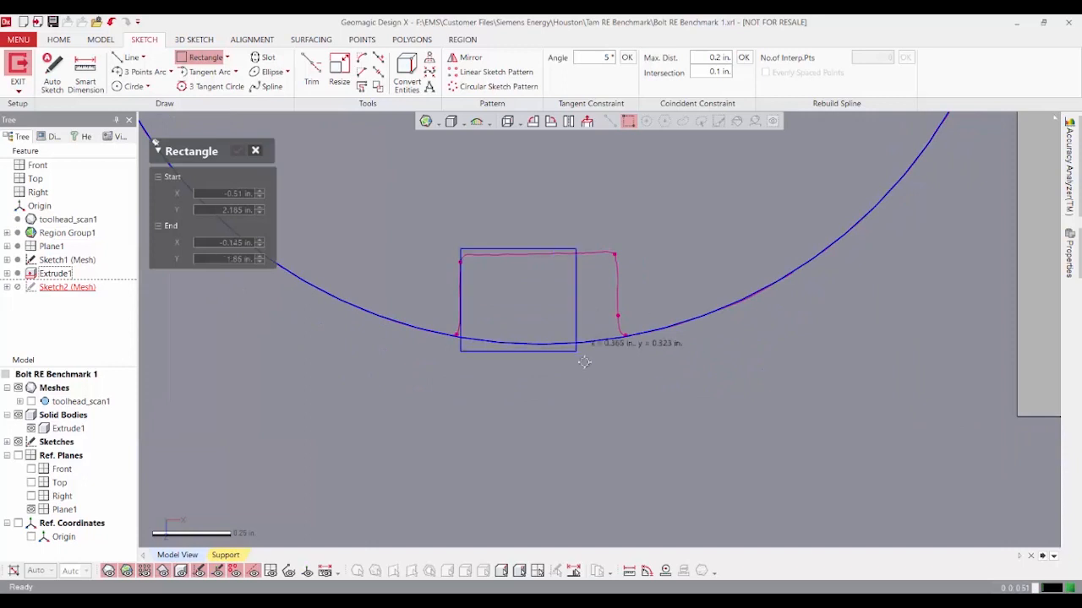
click(620, 389)
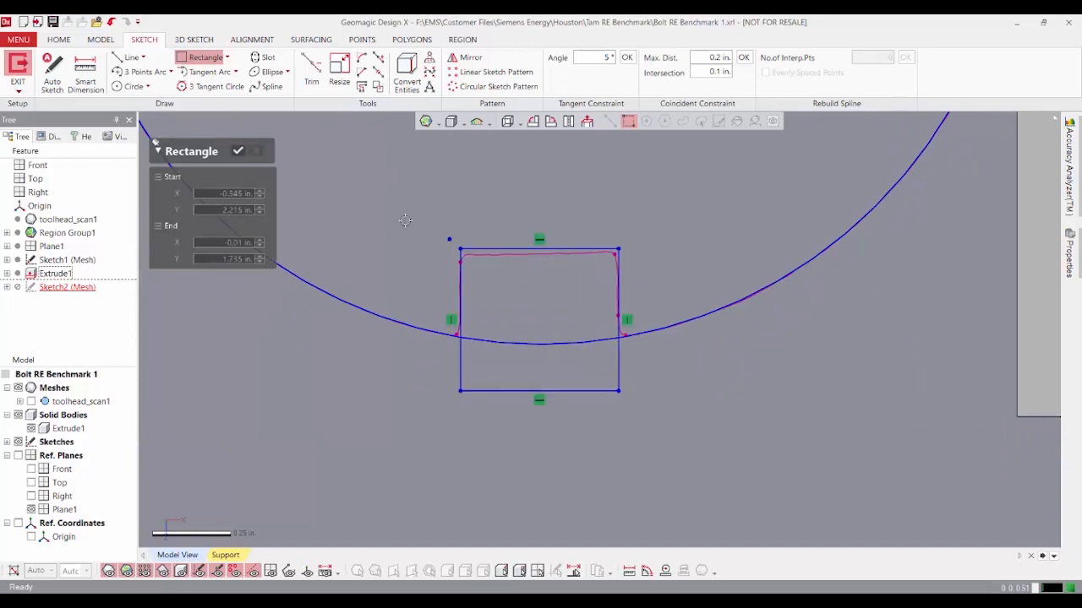
click(239, 152)
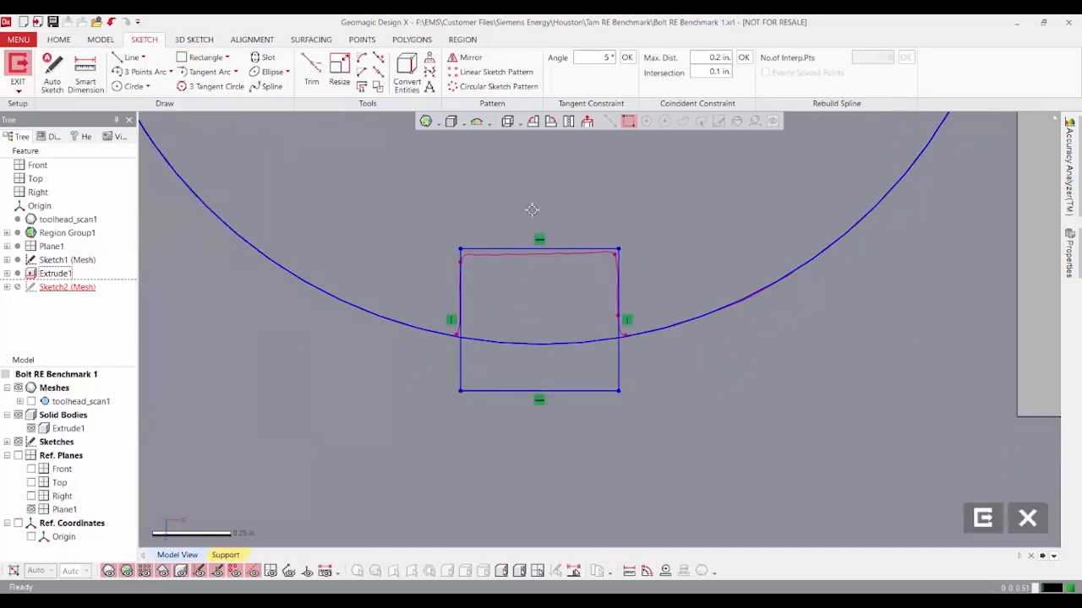
drag(532, 251, 531, 256)
click(531, 254)
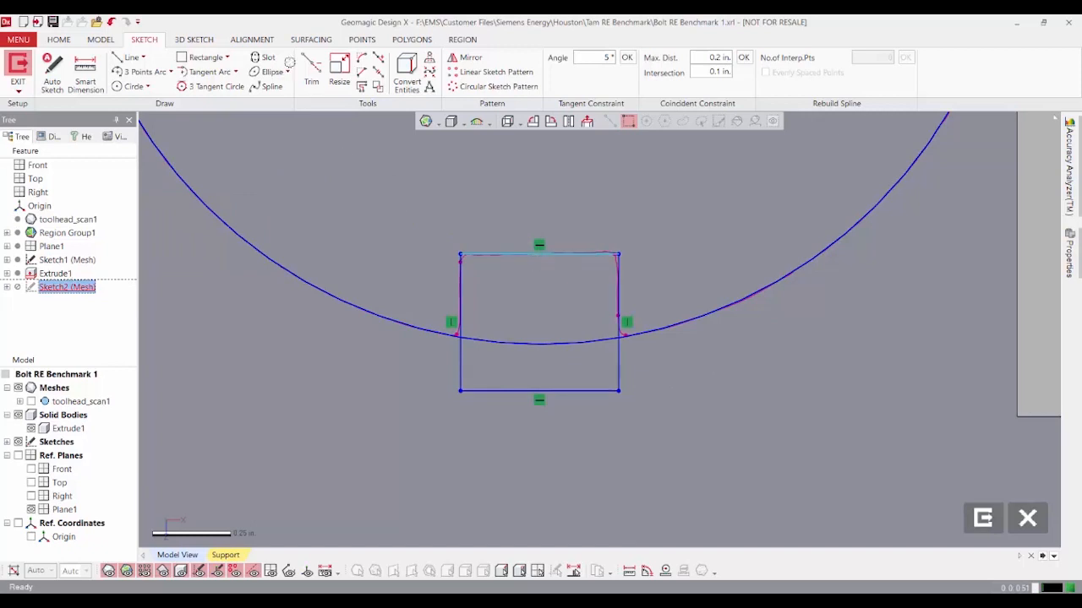
Step: Power-trim the arc across the keyway and the rectangle's sides below the circle, and delete the leftover bottom line
click(311, 72)
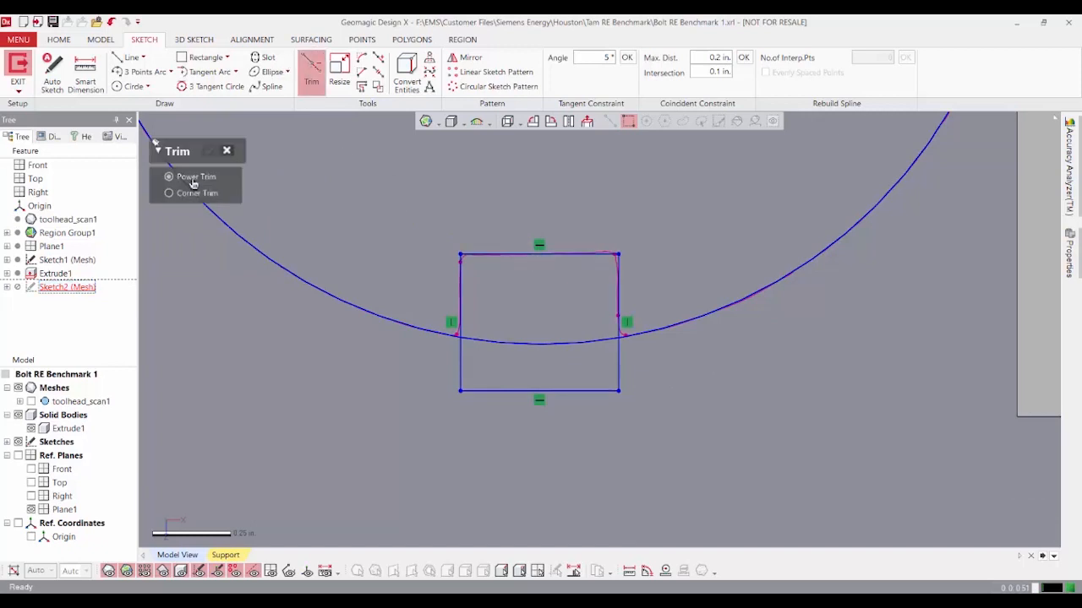
click(507, 341)
click(461, 372)
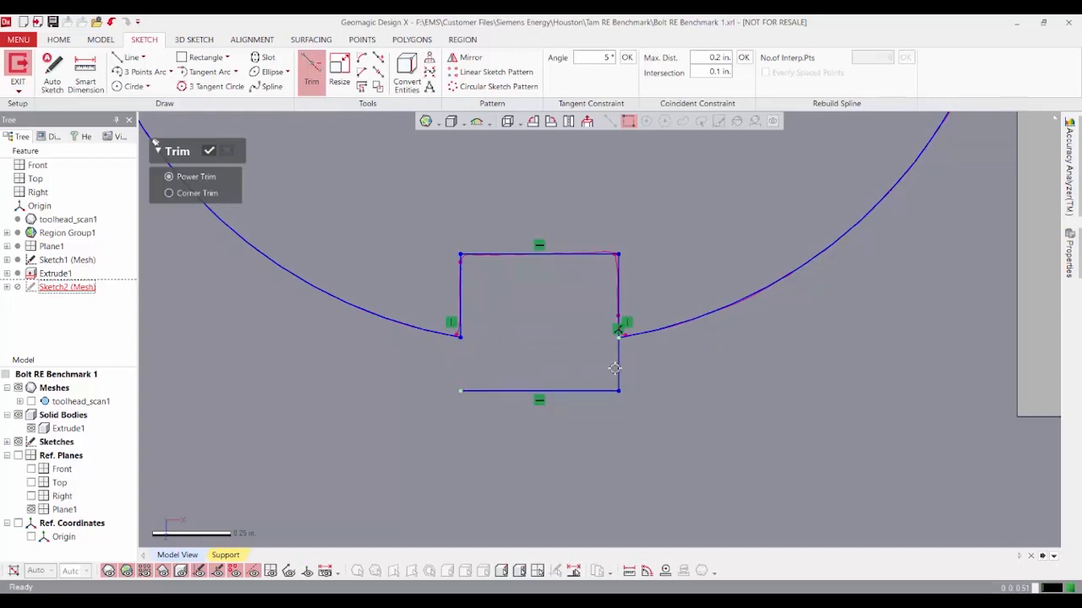
click(619, 368)
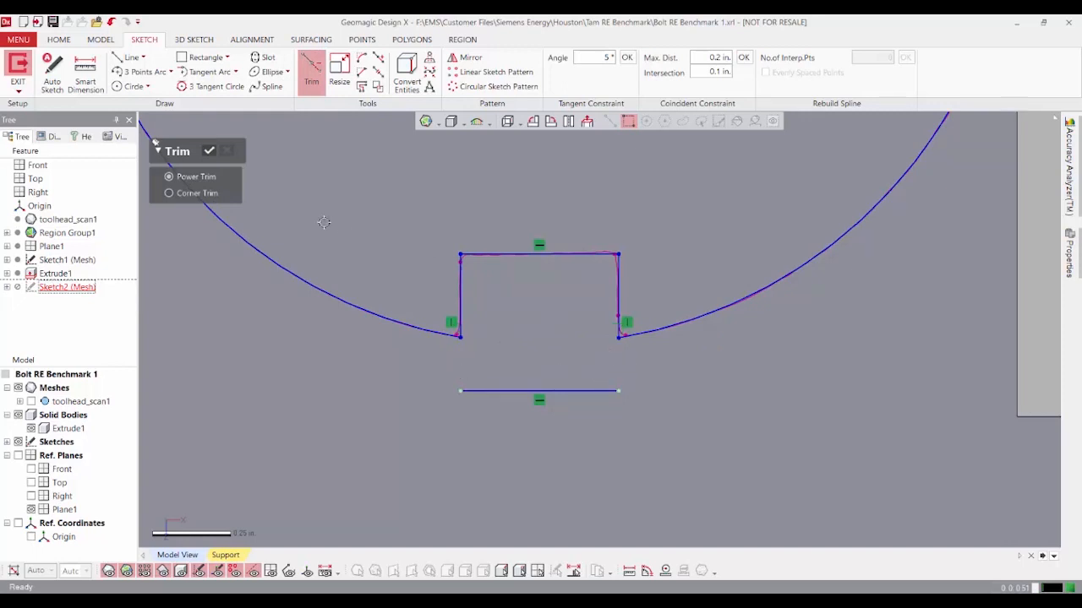
click(209, 153)
key(Delete)
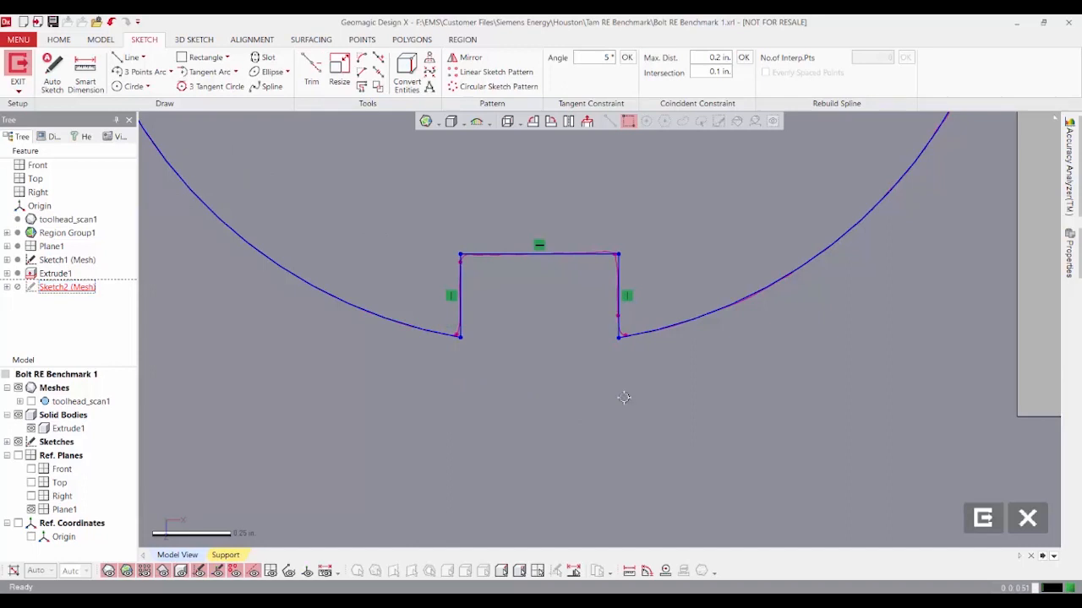
Step: Finish the keyed shaft sketch and show the toolhead_scan1 mesh again
scroll(643, 313, down, 5)
ctrl+right_drag(662, 297, 642, 348)
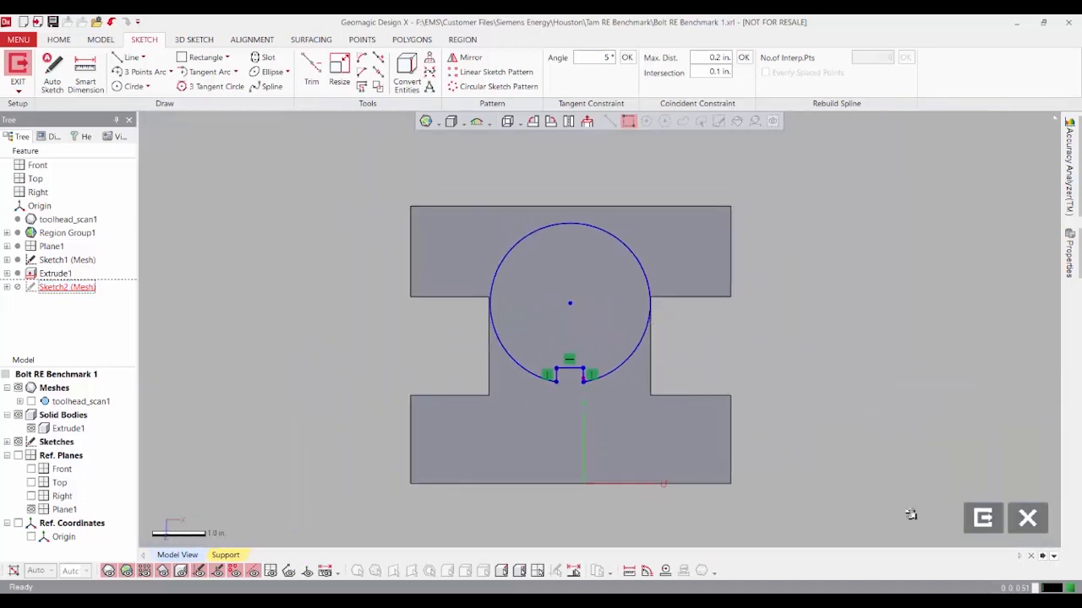
click(996, 524)
mouse_move(608, 398)
right_down()
mouse_move(512, 352)
mouse_move(573, 267)
mouse_move(564, 313)
mouse_move(598, 328)
mouse_move(655, 306)
right_up()
scroll(573, 267, down, 3)
scroll(598, 328, down, 3)
click(32, 401)
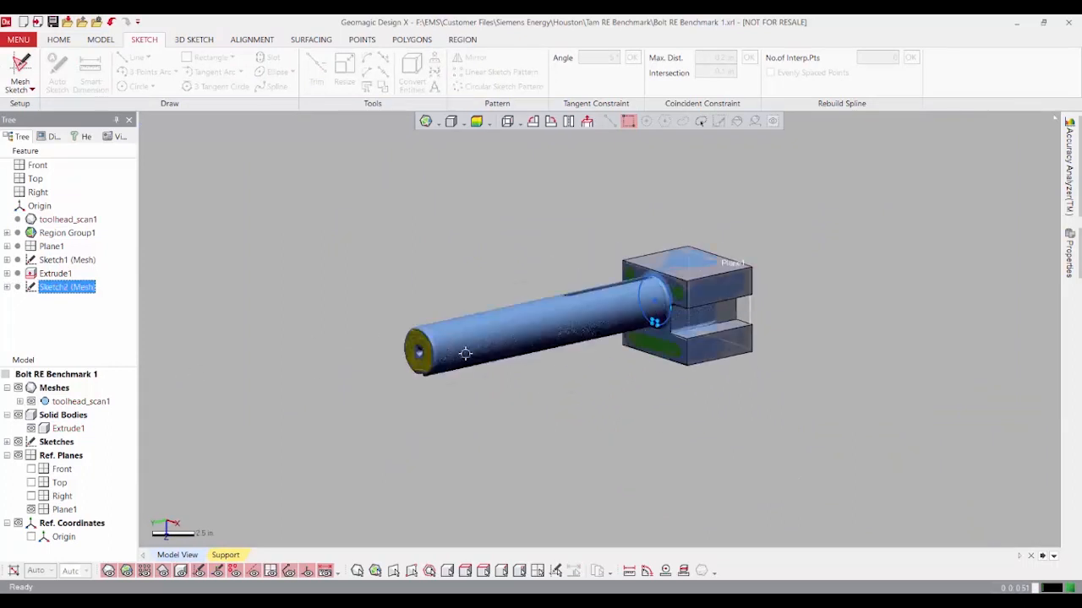
ctrl+right_drag(490, 353, 563, 343)
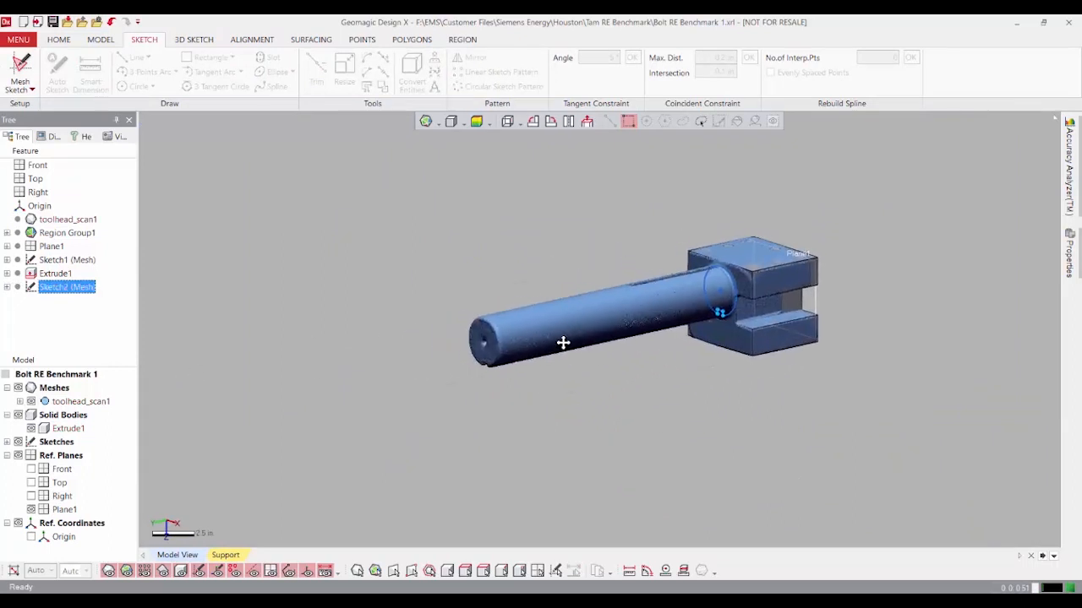
Step: Extrude the keyed shaft sketch as a solid up to the freeform region on the shaft's end face, merging it with the head
click(99, 42)
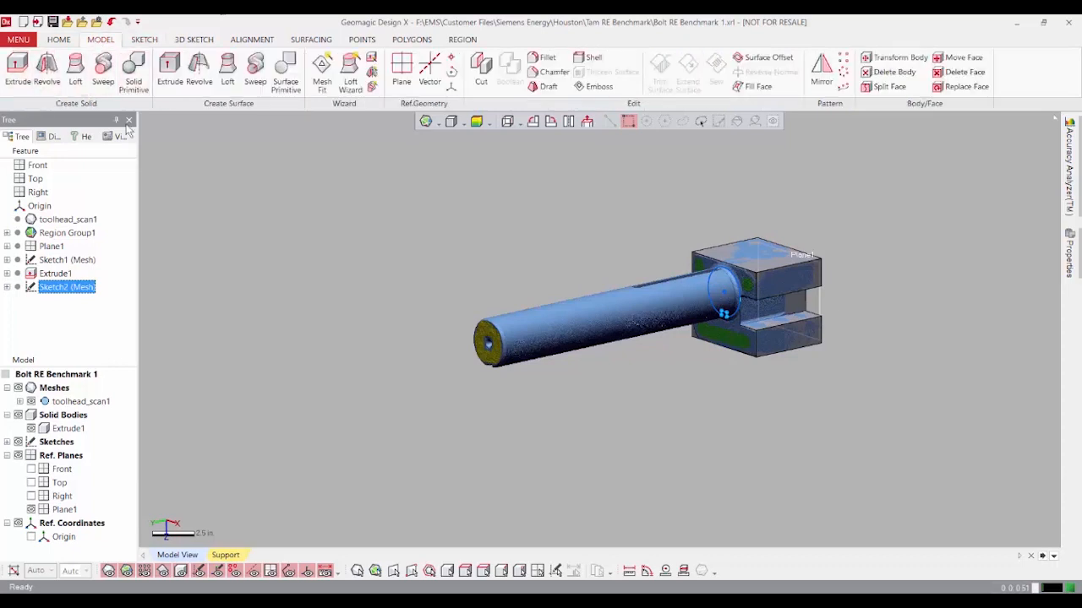
click(17, 72)
click(230, 268)
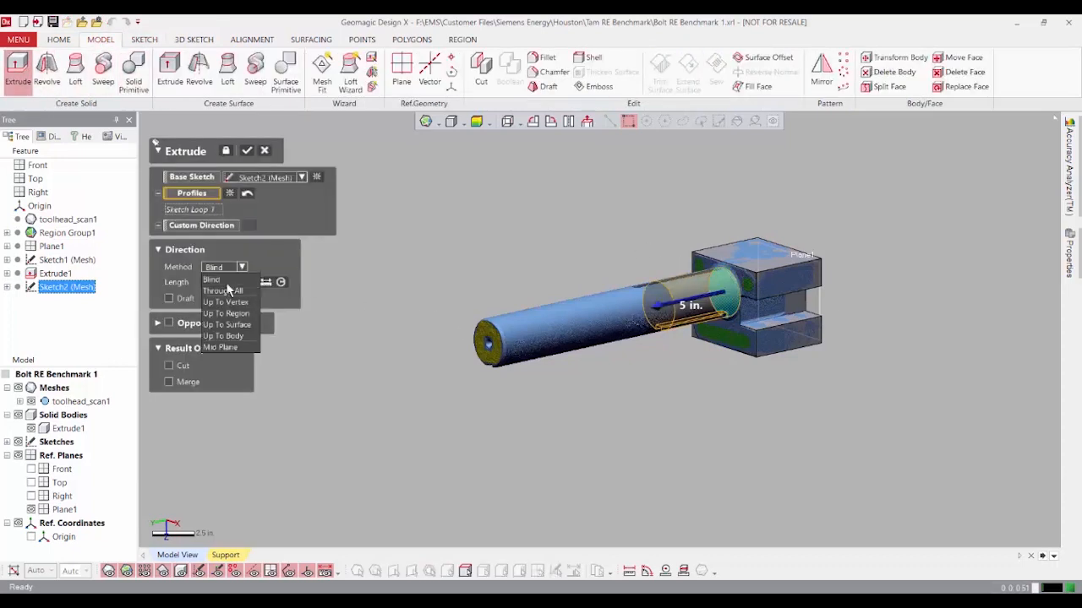
click(227, 314)
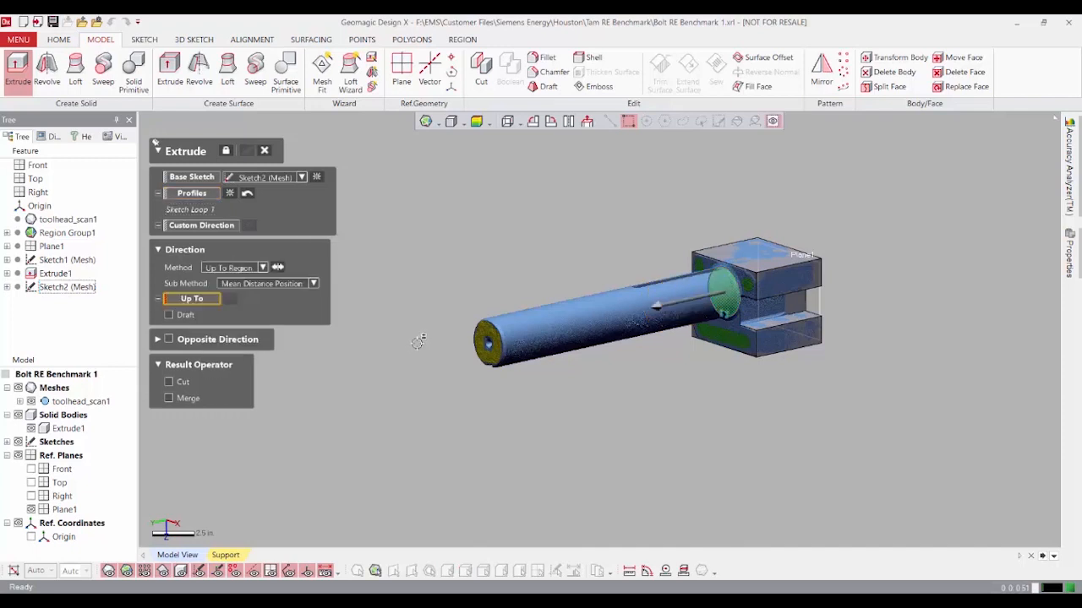
click(484, 333)
scroll(637, 343, up, 5)
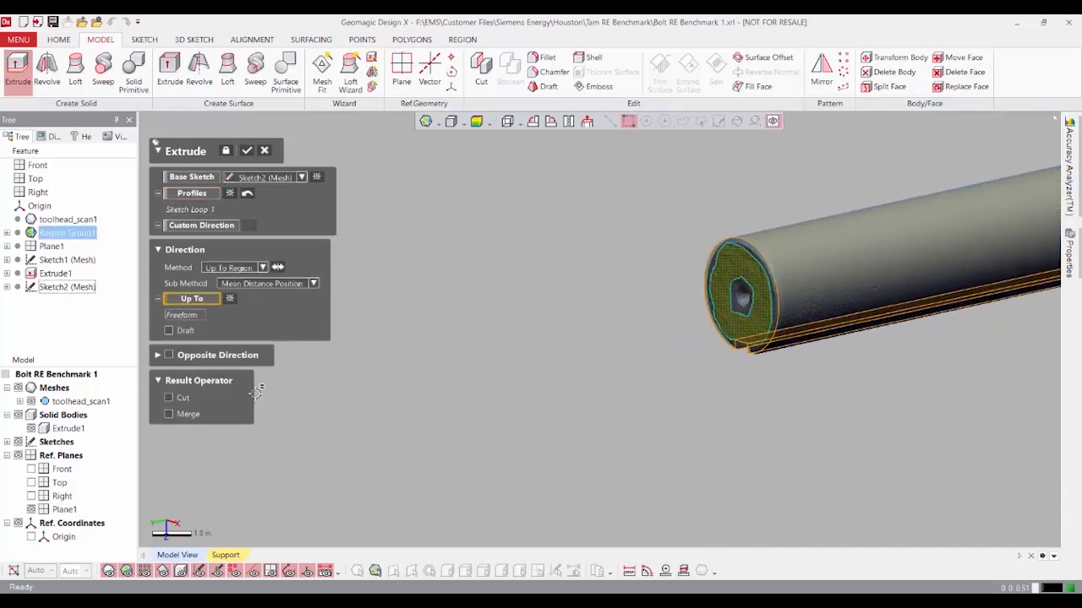
scroll(420, 309, down, 5)
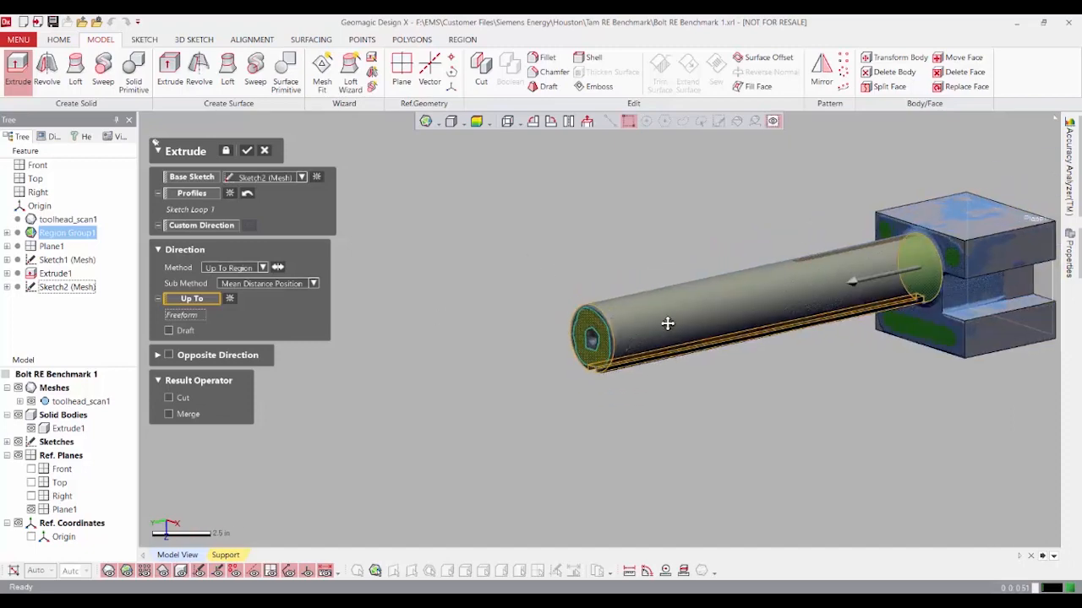
click(247, 150)
click(464, 203)
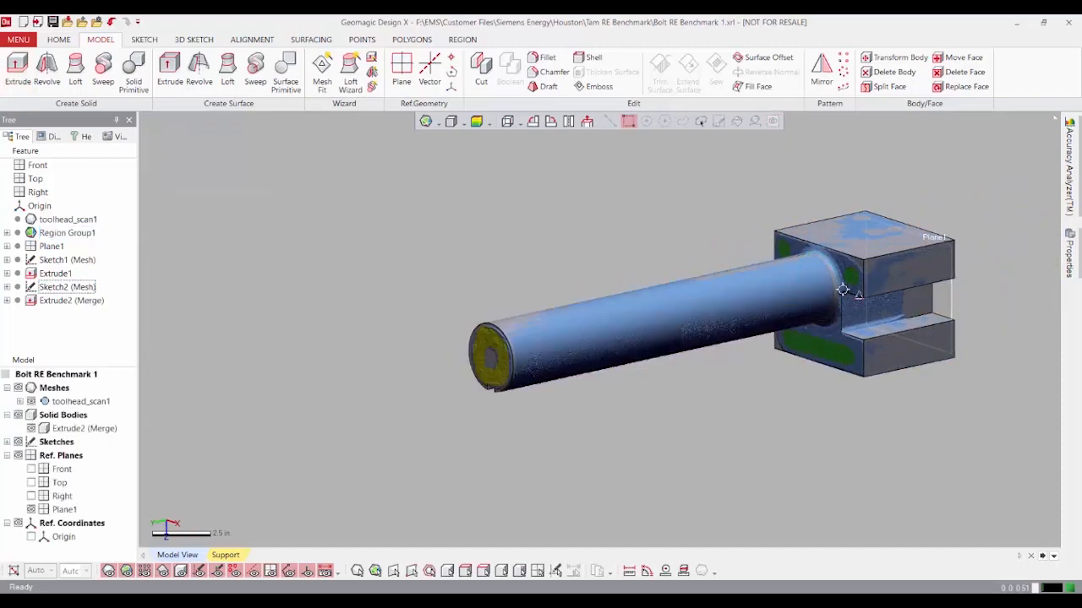
Step: Compare the extruded shaft with the scan around the keyway and end face, toggling the mesh and the solid bodies off and on
mouse_move(842, 290)
right_down()
mouse_move(879, 321)
mouse_move(806, 297)
mouse_move(674, 213)
mouse_move(501, 277)
right_up()
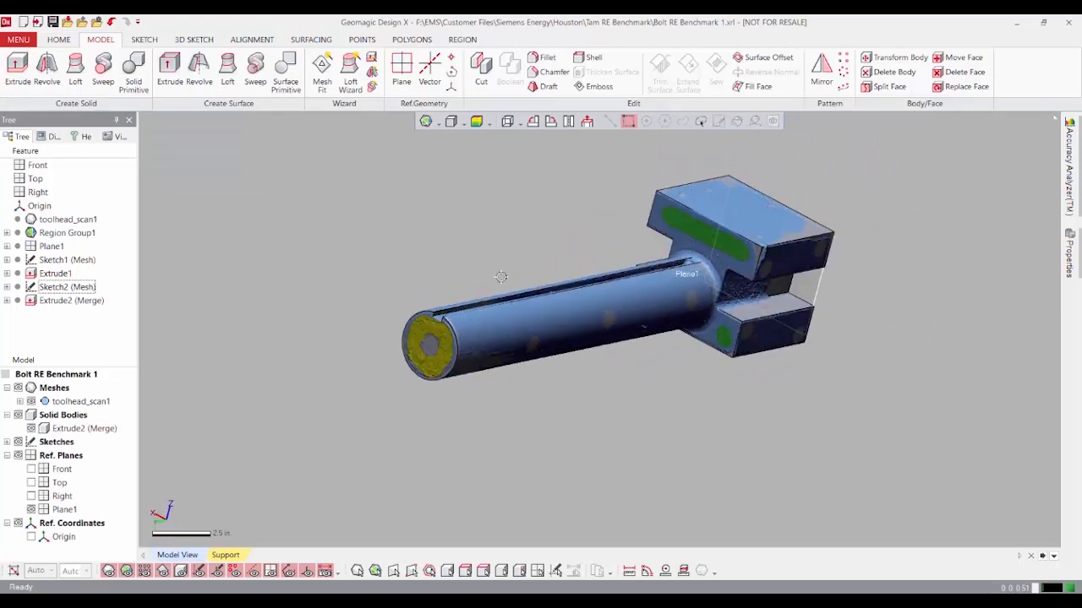
right_drag(490, 321, 714, 370)
ctrl+right_drag(409, 432, 579, 307)
scroll(583, 298, up, 5)
ctrl+right_drag(589, 248, 660, 398)
right_drag(660, 399, 645, 410)
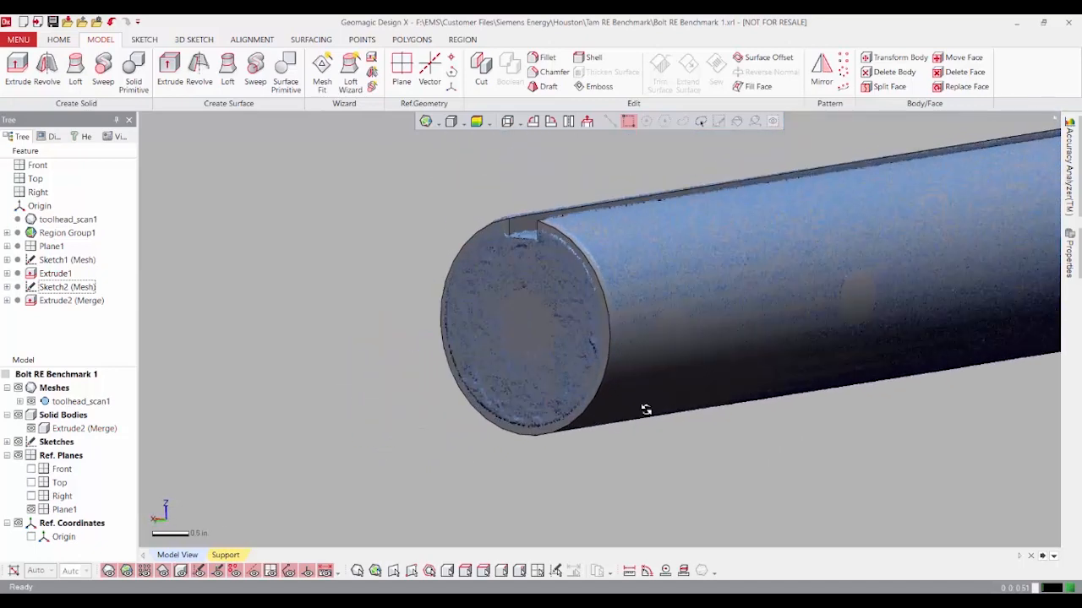
scroll(645, 410, up, 1)
click(31, 402)
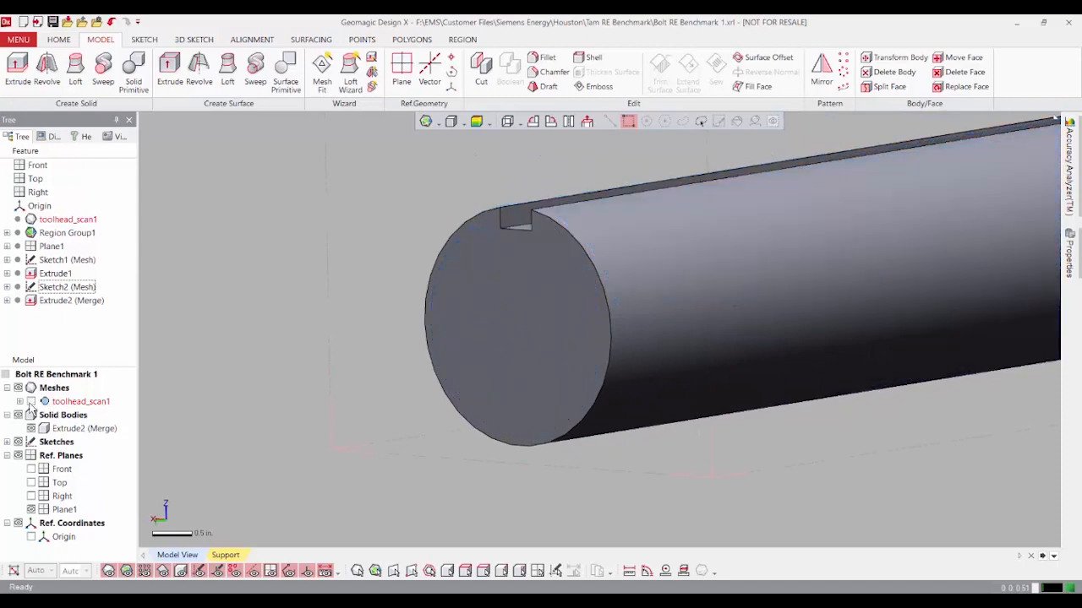
click(30, 402)
click(19, 415)
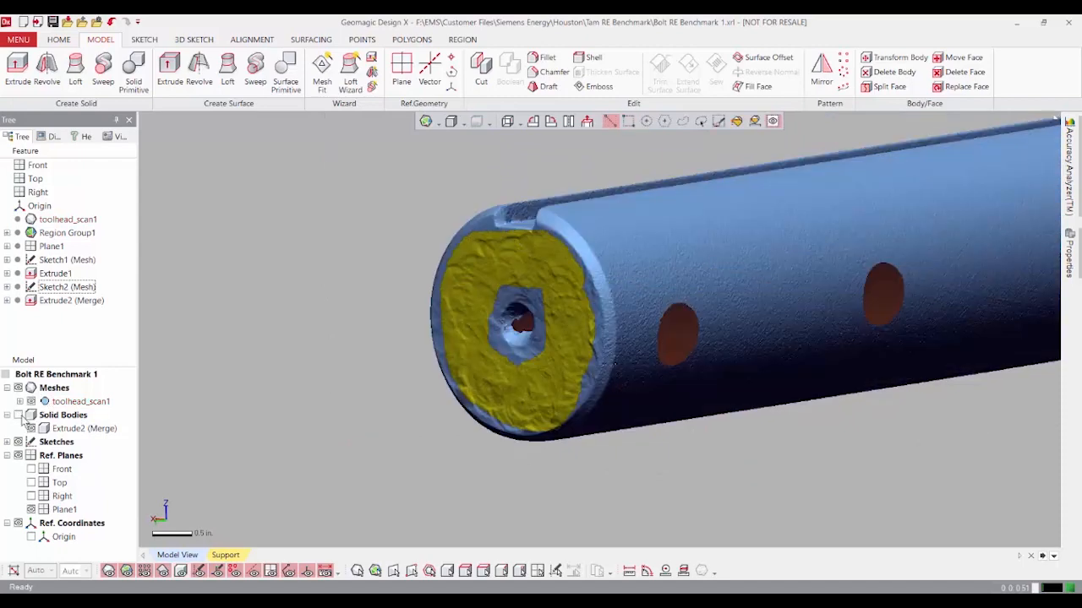
click(18, 415)
right_drag(677, 323, 662, 309)
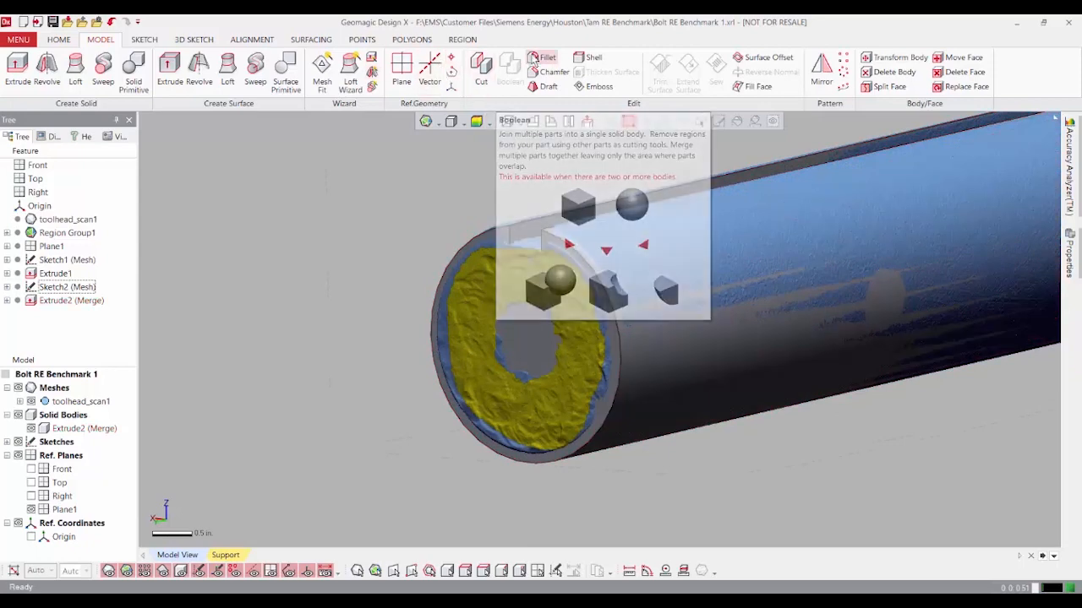
Step: Try to chamfer the outer edge of the shaft's free end with a distance of 1.35 in. and an angle of 45°, and undo it
click(553, 74)
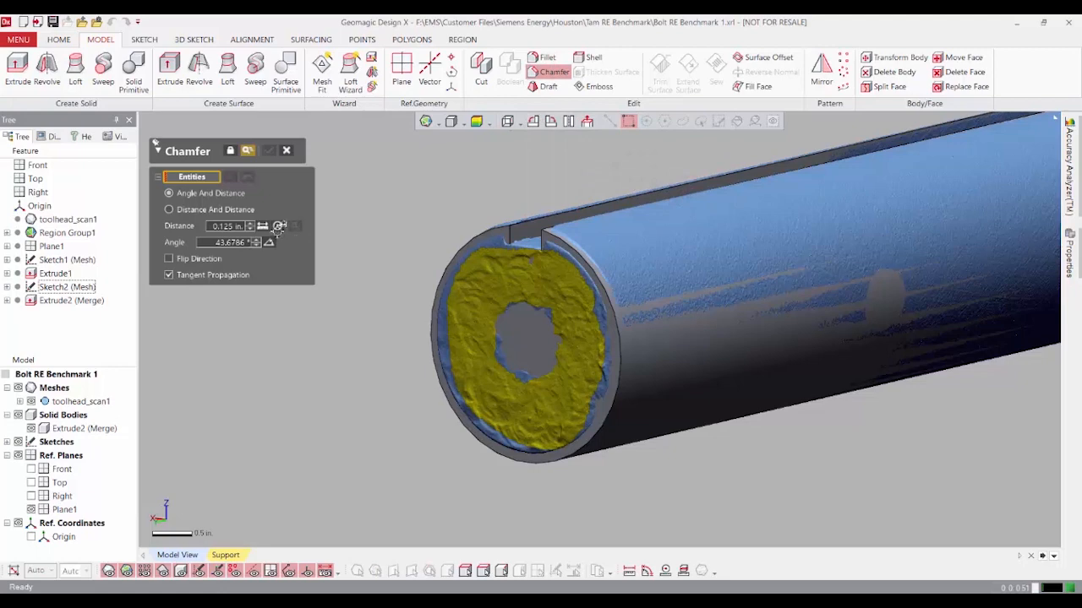
click(576, 243)
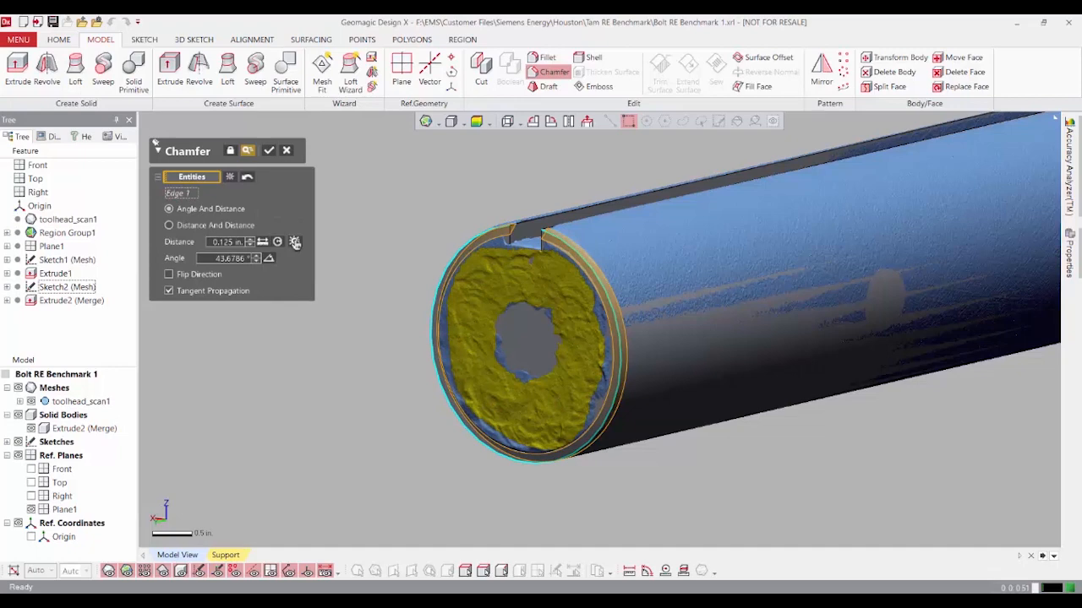
click(294, 242)
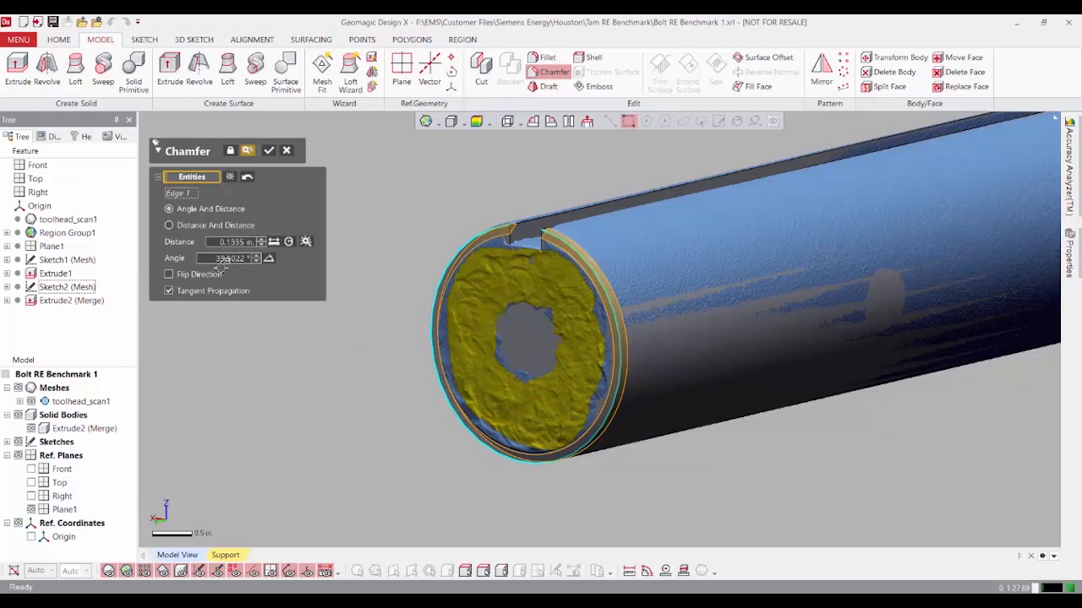
click(217, 244)
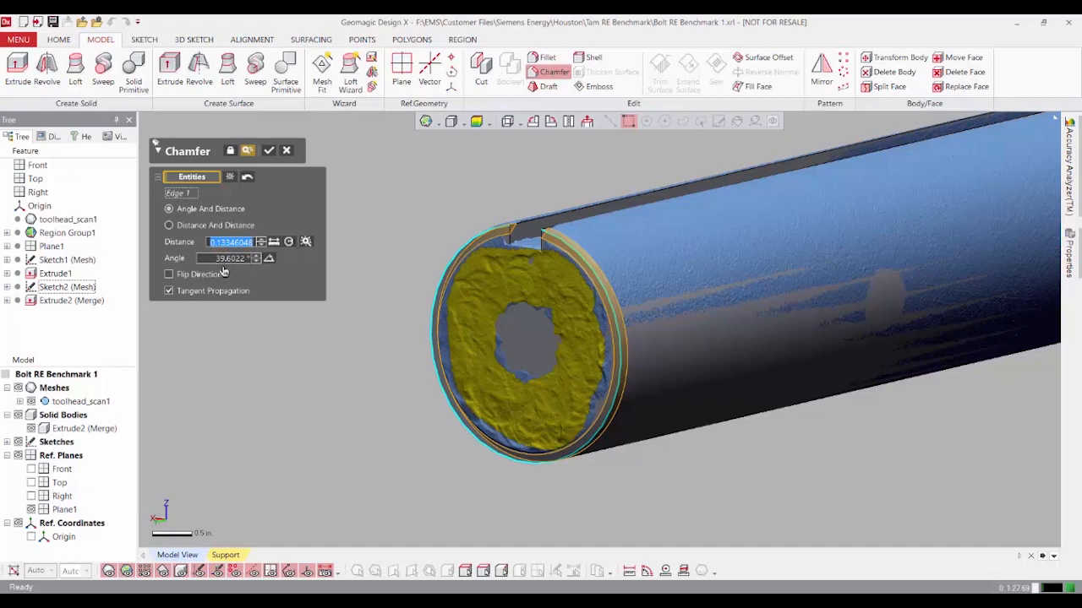
text(1.35)
click(216, 263)
text(45)
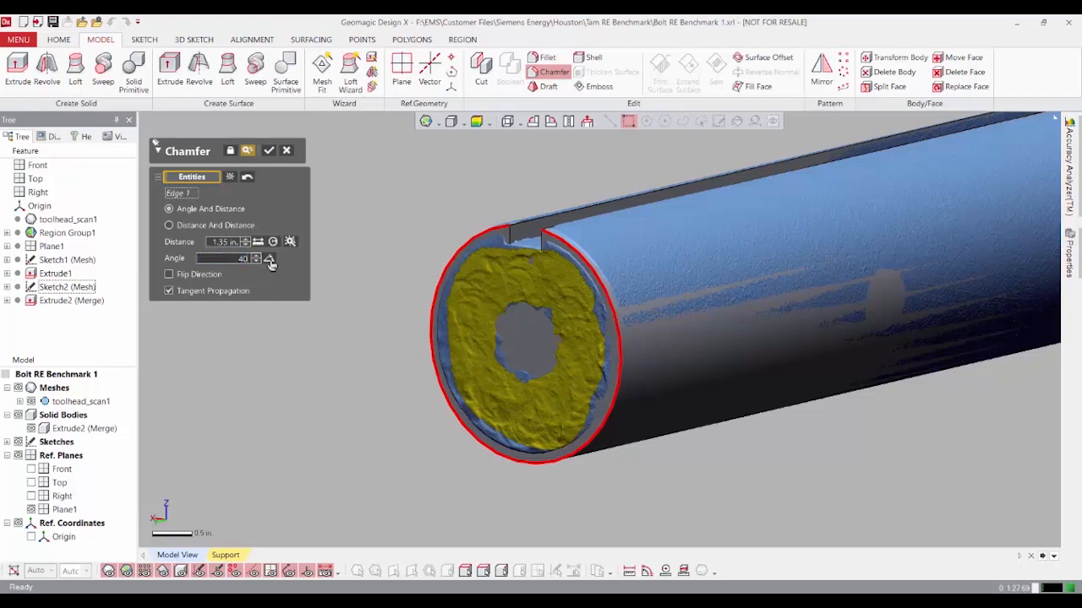
click(271, 151)
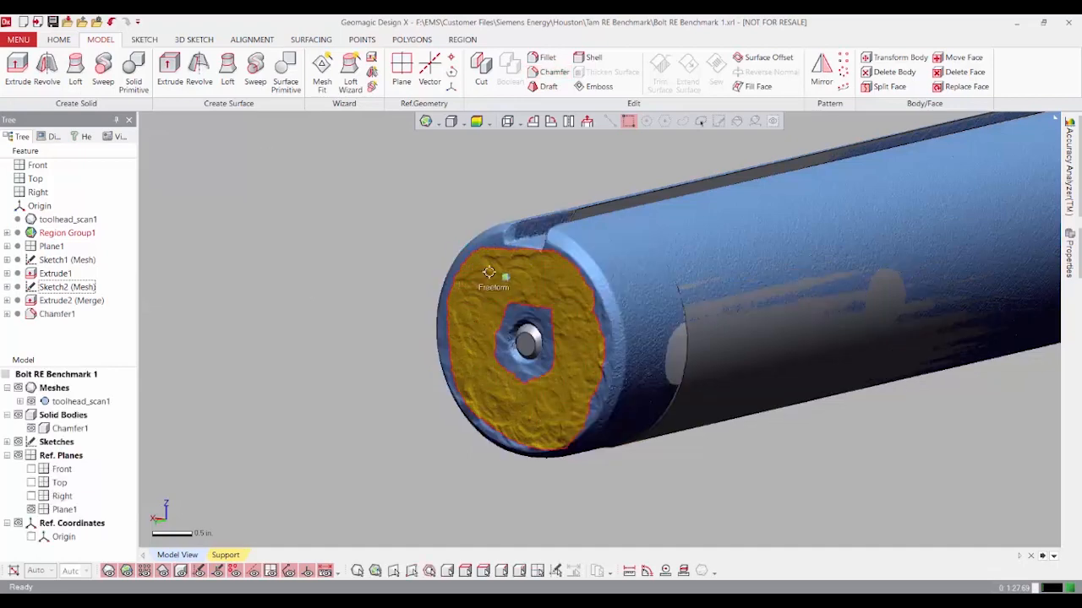
key(ctrl+z)
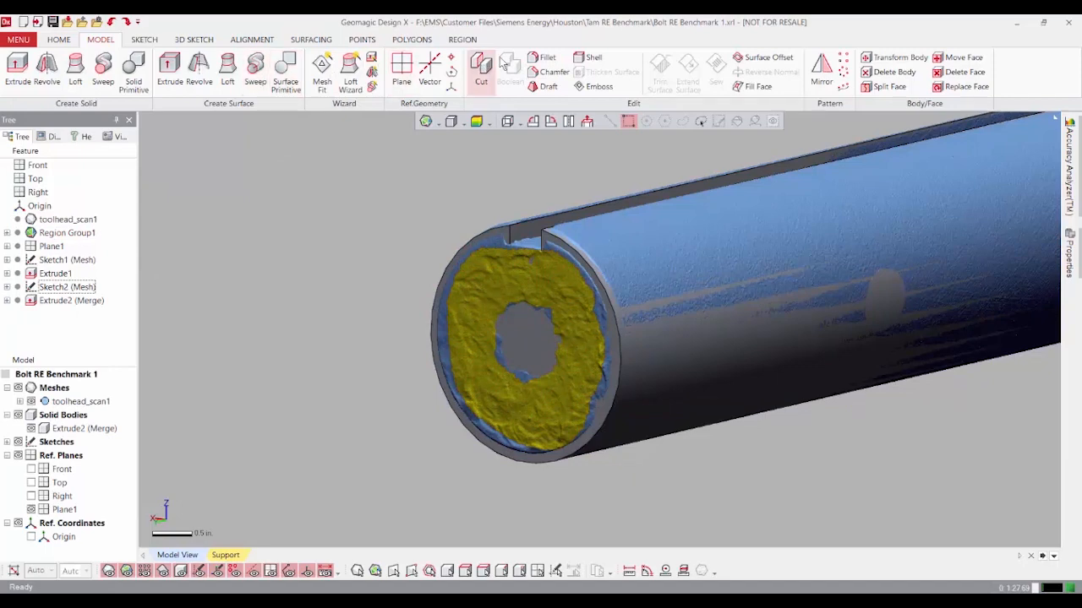
Step: Chamfer the outer edge of the shaft's free end by estimating from the mesh, with the distance set to 0.135 in. and the angle to 45°
click(548, 72)
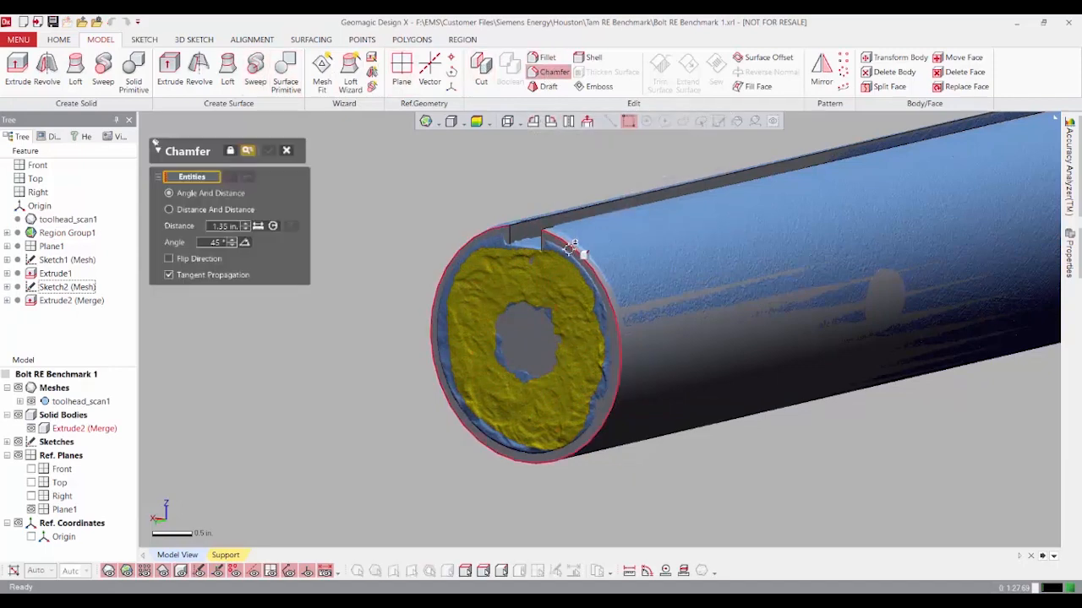
click(564, 245)
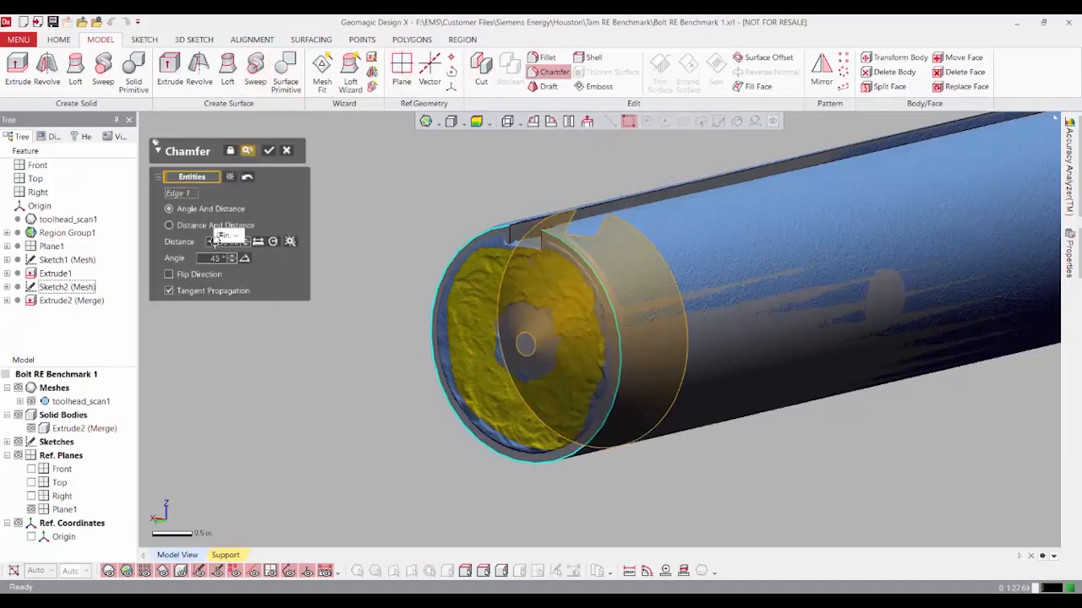
click(290, 243)
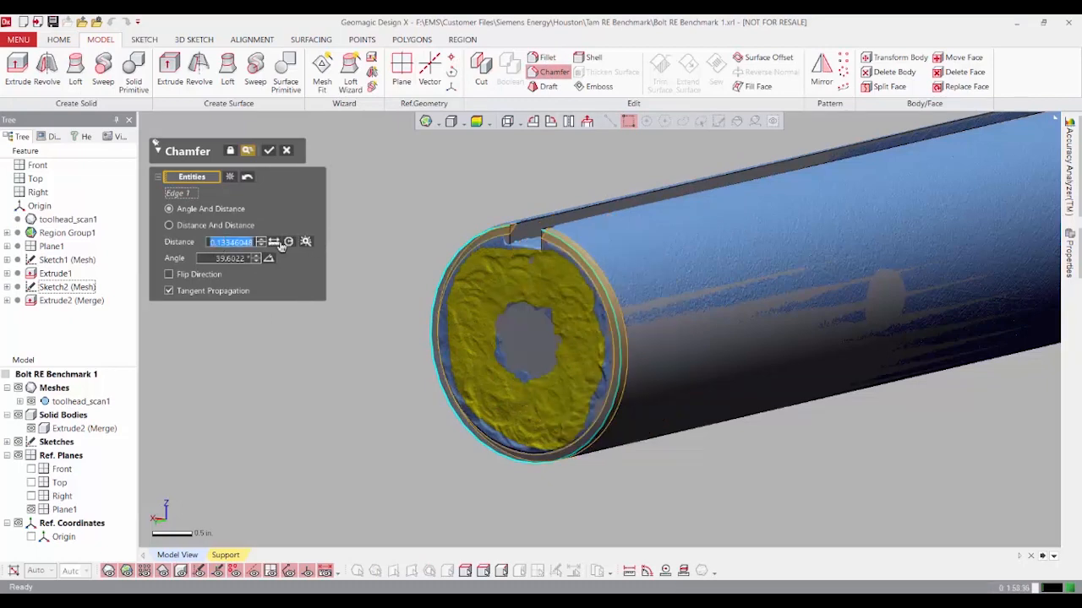
key(BackSpace)
click(230, 258)
text(45)
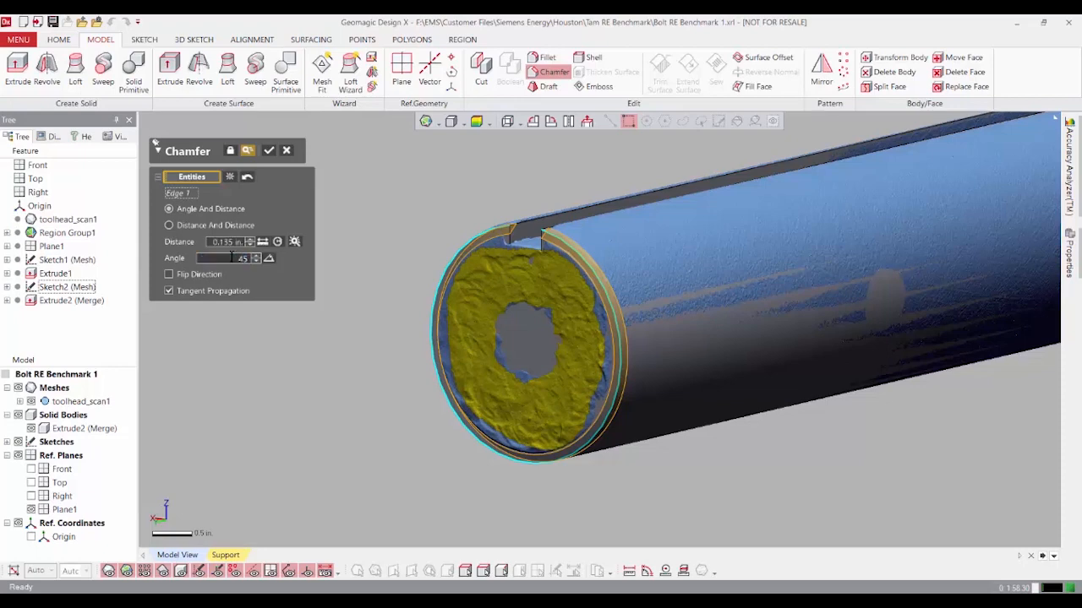
key(Return)
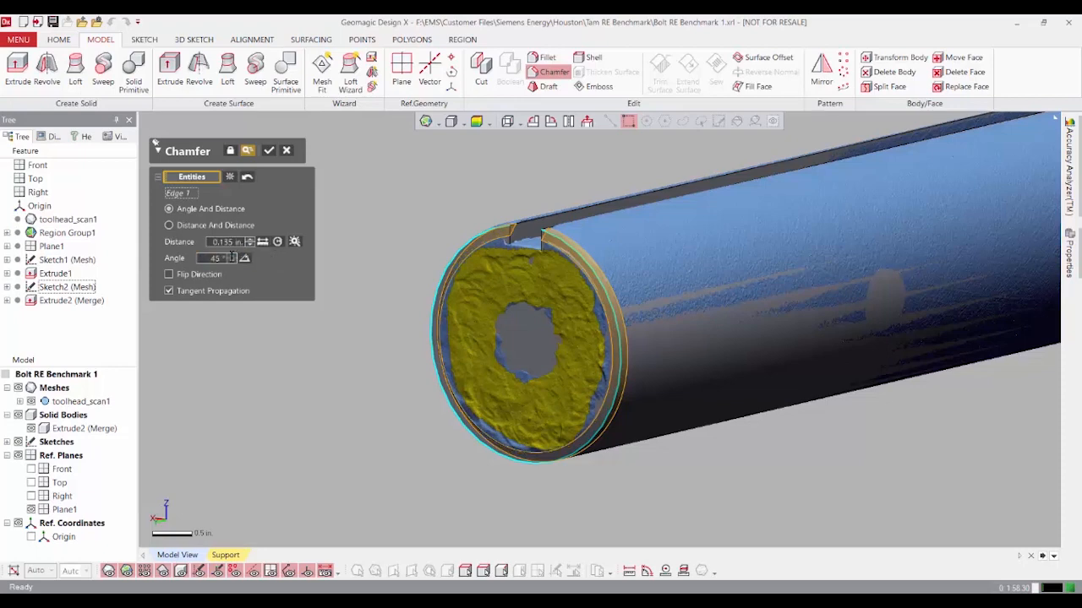
click(270, 151)
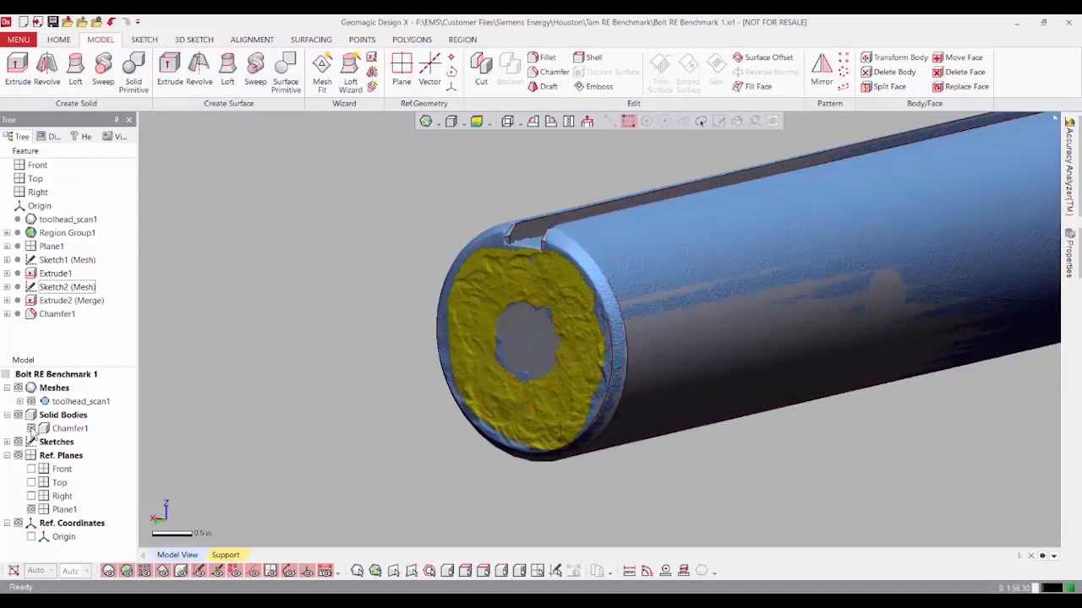
Step: Compare the chamfered model with the scan, then hide the Chamfer1 solid and inspect the scan's shaft slot and the head's threaded holes
click(31, 402)
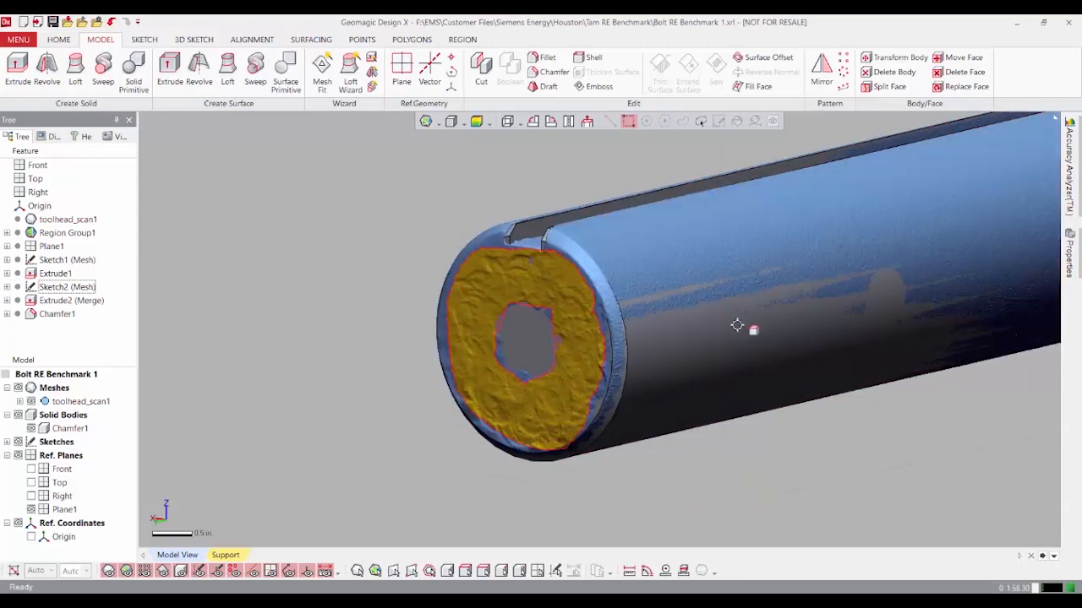
scroll(739, 327, down, 3)
right_drag(647, 352, 788, 355)
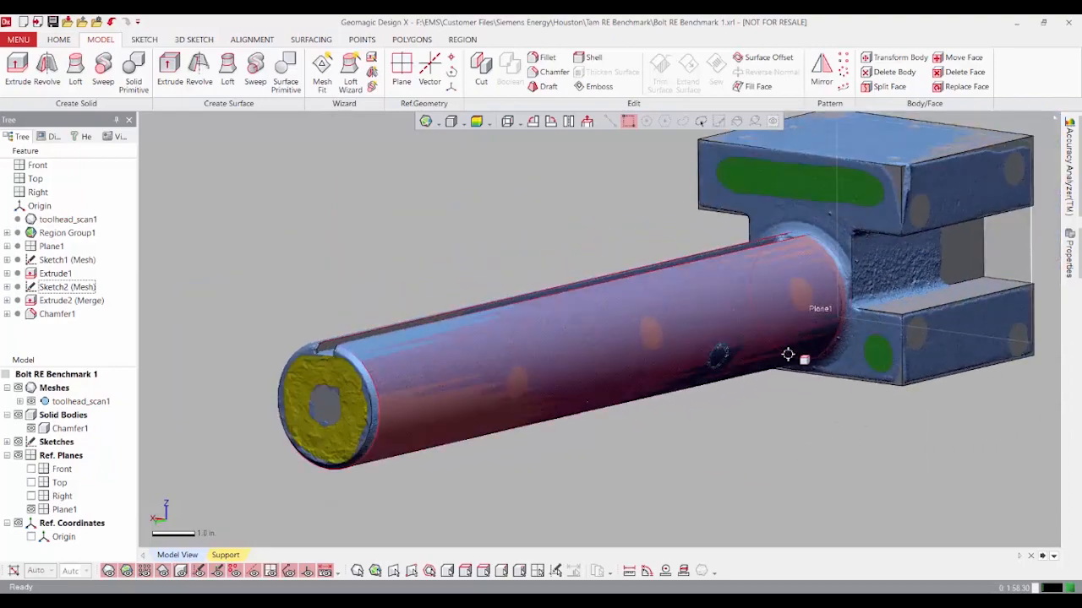
scroll(787, 354, down, 2)
right_drag(795, 451, 649, 367)
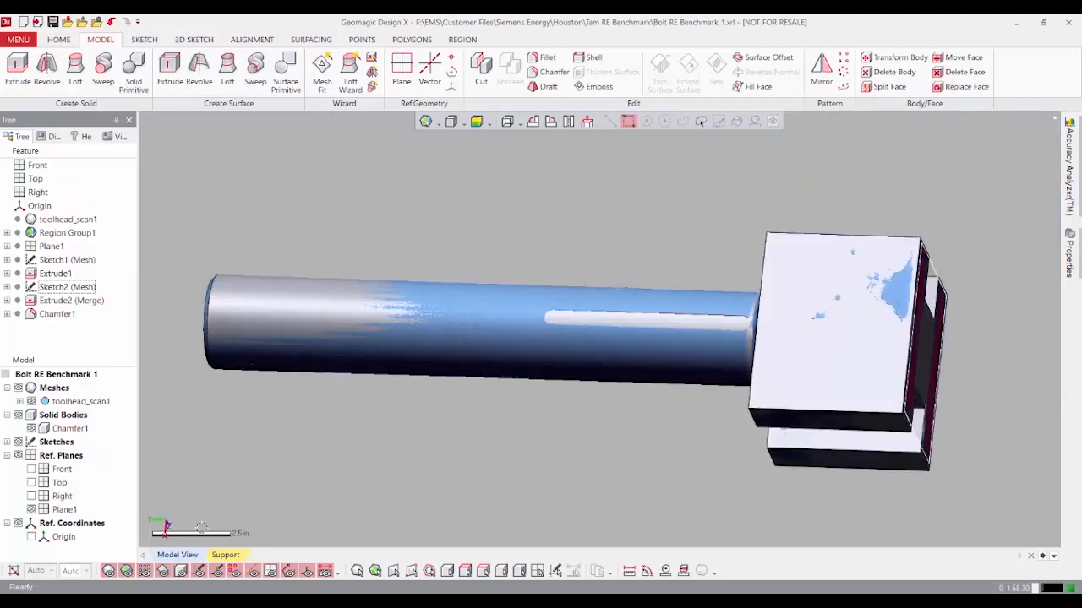
click(32, 429)
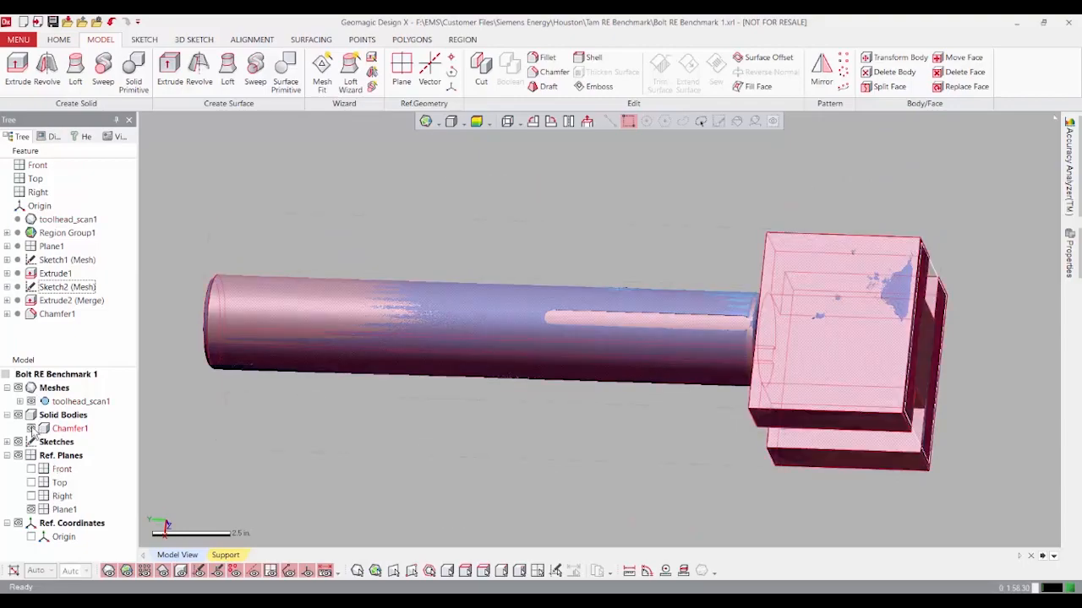
scroll(680, 231, up, 3)
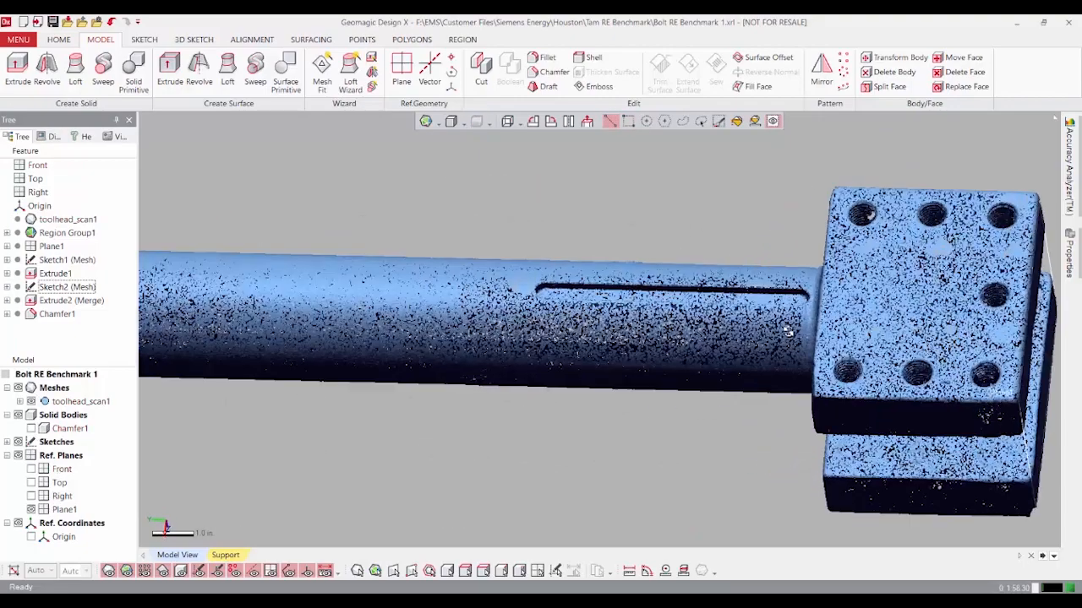
right_drag(680, 231, 551, 391)
scroll(600, 409, up, 4)
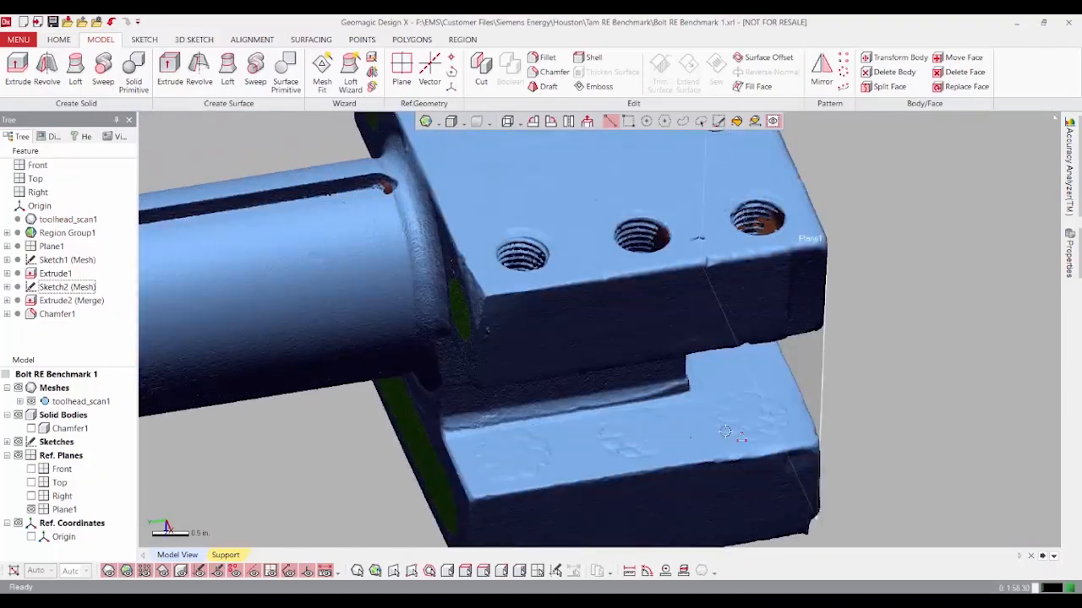
right_drag(725, 433, 497, 344)
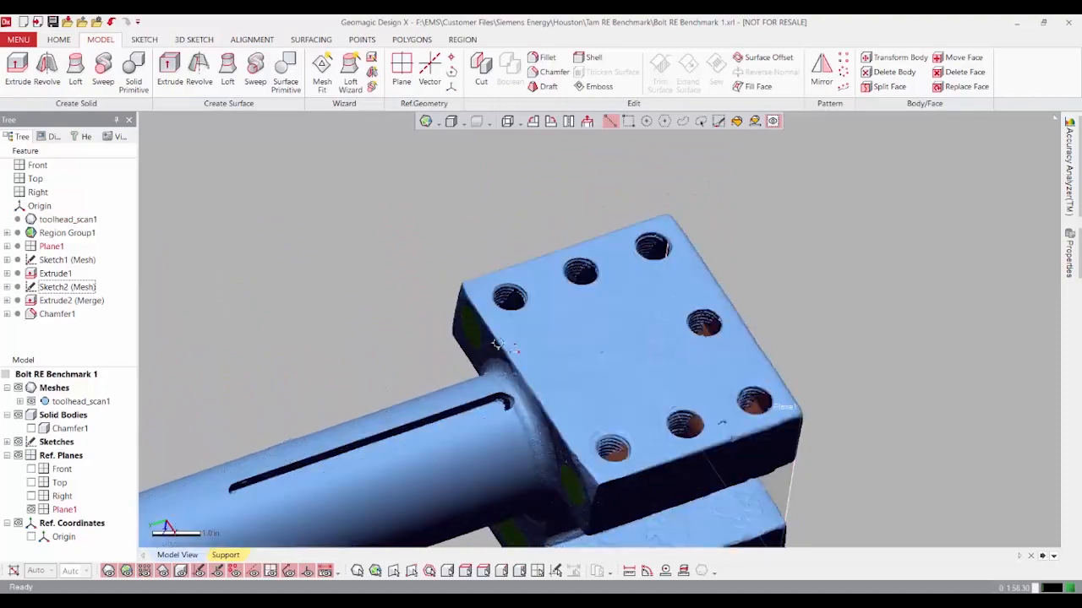
scroll(497, 344, up, 3)
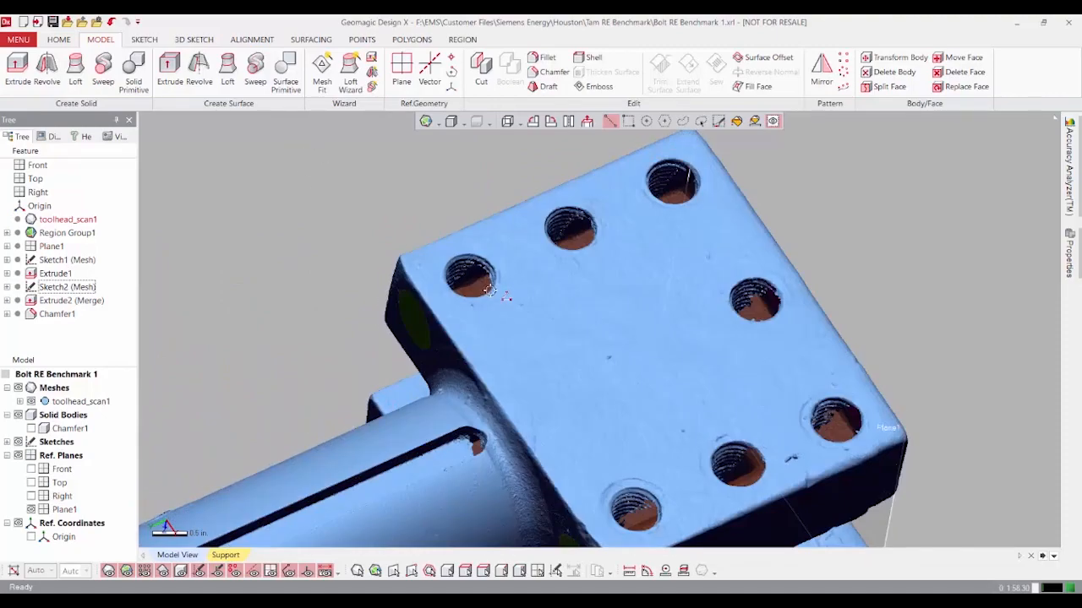
Step: Show the Chamfer1 solid and start a planar mesh sketch on the head's flat face that carries the threaded holes
scroll(541, 346, down, 3)
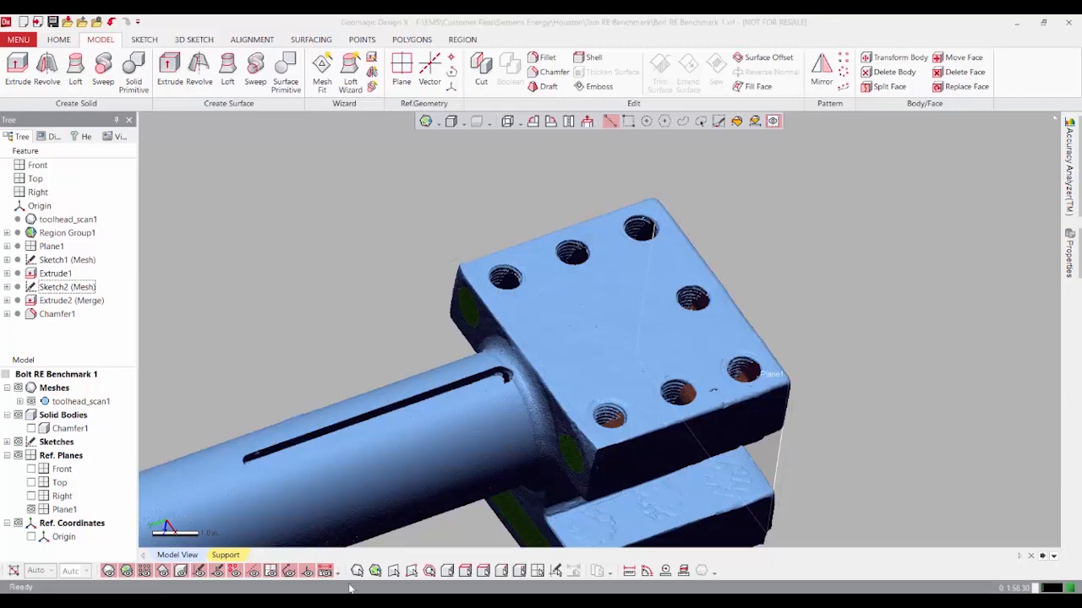
click(32, 428)
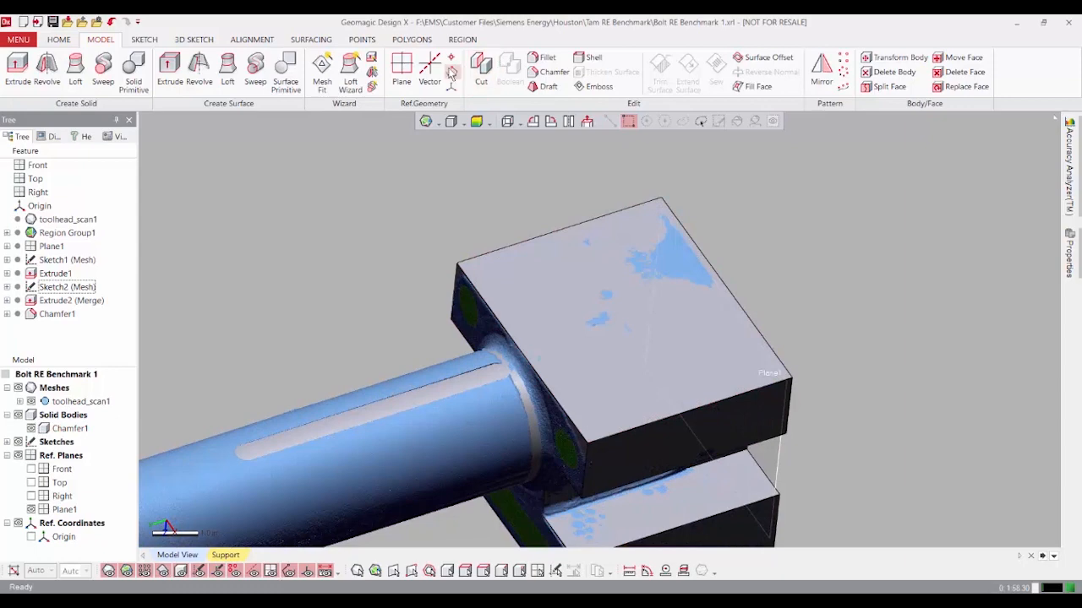
click(144, 39)
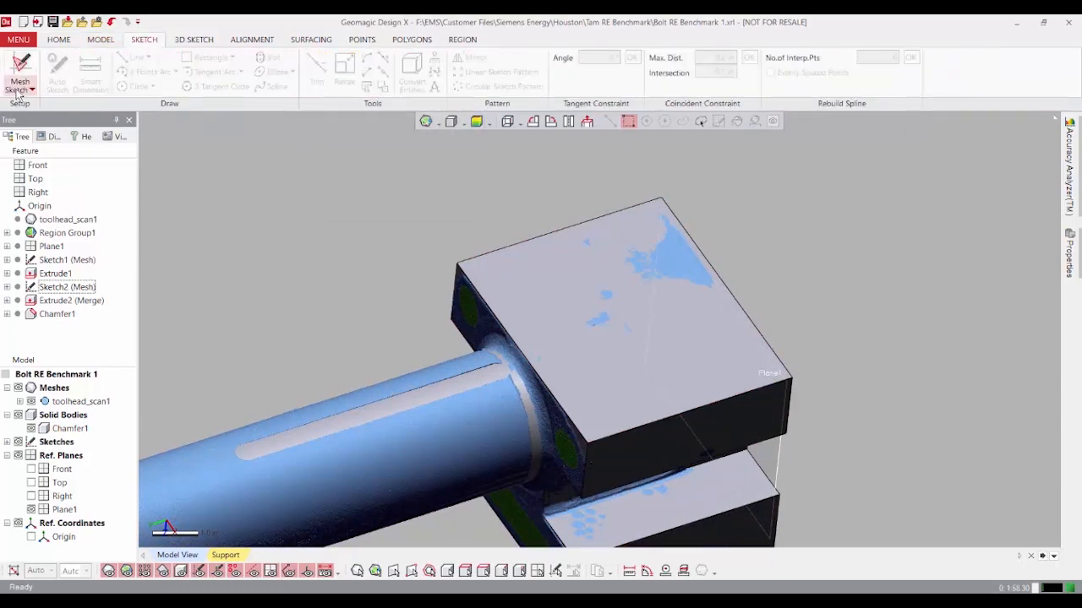
click(18, 72)
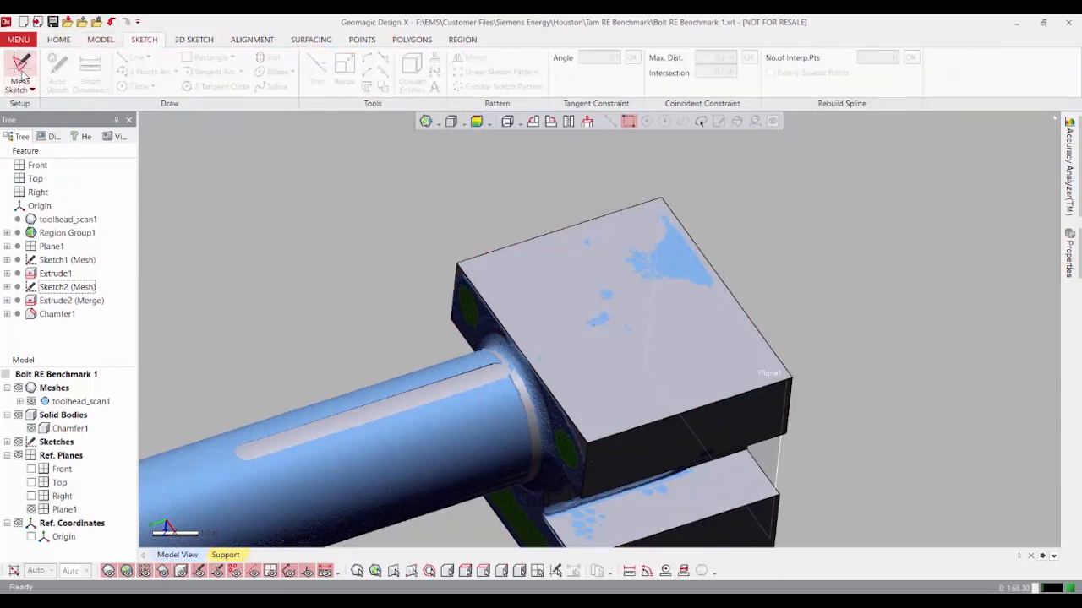
click(524, 270)
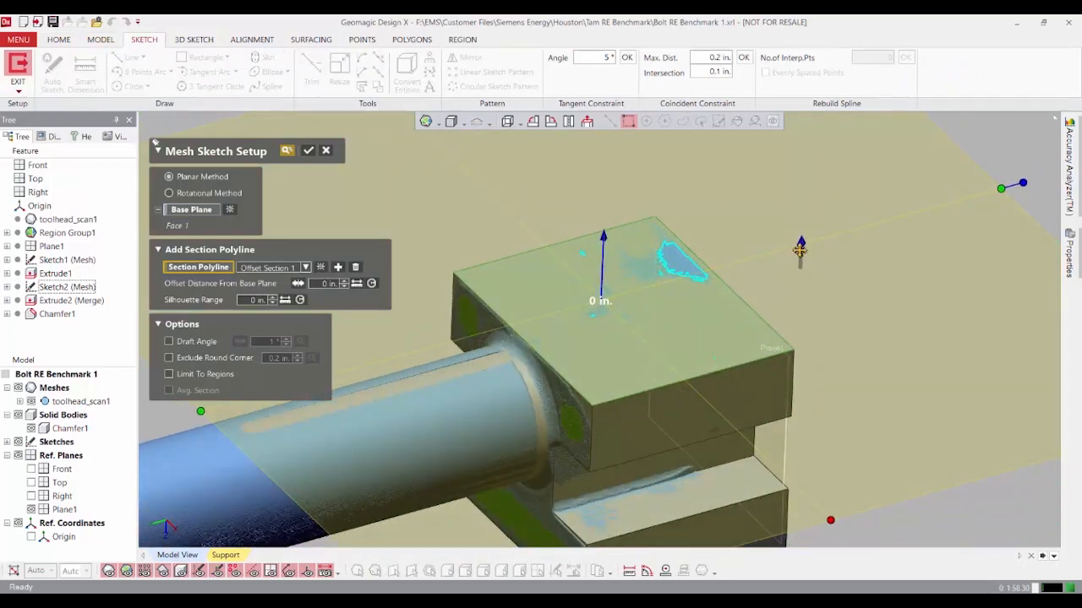
Step: Set the section's offset distance to 0 in. and its silhouette range to 0.35 in., and accept the mesh sketch setup
drag(619, 249, 595, 259)
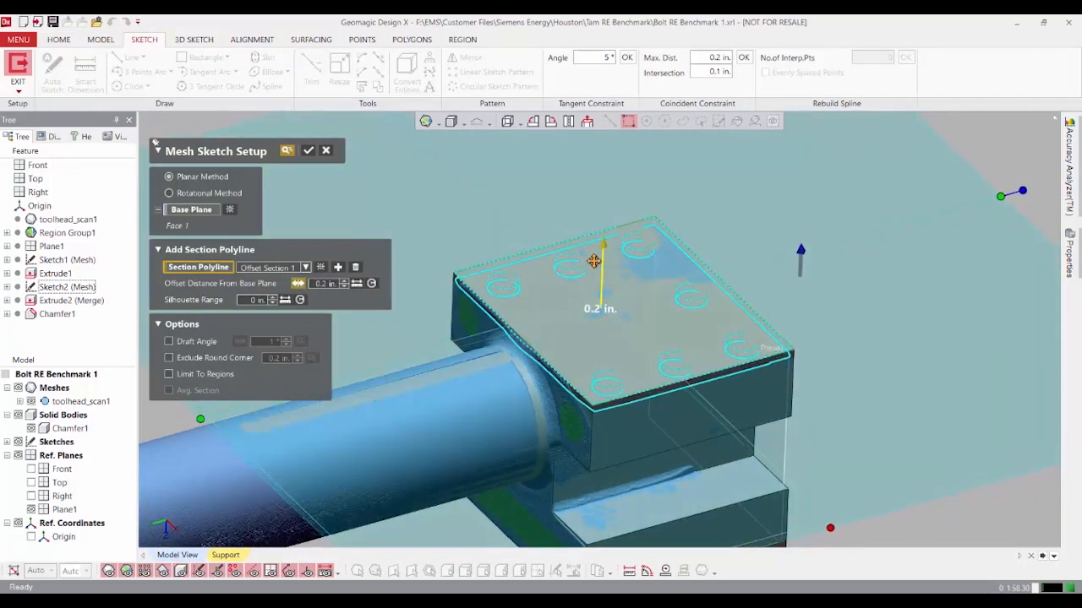
click(319, 284)
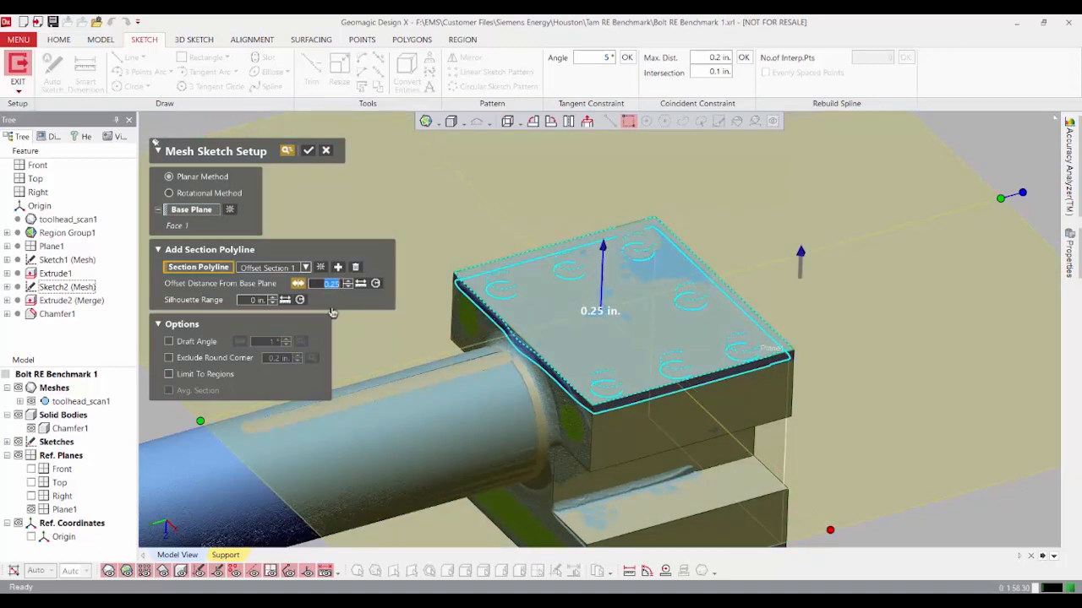
key(Return)
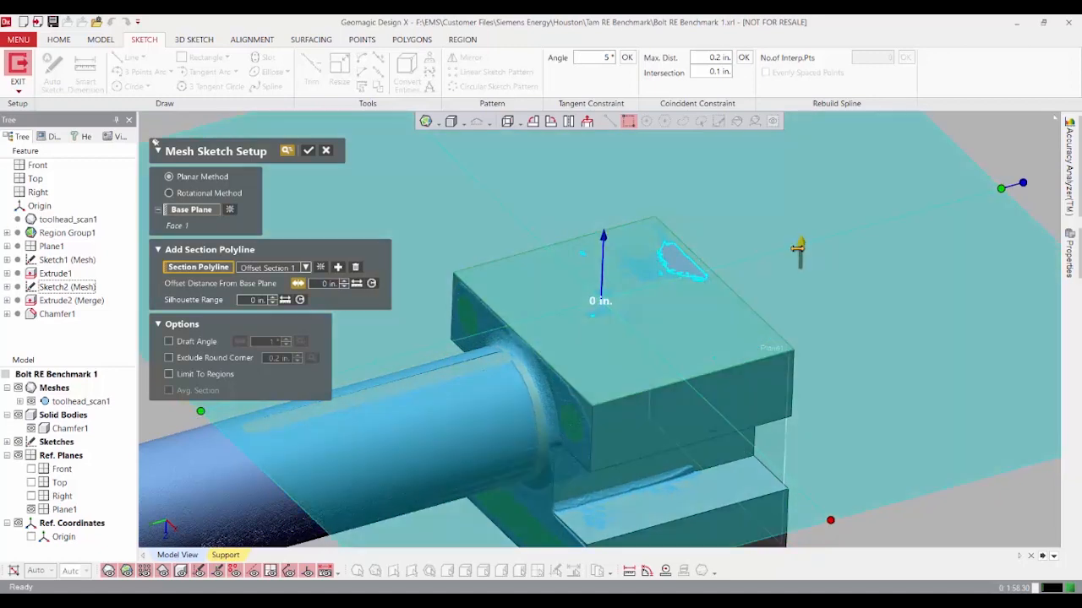
drag(799, 239, 798, 234)
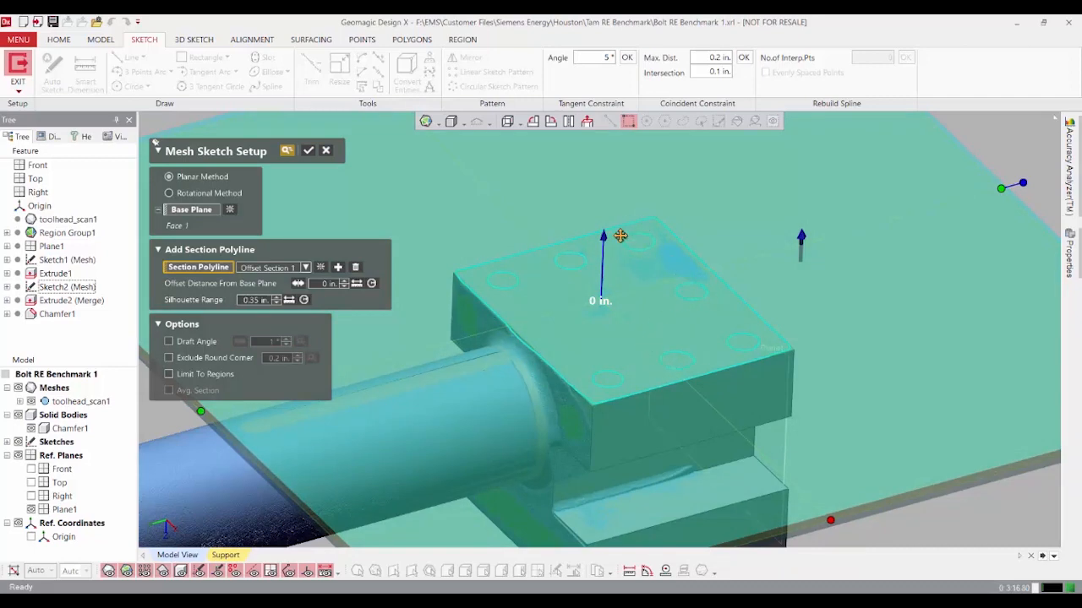
click(308, 152)
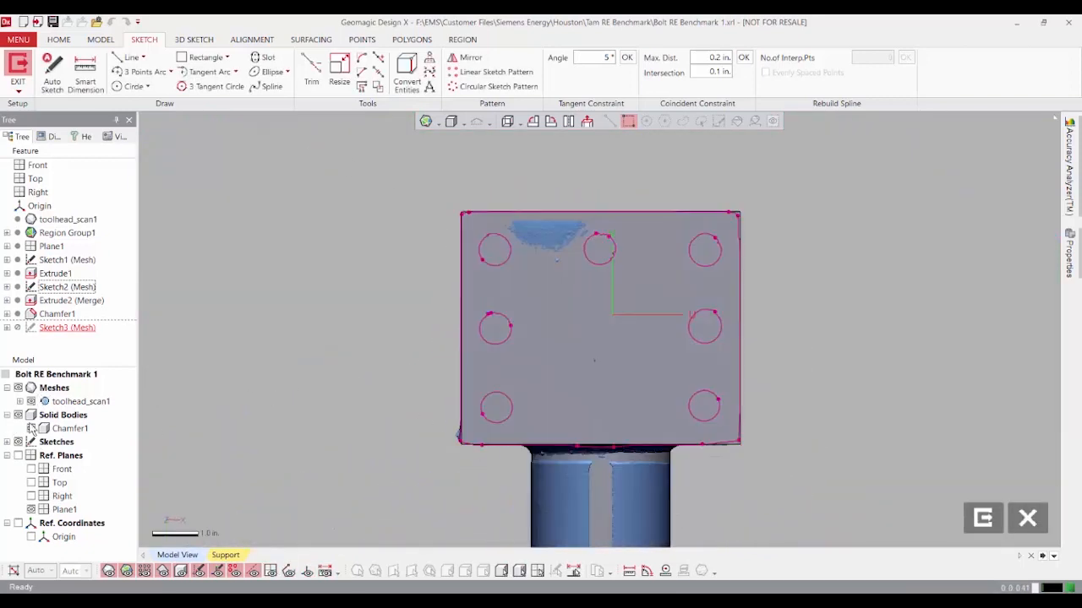
Step: Hide the meshes and solid bodies, and fit a circle of about 0.34 in. radius to the upper-left hole section
click(18, 388)
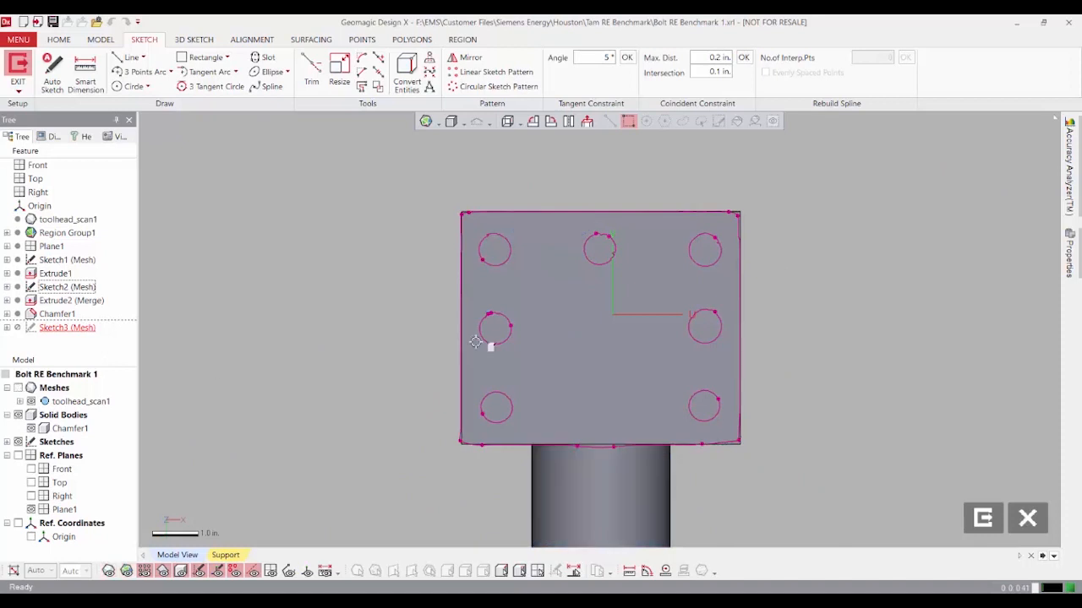
click(18, 415)
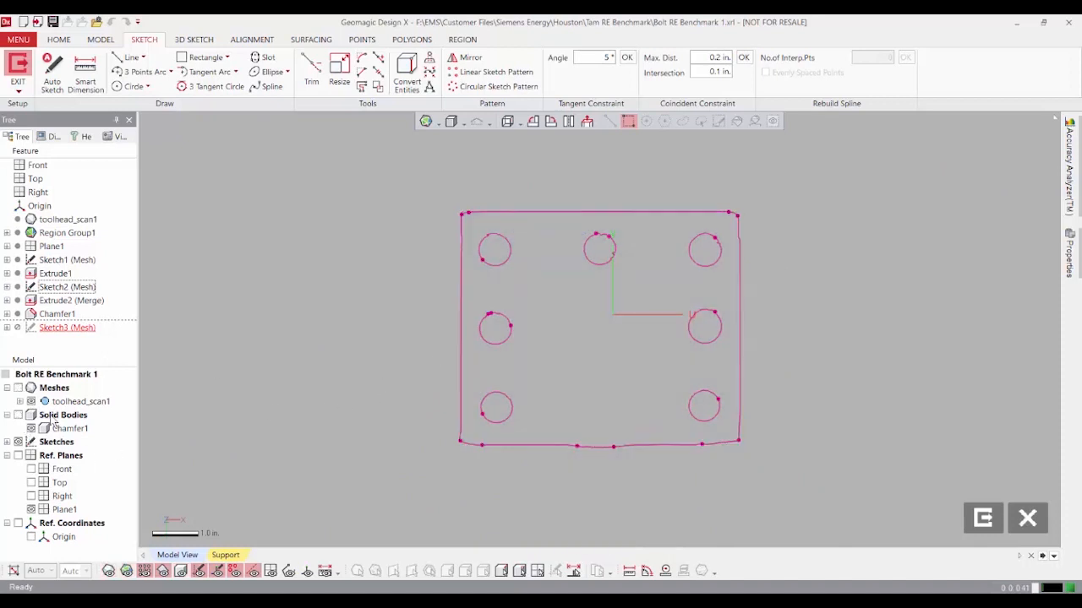
ctrl+right_drag(562, 282, 602, 293)
scroll(603, 285, up, 2)
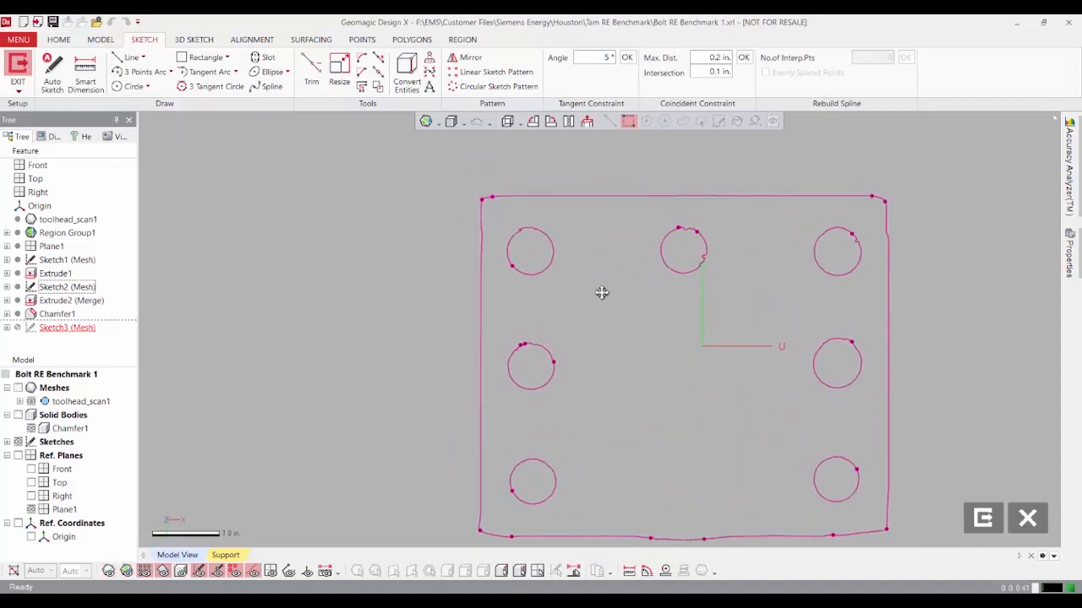
click(132, 86)
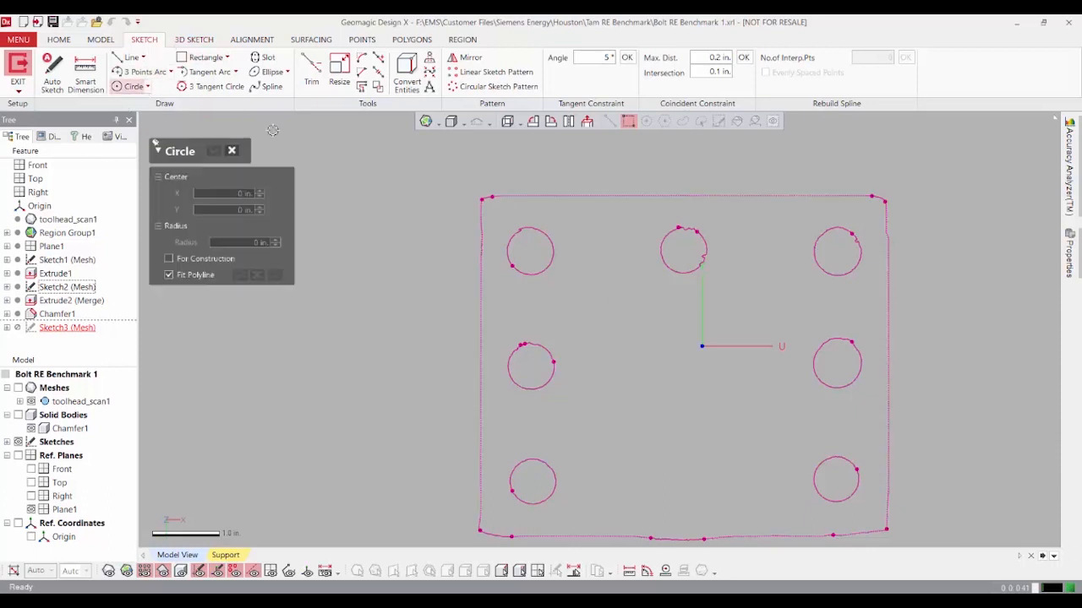
drag(499, 221, 577, 295)
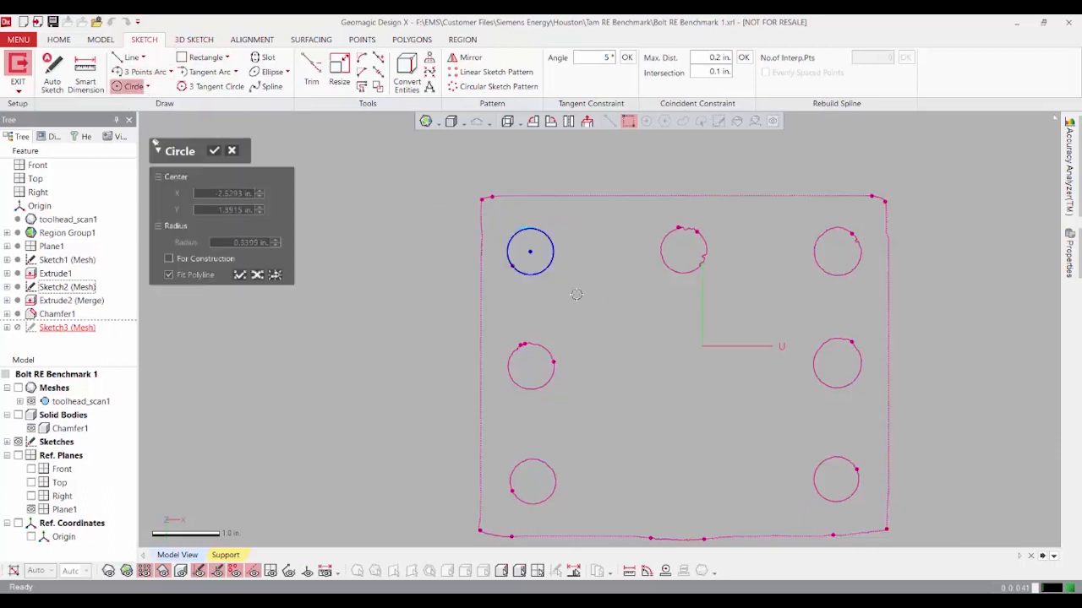
click(214, 152)
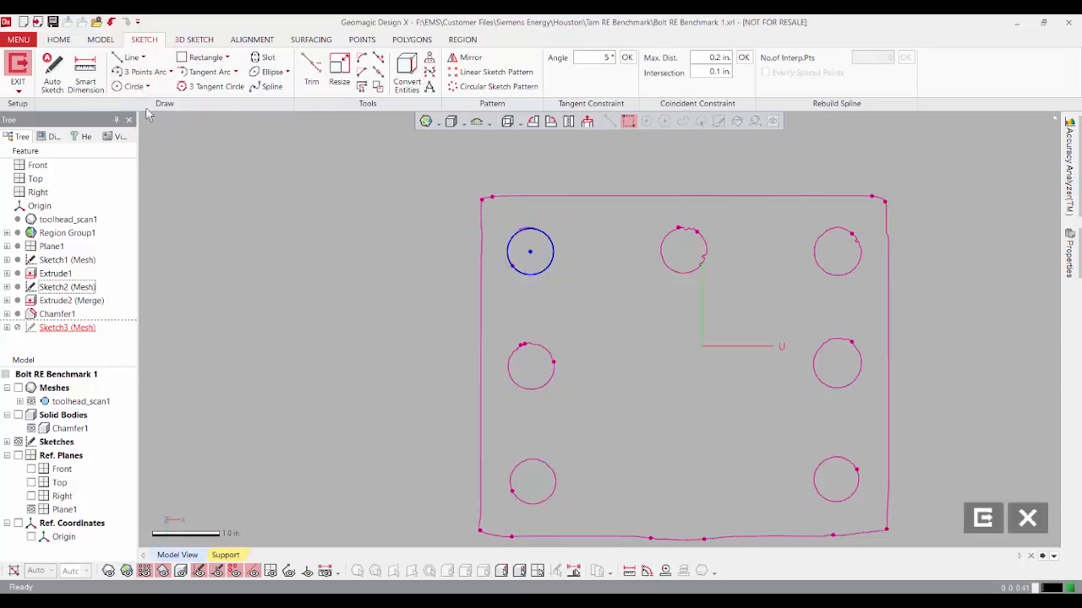
Step: Dimension the fitted circle's radius and set it to 0.3 in
click(86, 74)
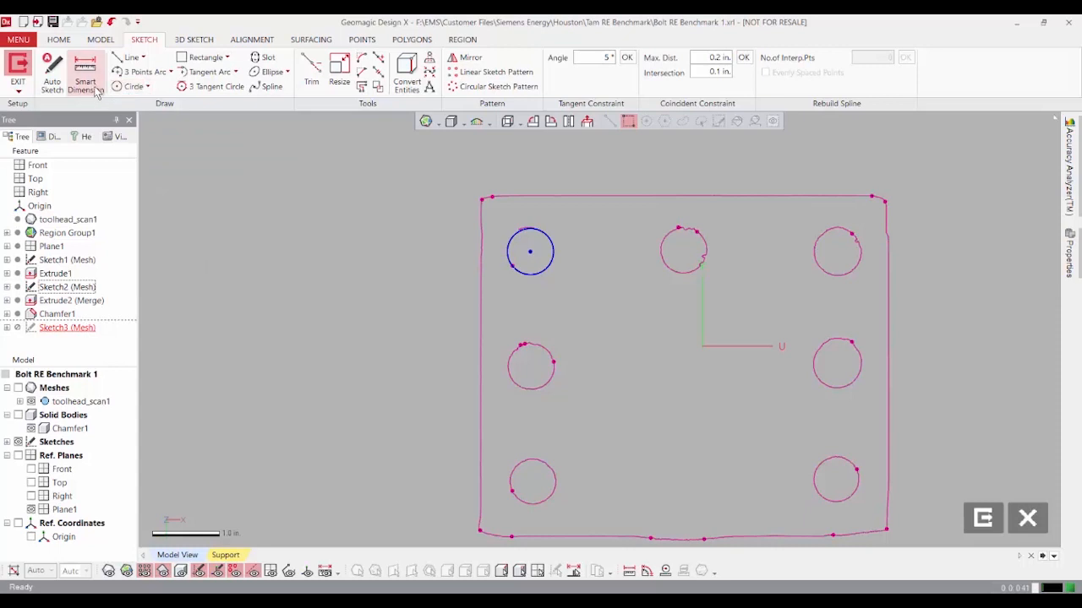
click(549, 239)
click(602, 223)
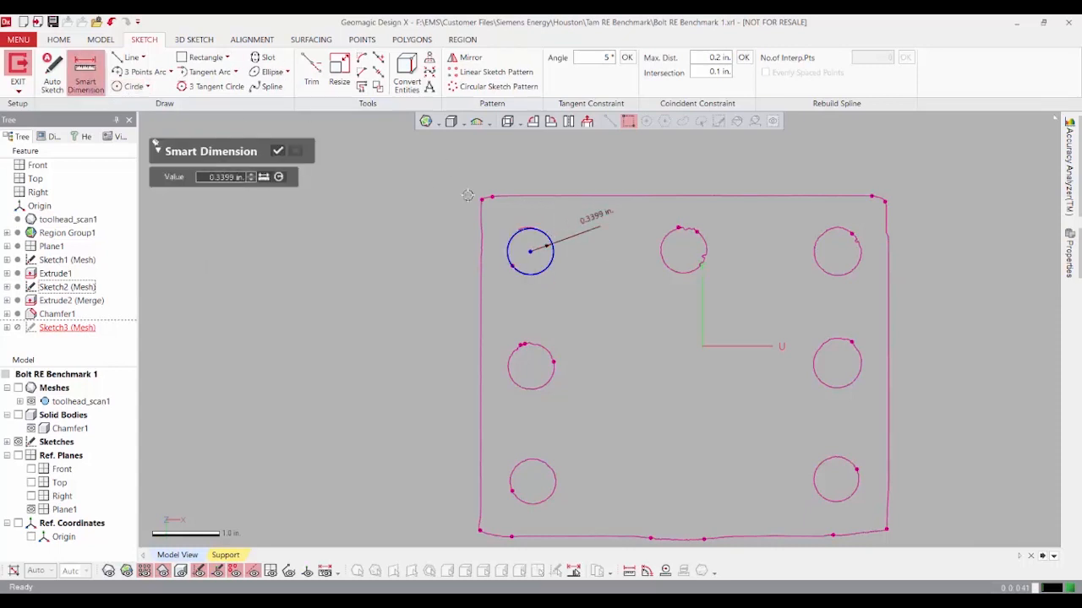
click(235, 180)
text(.3)
key(Return)
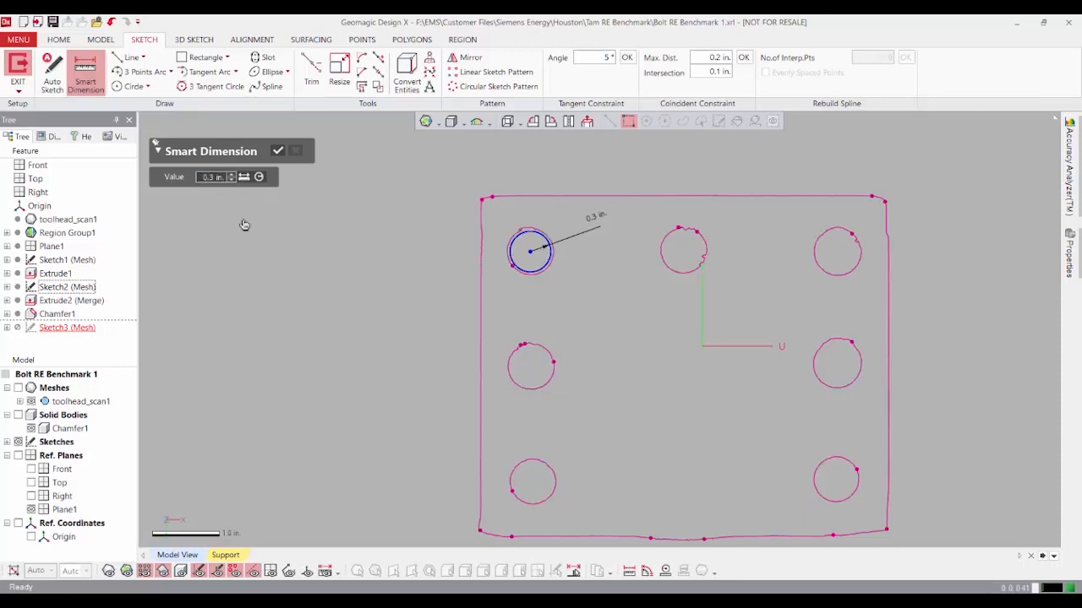
click(277, 153)
Step: Set up a 3 by 3 linear sketch pattern of the circle across the hole sections, spaced 2.275 in. rightward and 1.675 in. downward
middle_drag(676, 364, 535, 320)
scroll(539, 315, down, 2)
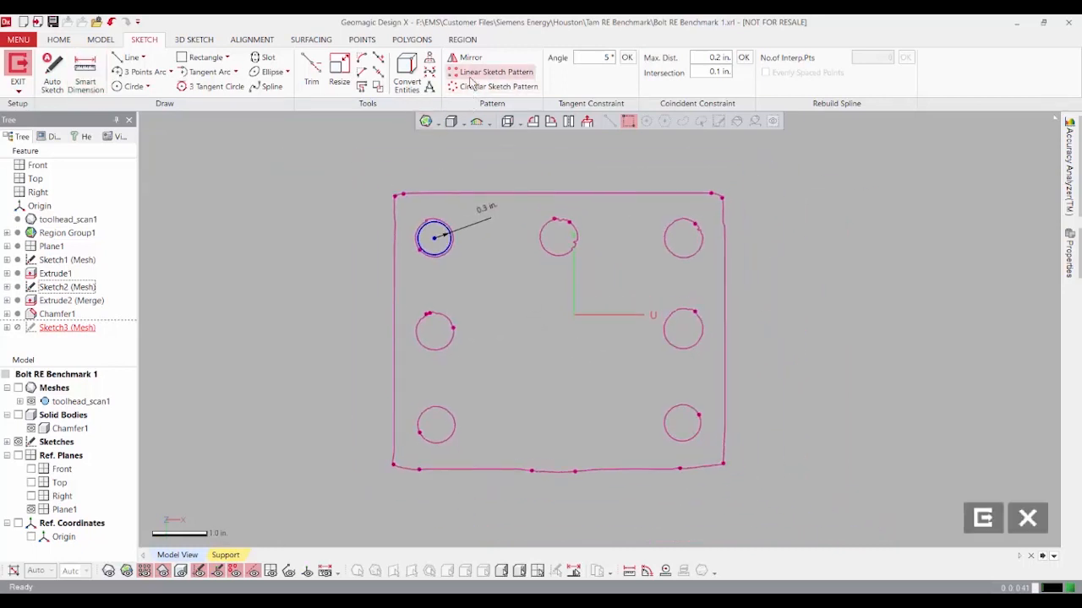
click(490, 72)
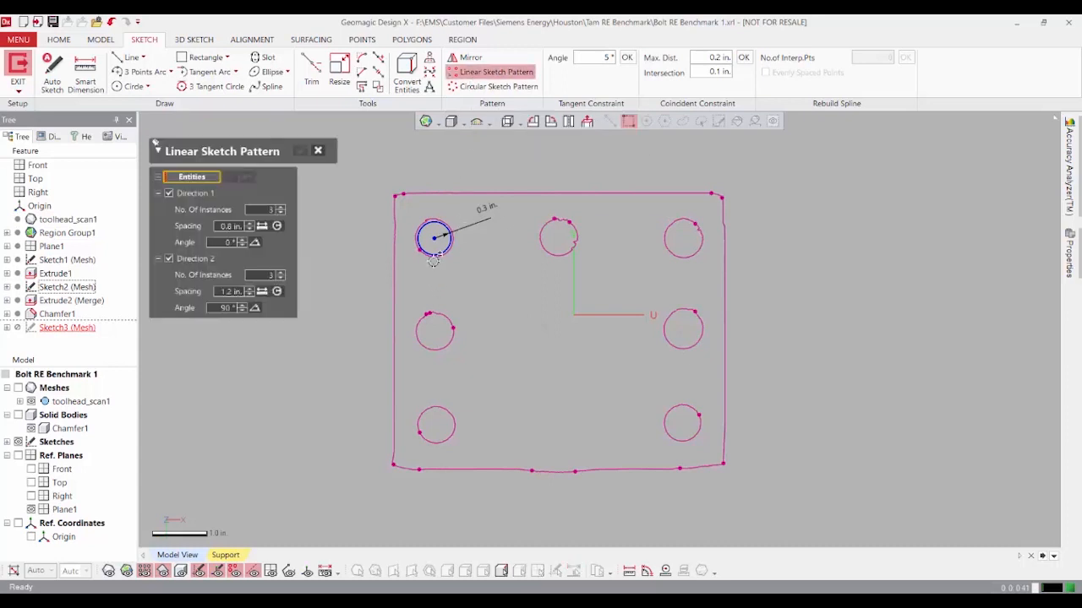
click(434, 255)
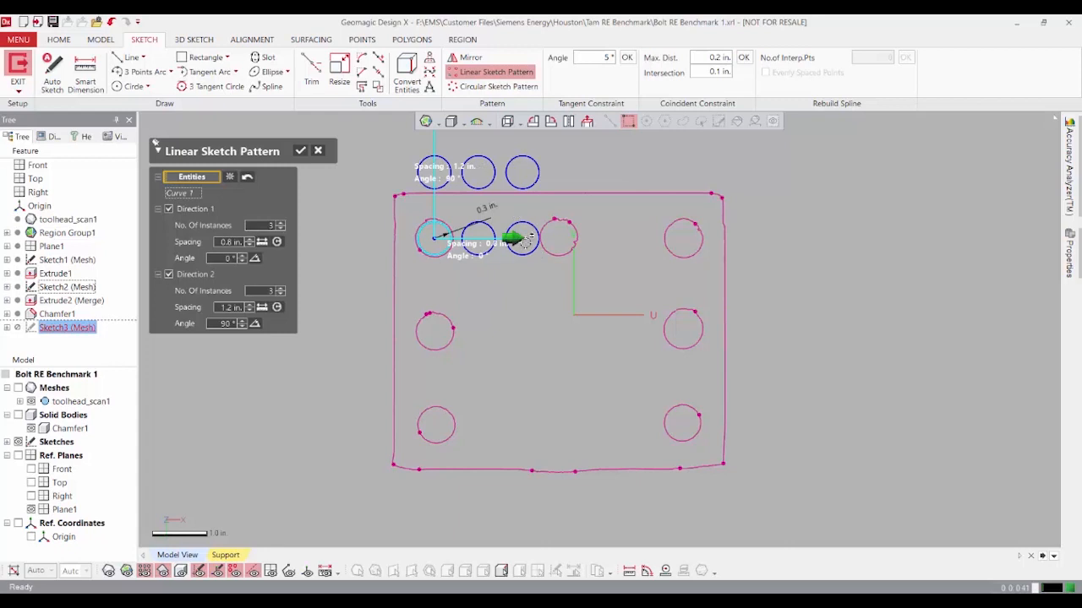
scroll(531, 355, up, 3)
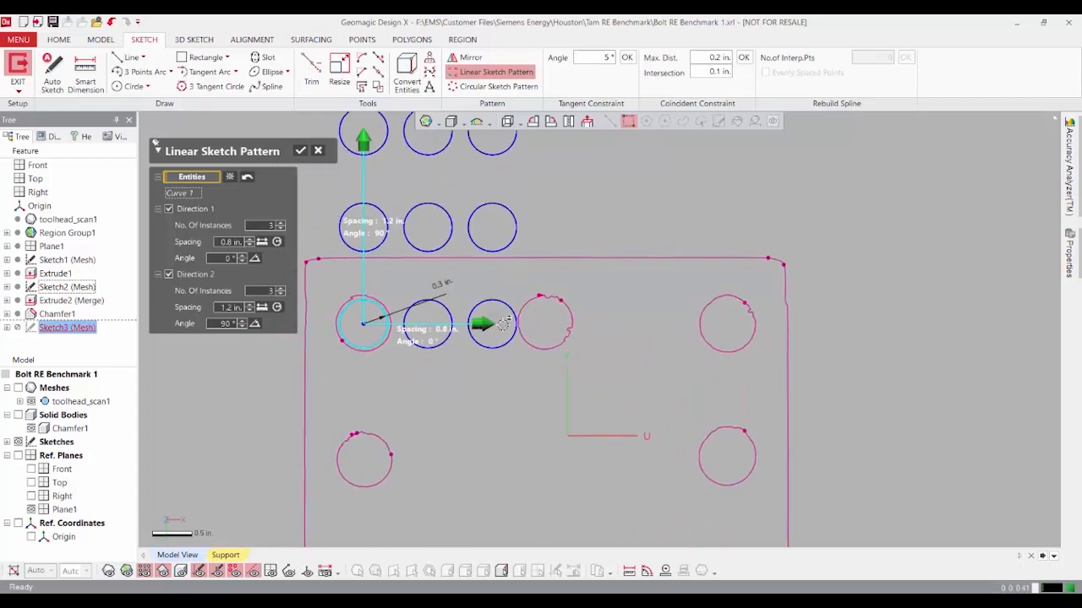
drag(485, 323, 728, 324)
scroll(512, 376, down, 3)
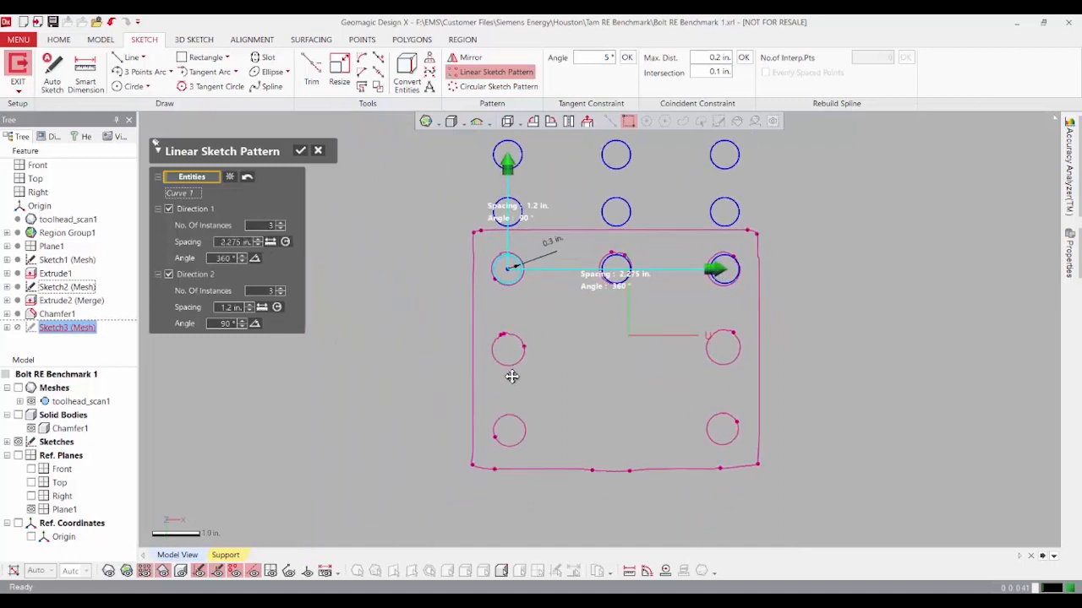
drag(507, 158, 508, 426)
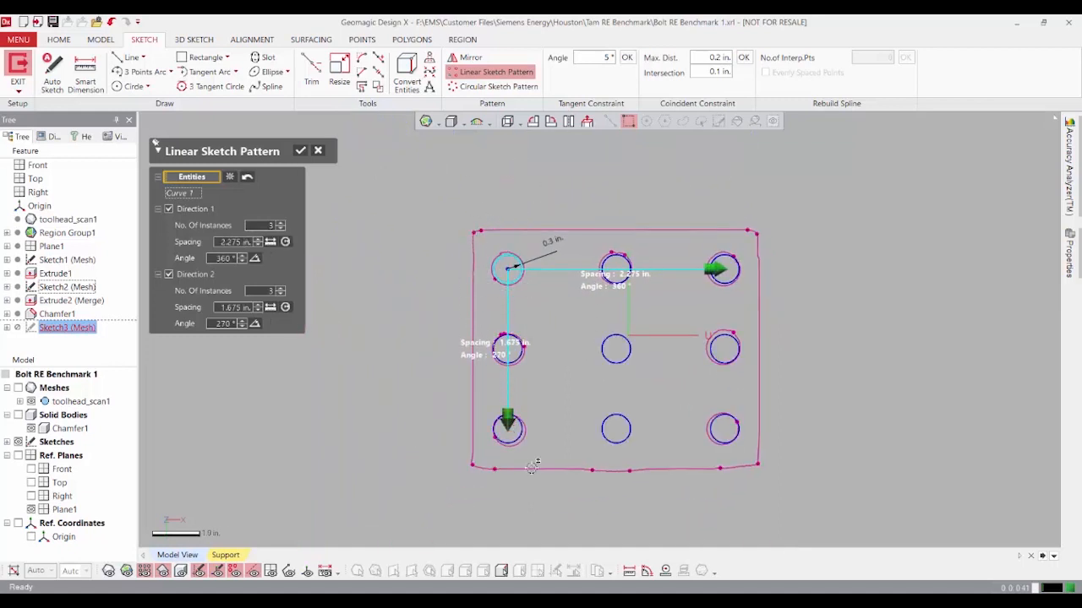
Step: Refine the pattern spacing to 2.265 in. horizontally and 1.7 in. vertically to match the hole sections, accept it, and exit the sketch
scroll(556, 380, up, 3)
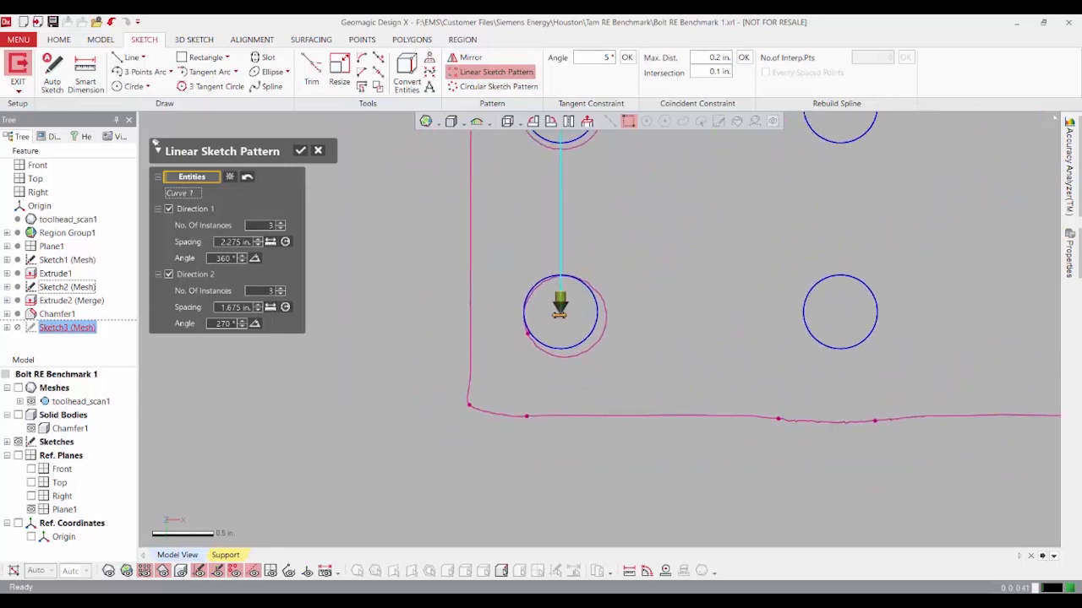
drag(559, 311, 560, 312)
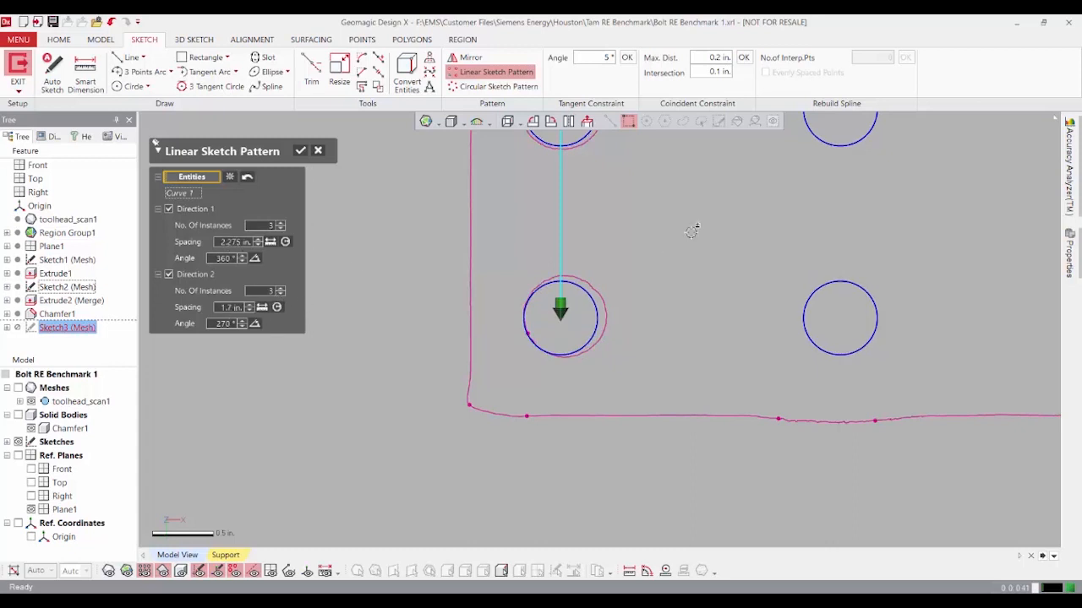
scroll(555, 381, down, 4)
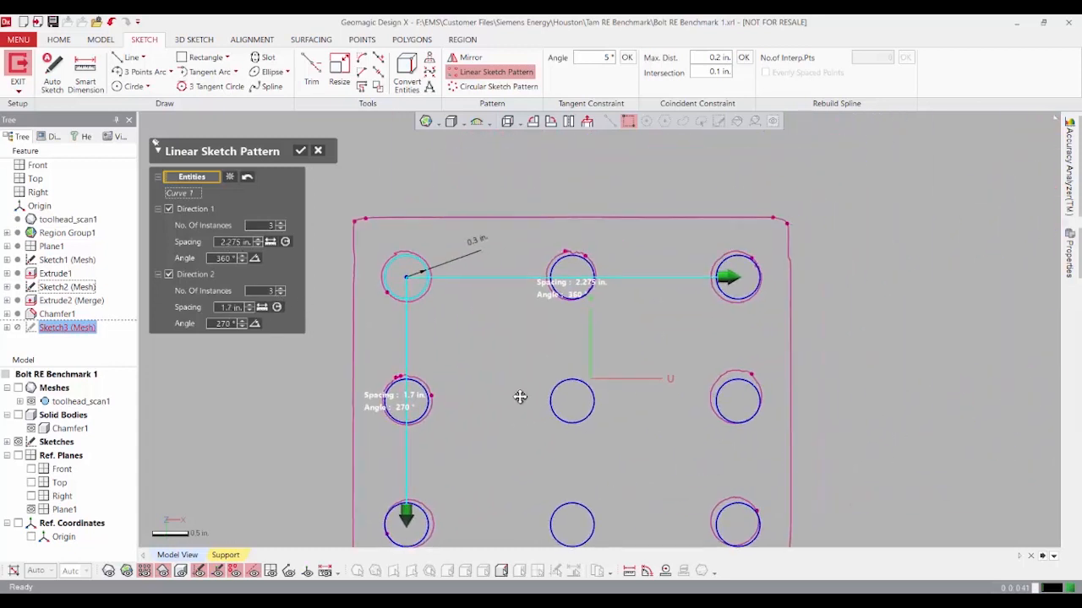
scroll(668, 344, up, 4)
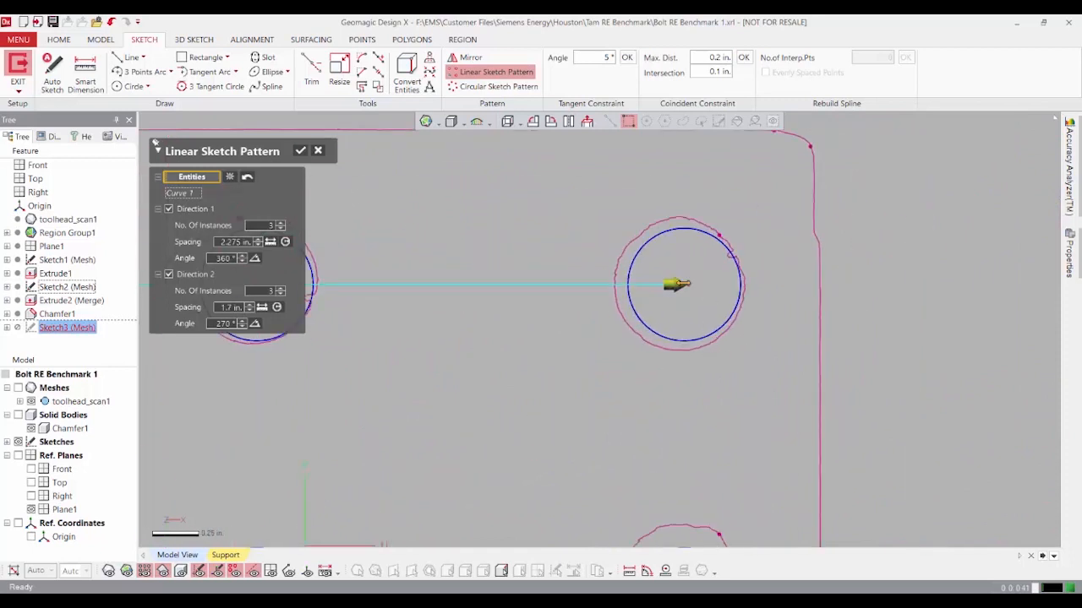
scroll(676, 285, up, 2)
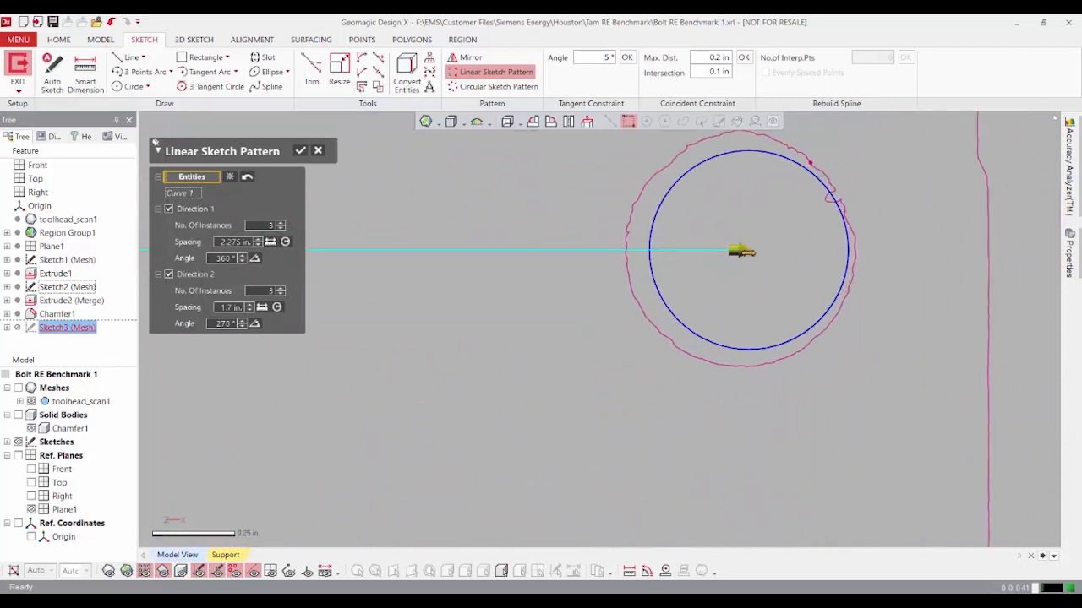
drag(745, 252, 739, 250)
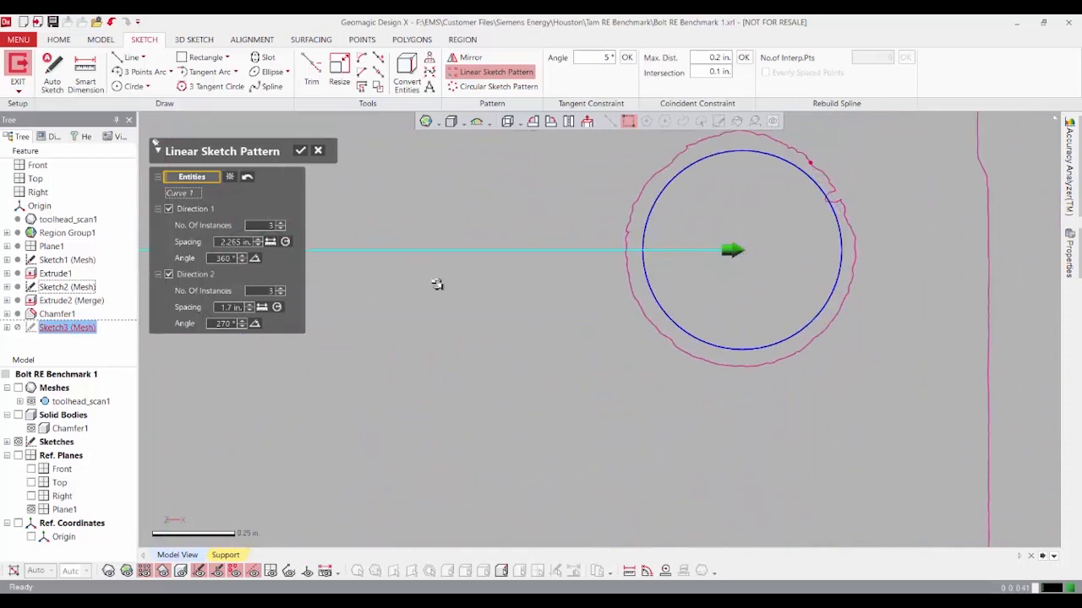
scroll(437, 284, down, 5)
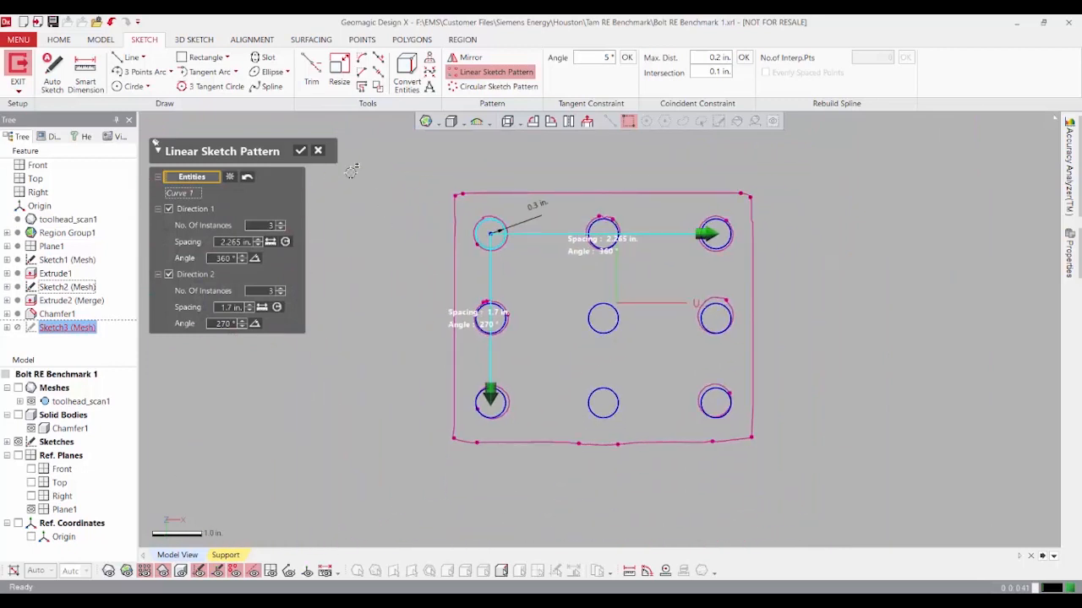
click(301, 152)
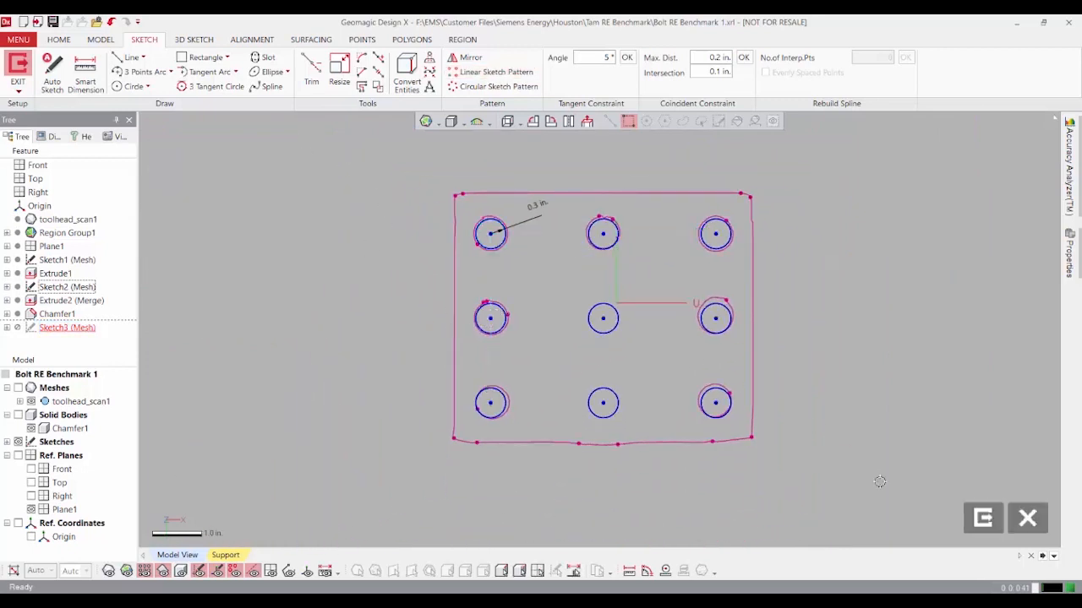
right_drag(759, 456, 820, 505)
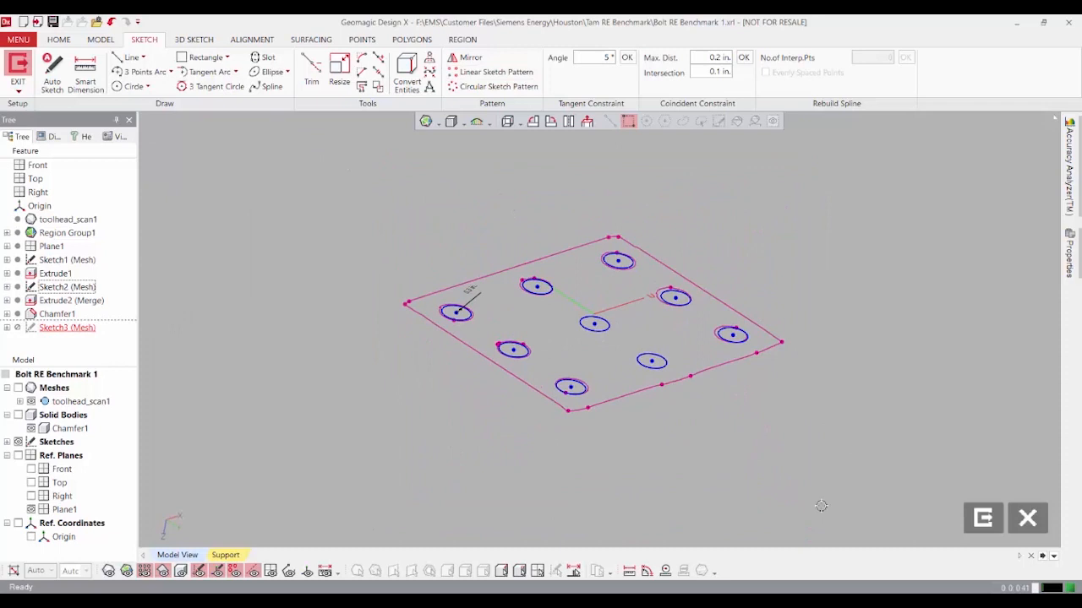
click(982, 523)
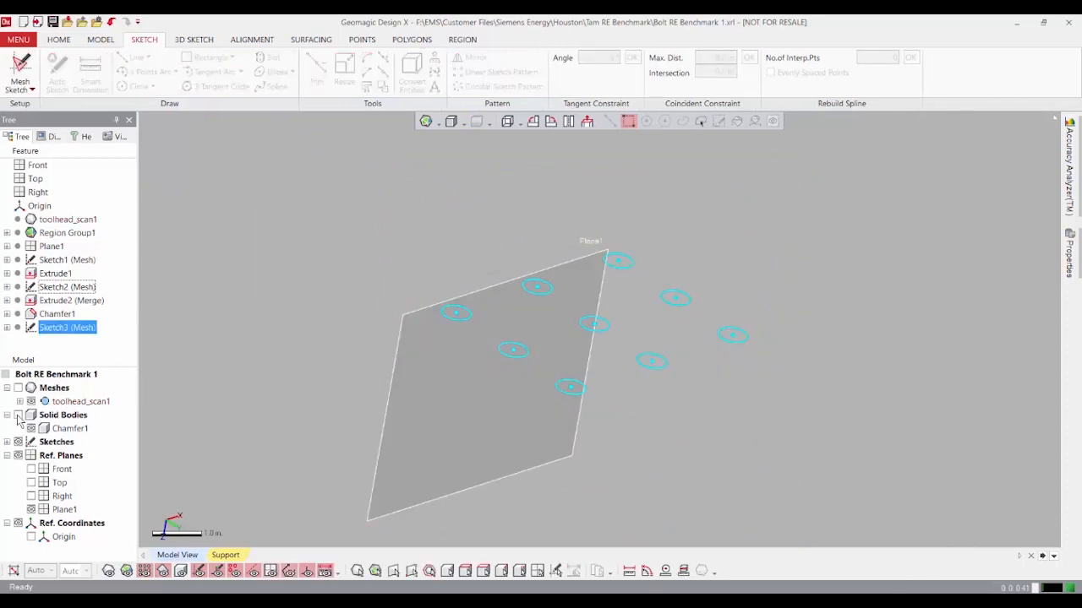
Step: Show the solid bodies and the scan mesh again around the nine-circle hole sketch
click(18, 415)
right_drag(715, 316, 696, 268)
right_drag(599, 399, 550, 322)
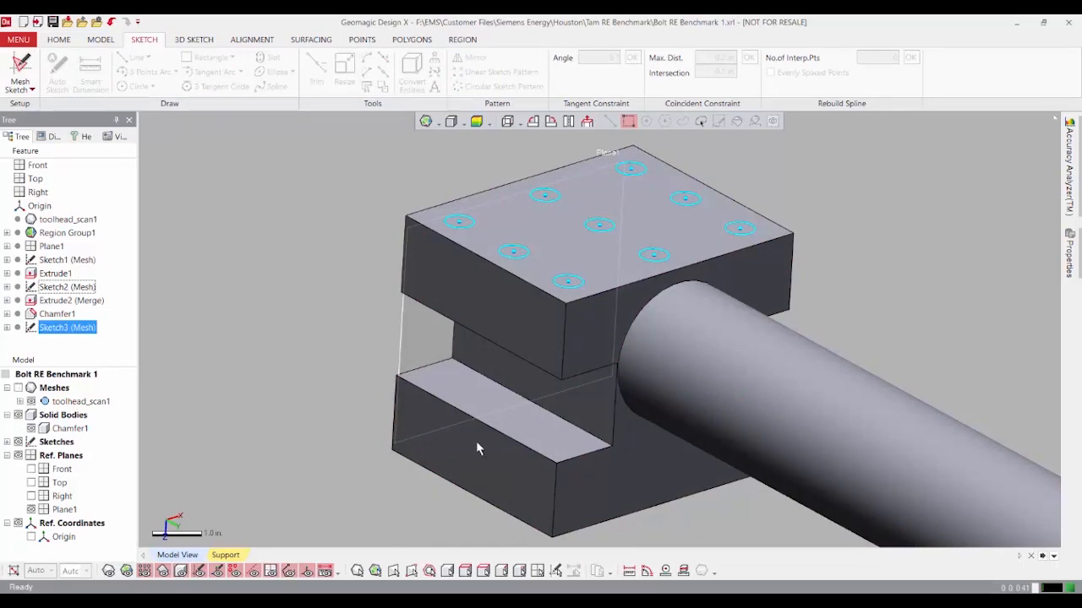
right_drag(500, 445, 589, 235)
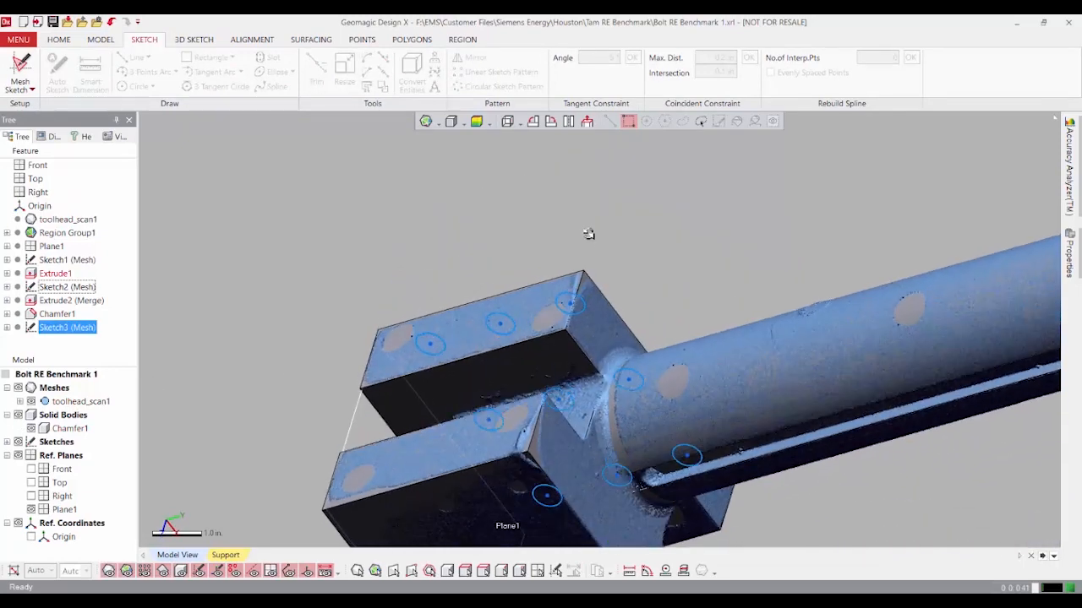
click(19, 416)
mouse_move(355, 305)
right_down()
mouse_move(461, 261)
mouse_move(483, 239)
mouse_move(486, 281)
mouse_move(650, 269)
right_up()
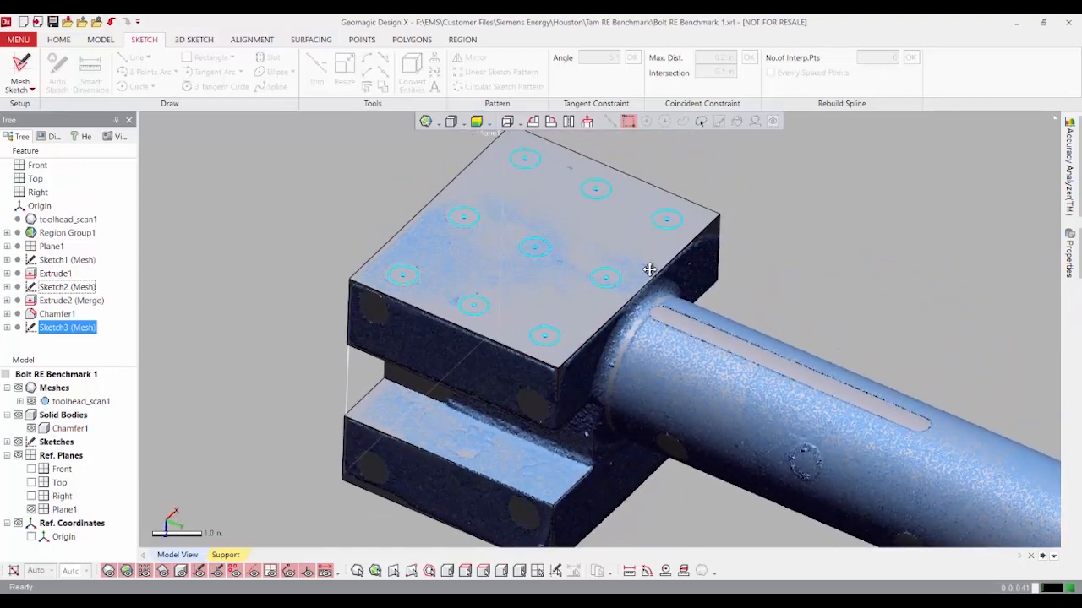
Step: Extrude the nine sketched circles 2.3 in. down through the head's first flange as a cut
click(100, 39)
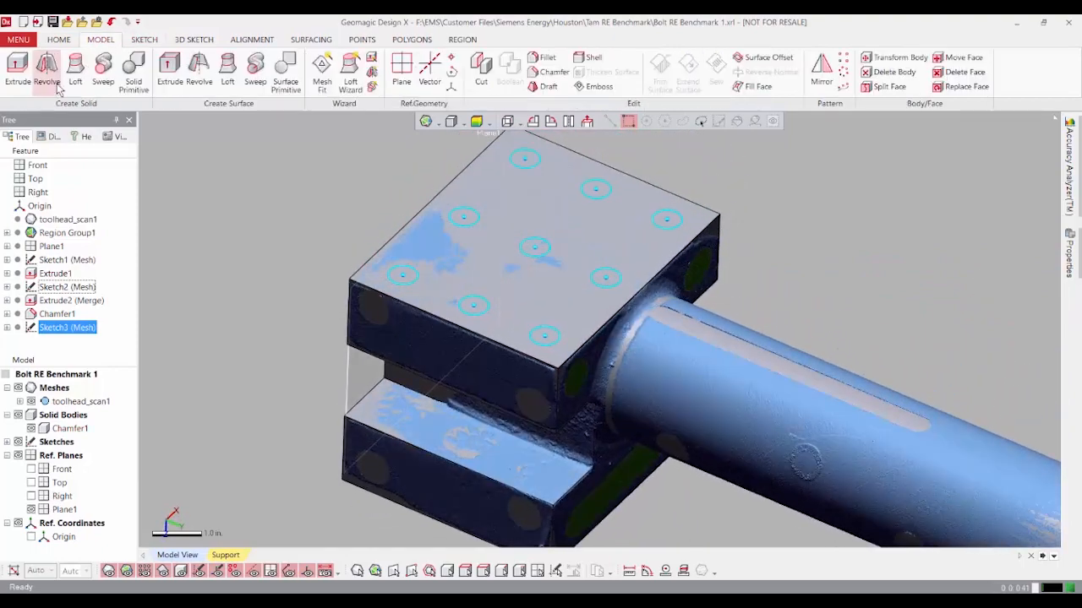
click(18, 68)
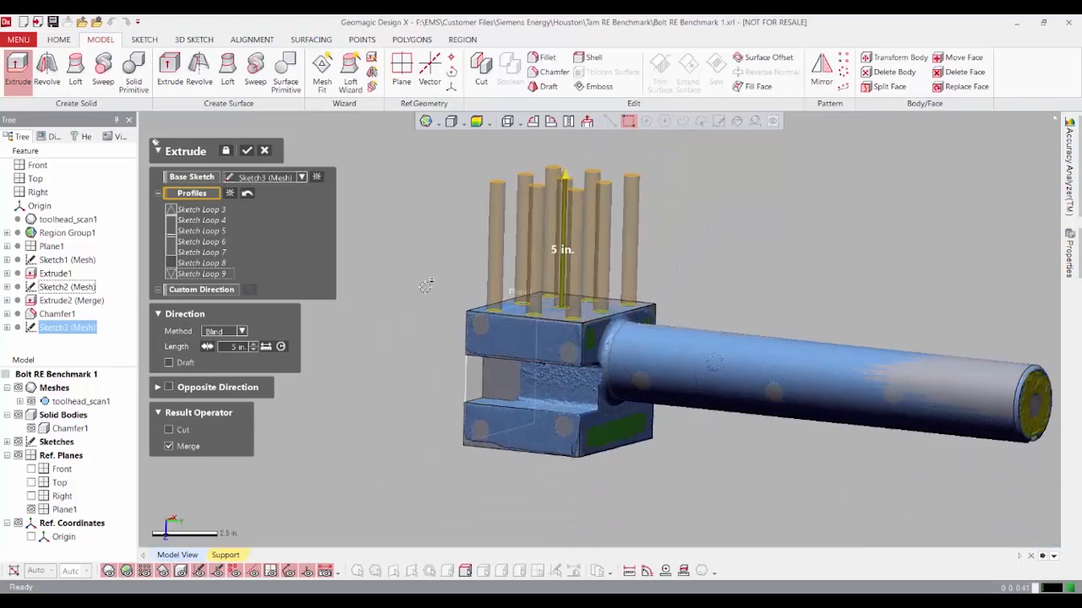
click(207, 348)
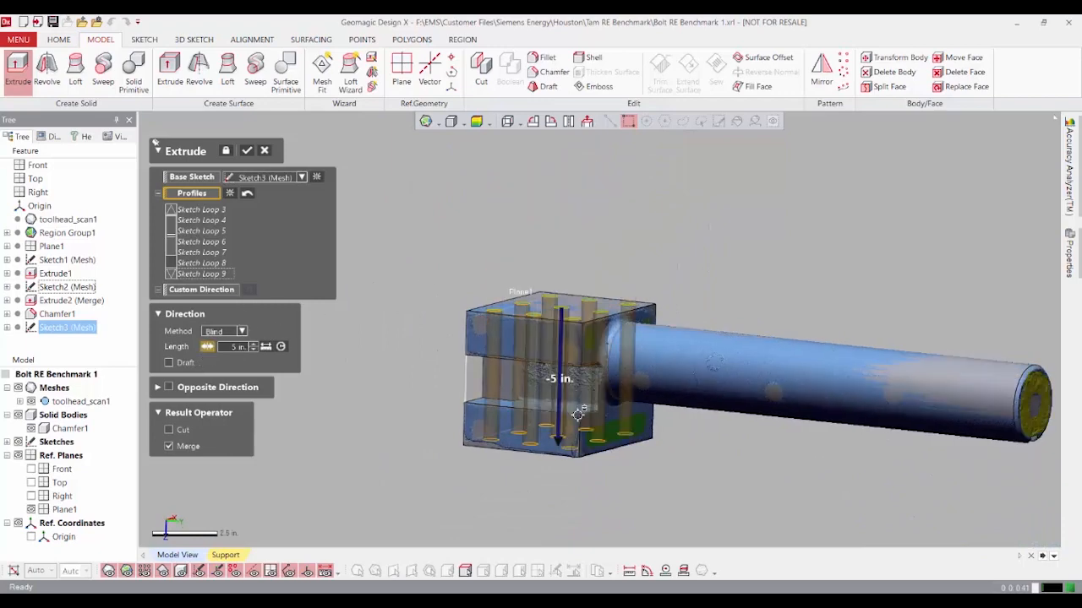
right_drag(578, 415, 751, 365)
drag(566, 452, 554, 385)
right_drag(561, 378, 623, 327)
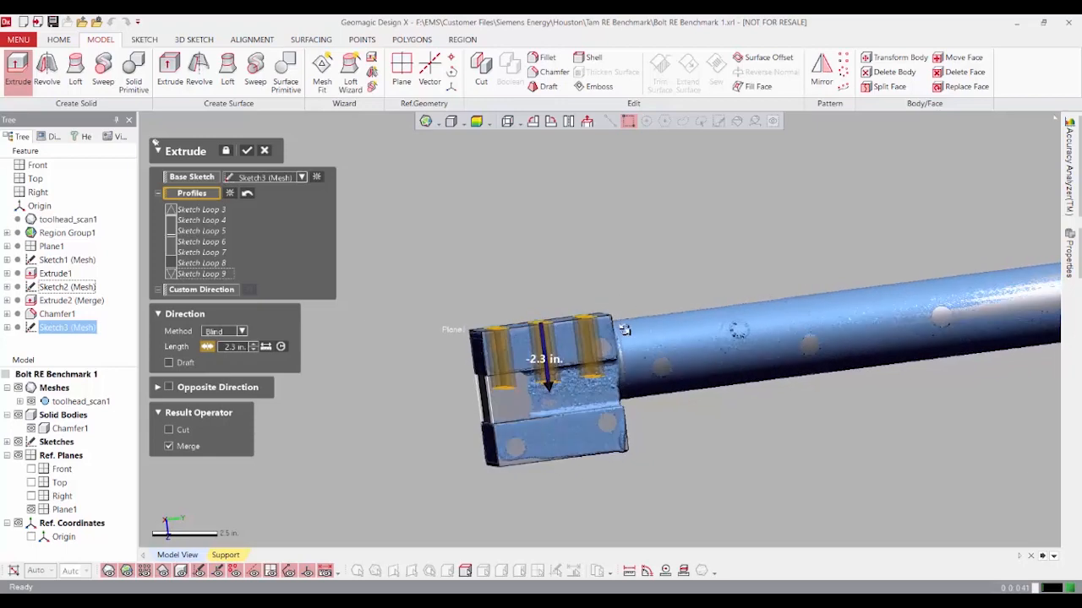
click(183, 432)
click(251, 151)
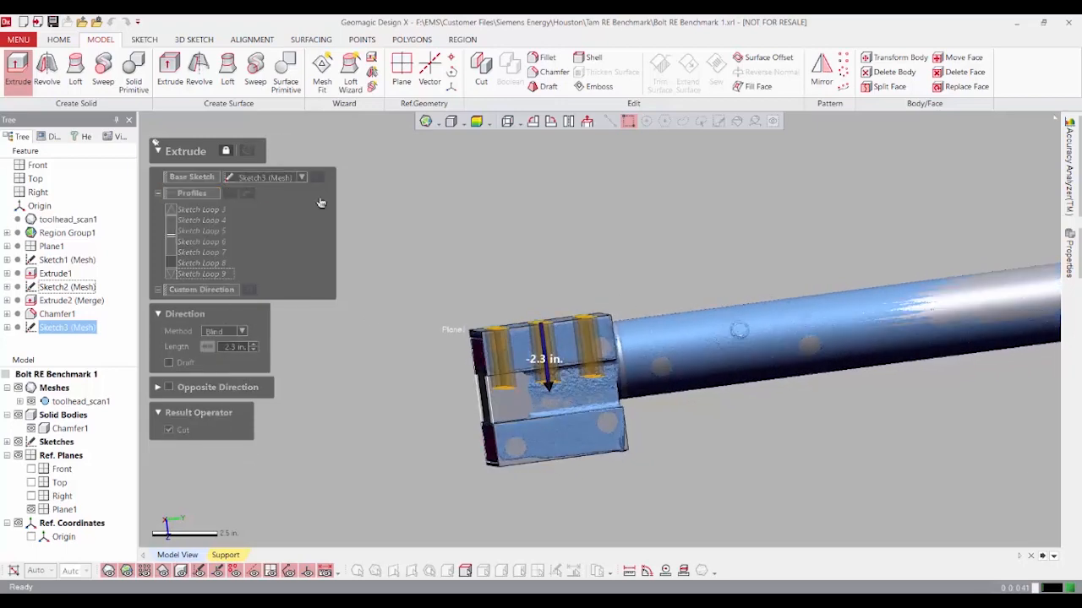
Step: Edit the hole sketch to delete the centre circle and the middle circle on the shaft side, and exit the sketch
right_drag(732, 346, 430, 267)
click(429, 267)
mouse_move(591, 312)
right_down()
mouse_move(633, 379)
mouse_move(620, 333)
mouse_move(672, 381)
mouse_move(591, 380)
mouse_move(598, 298)
mouse_move(610, 291)
right_up()
scroll(657, 328, up, 3)
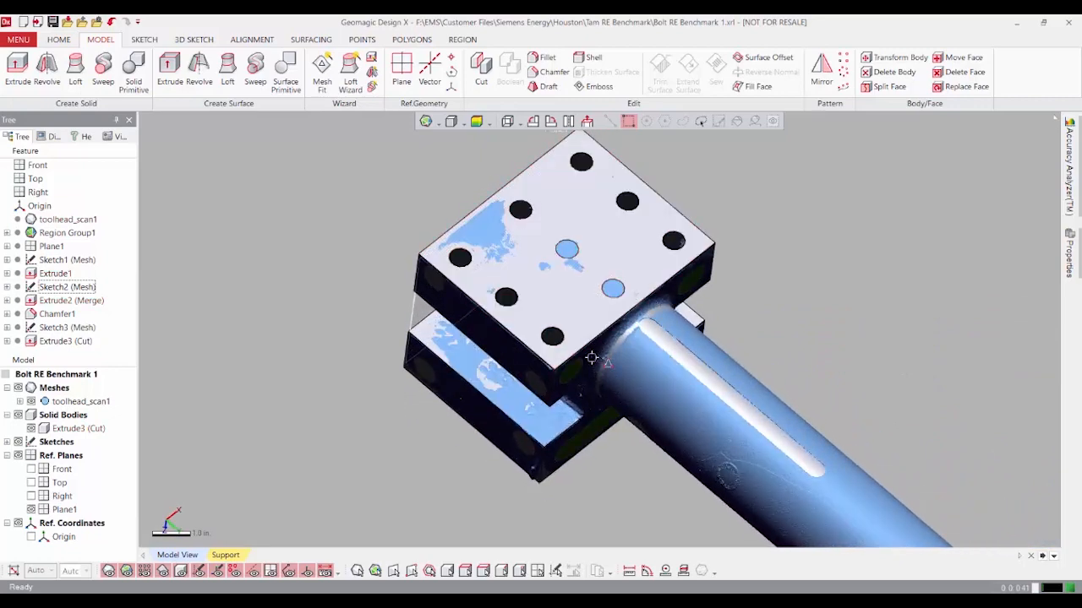
right_drag(546, 367, 594, 319)
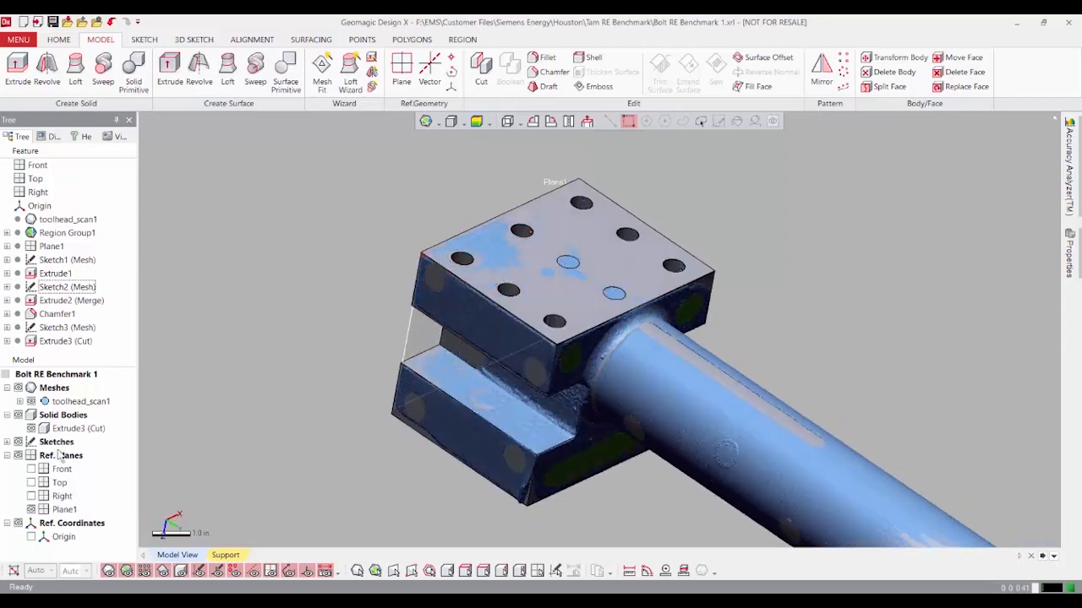
click(18, 415)
double_click(62, 329)
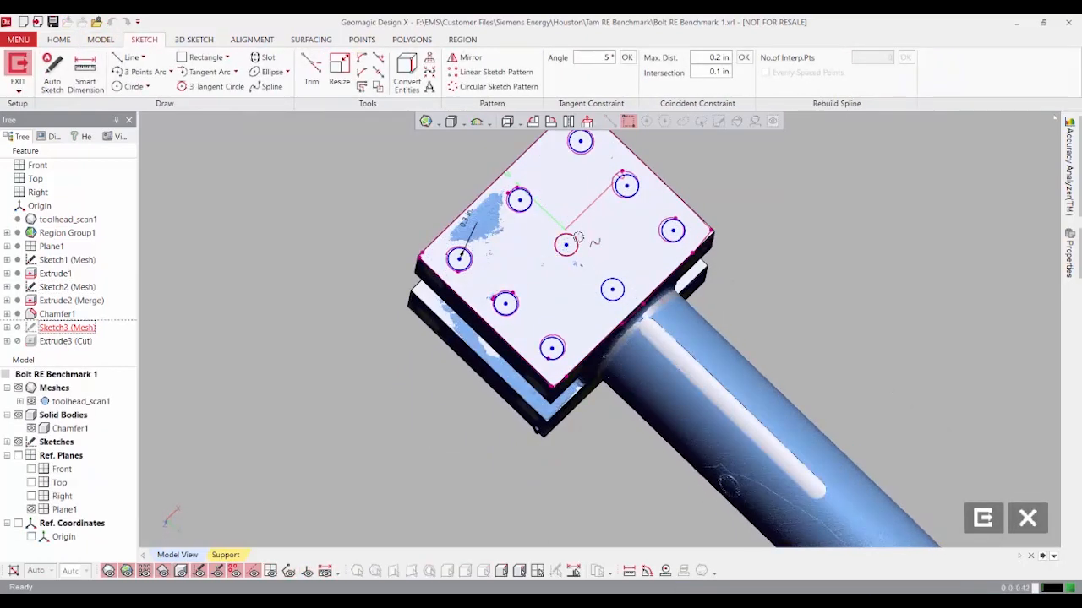
key(Delete)
key(Delete)
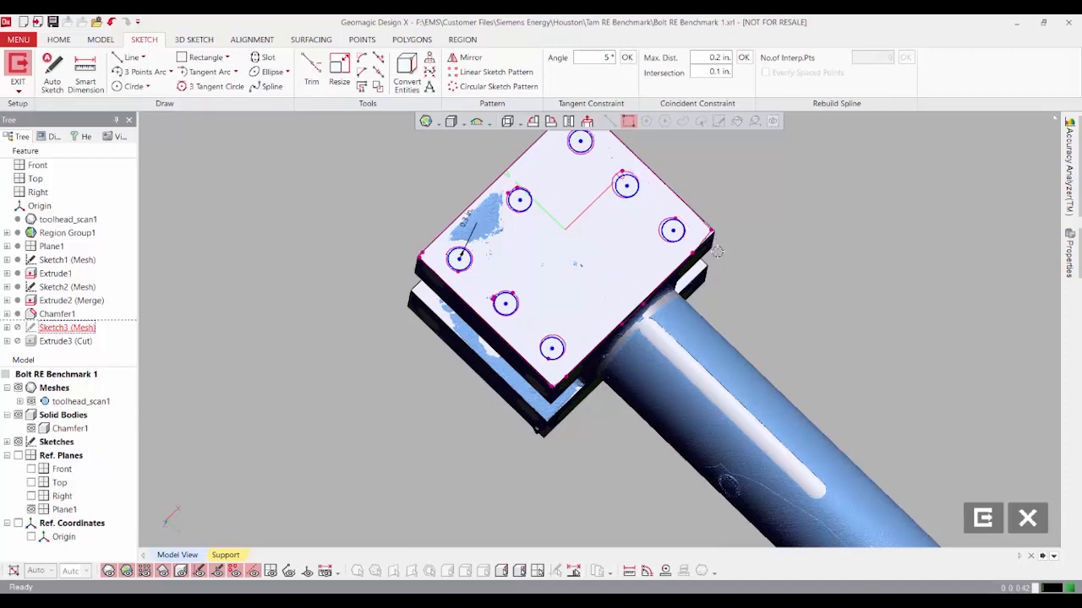
click(982, 521)
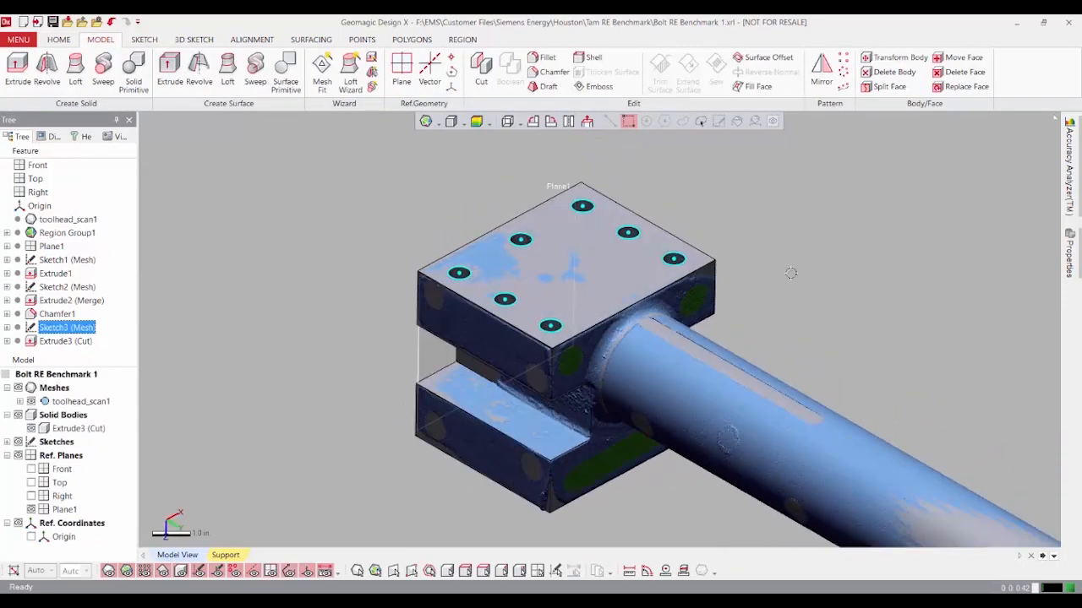
click(812, 249)
Step: Start a mesh sketch on the head's opposite outer face with a 0.5 in. silhouette range to capture its hole sections
mouse_move(635, 400)
right_down()
mouse_move(582, 396)
mouse_move(594, 418)
mouse_move(578, 325)
mouse_move(574, 350)
mouse_move(594, 340)
mouse_move(562, 312)
mouse_move(547, 271)
mouse_move(602, 386)
mouse_move(580, 430)
mouse_move(544, 294)
mouse_move(533, 309)
right_up()
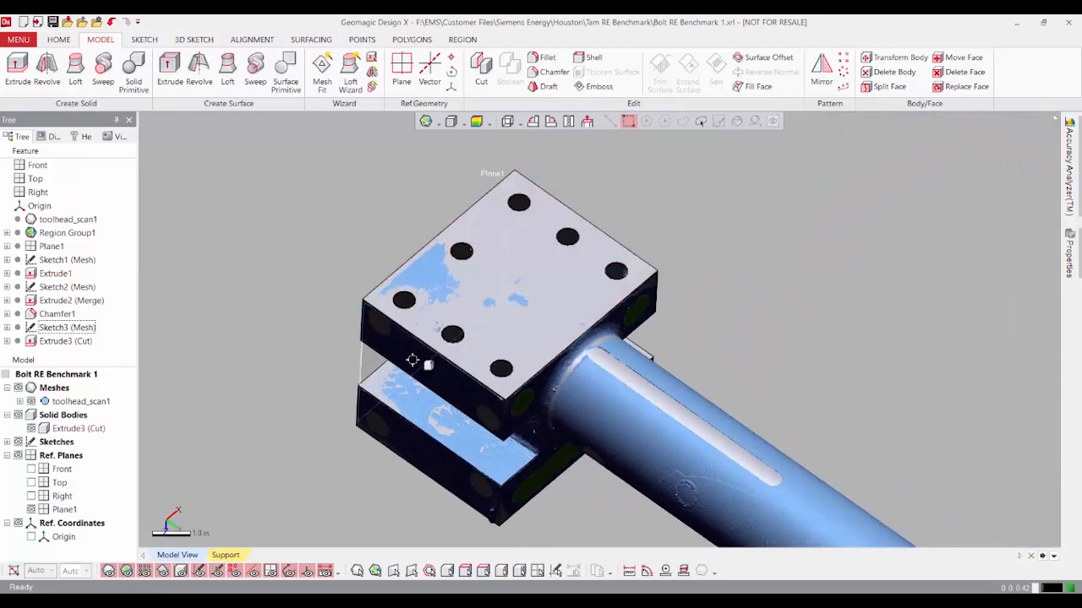
right_drag(411, 360, 479, 416)
right_drag(690, 286, 241, 400)
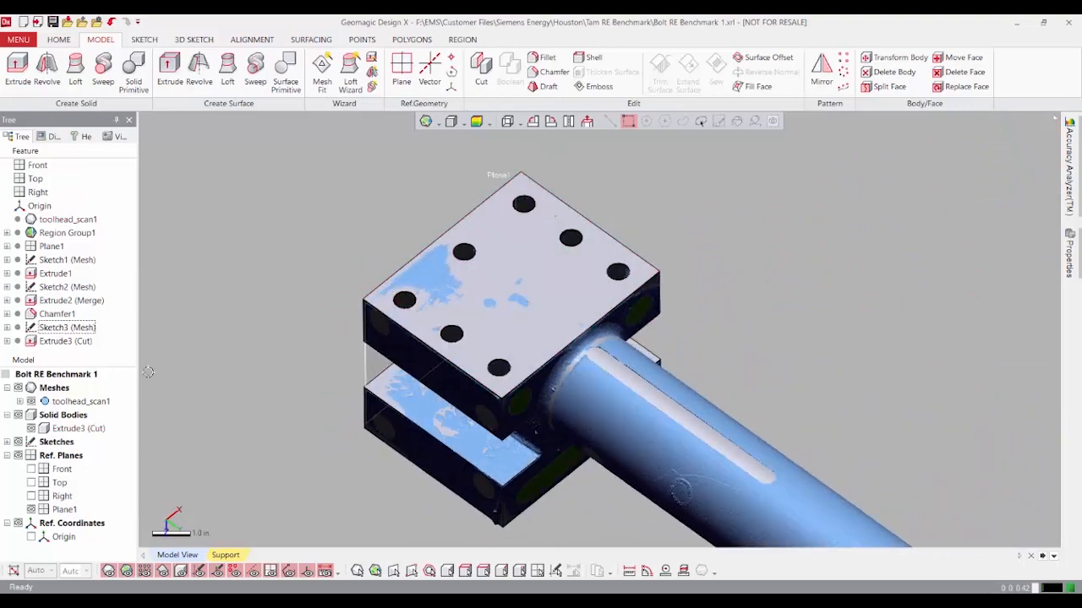
right_drag(452, 441, 752, 207)
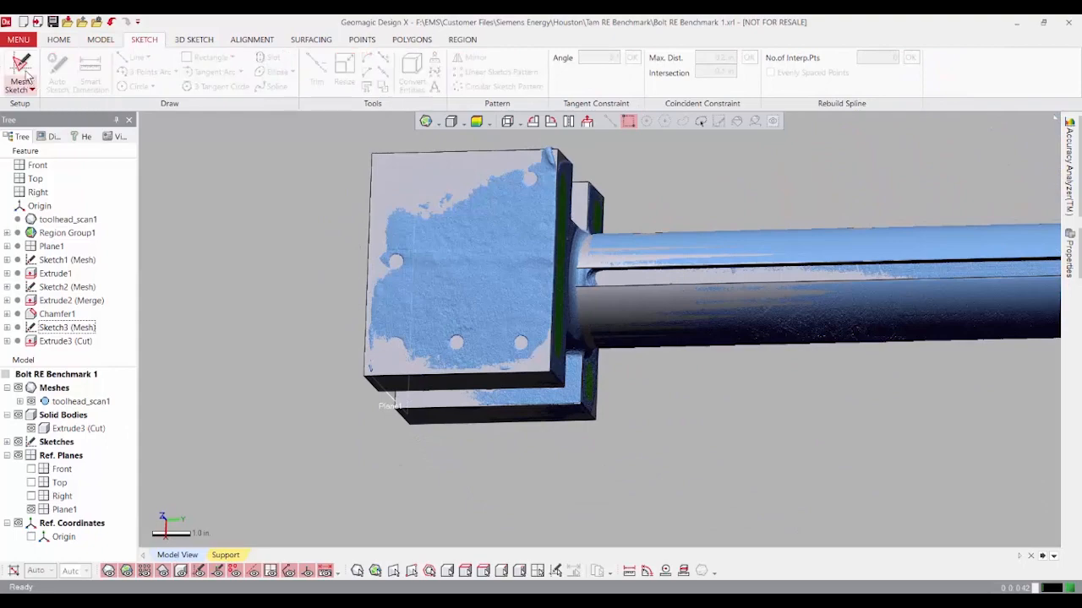
click(20, 70)
click(412, 174)
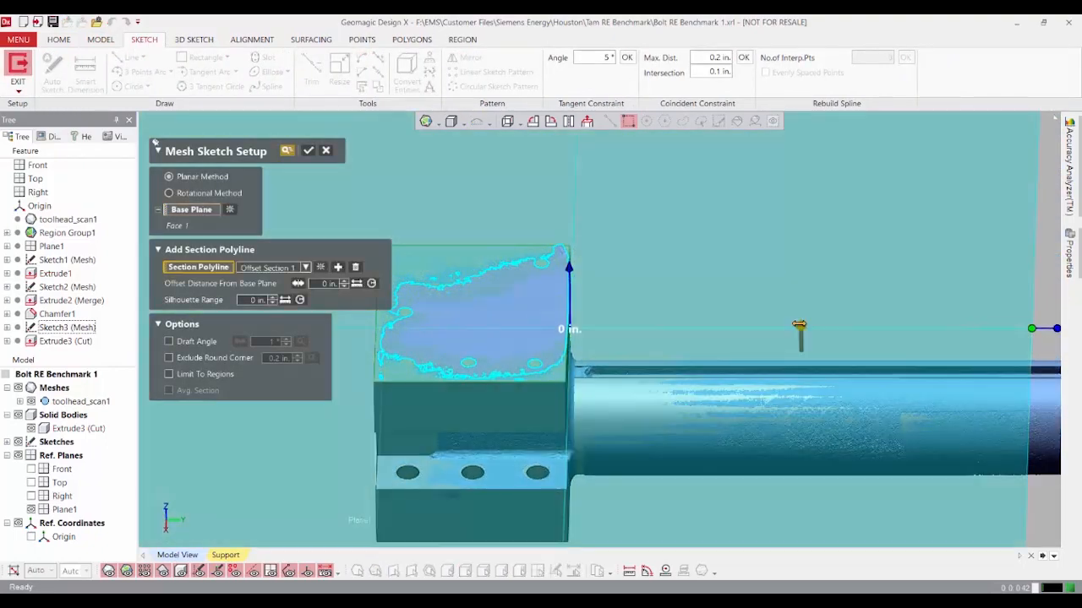
drag(799, 322, 797, 309)
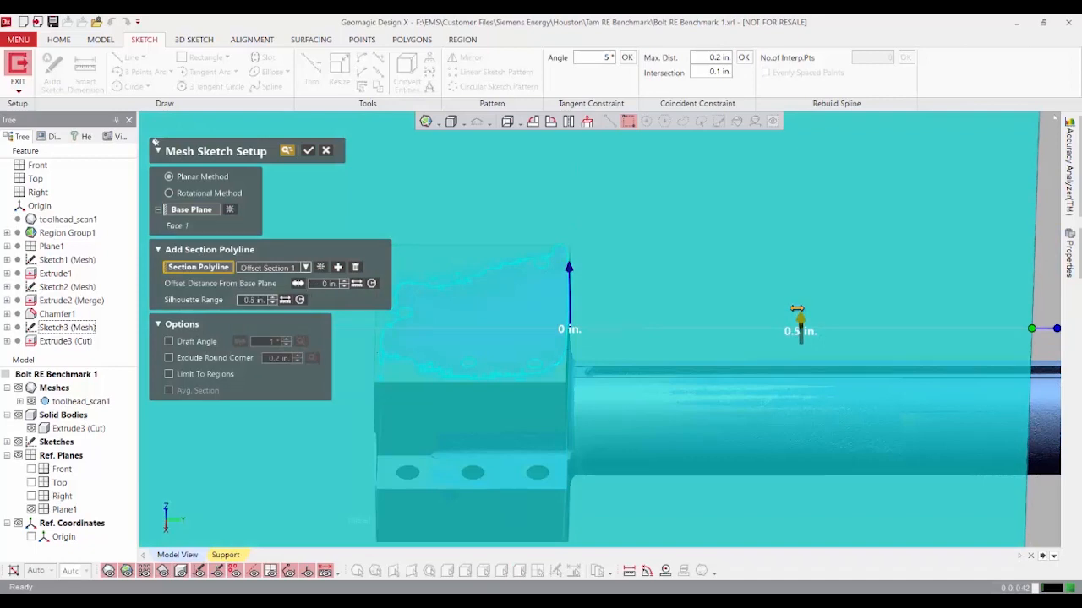
click(309, 151)
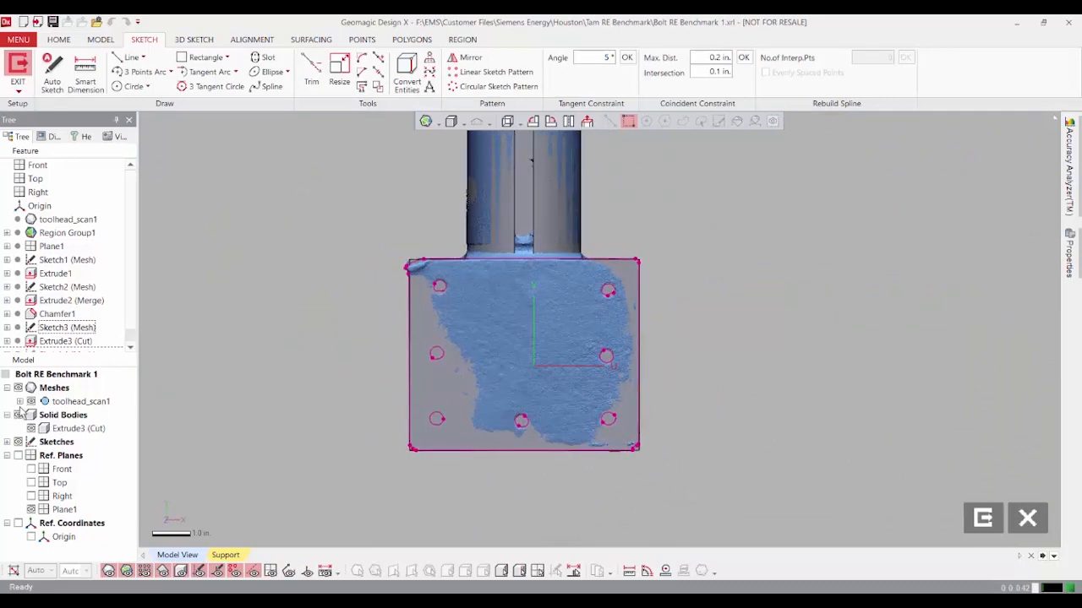
Step: Hide the toolhead scan and the solid bodies, and show Sketch3 as a reference for the hole centres
click(31, 403)
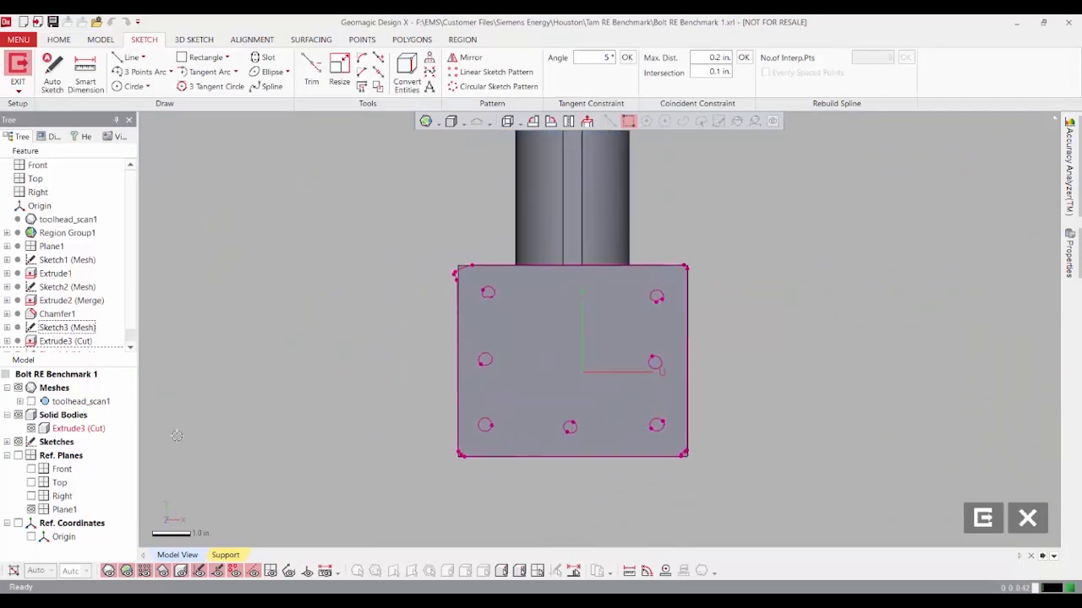
click(20, 415)
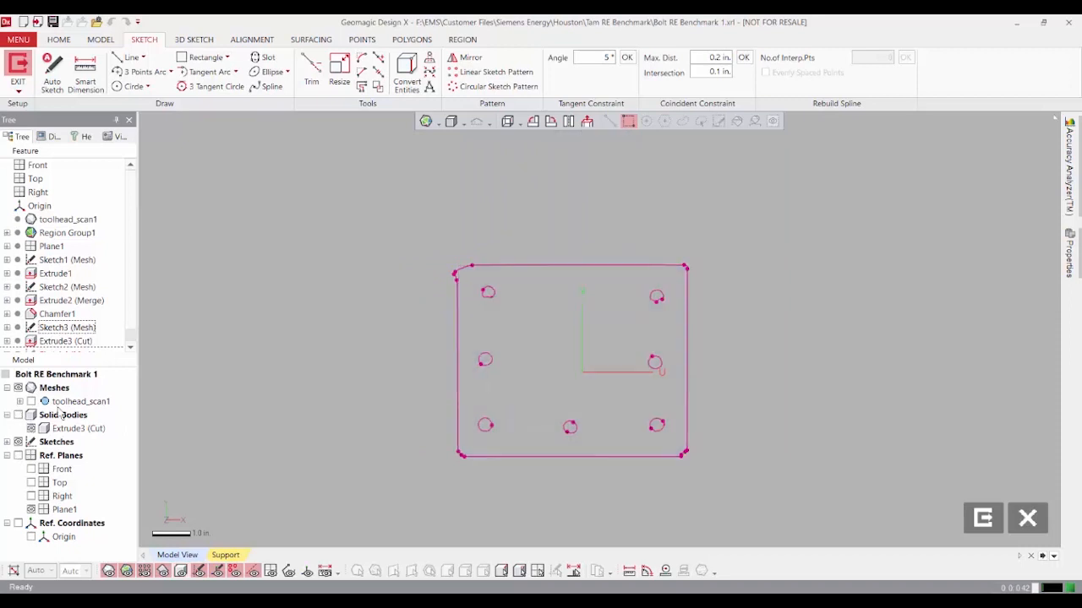
click(7, 443)
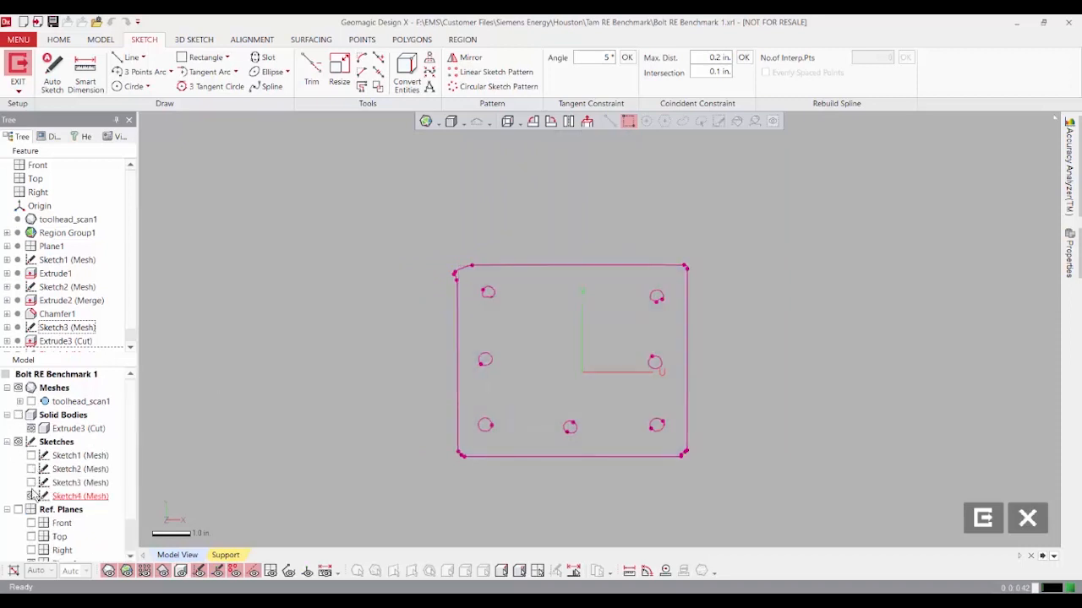
scroll(518, 331, up, 6)
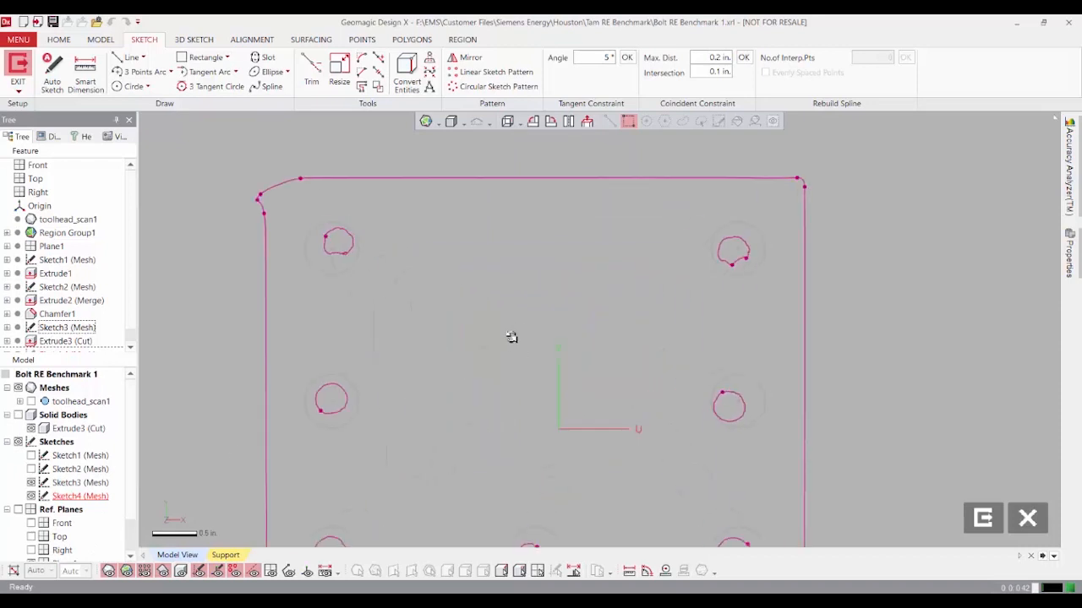
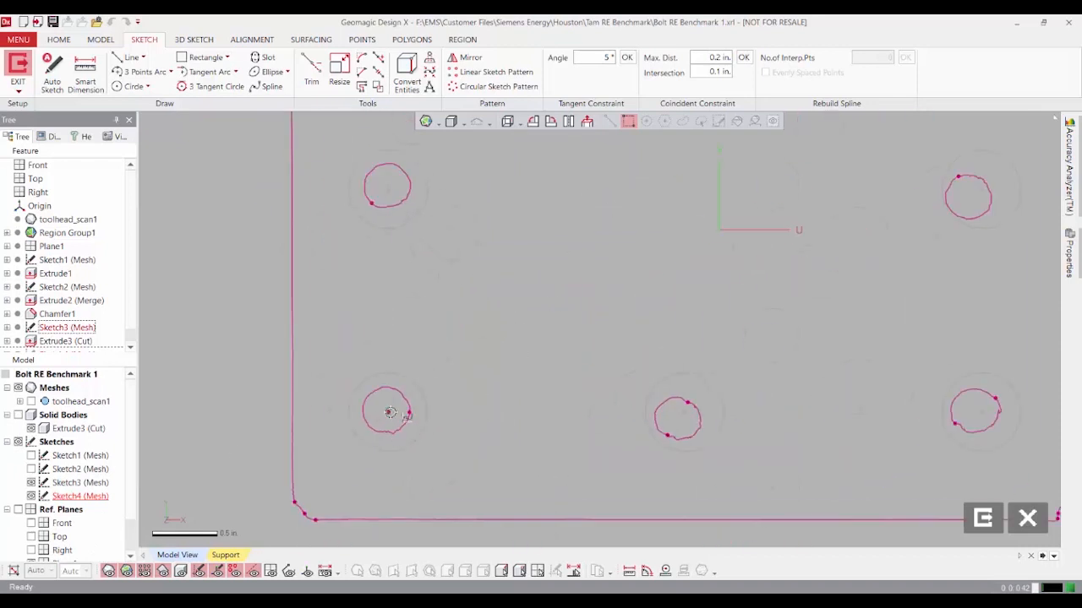
Step: Draw a circle of about 0.18 in. radius on the lower-left Sketch3 hole centre and dimension its radius
click(133, 87)
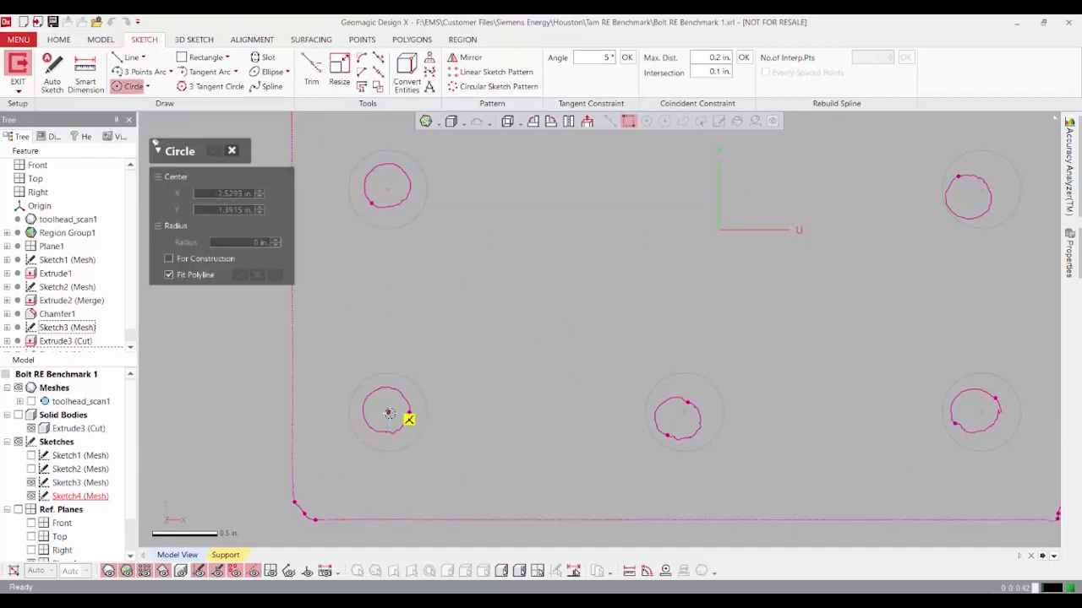
click(389, 414)
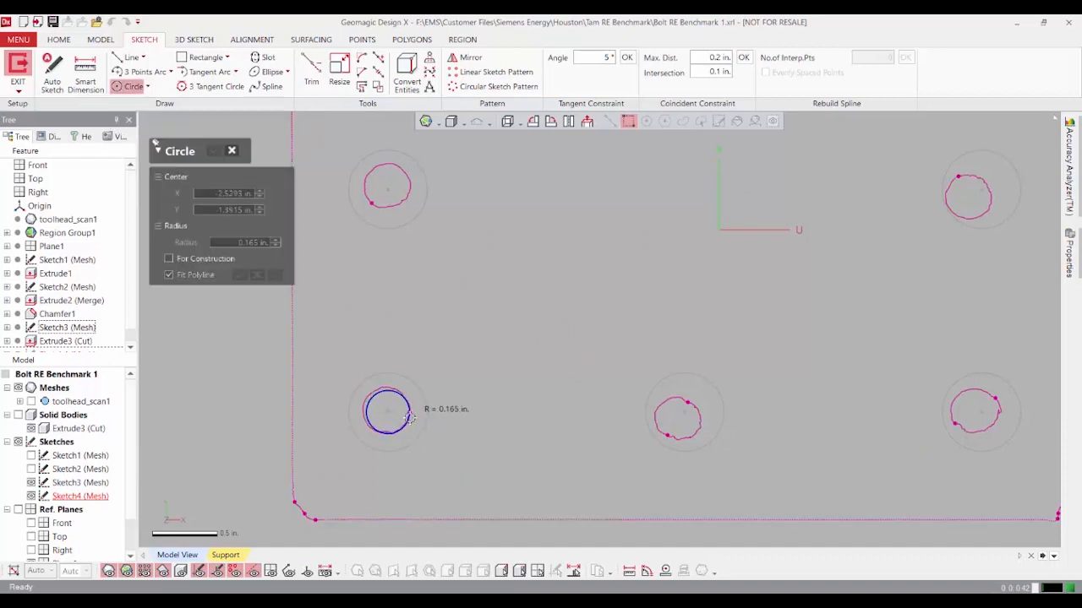
click(411, 418)
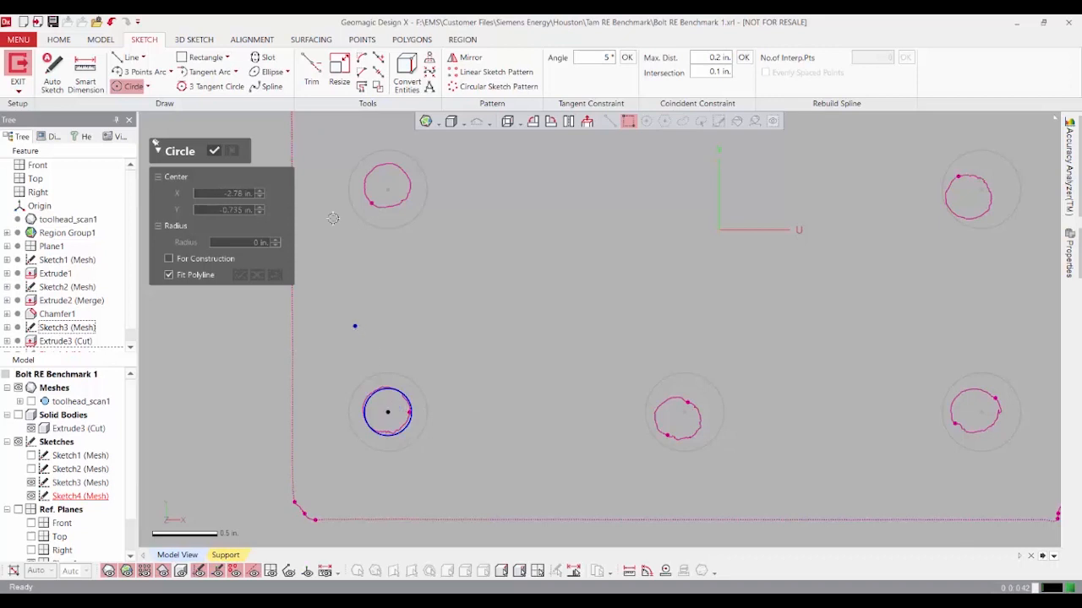
click(215, 152)
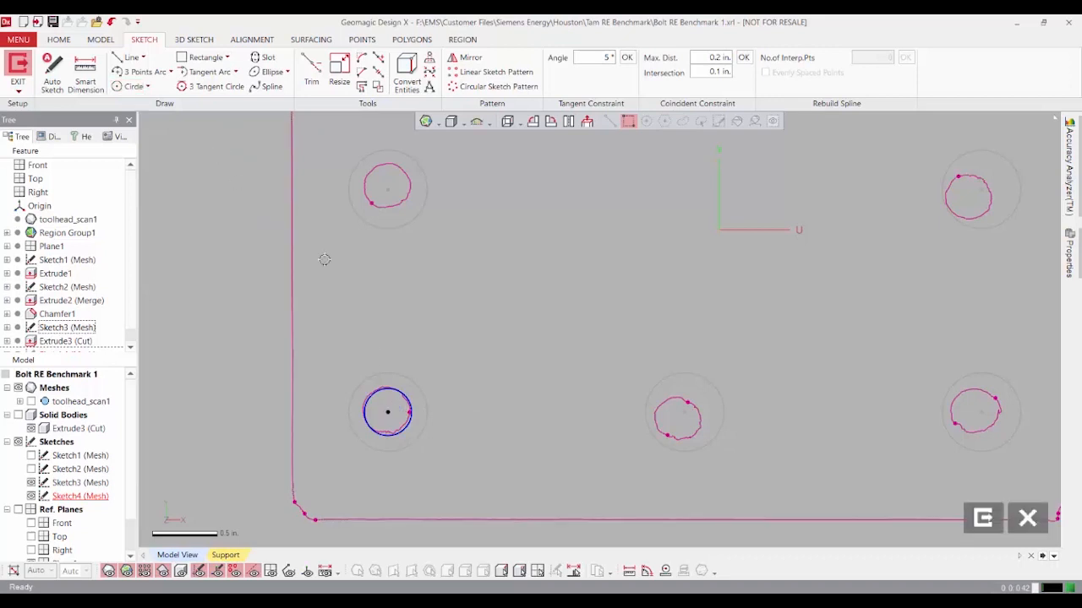
click(84, 72)
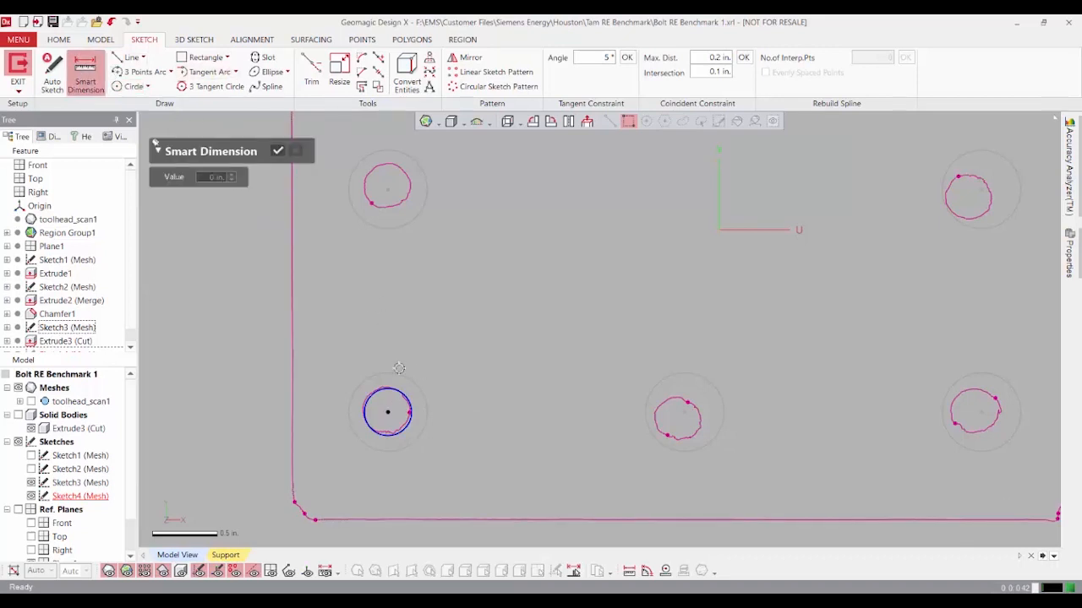
click(401, 392)
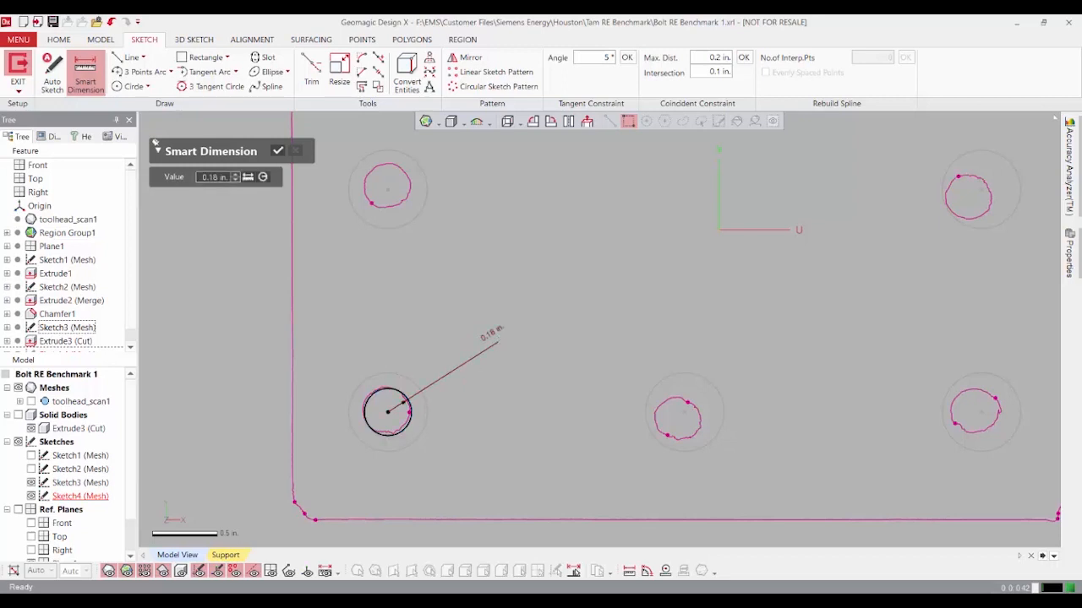
click(498, 341)
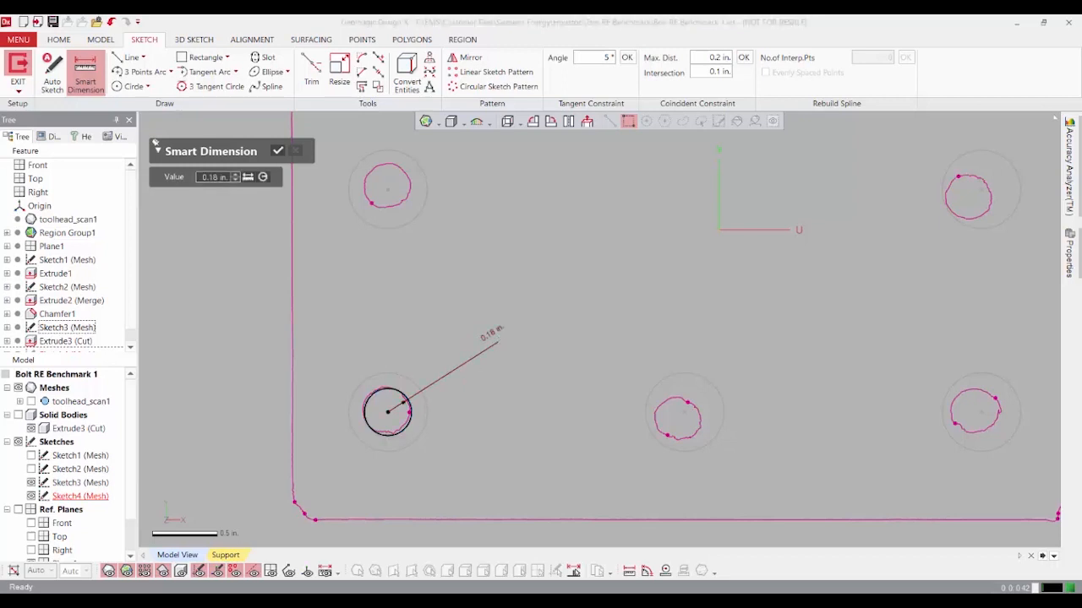
click(280, 153)
Step: Pattern the 0.18 in. circle linearly in a 3 by 3 grid, spaced about 2.2575 in. at 0° and 1.7 in. at 90°
mouse_move(645, 248)
middle_down()
mouse_move(529, 298)
mouse_move(482, 300)
middle_up()
scroll(530, 299, down, 3)
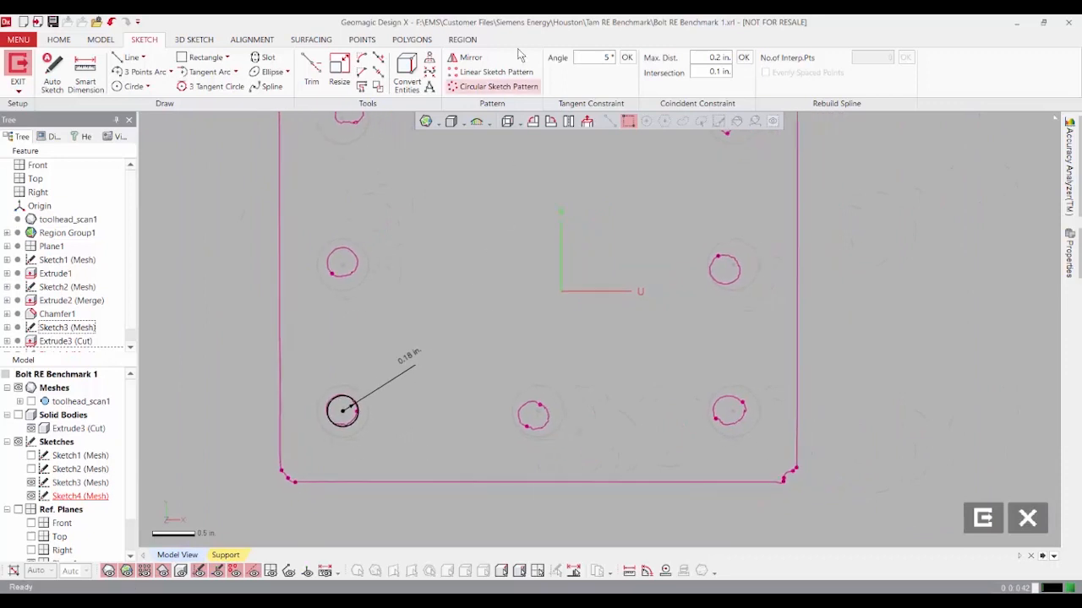
click(480, 73)
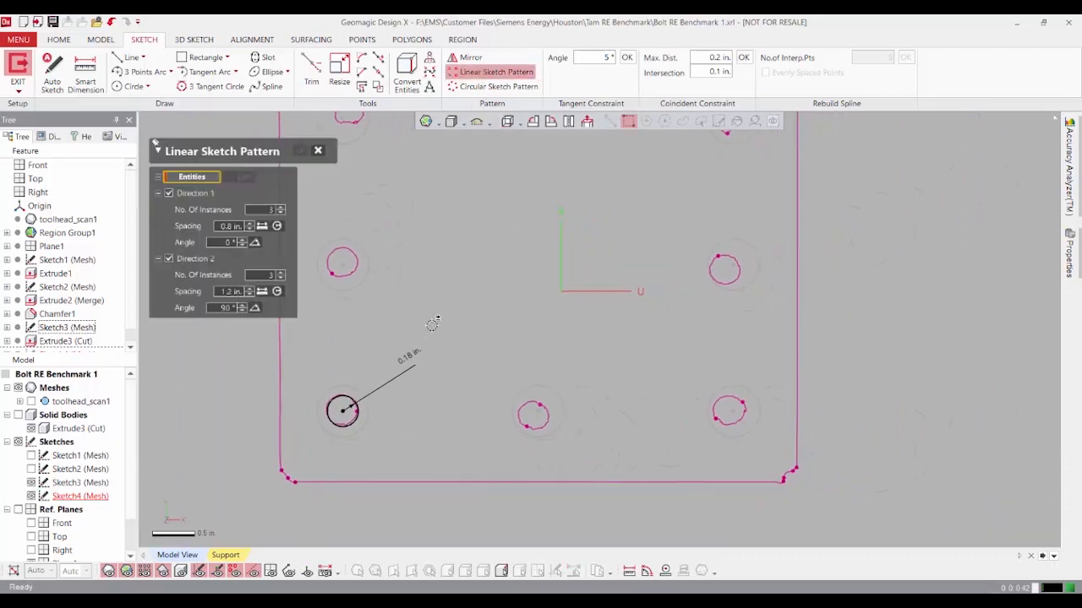
click(342, 393)
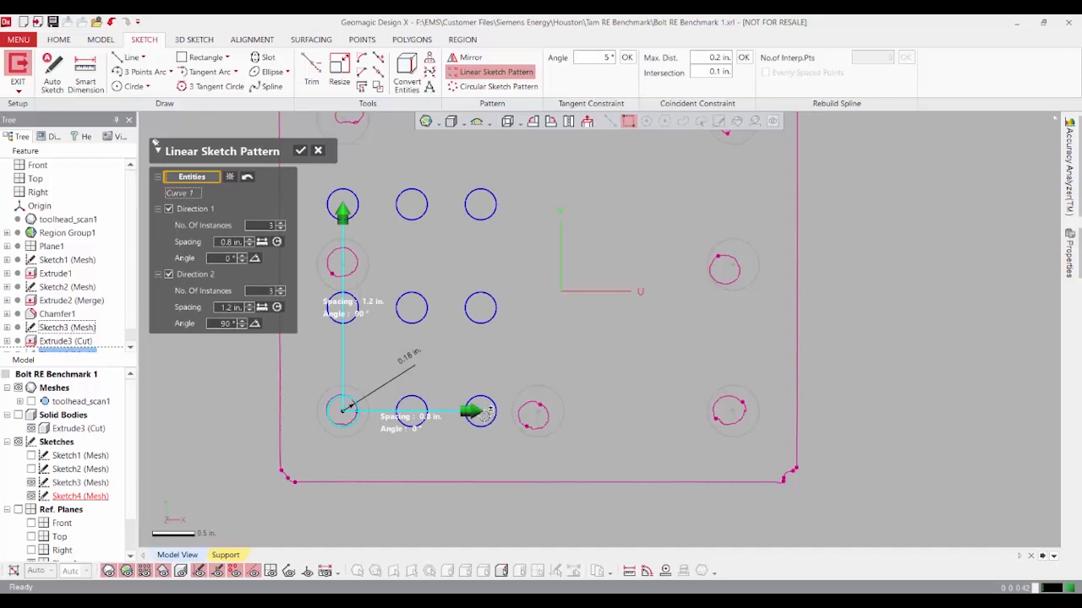
drag(478, 412, 730, 411)
middle_drag(554, 306, 678, 411)
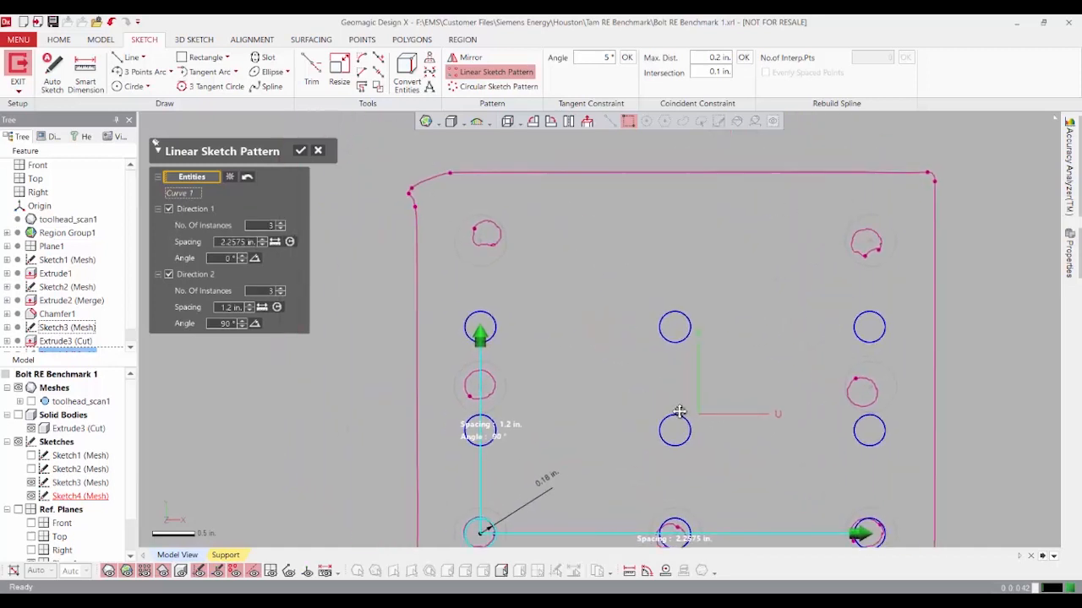
mouse_move(480, 331)
mouse_down()
mouse_move(481, 235)
mouse_move(481, 245)
mouse_up()
scroll(461, 165, up, 3)
scroll(617, 363, up, 3)
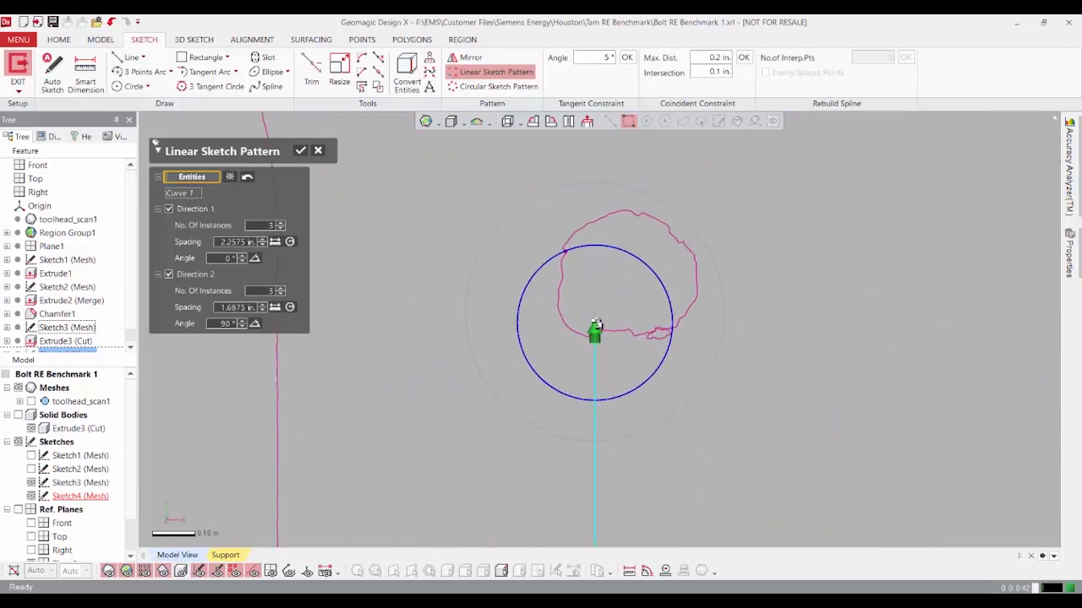
drag(595, 316, 595, 306)
scroll(681, 372, down, 5)
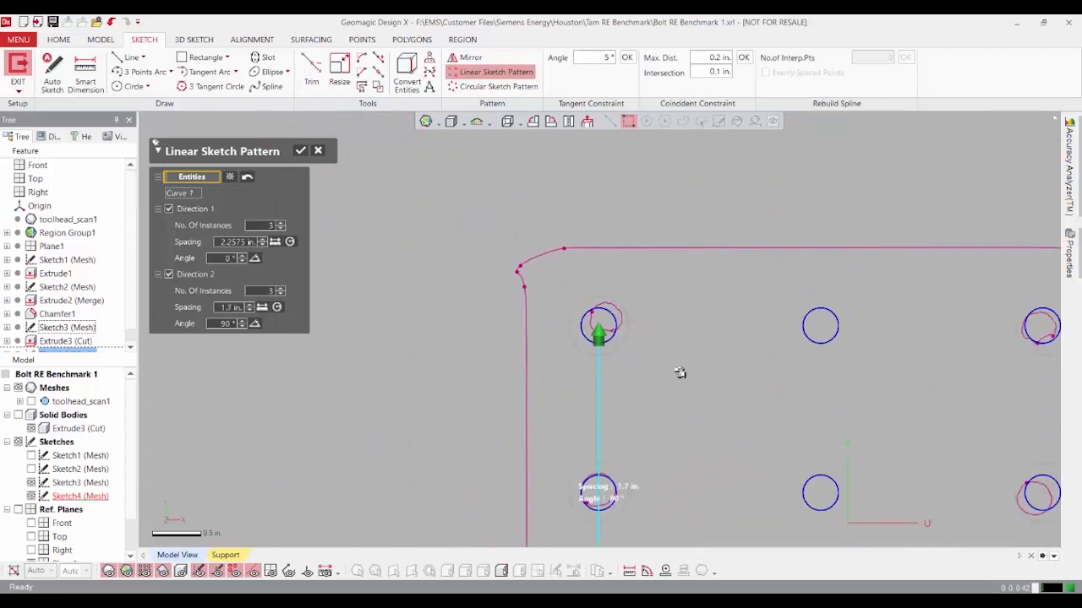
Step: Fine-tune the pattern's Direction 1 spacing to about 2.2625 in. to match the Sketch3 hole centres, and accept the linear pattern
middle_drag(817, 429, 684, 263)
scroll(684, 263, down, 2)
middle_drag(752, 311, 661, 291)
scroll(751, 394, up, 8)
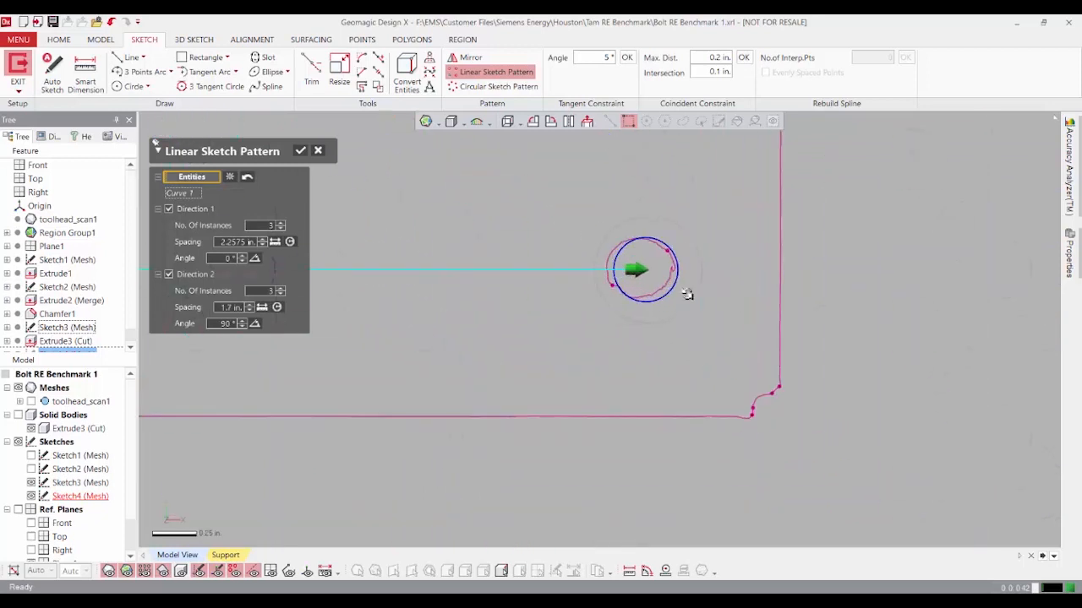
scroll(665, 376, up, 2)
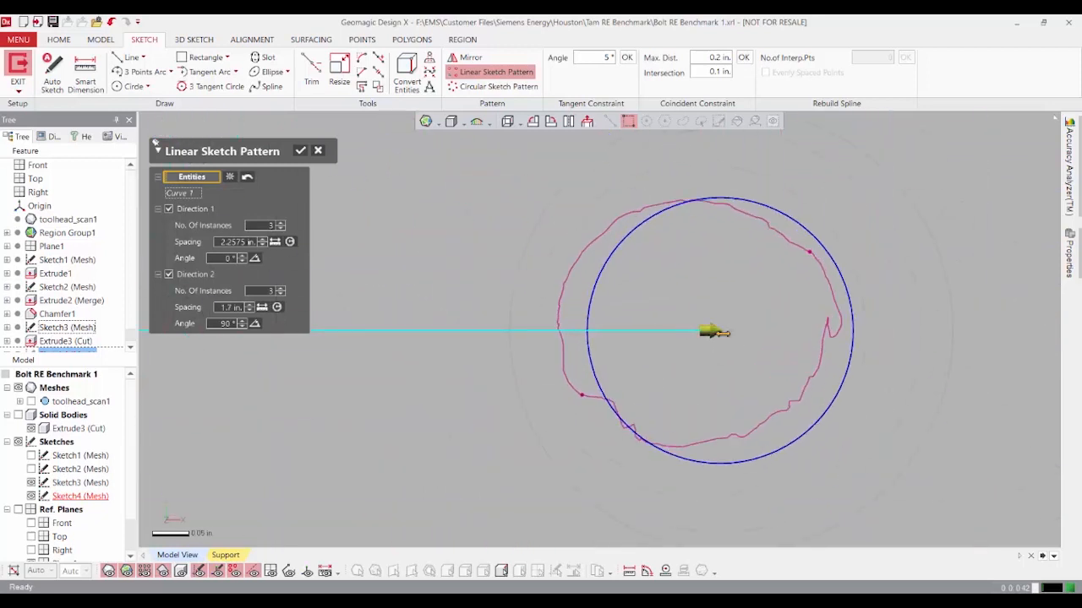
drag(733, 331, 741, 331)
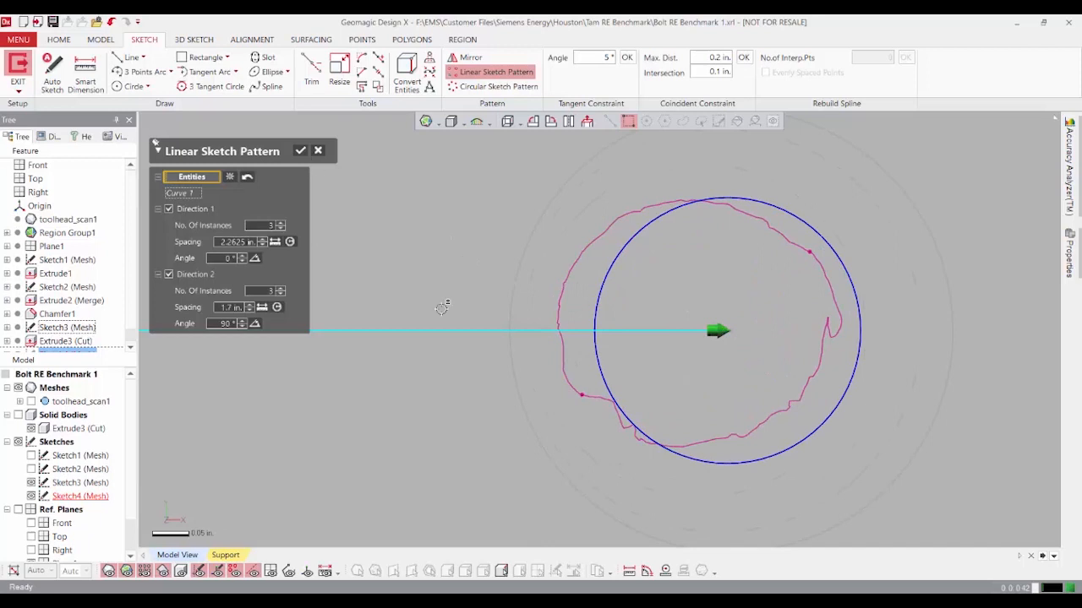
scroll(441, 309, down, 10)
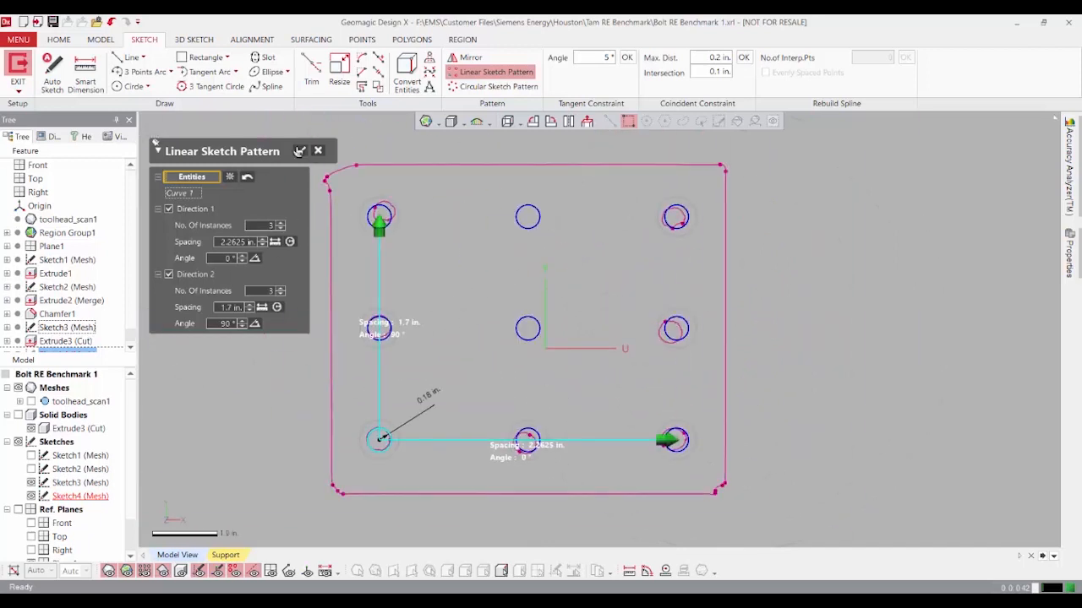
click(300, 152)
Step: Show the toolhead scan, delete the centre circle and the shaft-side middle circle that match no hole, and exit the sketch
right_drag(650, 368, 678, 262)
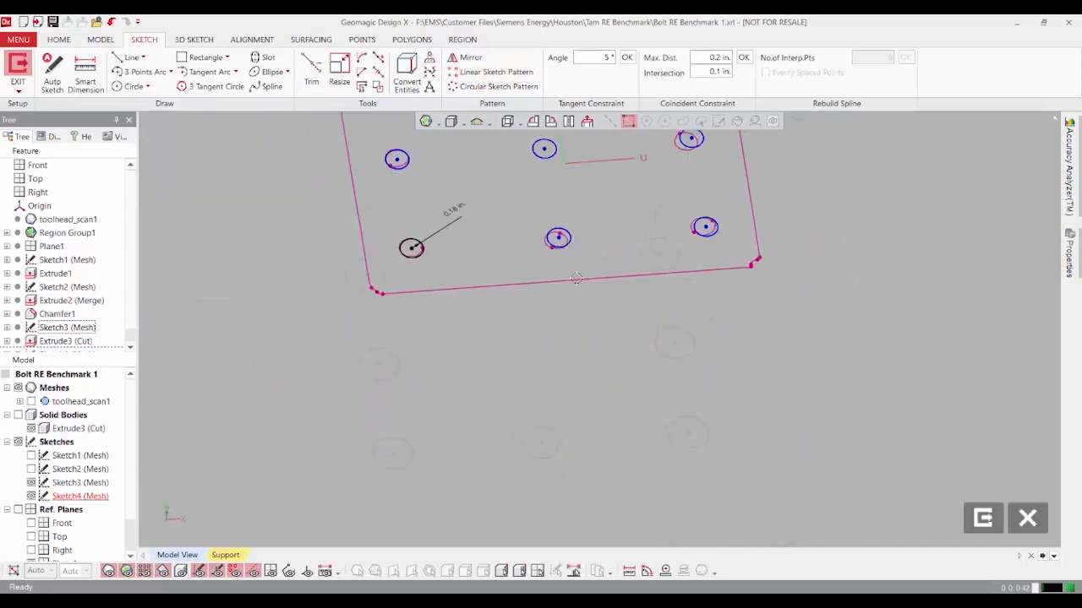
scroll(577, 280, down, 3)
ctrl+right_drag(556, 301, 552, 394)
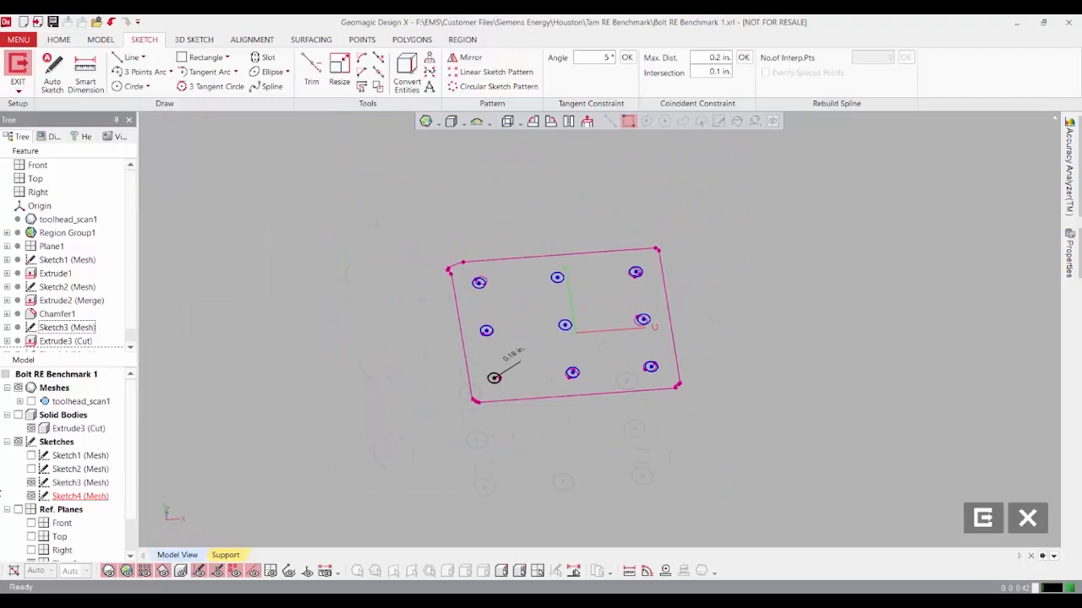
click(31, 403)
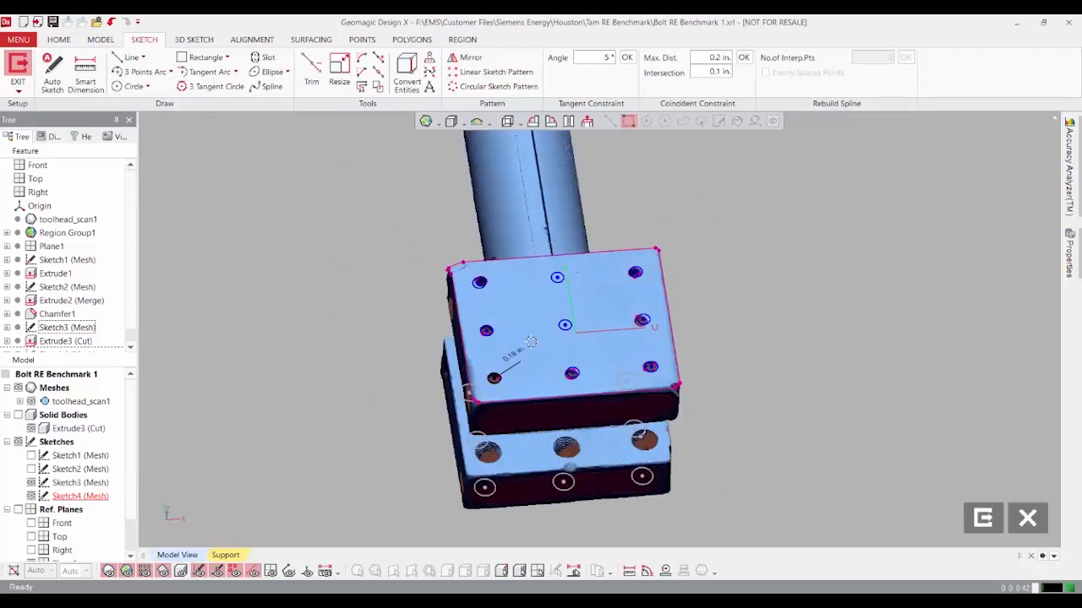
scroll(531, 341, up, 5)
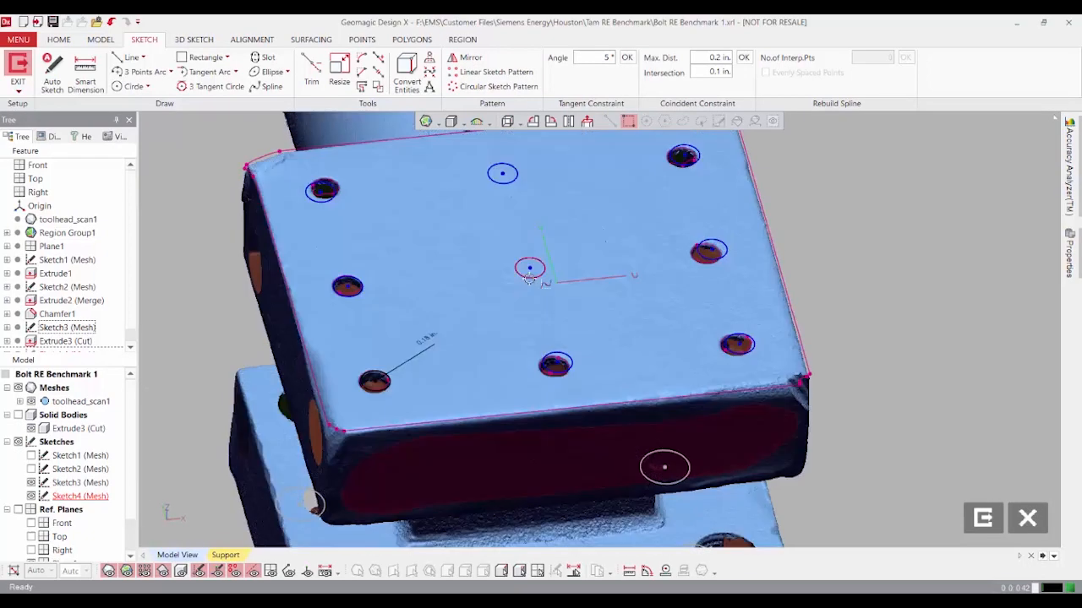
key(Delete)
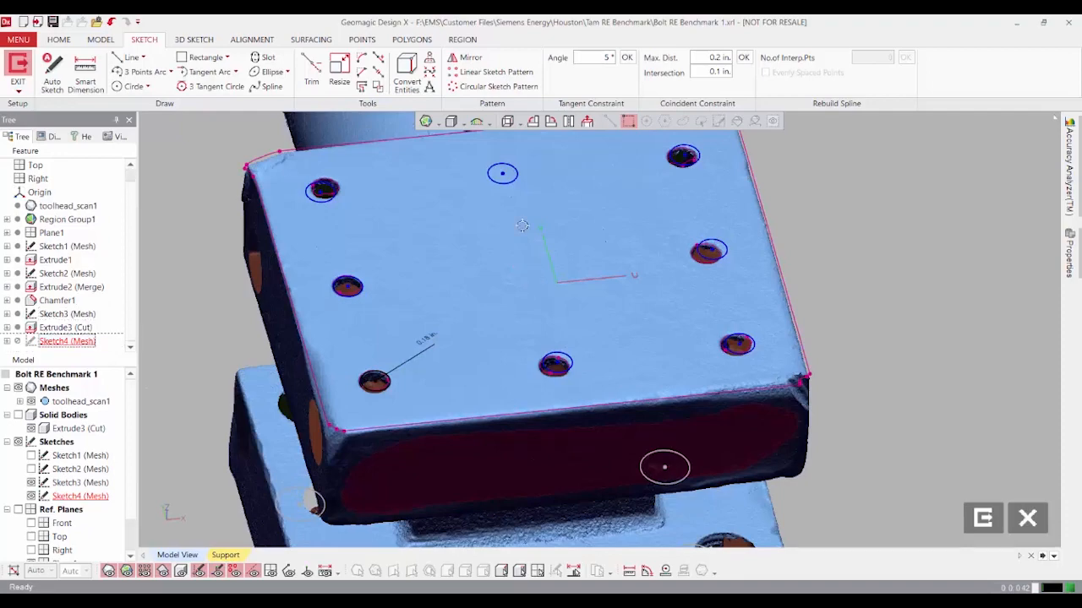
key(Delete)
scroll(783, 355, down, 3)
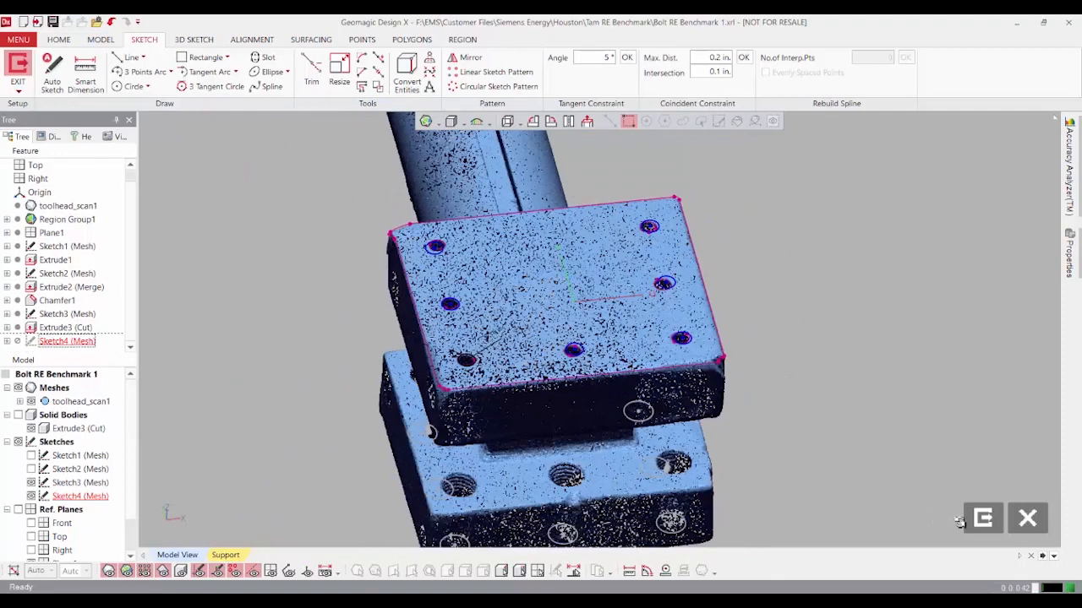
click(980, 519)
Step: Extrude the Sketch4 circles 0.5 in. in the flipped direction into the head as a cut
mouse_move(683, 356)
right_down()
mouse_move(670, 277)
mouse_move(496, 384)
mouse_move(620, 363)
mouse_move(622, 404)
mouse_move(515, 437)
mouse_move(529, 267)
mouse_move(400, 347)
right_up()
right_drag(581, 284, 264, 110)
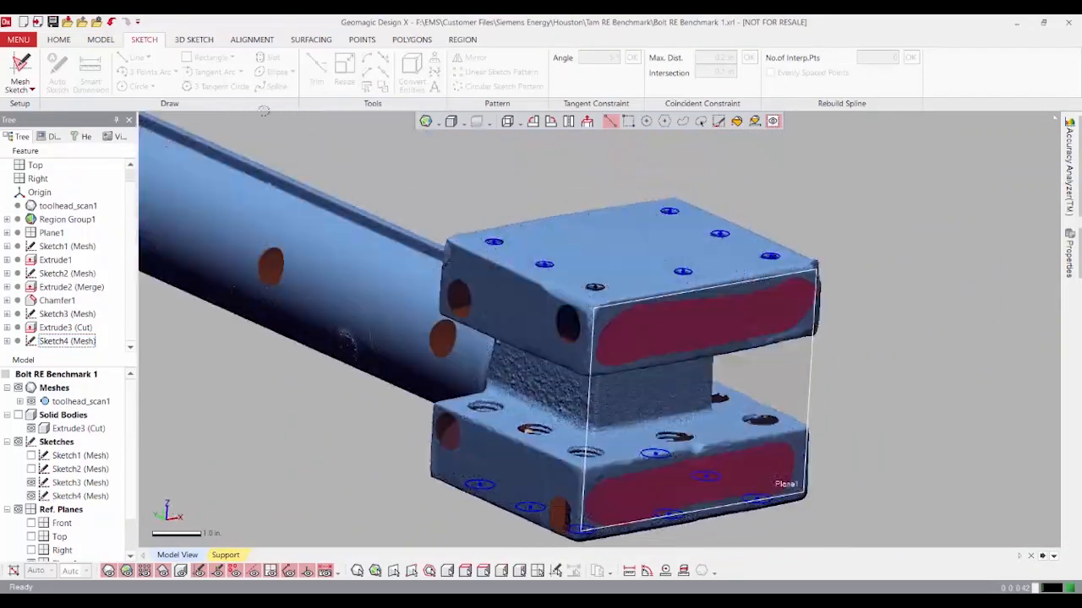
click(109, 42)
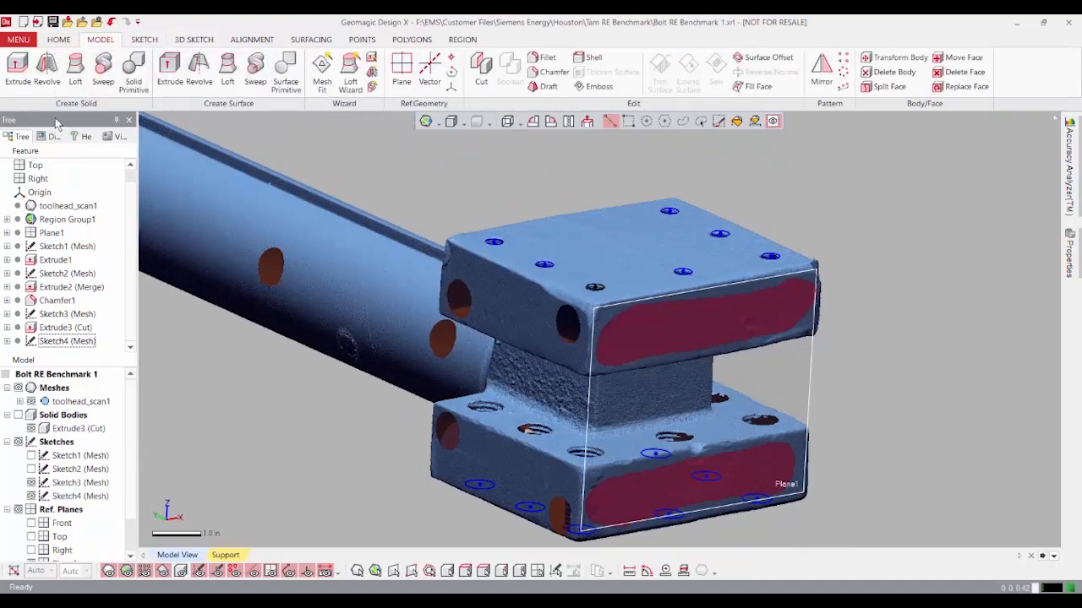
click(18, 69)
click(512, 237)
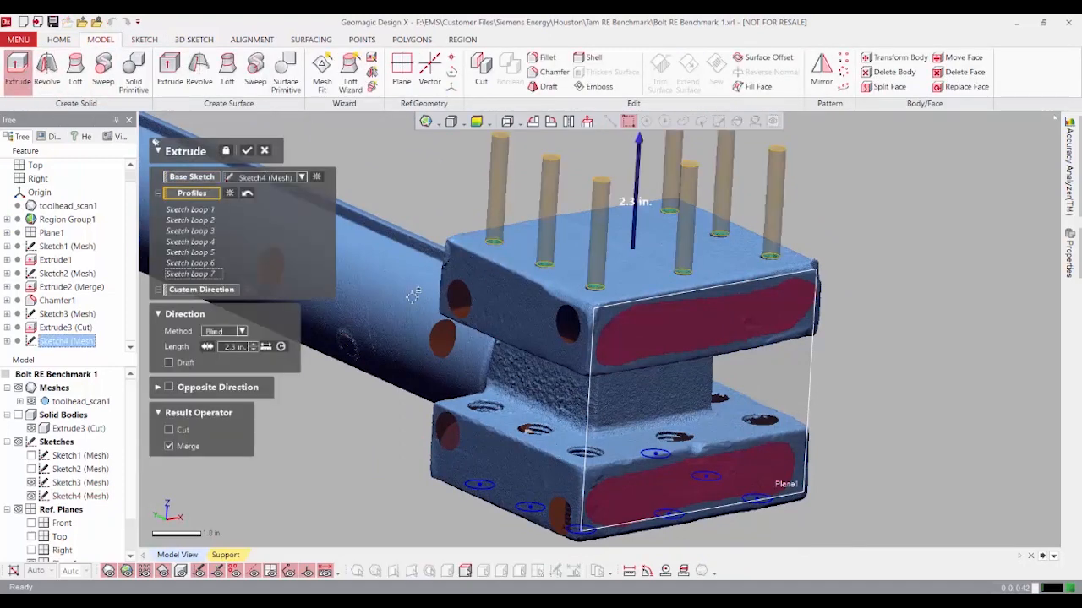
click(206, 348)
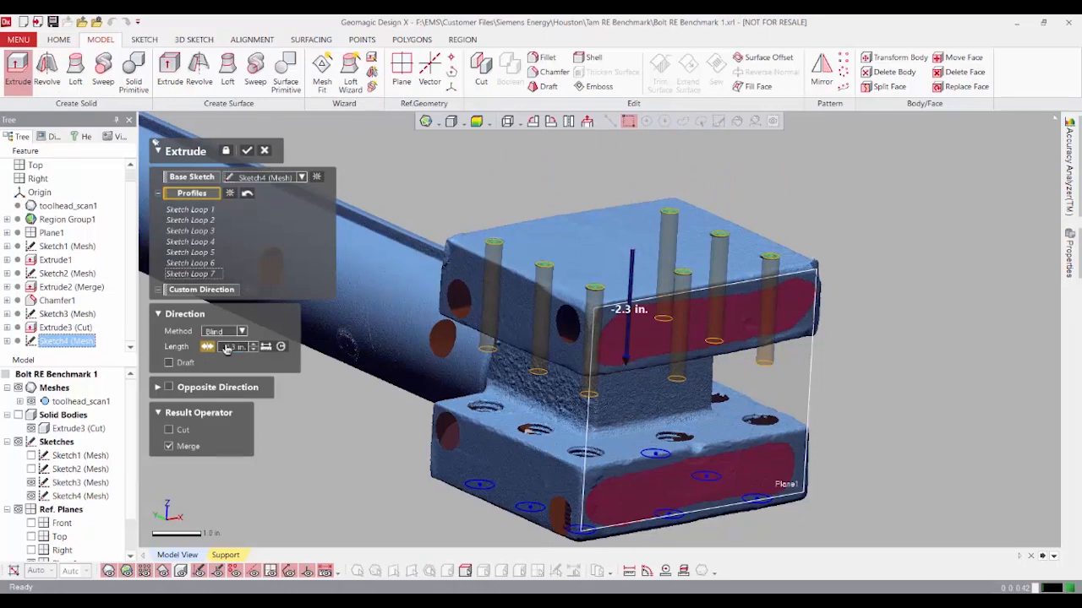
text(0.5)
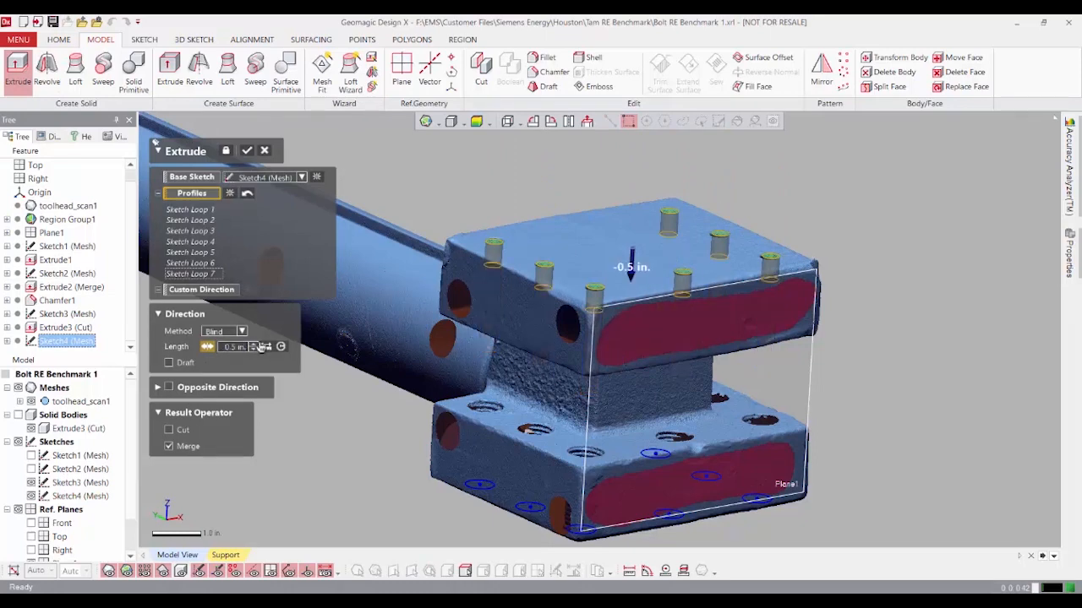
click(186, 432)
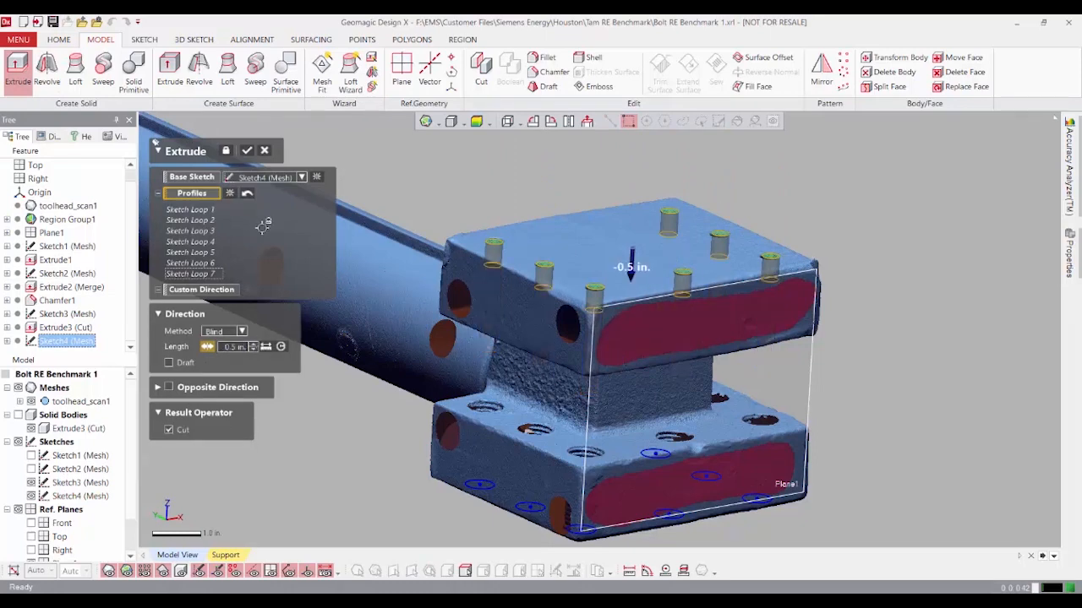
click(246, 152)
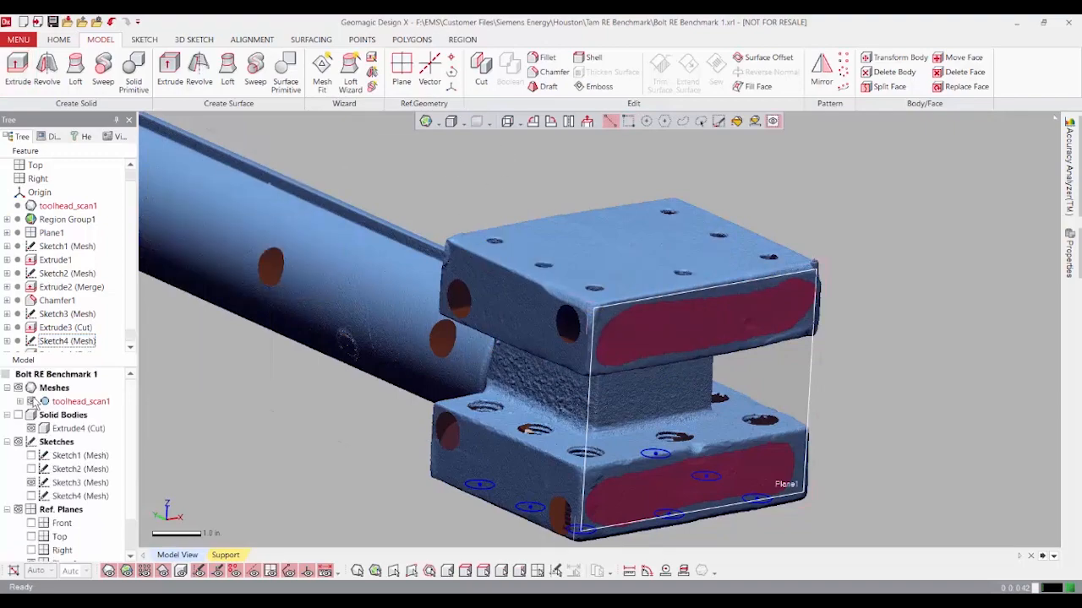
Step: Show the solid bodies and hide the toolhead scan to inspect the cut holes and the shaft
click(19, 416)
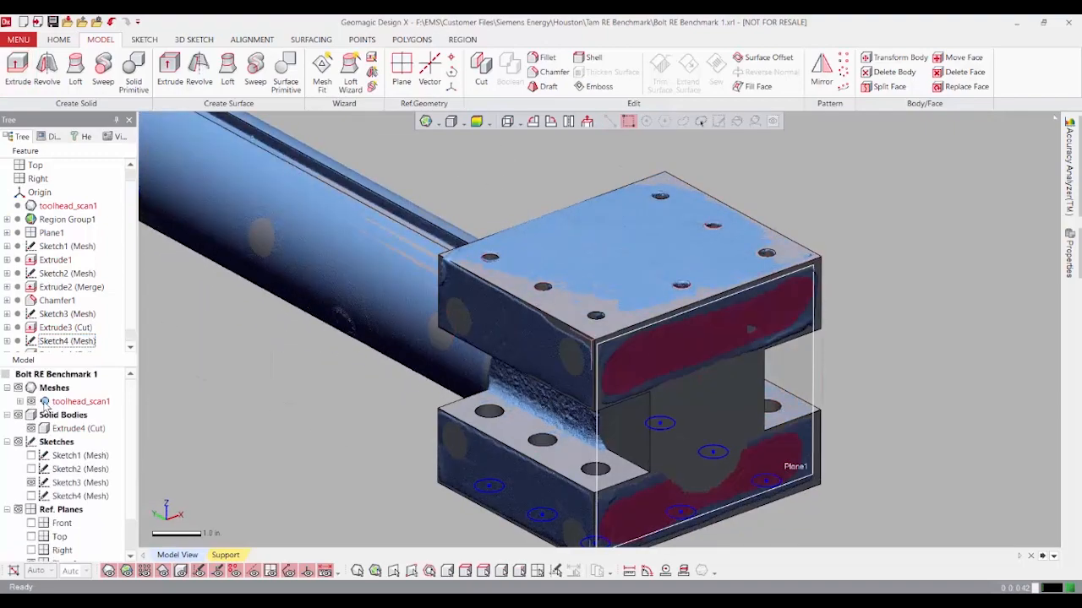
click(32, 403)
scroll(550, 285, down, 3)
right_drag(466, 305, 763, 391)
right_drag(769, 303, 733, 381)
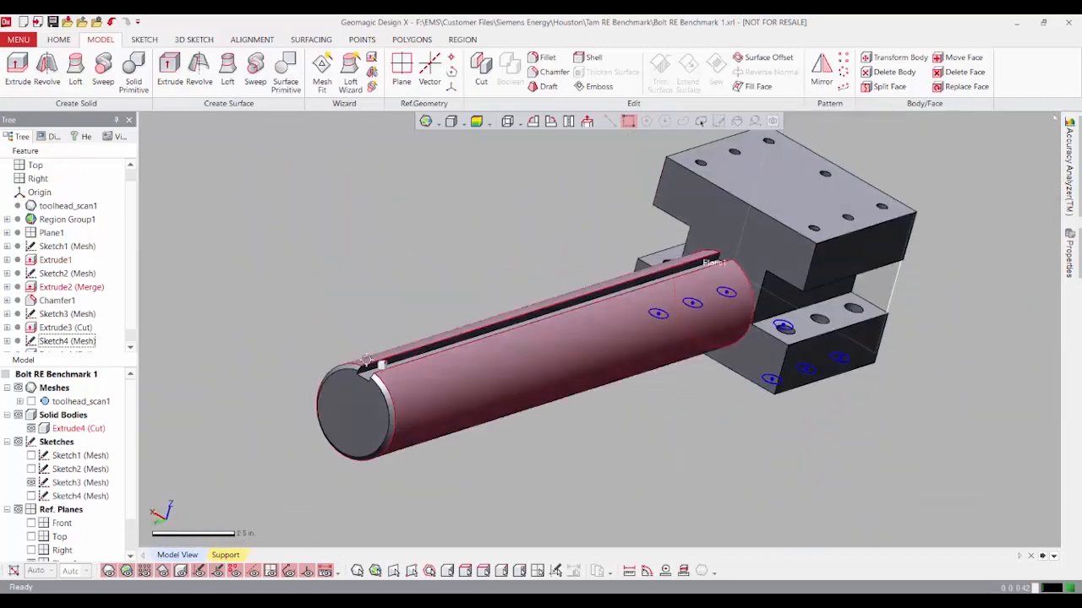
Step: Show the toolhead scan and hide the solid bodies to expose the closed slot on the scanned shaft
click(32, 401)
right_drag(667, 364, 397, 397)
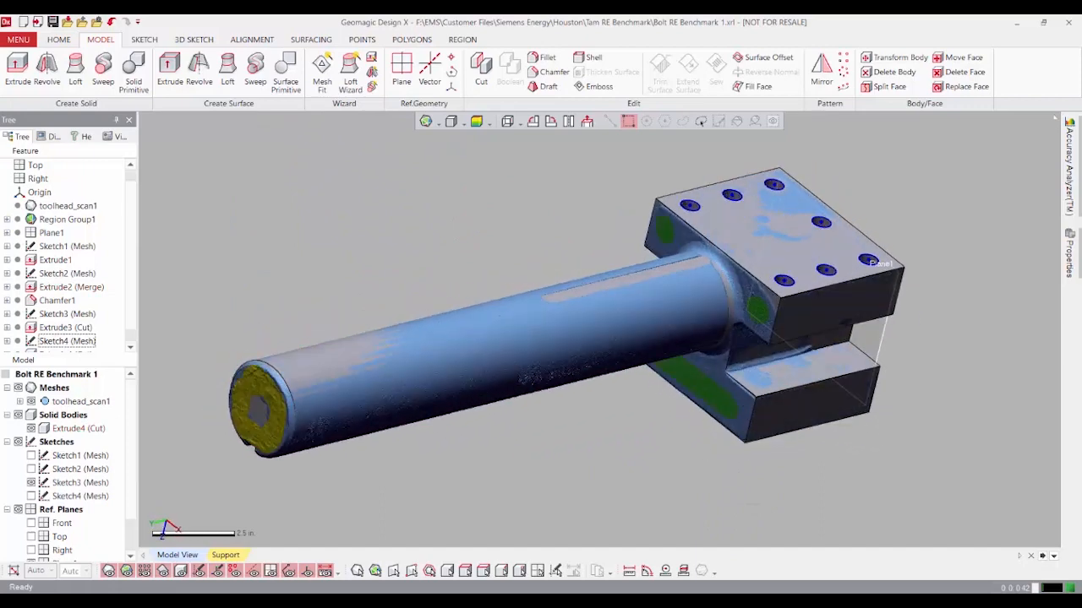
click(31, 415)
scroll(878, 287, up, 5)
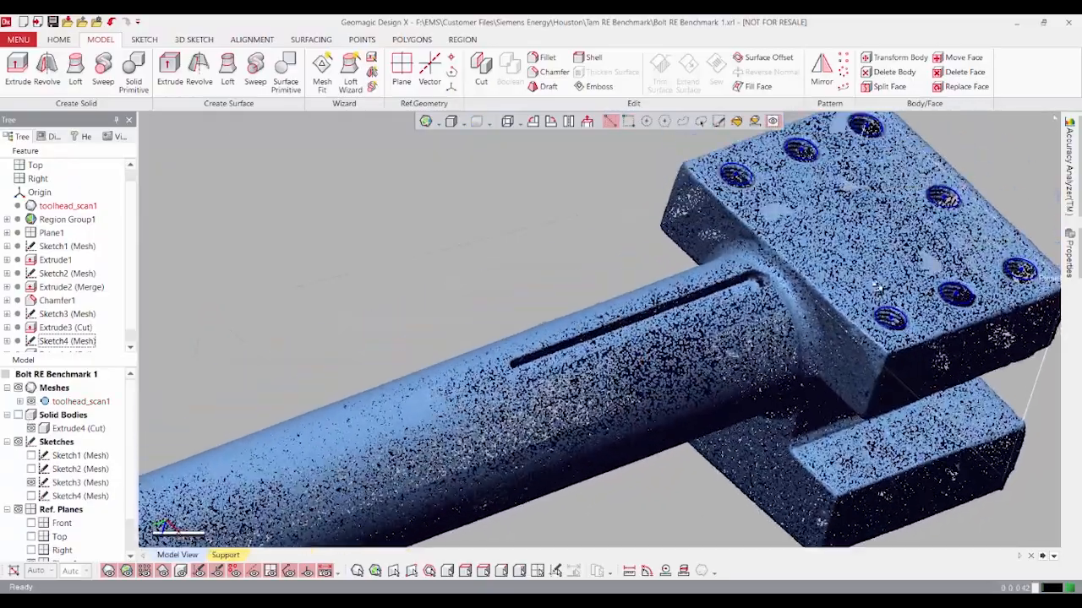
right_drag(879, 287, 541, 279)
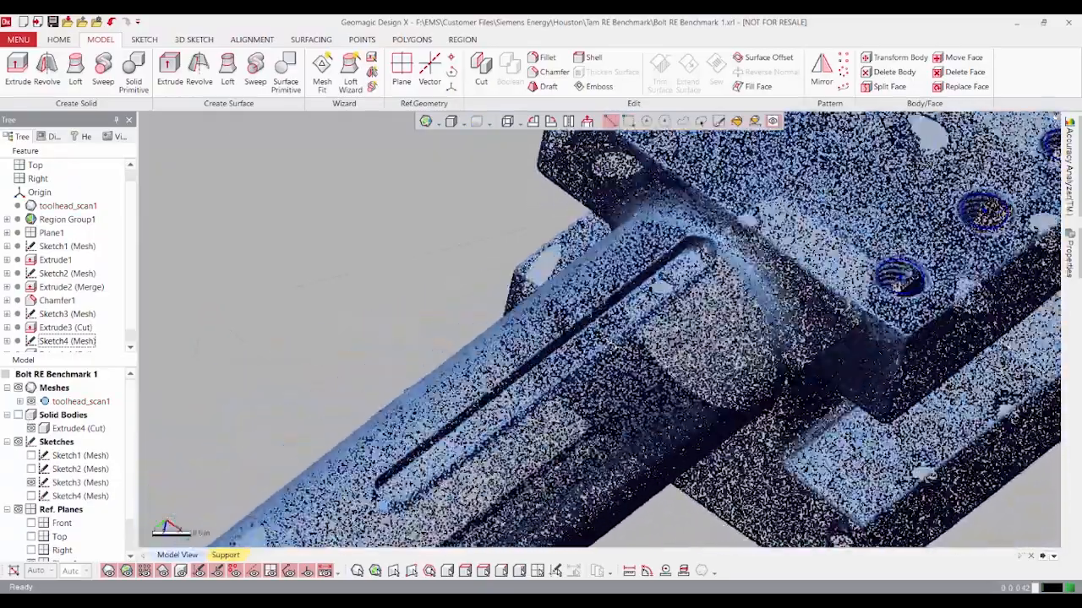
mouse_move(611, 345)
right_down()
mouse_move(616, 254)
mouse_move(612, 295)
right_up()
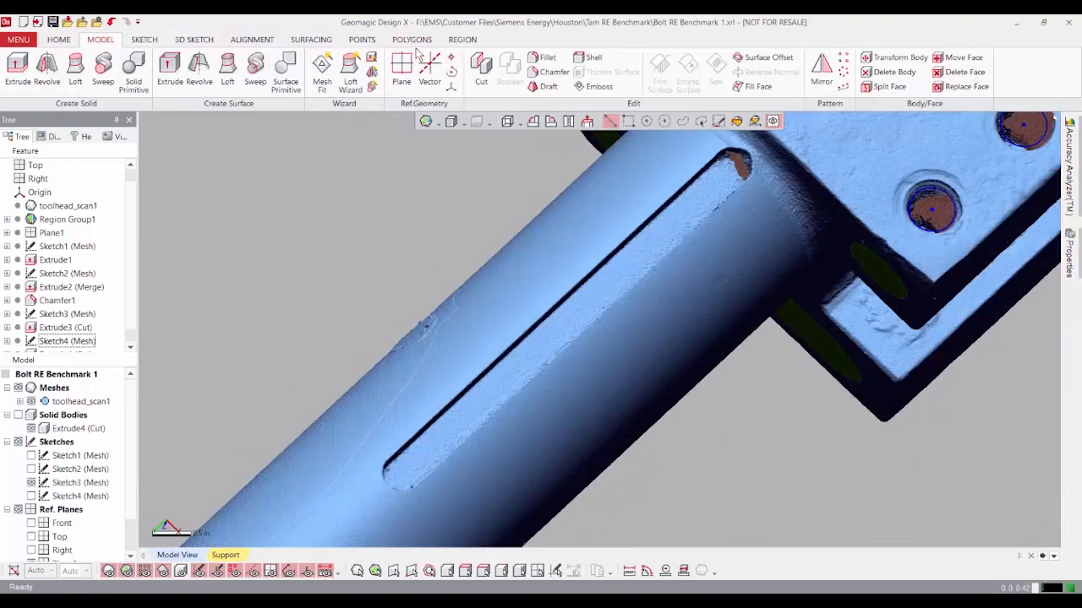
Step: Select the mesh faces in a narrow rectangle along the floor of the shaft's closed slot and insert them as a region
click(463, 40)
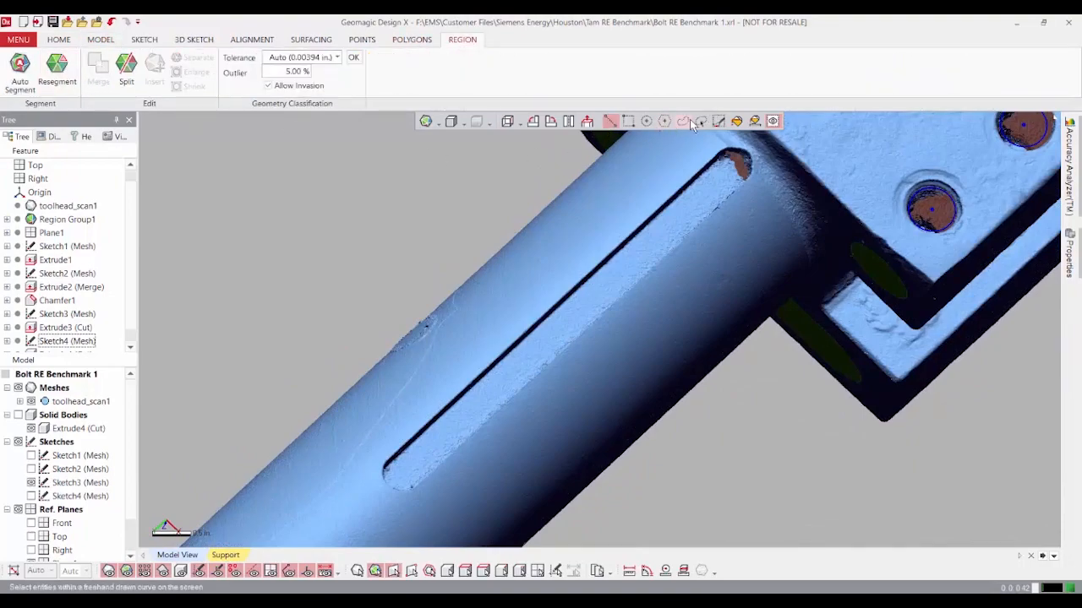
right_drag(871, 363, 621, 469)
right_drag(549, 239, 547, 208)
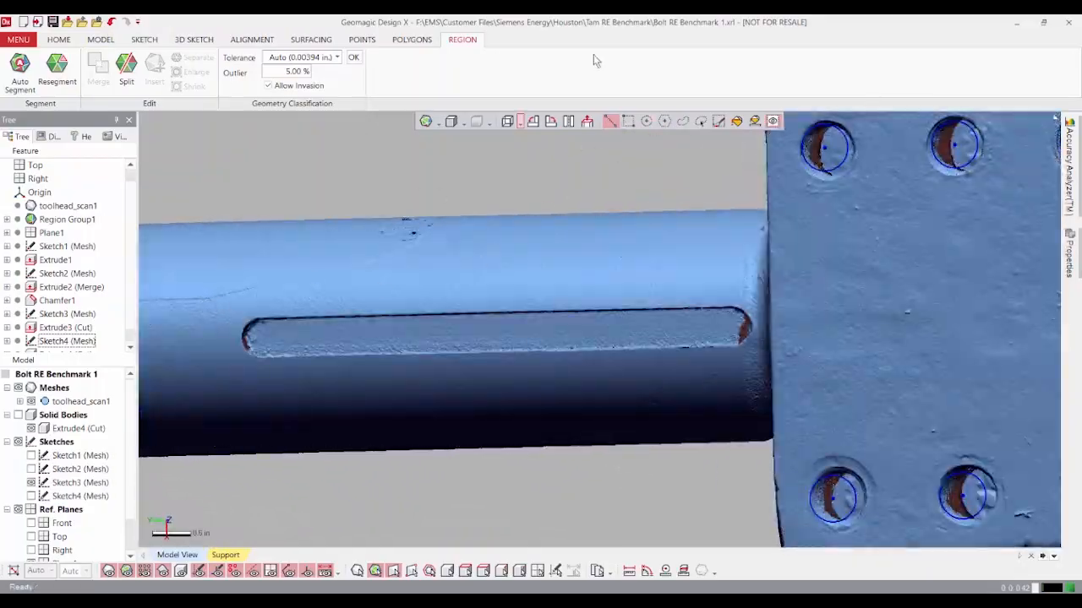
click(520, 123)
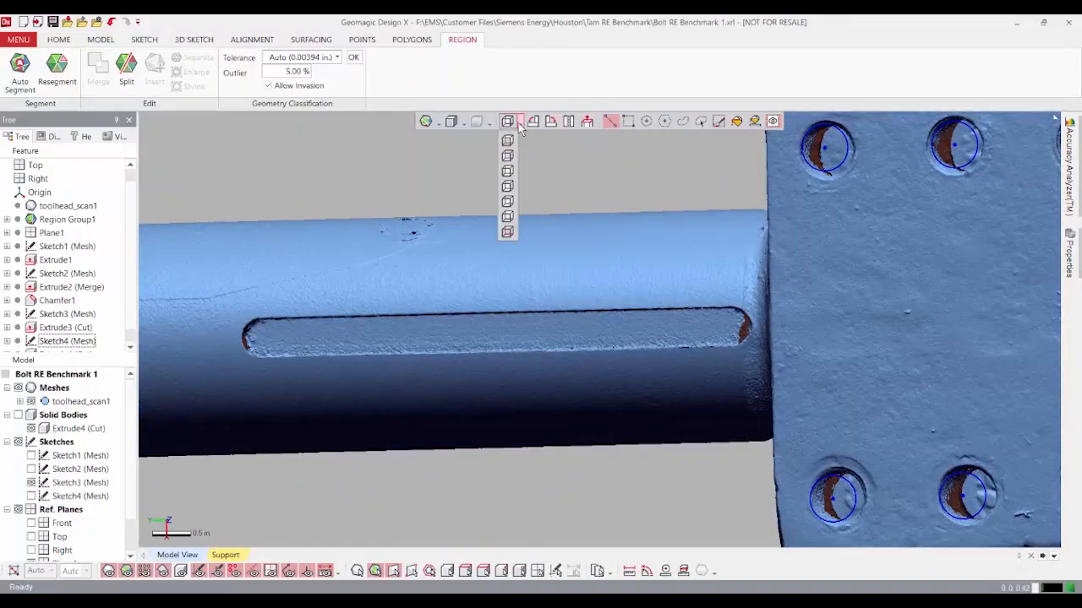
click(509, 141)
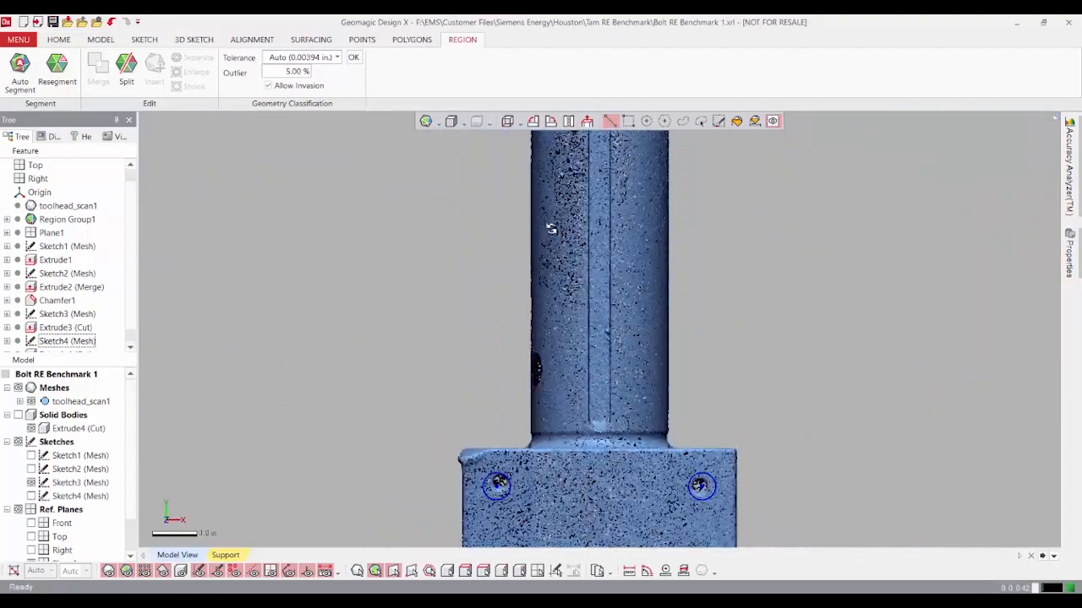
click(569, 122)
scroll(562, 280, up, 5)
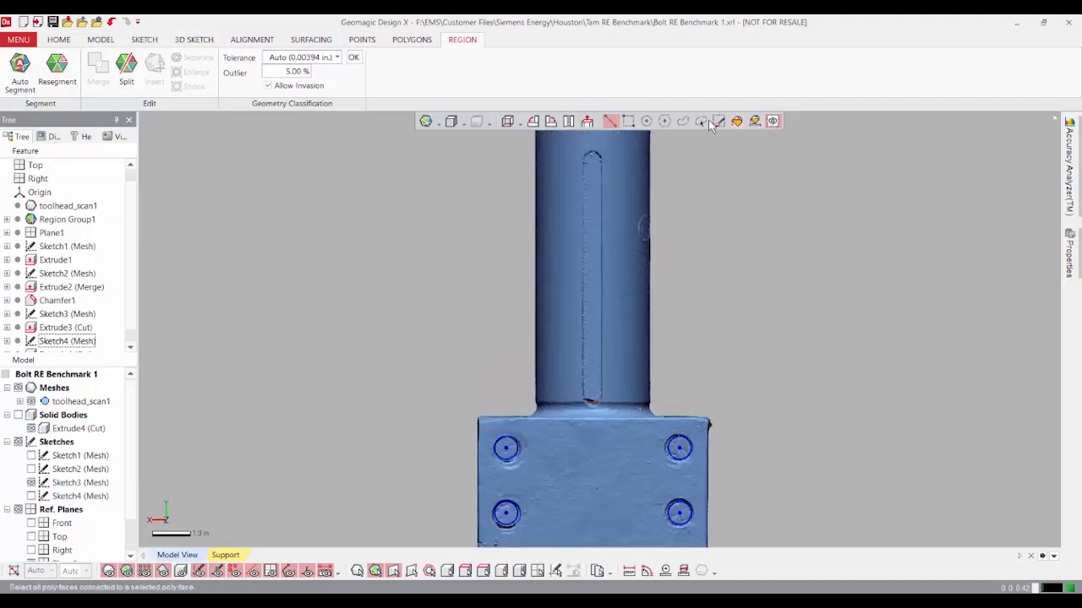
click(629, 122)
scroll(594, 194, up, 2)
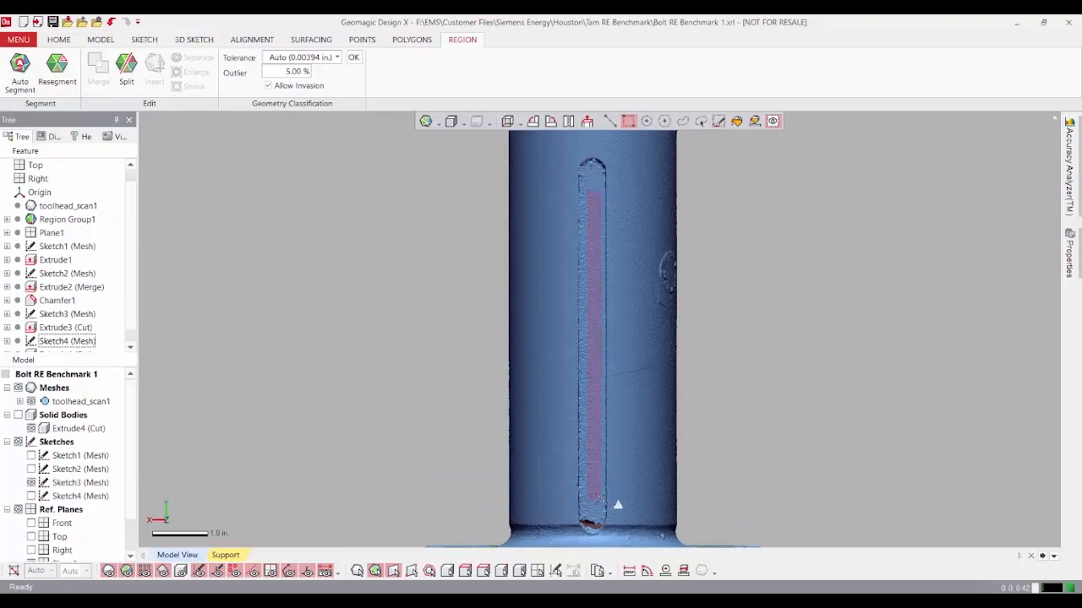
click(616, 502)
right_drag(616, 502, 615, 362)
scroll(615, 362, up, 2)
right_drag(769, 315, 682, 267)
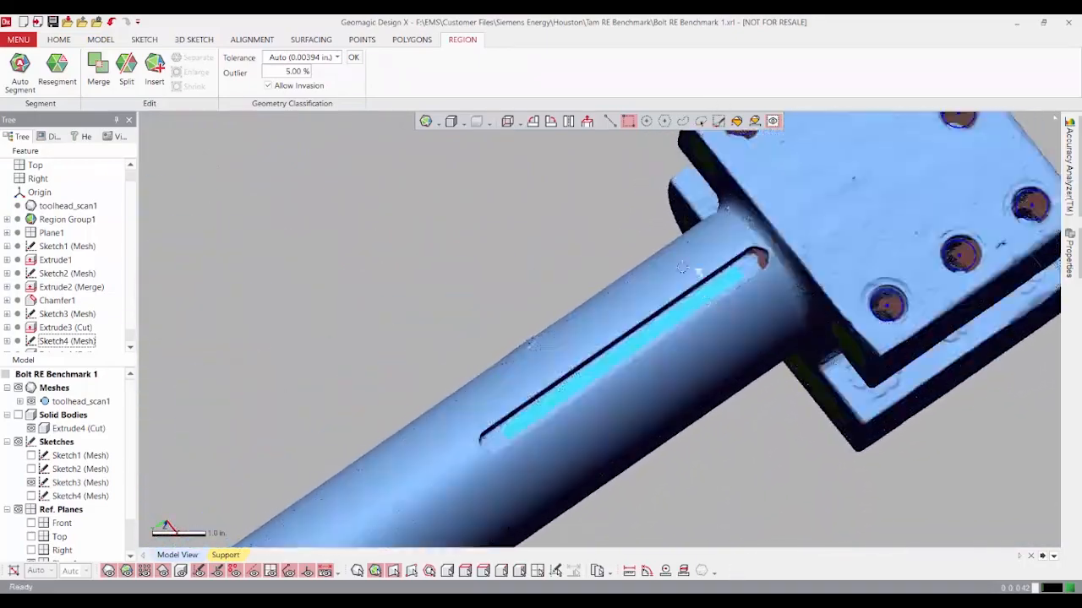
click(154, 68)
mouse_move(507, 377)
right_down()
mouse_move(599, 326)
mouse_move(600, 266)
right_up()
scroll(597, 294, down, 3)
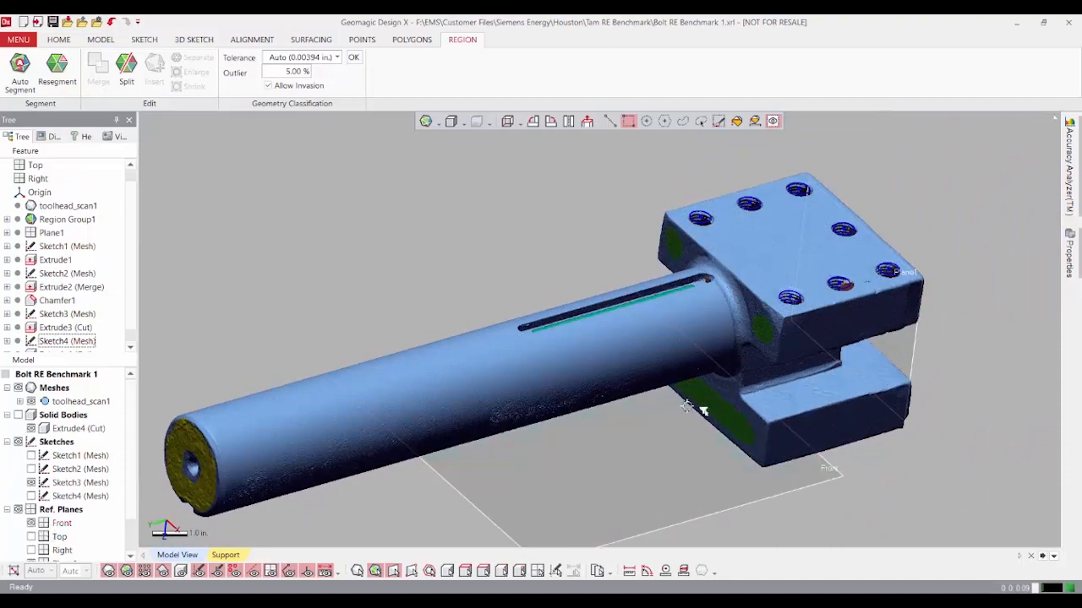
Step: Add a reference plane extracted from the slot floor region, with its axis constraint direction taken from the Front plane
mouse_move(642, 321)
right_down()
mouse_move(651, 307)
mouse_move(681, 374)
mouse_move(591, 332)
mouse_move(596, 300)
right_up()
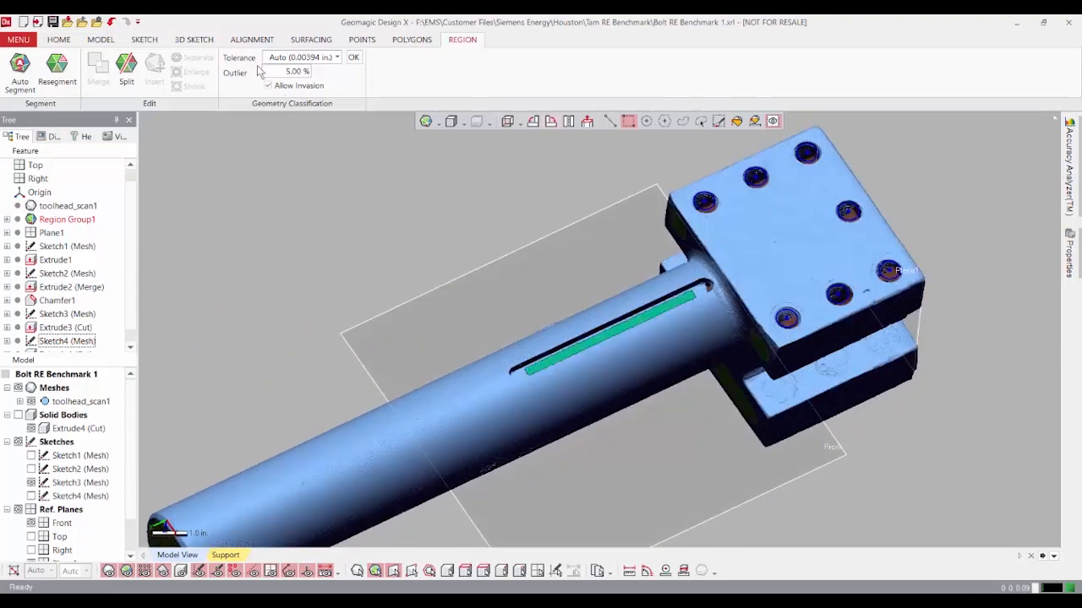
click(106, 41)
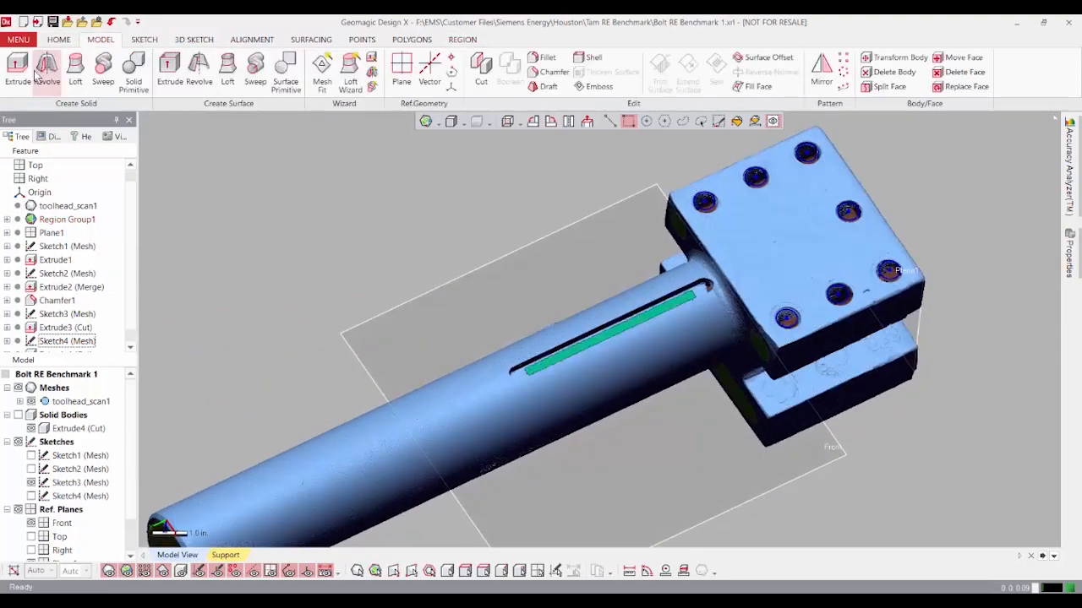
click(402, 70)
click(227, 196)
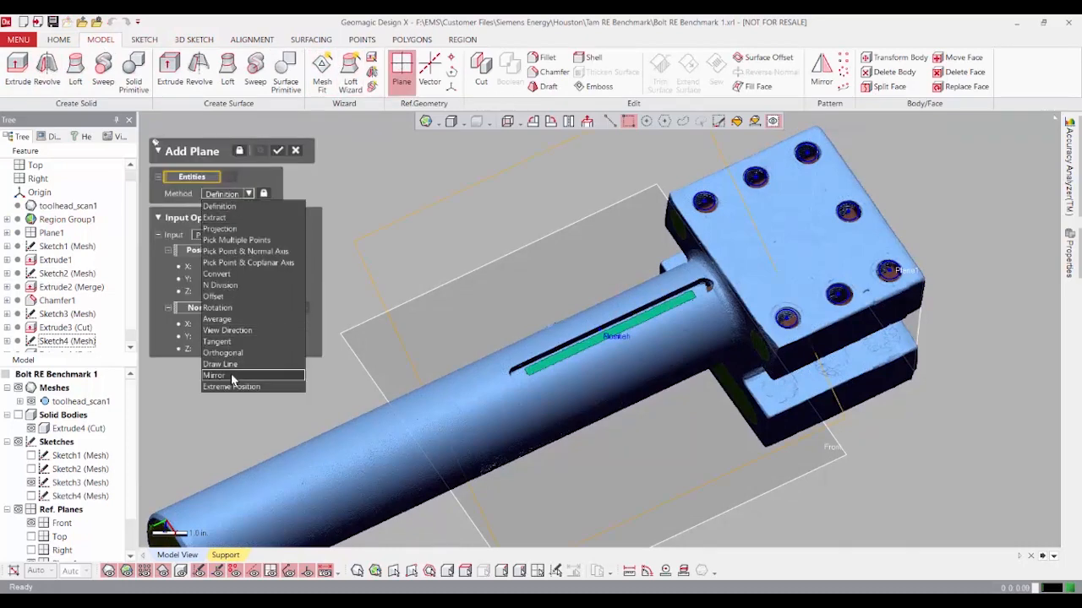
click(642, 317)
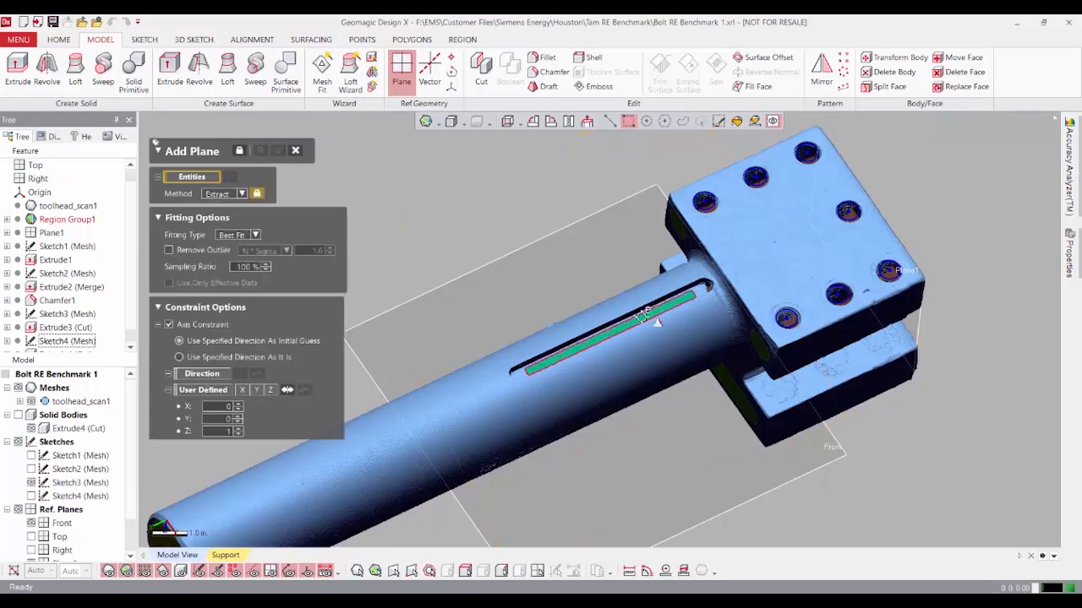
click(621, 328)
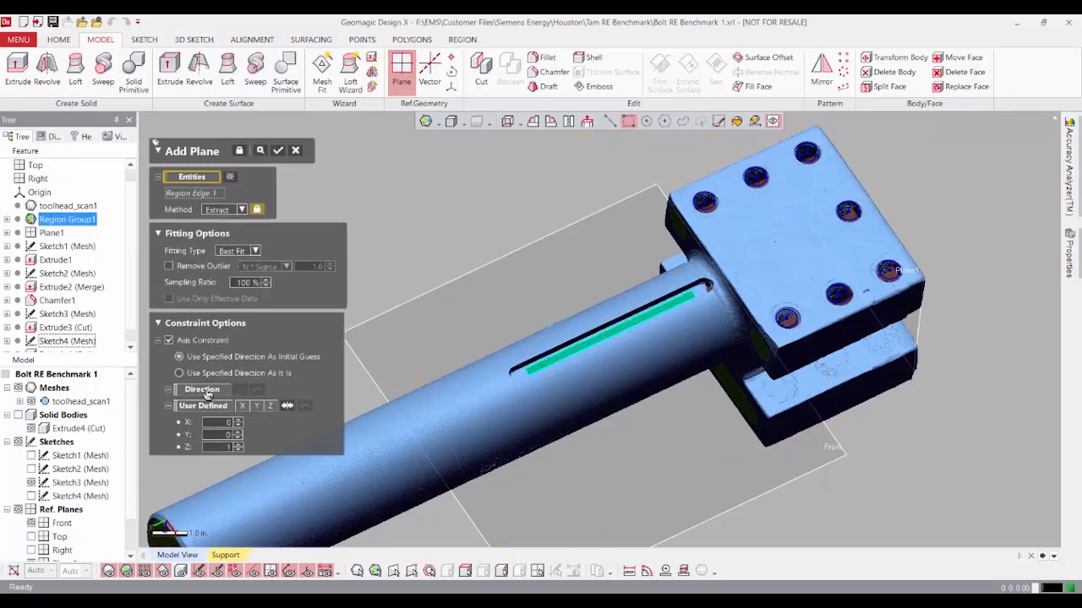
click(208, 390)
click(504, 262)
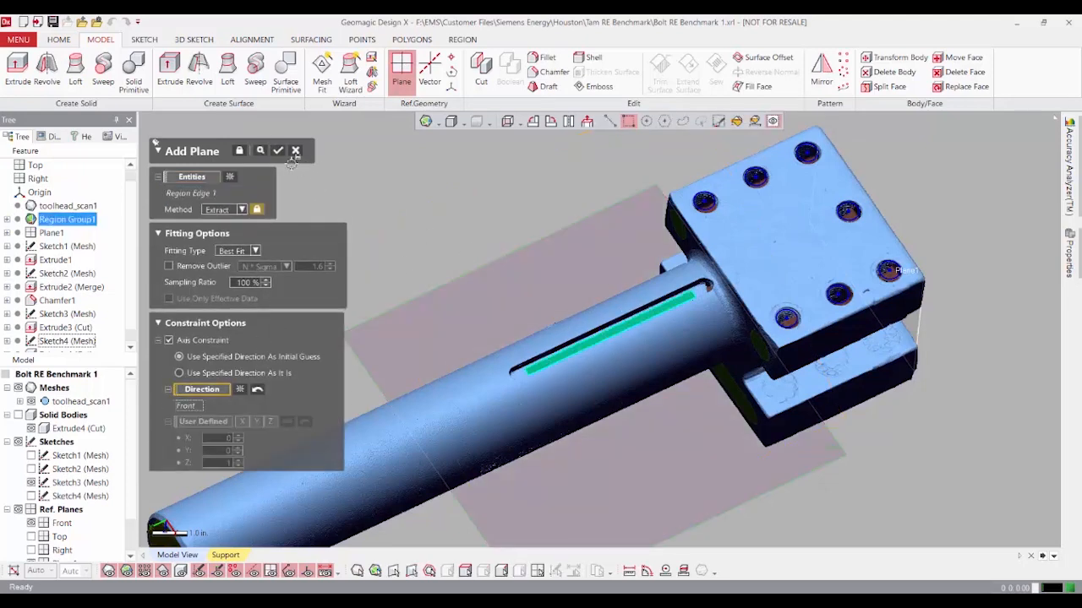
click(279, 152)
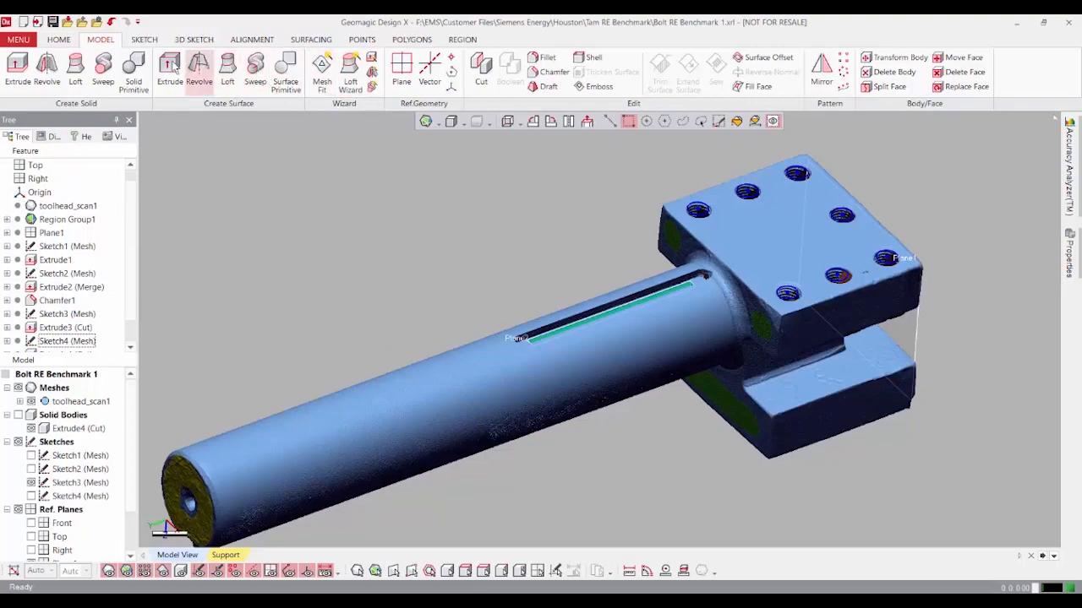
Step: Set up a planar mesh sketch on the slot floor plane with the section polyline offset 0.15 in. from the base plane
click(144, 39)
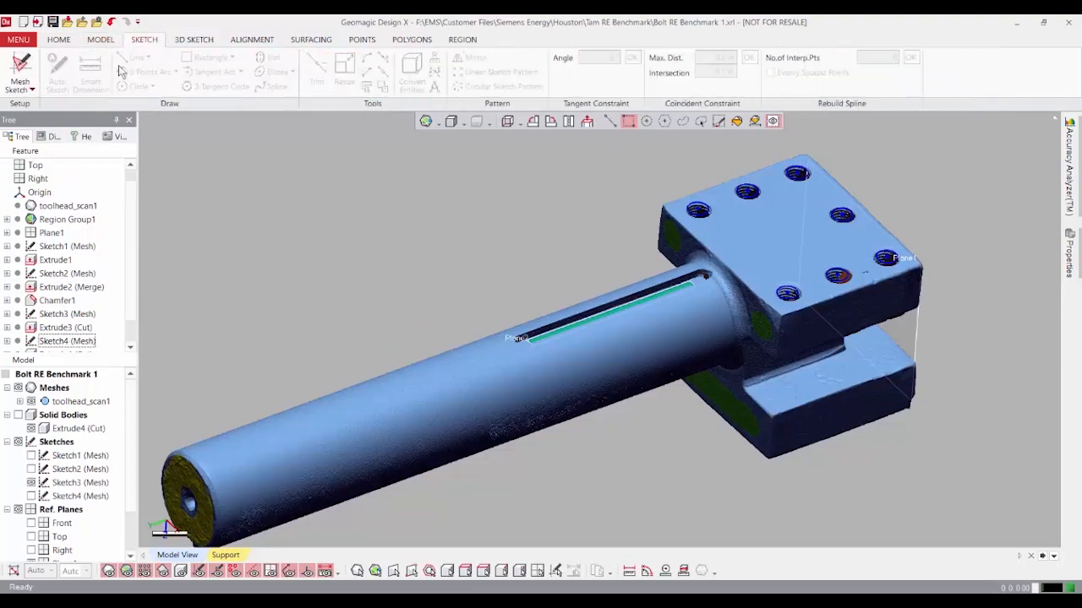
click(20, 68)
click(638, 287)
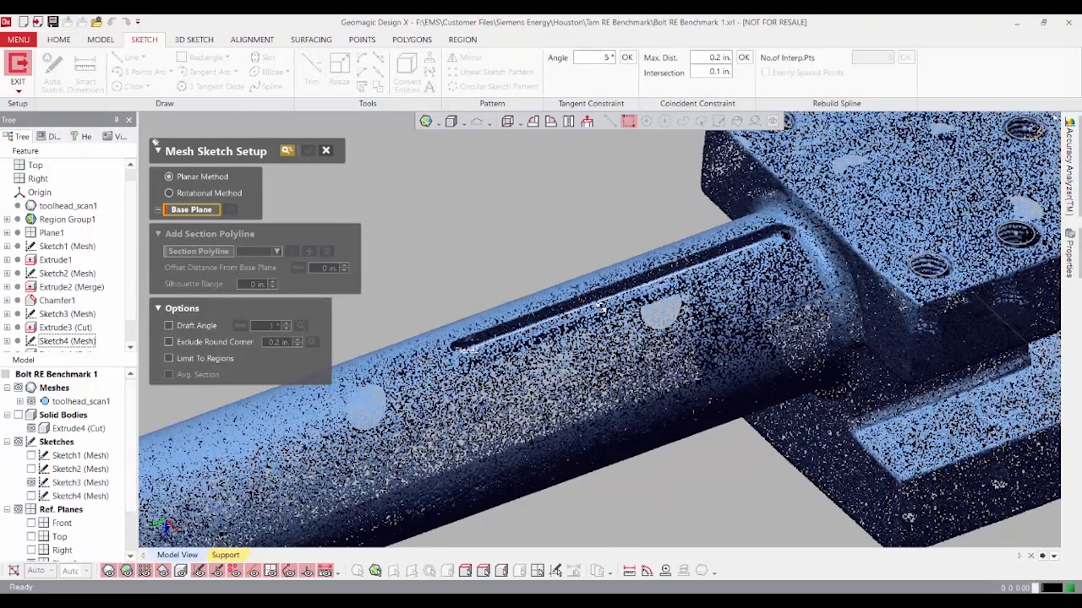
click(646, 340)
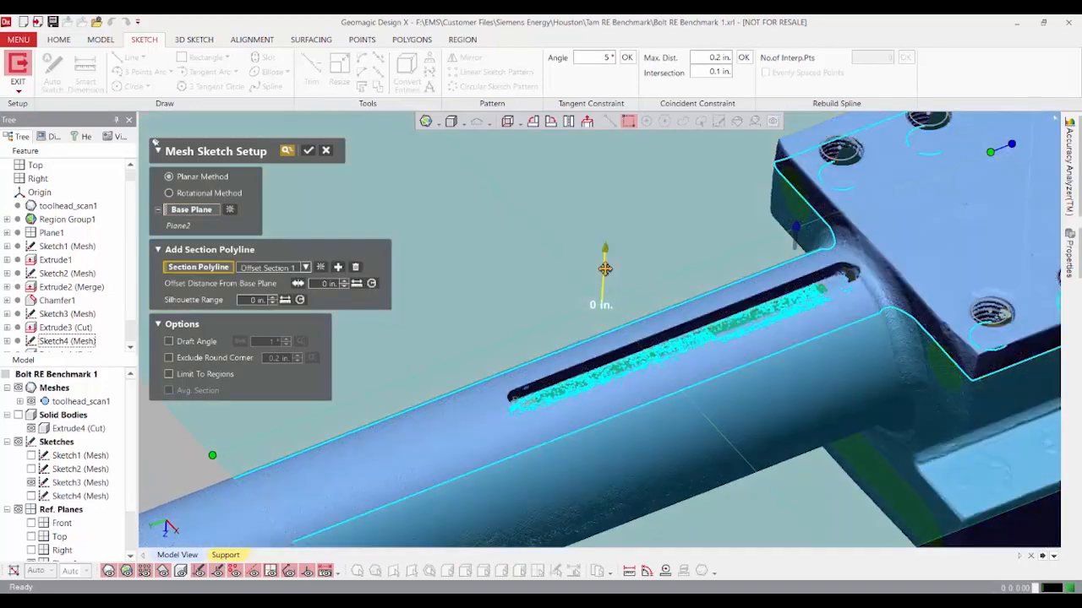
drag(603, 269, 604, 263)
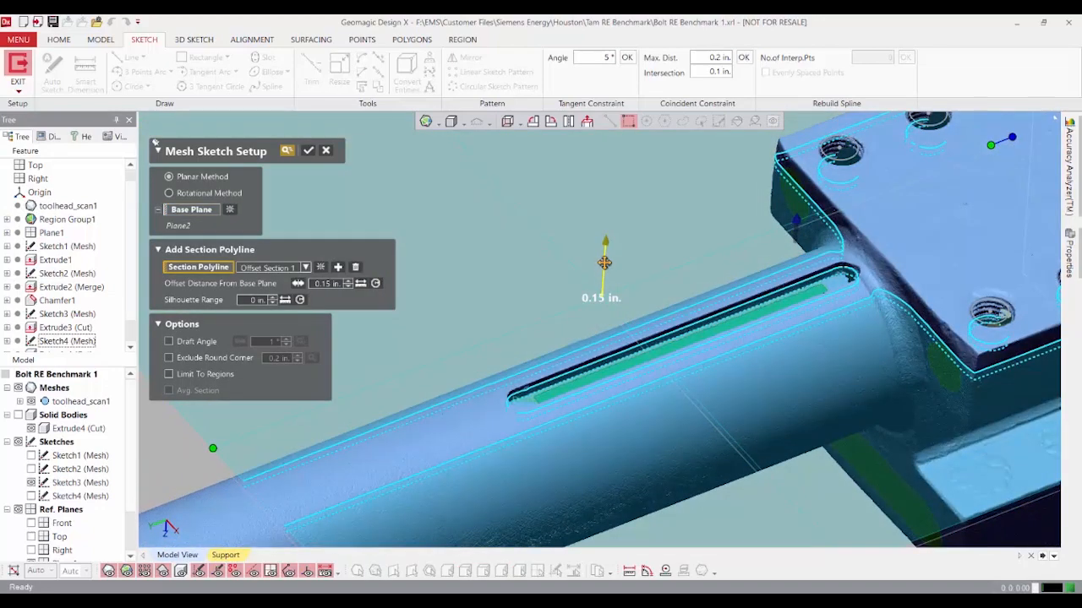
click(309, 151)
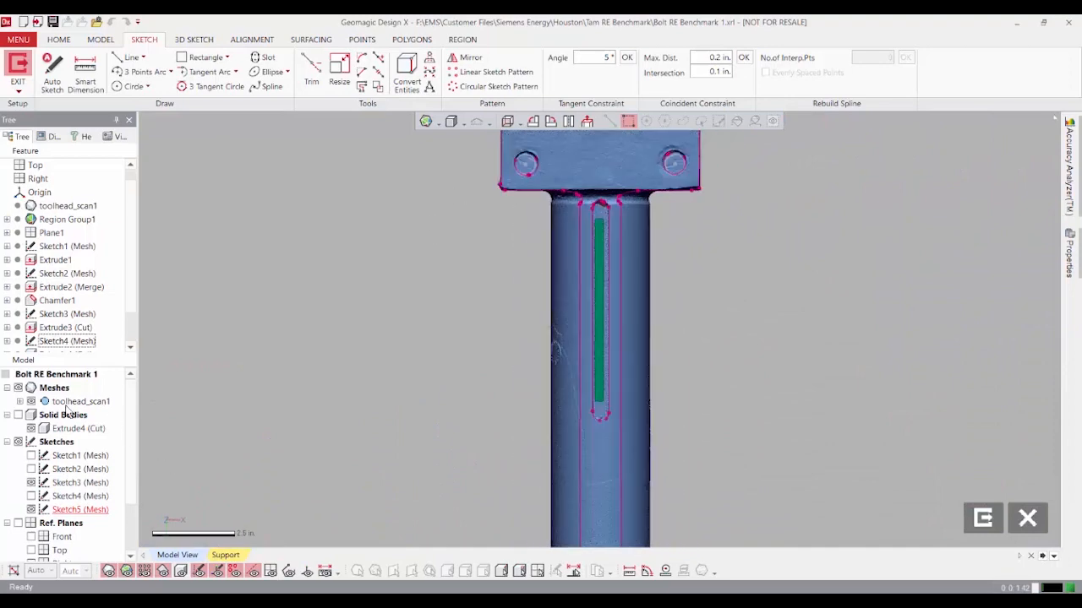
Step: Hide the scan, sketch a slot fitted to the closed slot's section outline, about 6.15 in. long with 0.25 in. radius, and exit the sketch
click(18, 388)
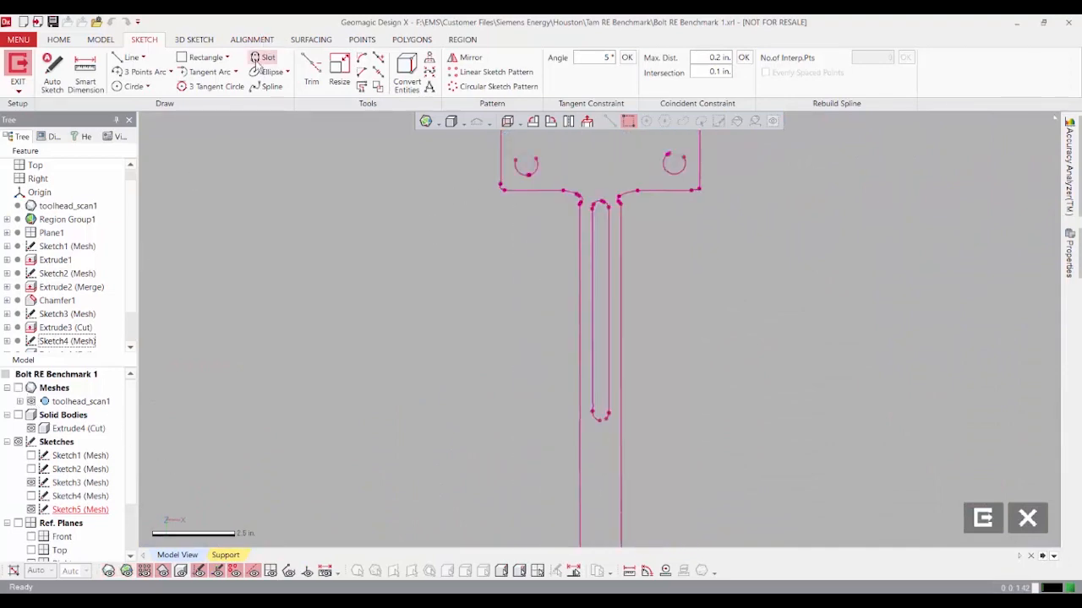
click(262, 57)
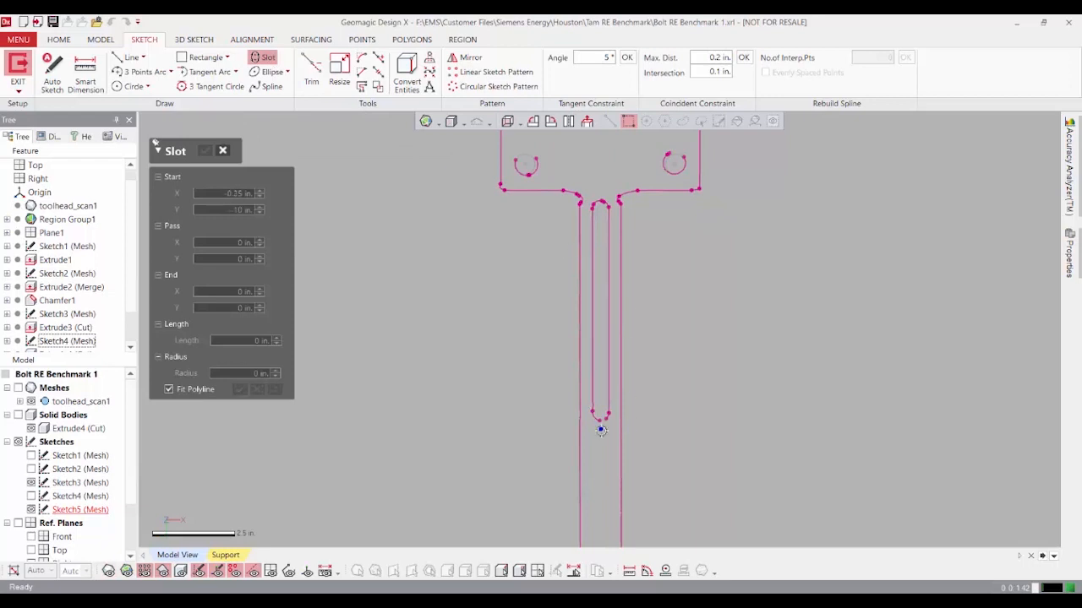
scroll(601, 431, up, 5)
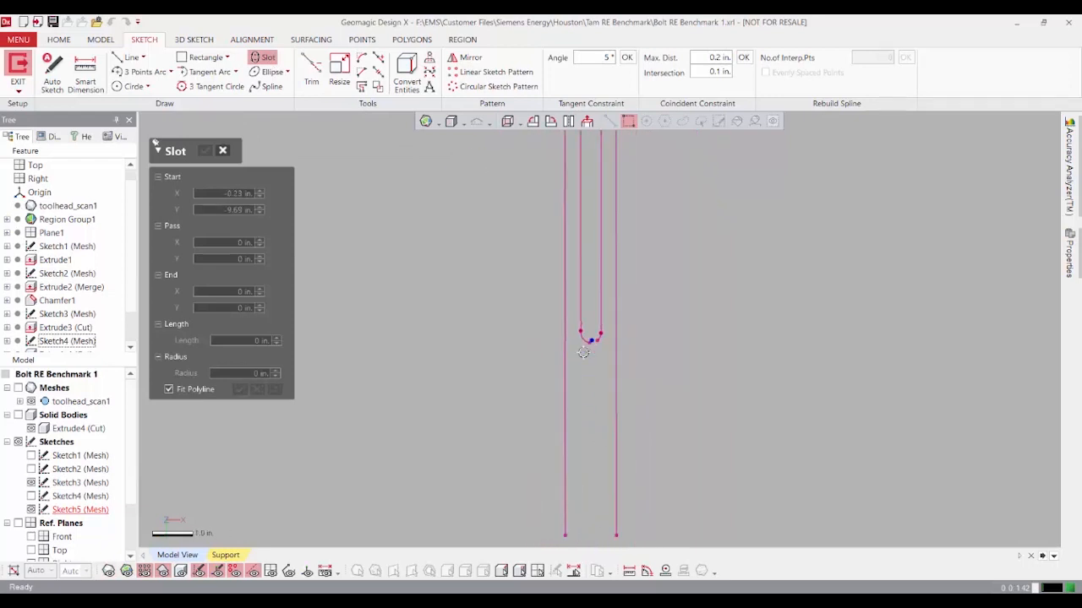
scroll(583, 352, down, 5)
drag(570, 217, 589, 460)
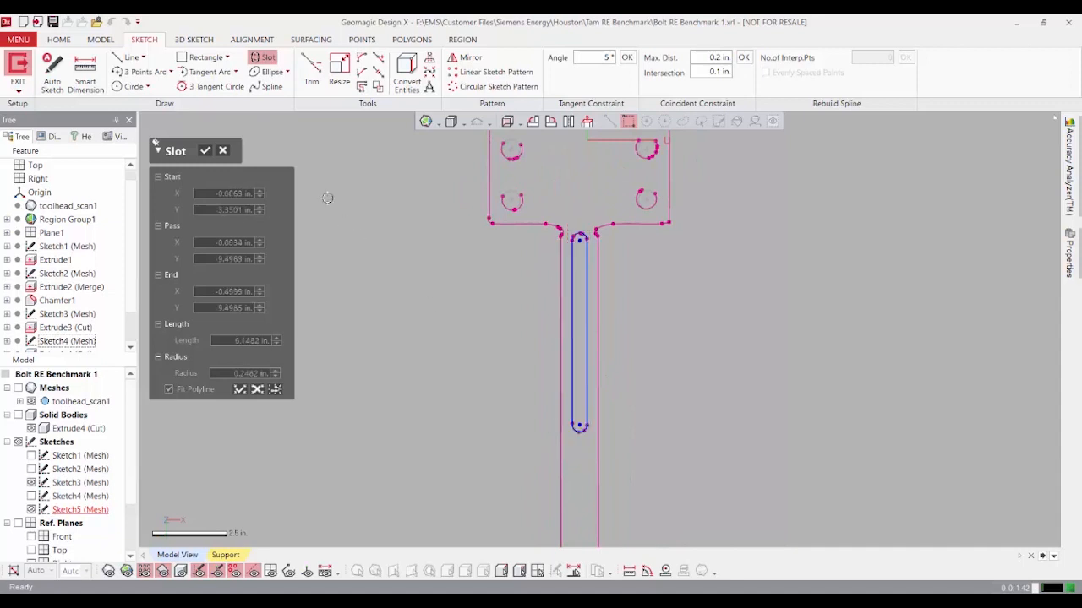
scroll(591, 372, up, 5)
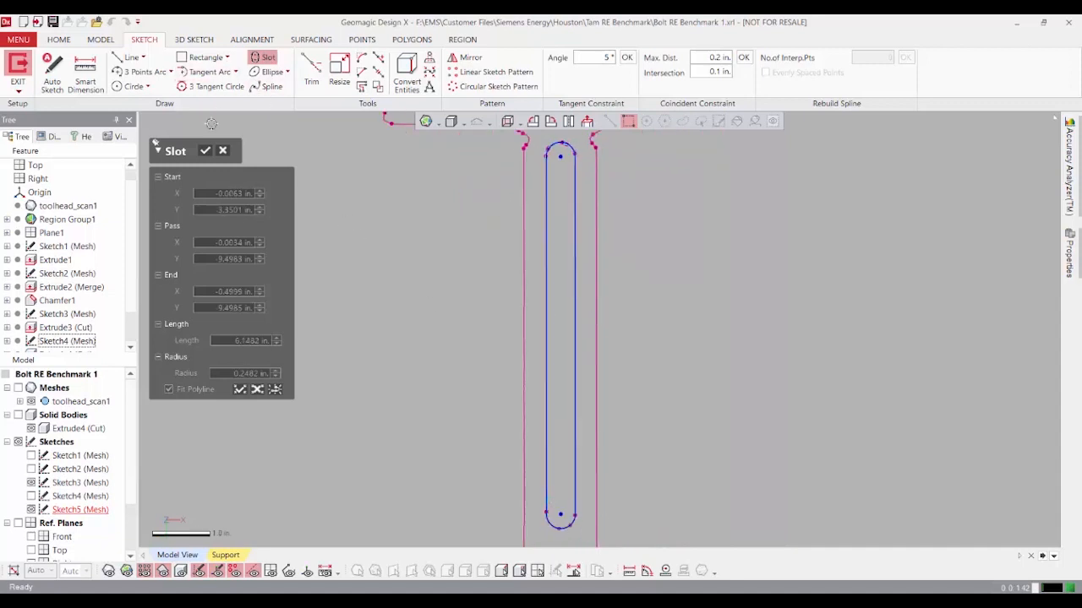
click(204, 151)
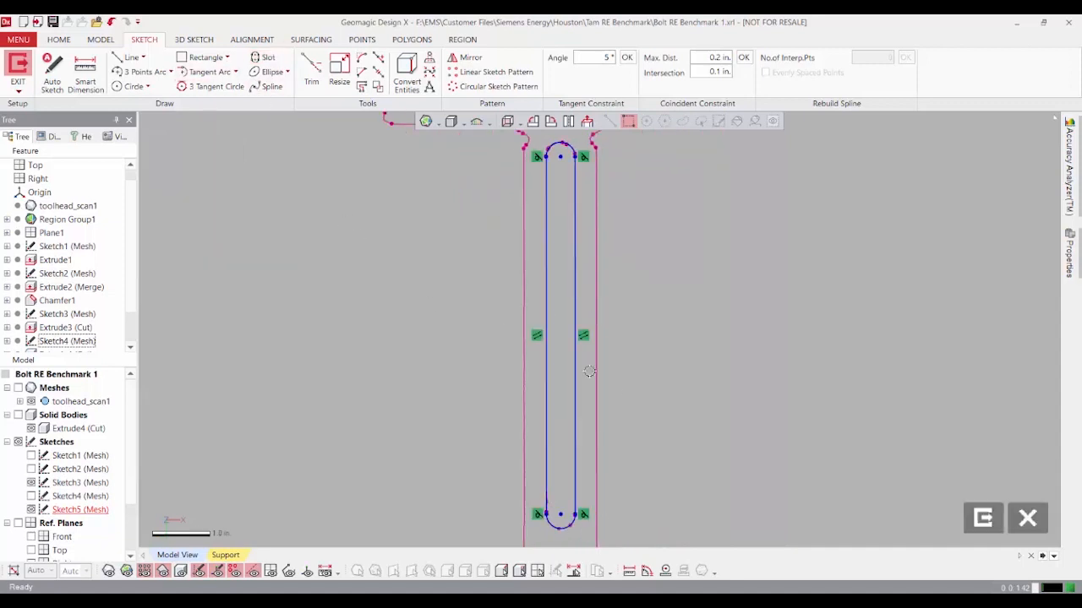
click(983, 520)
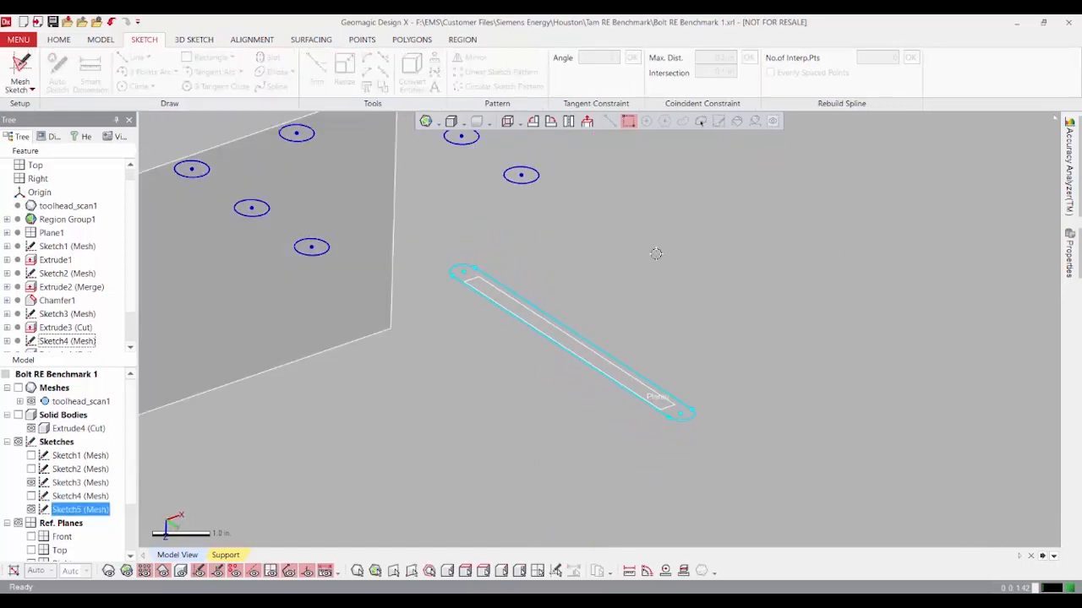
click(656, 254)
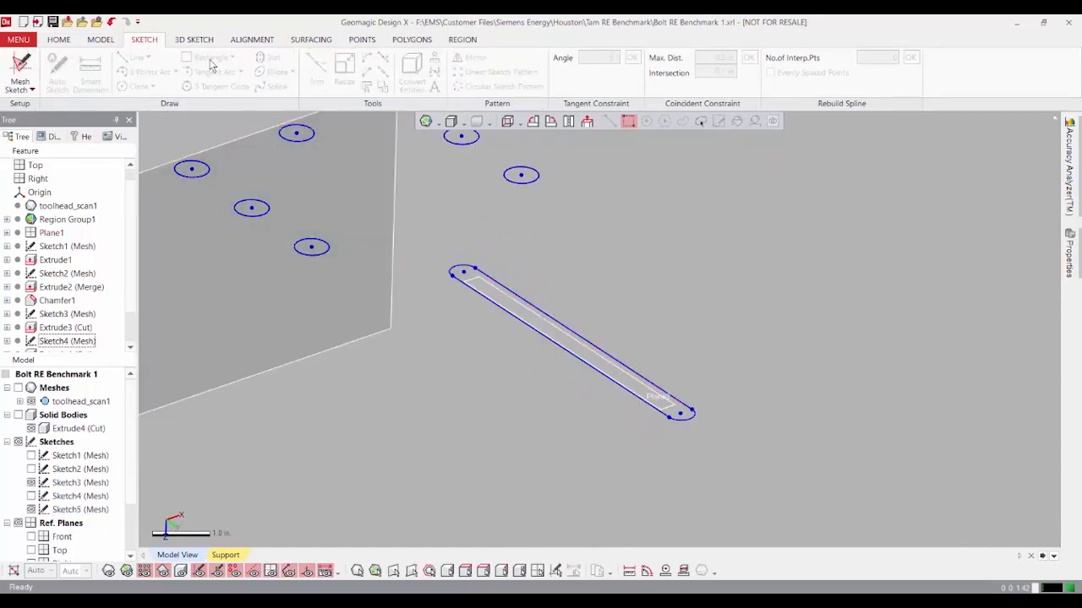
Step: Show the solid bodies and extrude the slot profile 0.5 in. outward from the slot floor plane as a cut in the shaft
click(101, 41)
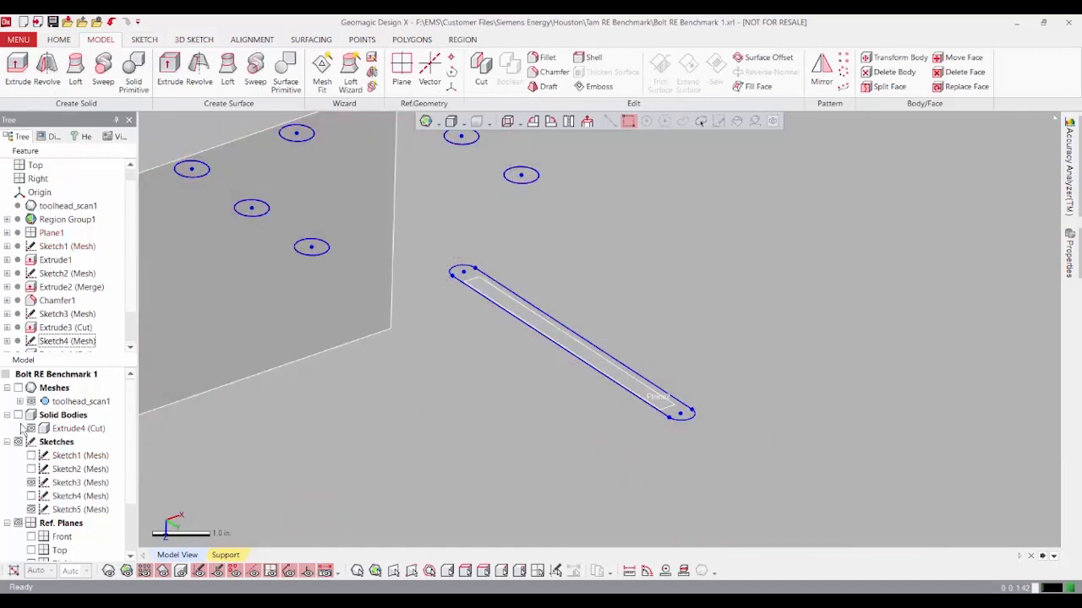
click(17, 415)
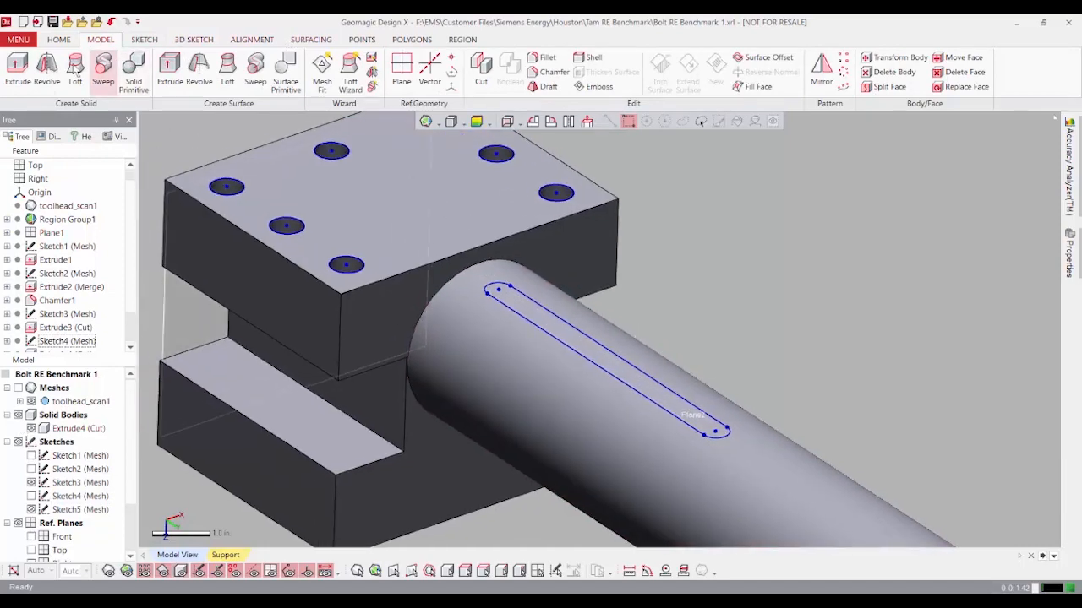
click(17, 67)
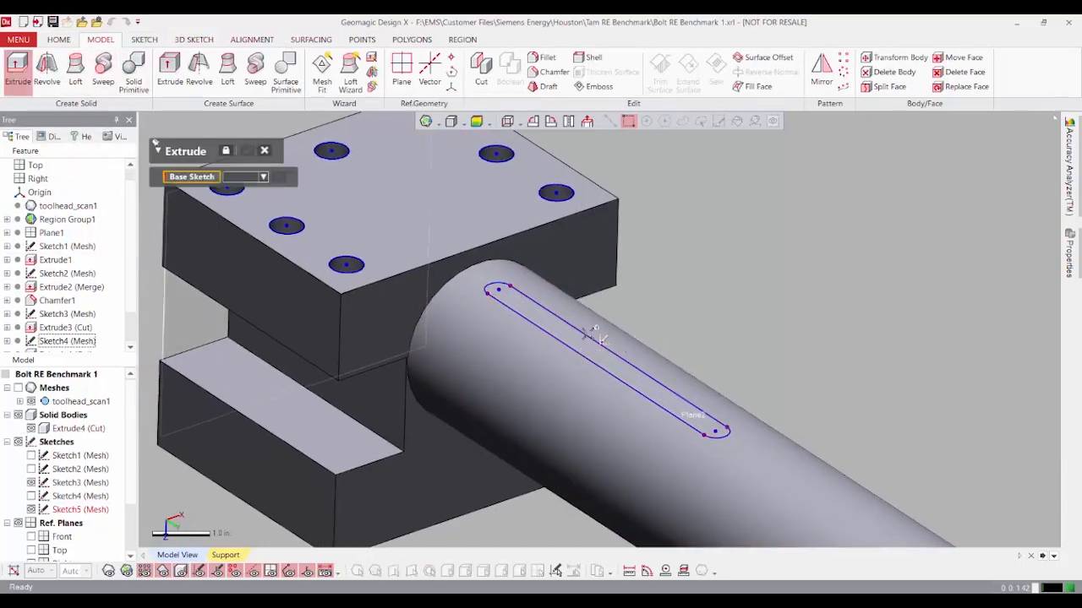
click(599, 336)
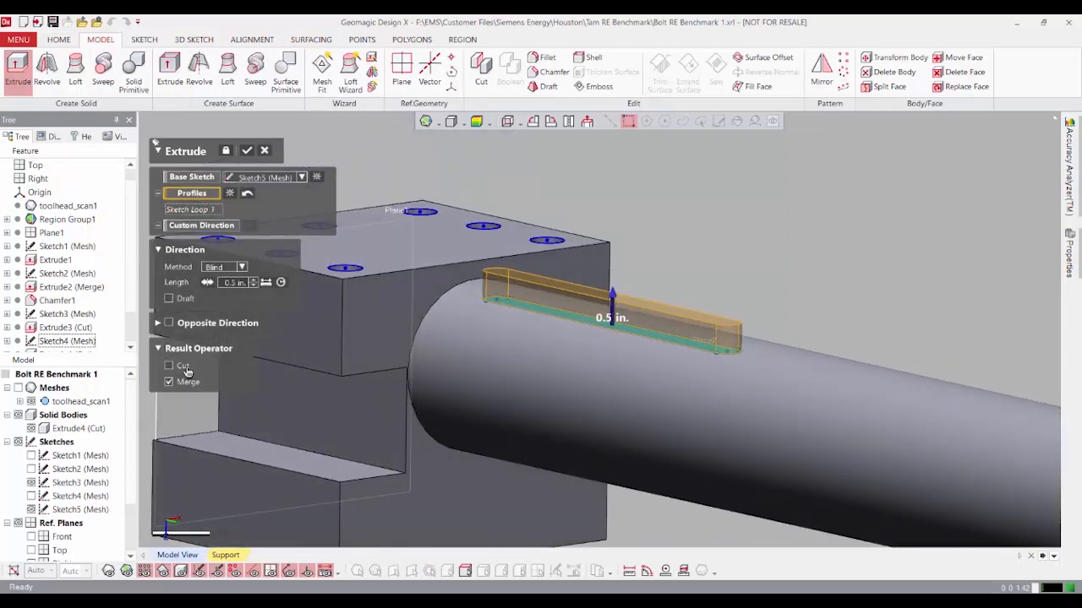
click(173, 366)
click(246, 152)
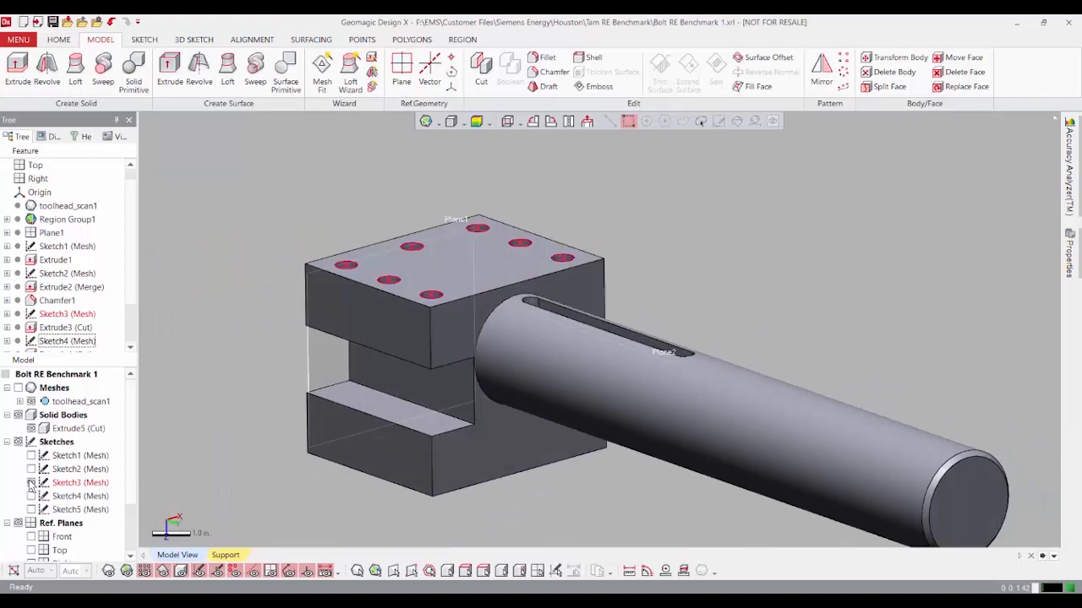
Step: Show the toolhead scan in place of the solid bodies to compare the underside of the head and shaft
scroll(444, 291, down, 3)
right_drag(444, 292, 568, 179)
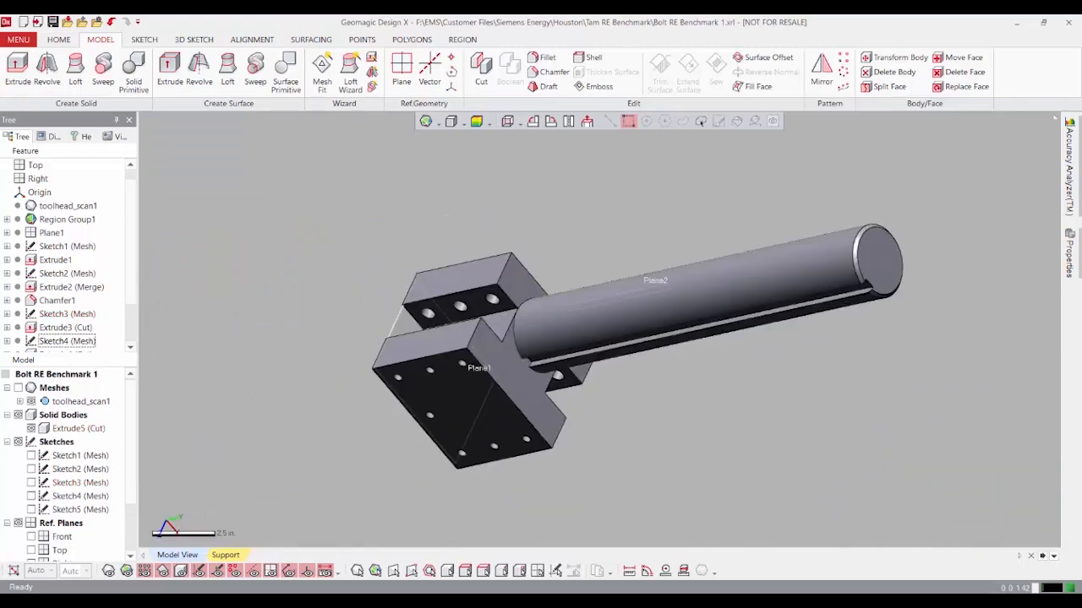
click(17, 389)
click(19, 415)
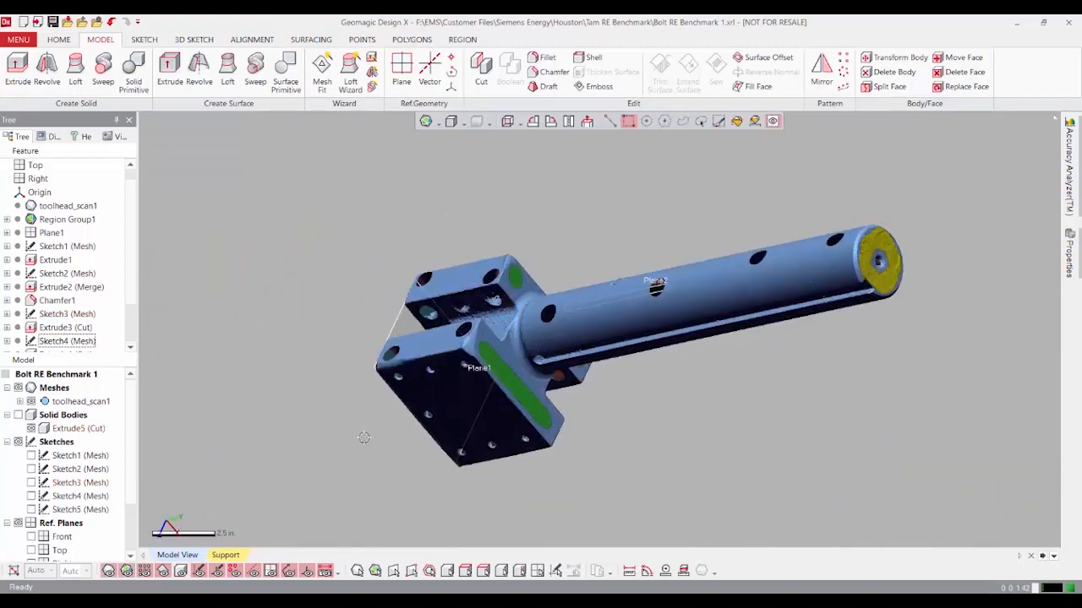
Step: Inspect the scan's head, shaft and shaft end face for features still missing from the solid
right_drag(364, 438, 568, 307)
right_drag(614, 425, 604, 507)
ctrl+right_drag(879, 329, 684, 300)
right_drag(684, 300, 700, 273)
scroll(574, 330, up, 4)
scroll(700, 272, up, 2)
ctrl+right_drag(783, 287, 559, 318)
scroll(560, 318, up, 3)
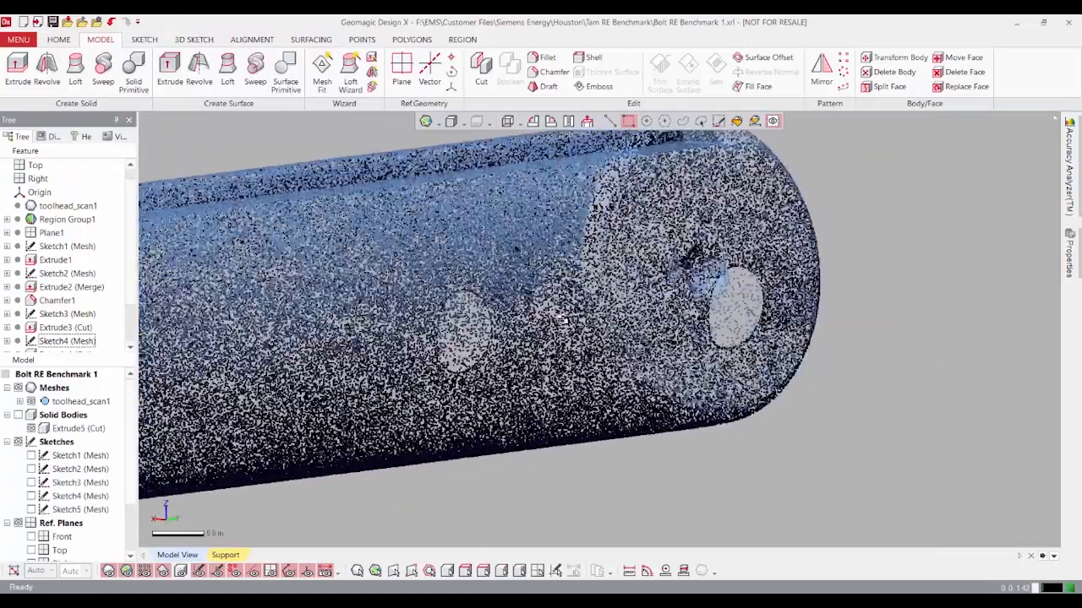
mouse_move(629, 279)
right_down()
mouse_move(602, 283)
mouse_move(545, 332)
mouse_move(584, 393)
mouse_move(573, 372)
mouse_move(596, 359)
mouse_move(507, 351)
mouse_move(505, 331)
right_up()
scroll(573, 372, up, 3)
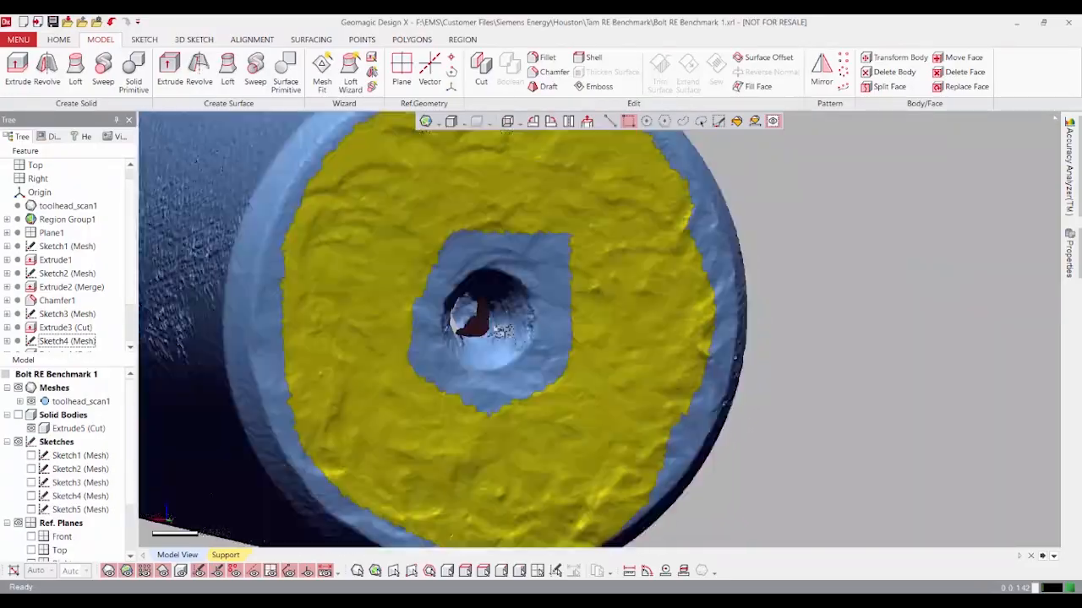
Step: Paint-select the first patch of scan mesh on the inner wall of the centre hole in the shaft's end face
click(338, 261)
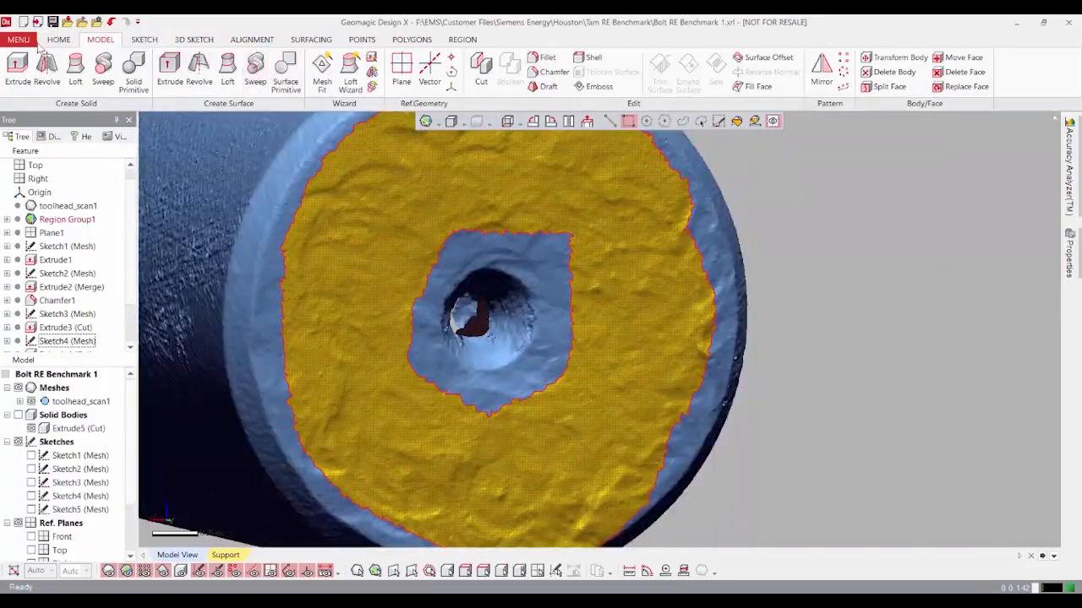
click(462, 40)
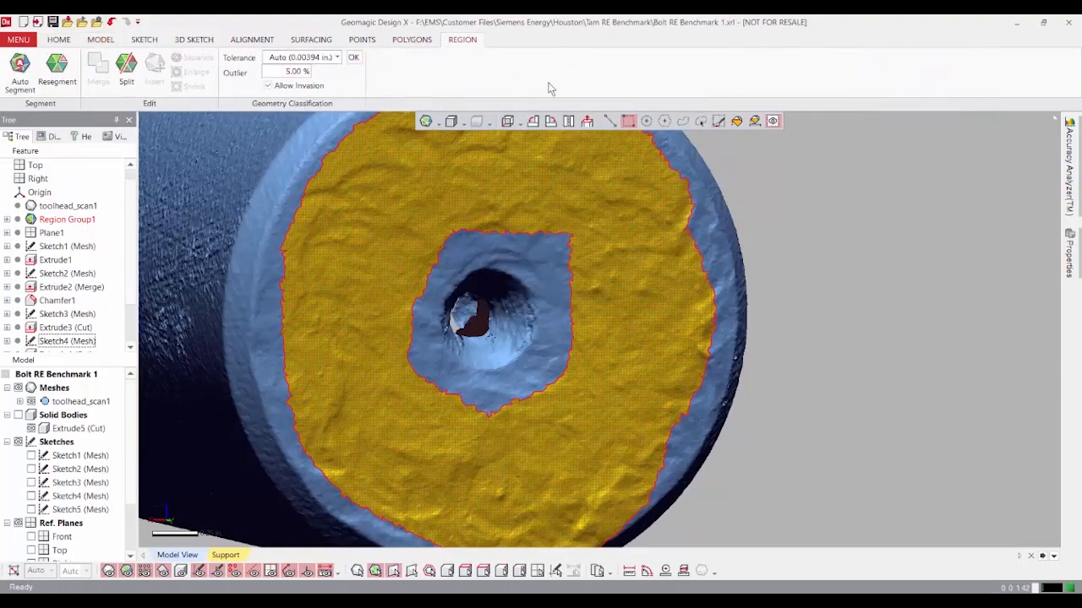
click(720, 126)
mouse_move(524, 334)
right_down()
mouse_move(510, 355)
mouse_move(612, 270)
right_up()
scroll(523, 348, up, 4)
mouse_move(588, 232)
right_down()
mouse_move(464, 322)
mouse_move(483, 338)
mouse_move(609, 327)
mouse_move(490, 316)
mouse_move(478, 338)
mouse_move(557, 338)
mouse_move(594, 330)
mouse_move(527, 311)
mouse_move(646, 287)
right_up()
click(673, 283)
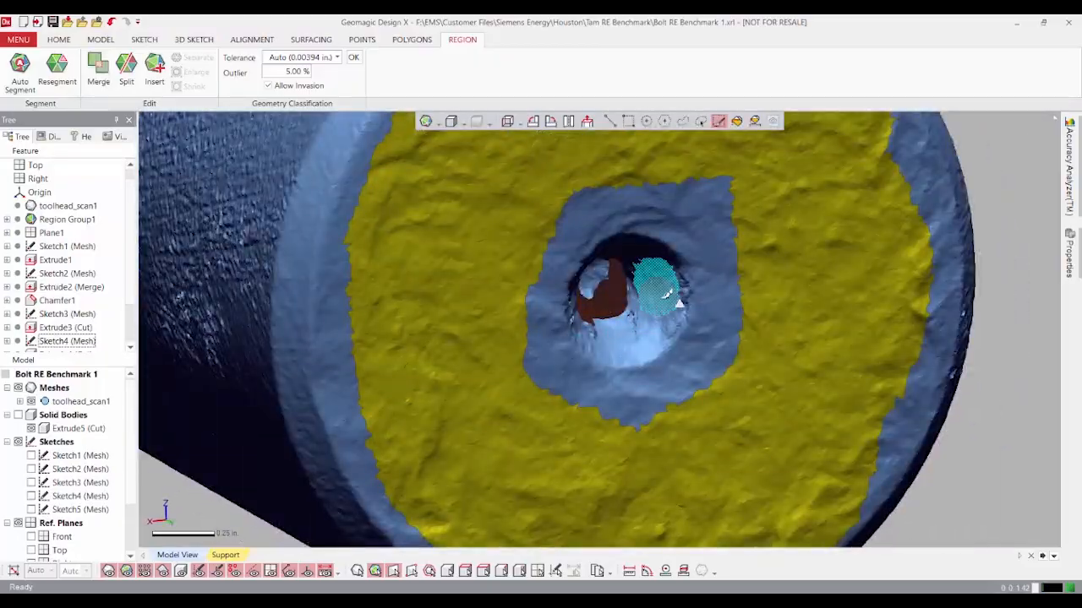
mouse_move(740, 358)
right_down()
mouse_move(536, 394)
mouse_move(744, 293)
right_up()
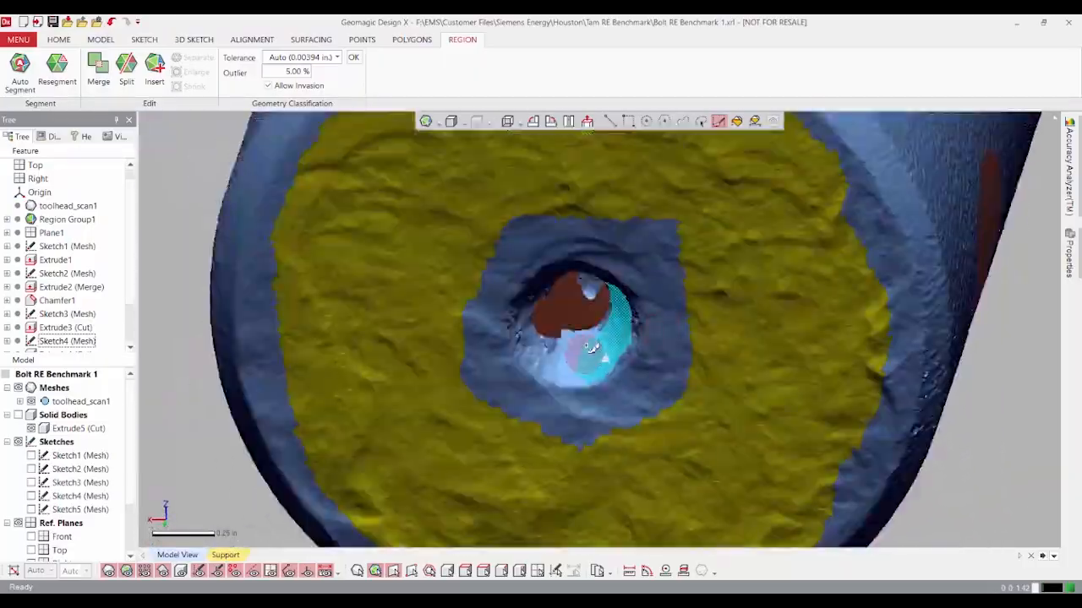
Step: Extend the painted selection around the centre hole's inner wall and insert it as a new region
mouse_move(571, 353)
right_down()
mouse_move(767, 254)
mouse_move(761, 267)
right_up()
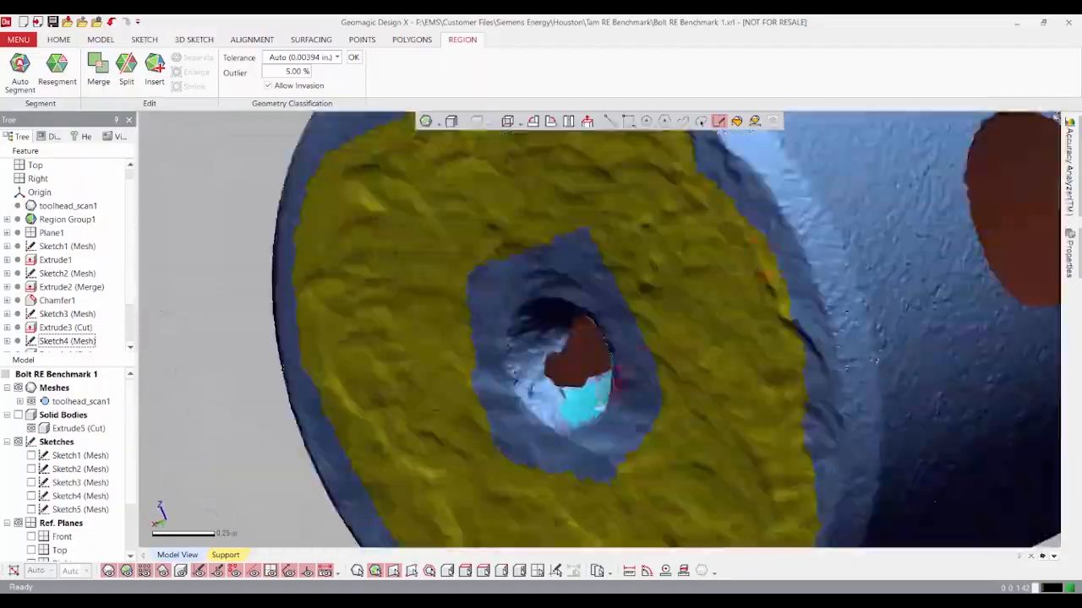
scroll(558, 400, up, 3)
mouse_move(557, 400)
right_down()
mouse_move(695, 297)
mouse_move(654, 262)
mouse_move(642, 225)
mouse_move(576, 382)
mouse_move(586, 160)
mouse_move(550, 346)
mouse_move(509, 461)
right_up()
mouse_move(517, 443)
mouse_down()
mouse_move(512, 428)
mouse_move(577, 372)
mouse_up()
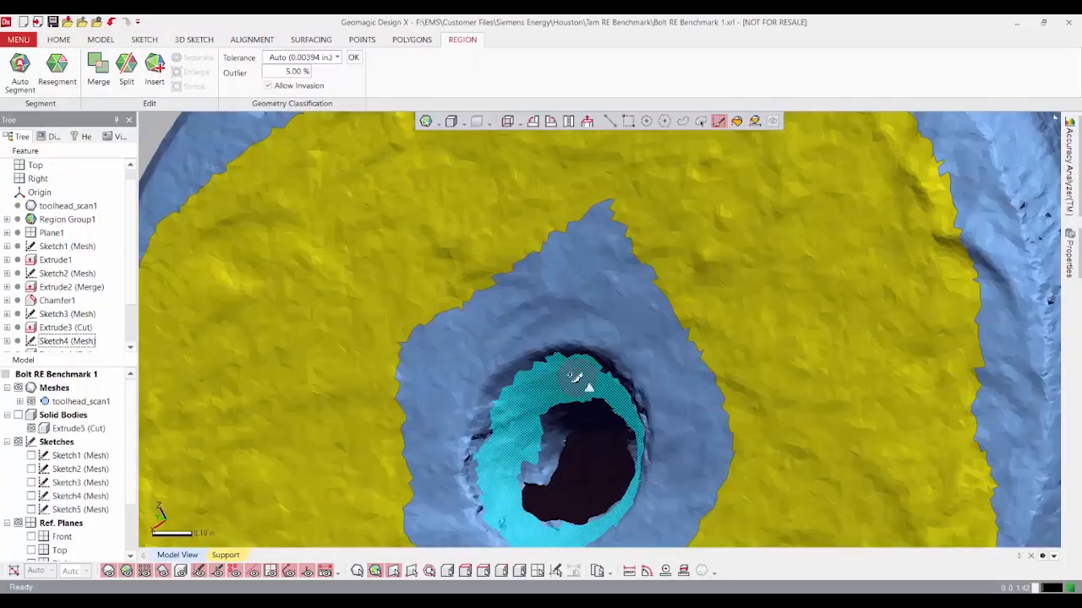
mouse_move(541, 423)
right_down()
mouse_move(735, 439)
mouse_move(797, 411)
mouse_move(671, 355)
mouse_move(376, 142)
right_up()
scroll(775, 423, down, 3)
click(155, 71)
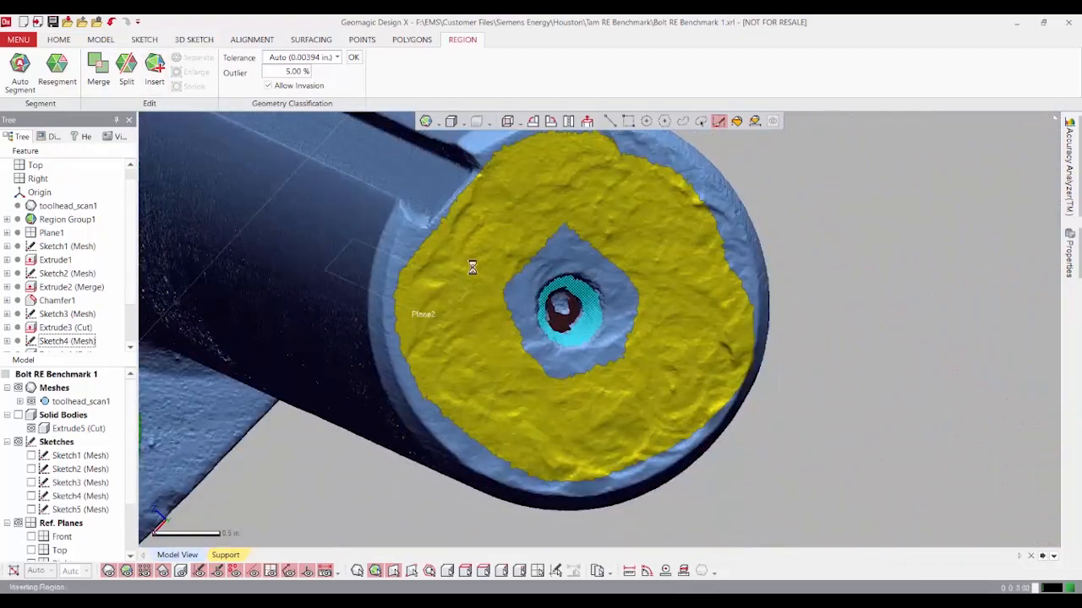
right_drag(465, 343, 359, 150)
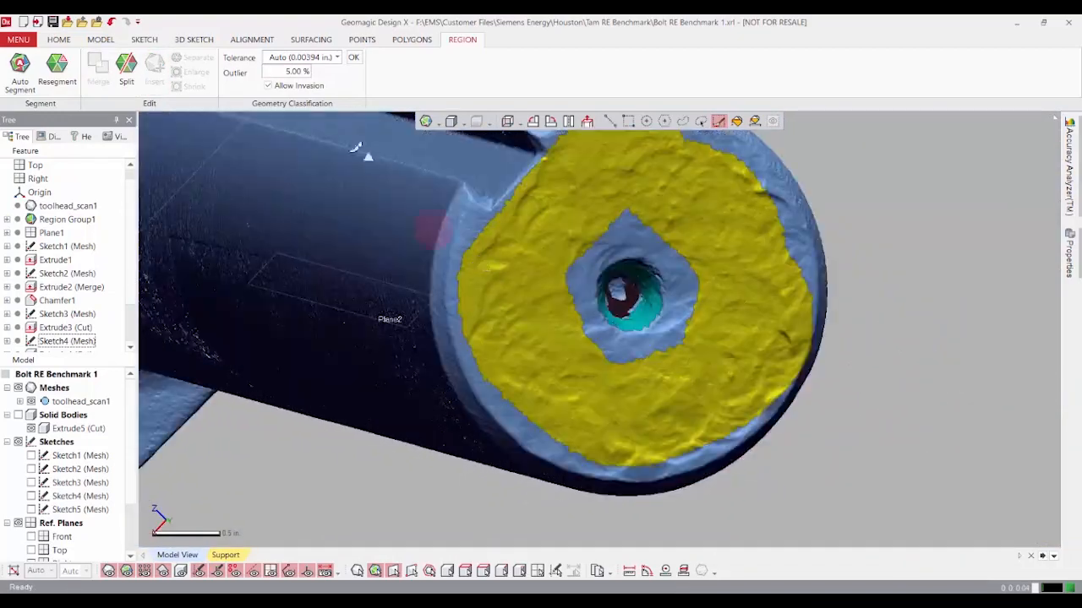
Step: Extract a solid cone primitive from the centre hole's region with a 20% extend ratio
click(101, 40)
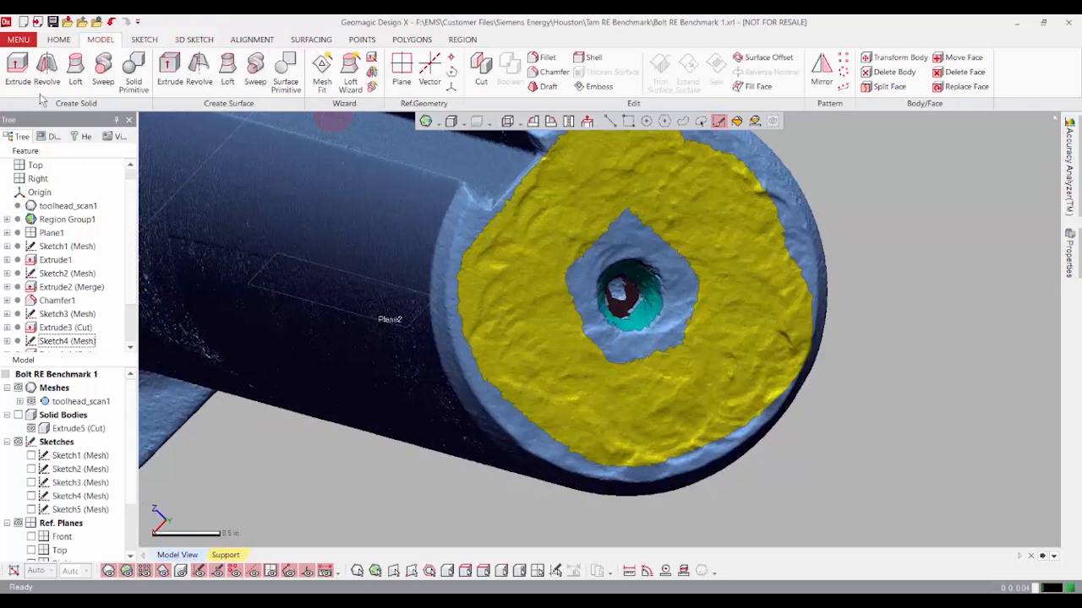
click(134, 67)
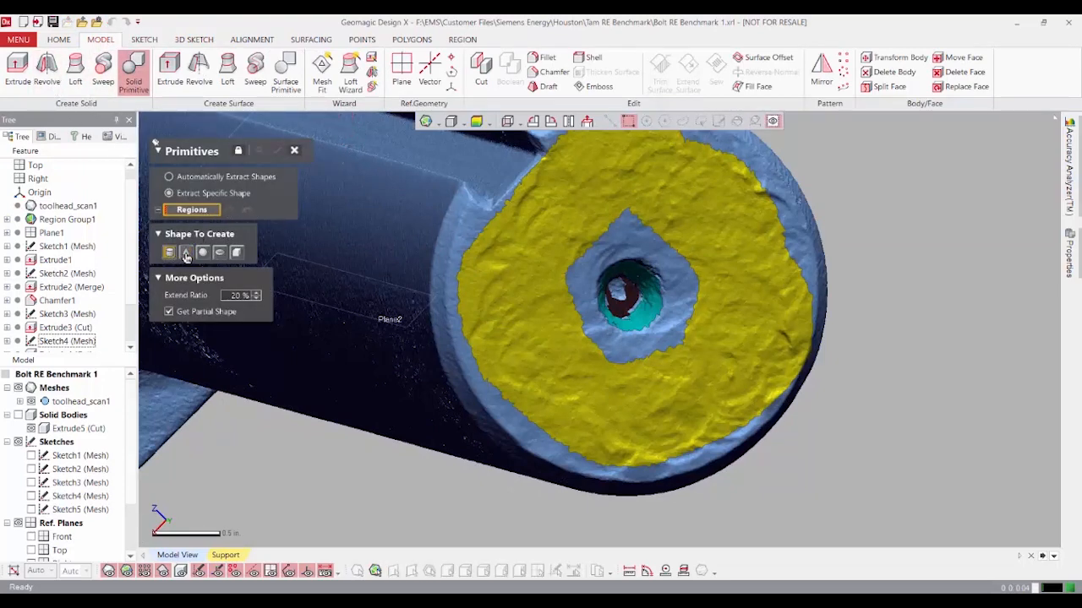
click(661, 289)
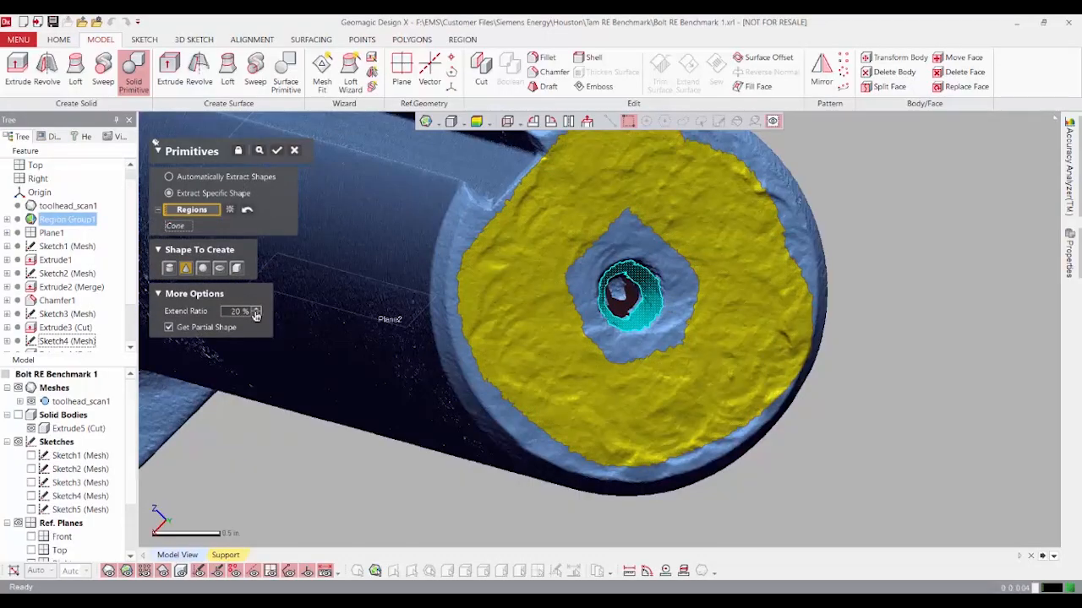
mouse_move(701, 265)
right_down()
mouse_move(676, 313)
mouse_move(923, 274)
mouse_move(552, 348)
mouse_move(775, 324)
mouse_move(803, 279)
mouse_move(683, 333)
right_up()
click(259, 150)
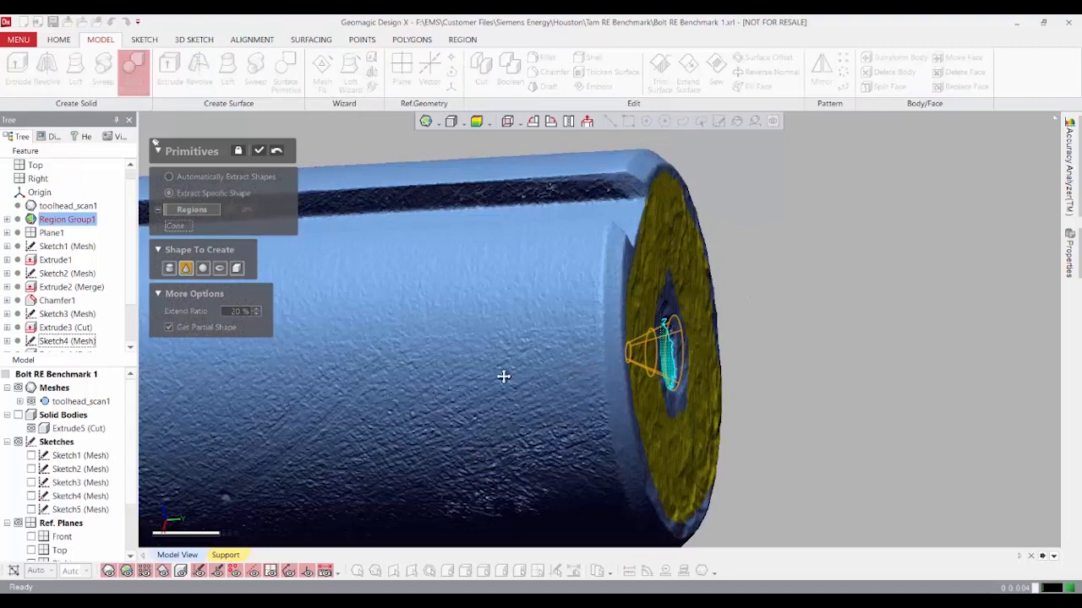
mouse_move(503, 376)
right_down()
mouse_move(447, 240)
mouse_move(314, 204)
right_up()
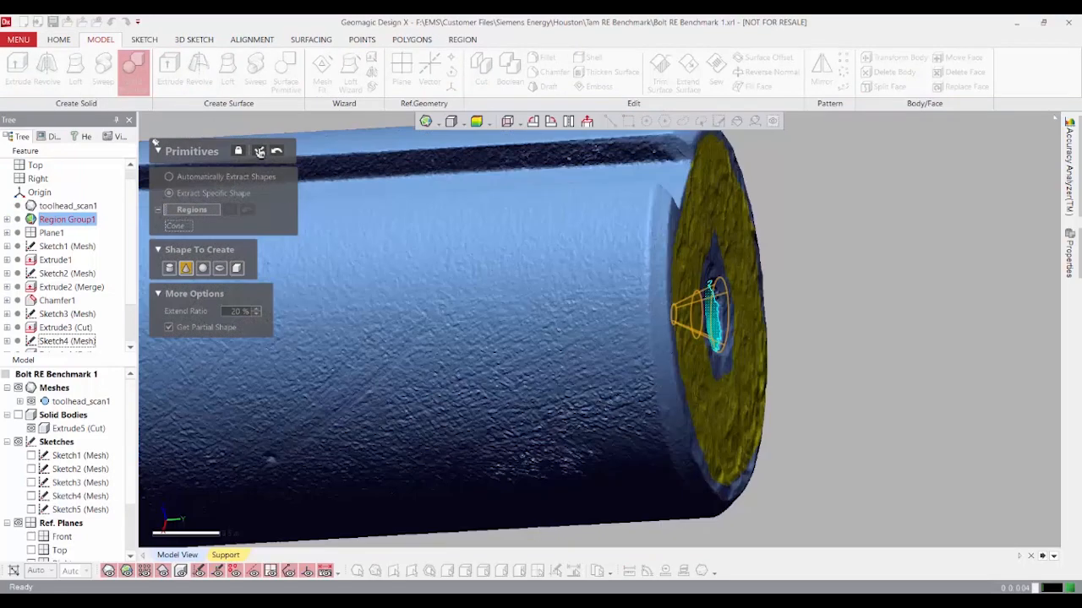
click(259, 151)
click(445, 280)
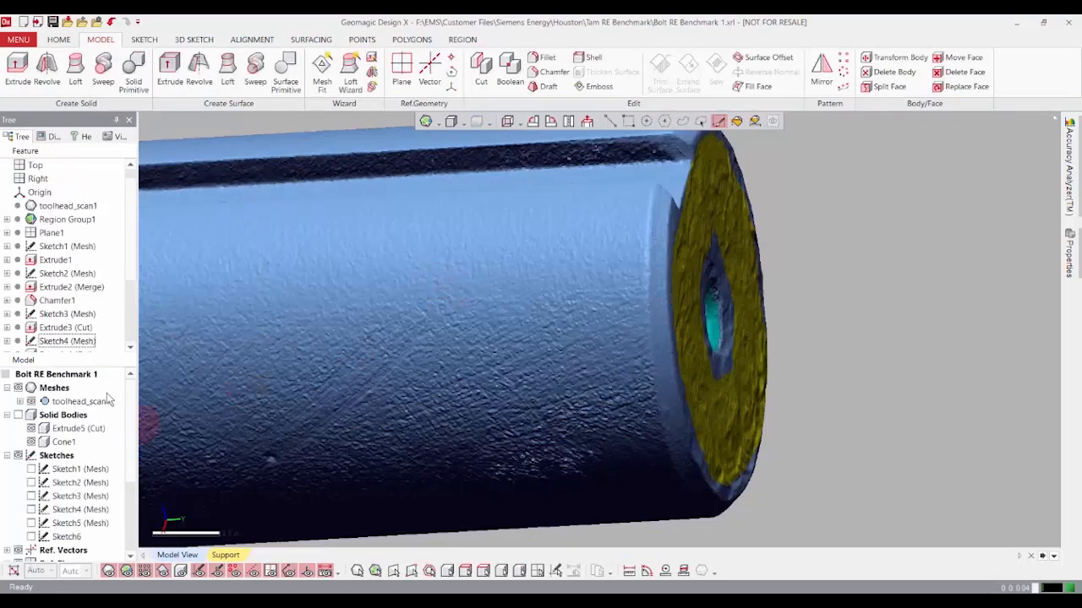
Step: Hide the scan and show the solid bodies to check the cone against the shaft's end face
click(18, 388)
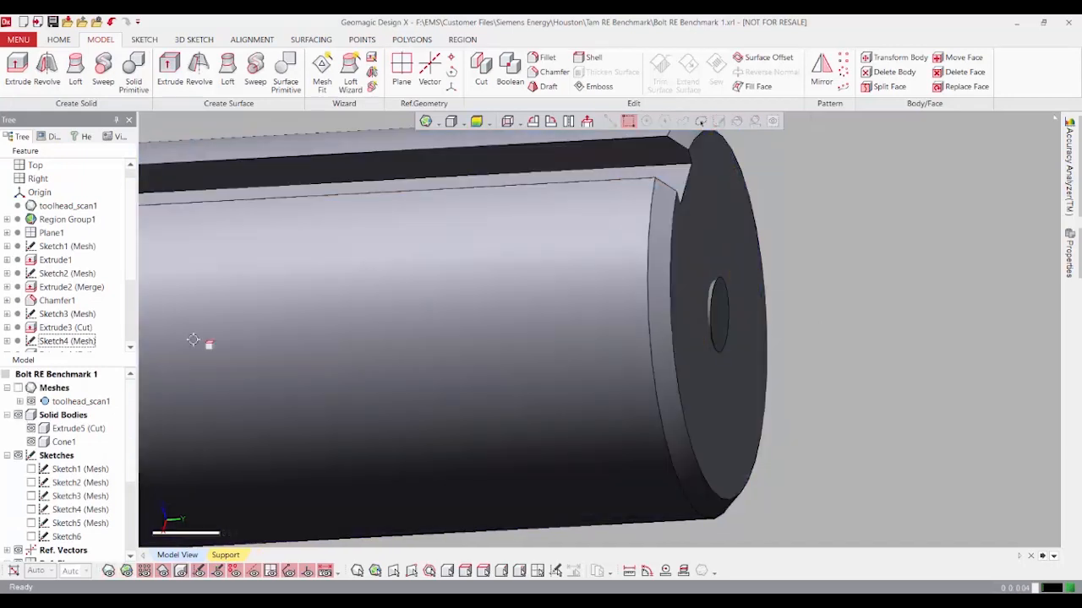
right_drag(702, 288, 713, 360)
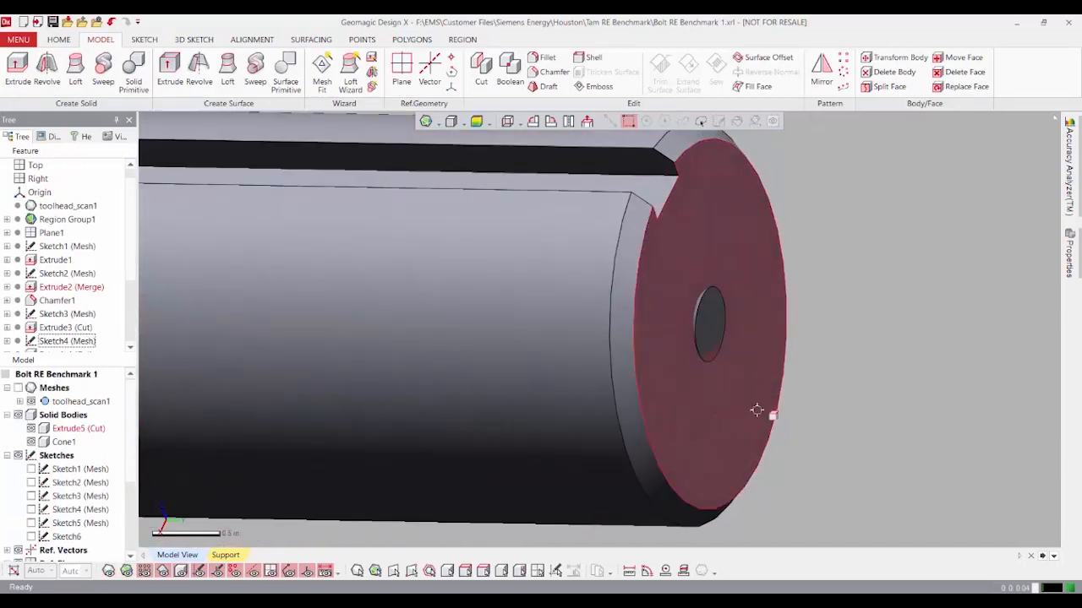
right_drag(756, 410, 720, 354)
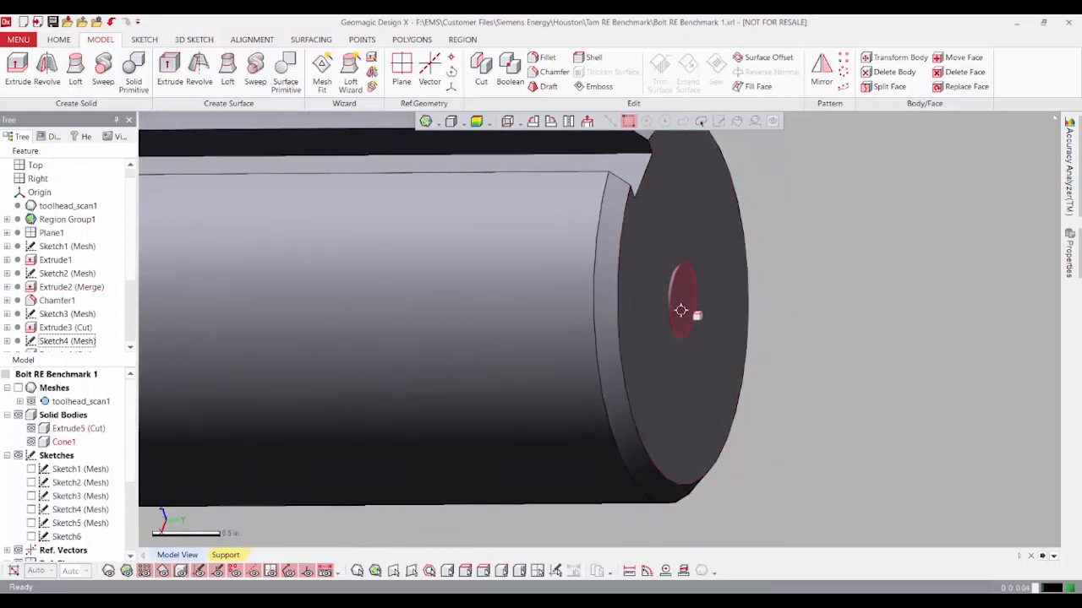
Step: Edit the cone's profile sketch so its wide end line extends outward past the shaft's end face, and exit the sketch
double_click(683, 300)
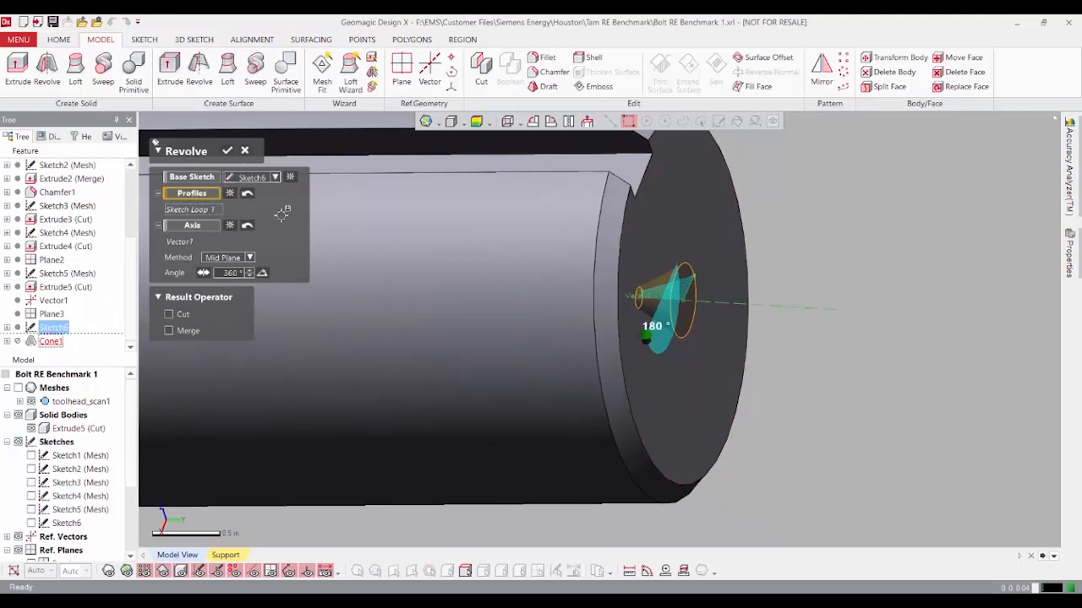
click(247, 152)
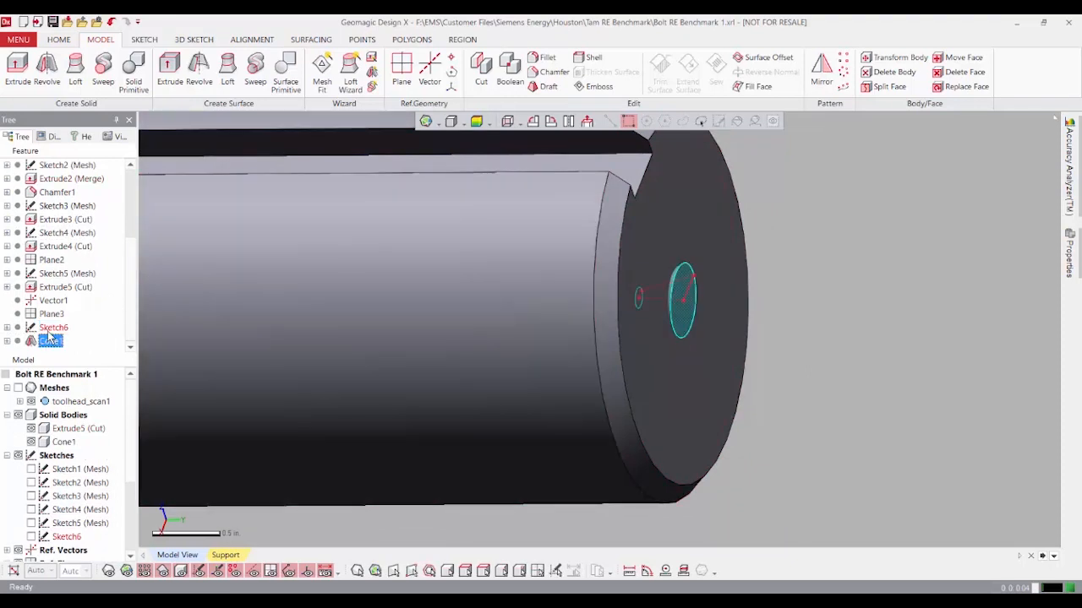
double_click(52, 330)
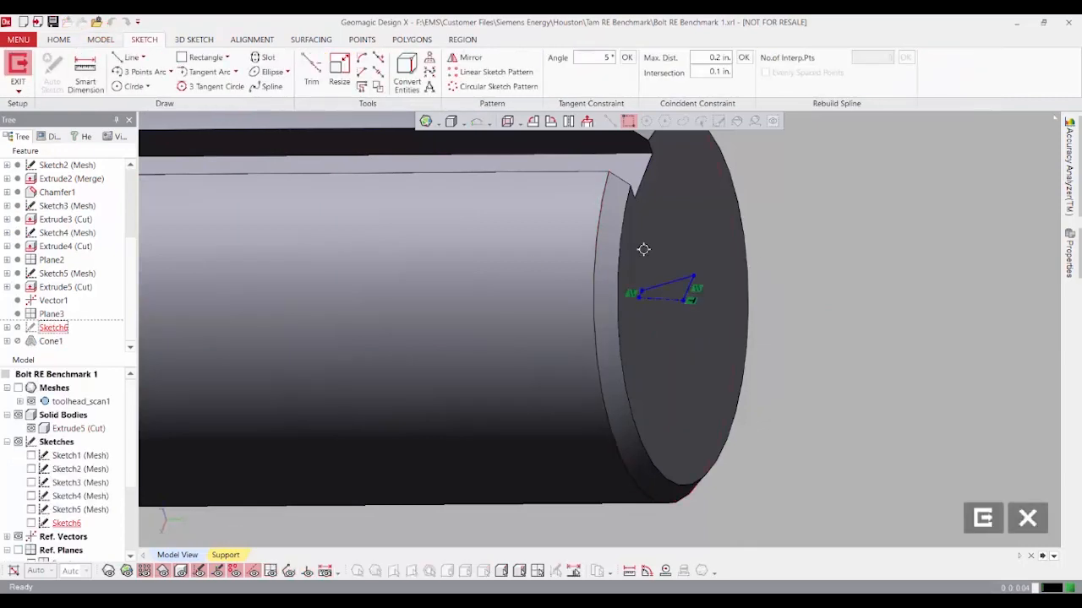
click(588, 122)
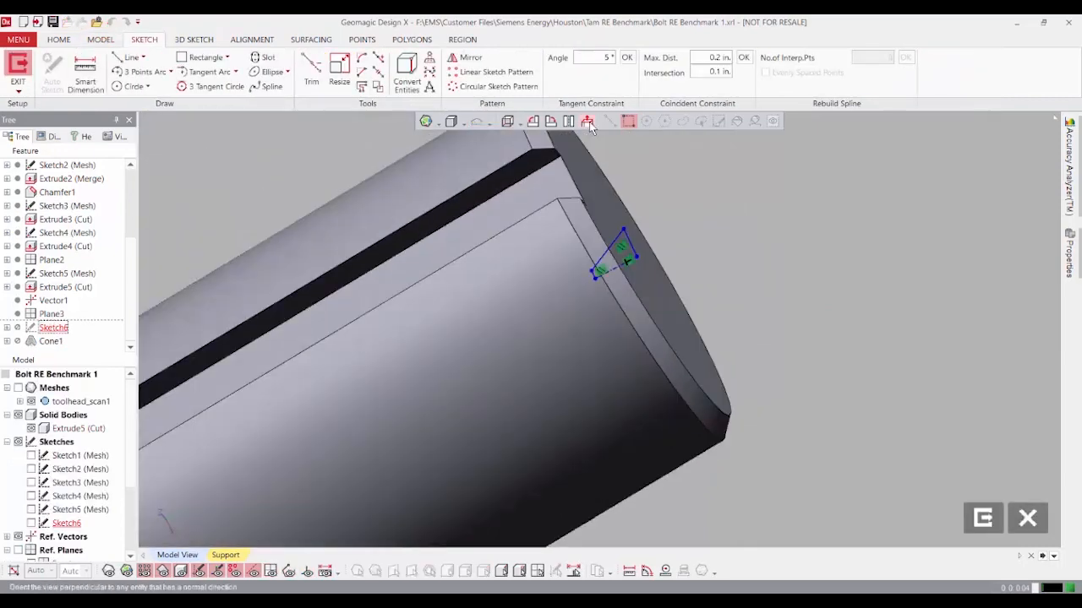
scroll(591, 353, up, 3)
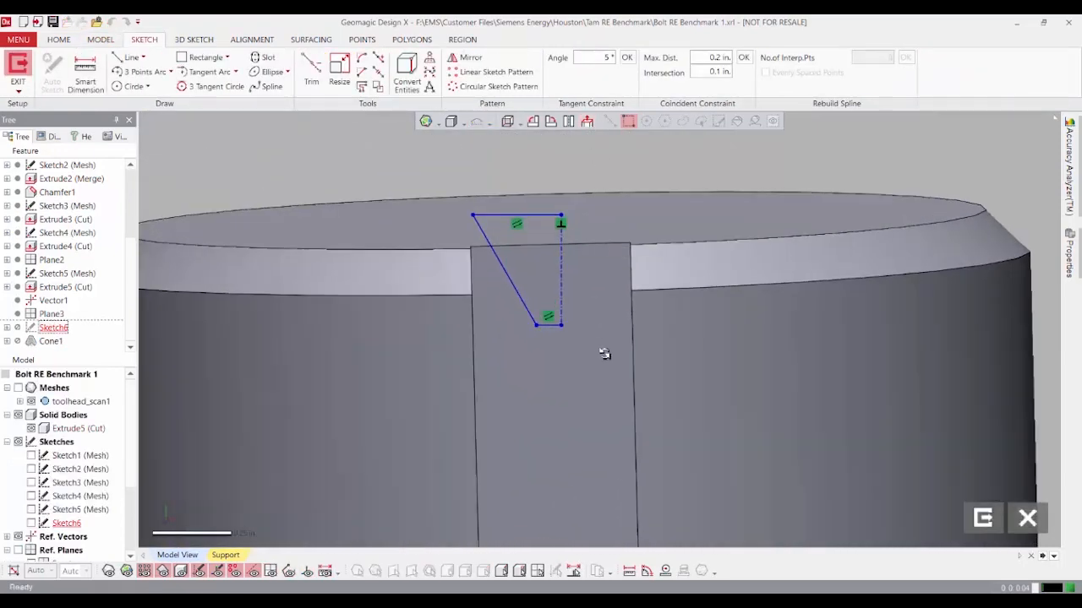
drag(539, 192, 539, 185)
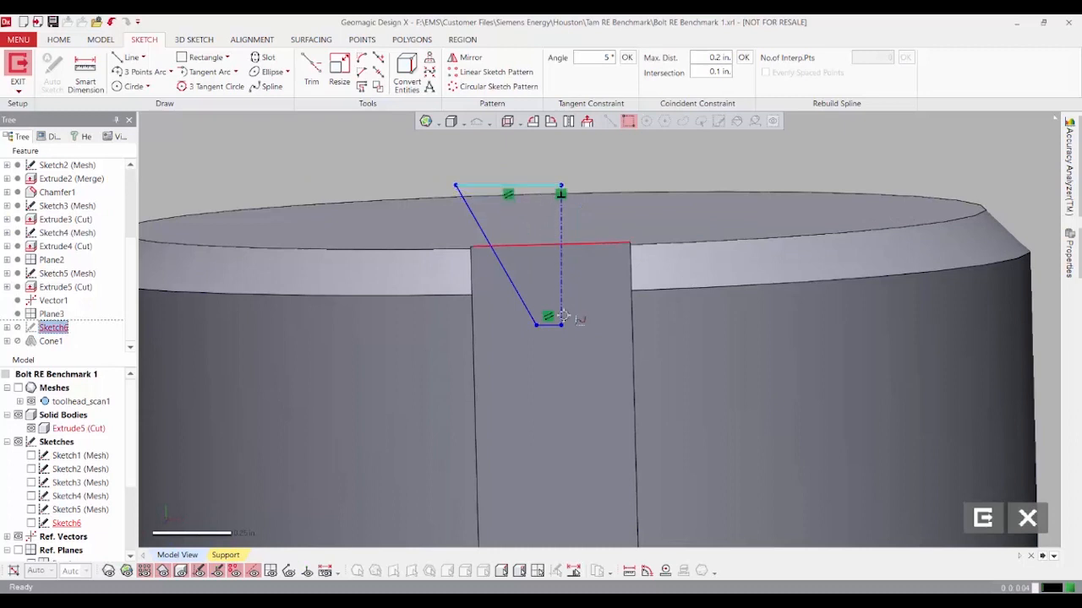
scroll(560, 293, down, 3)
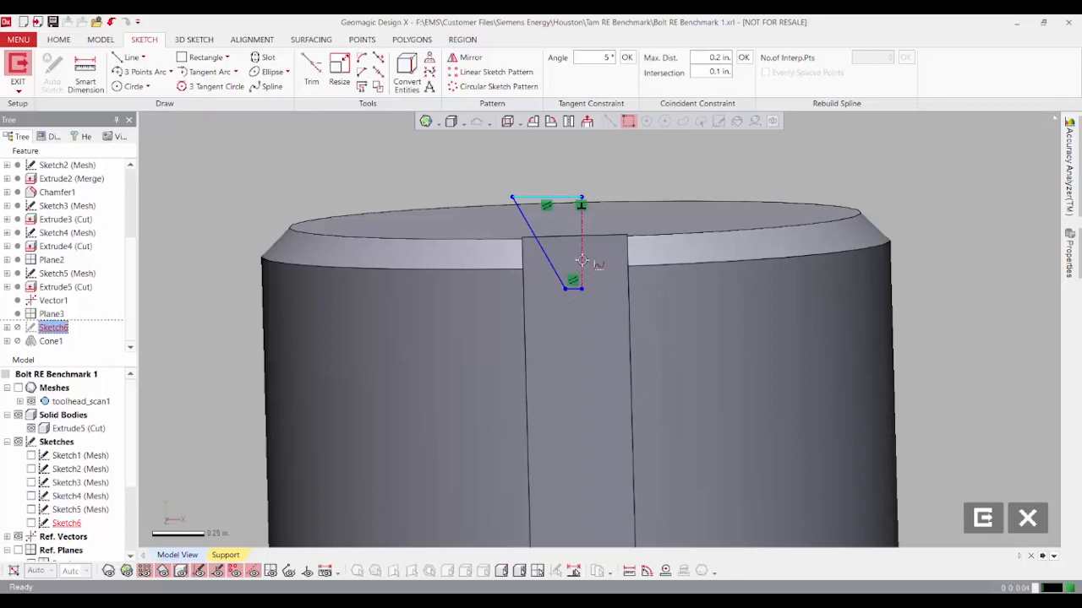
scroll(626, 376, down, 2)
click(987, 519)
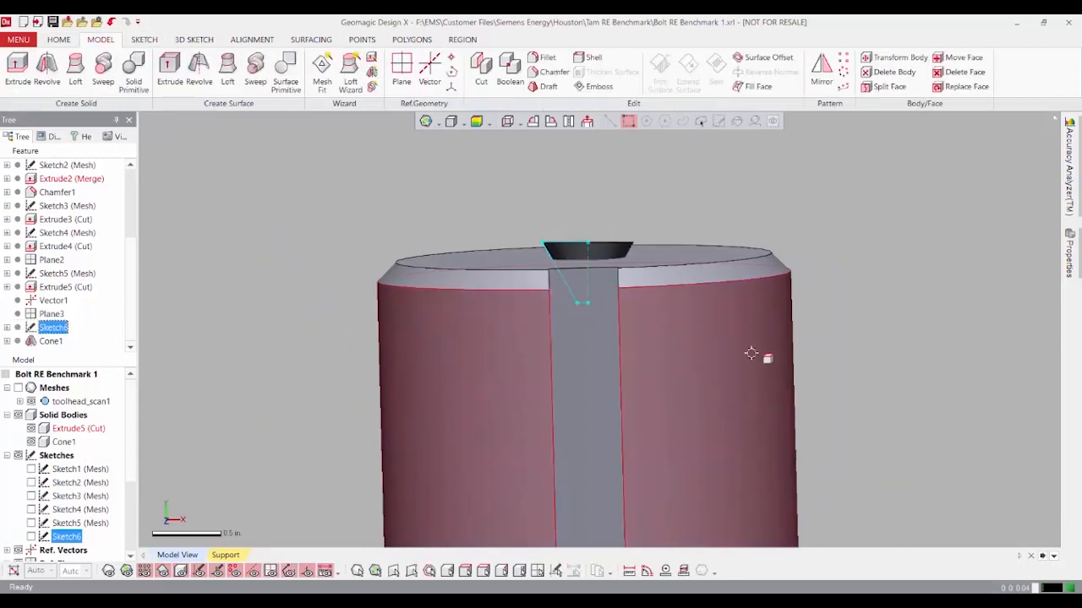
right_drag(636, 187, 661, 314)
right_drag(679, 248, 772, 361)
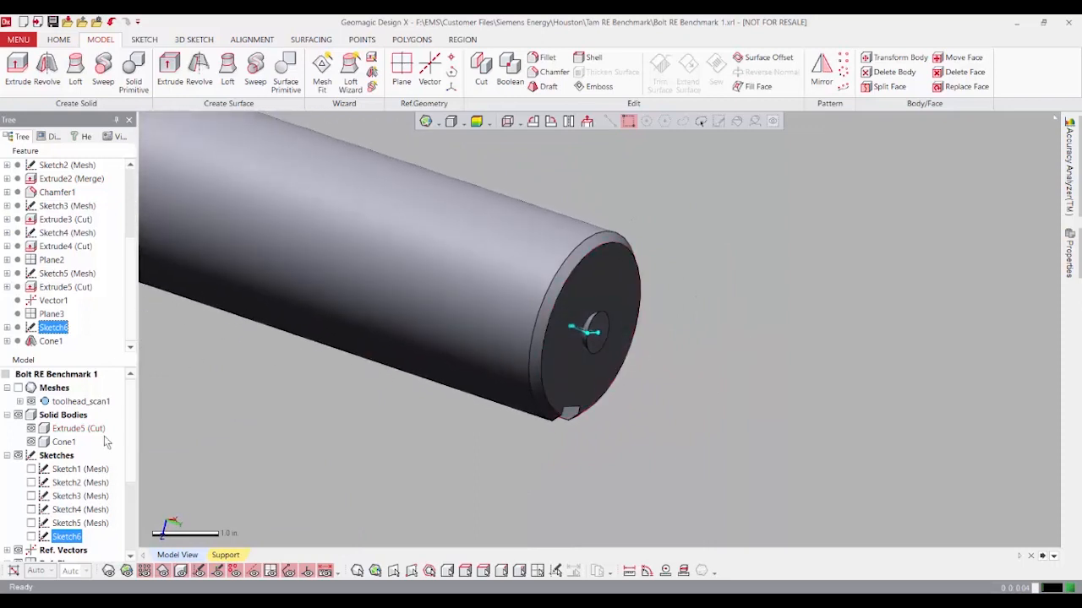
click(481, 72)
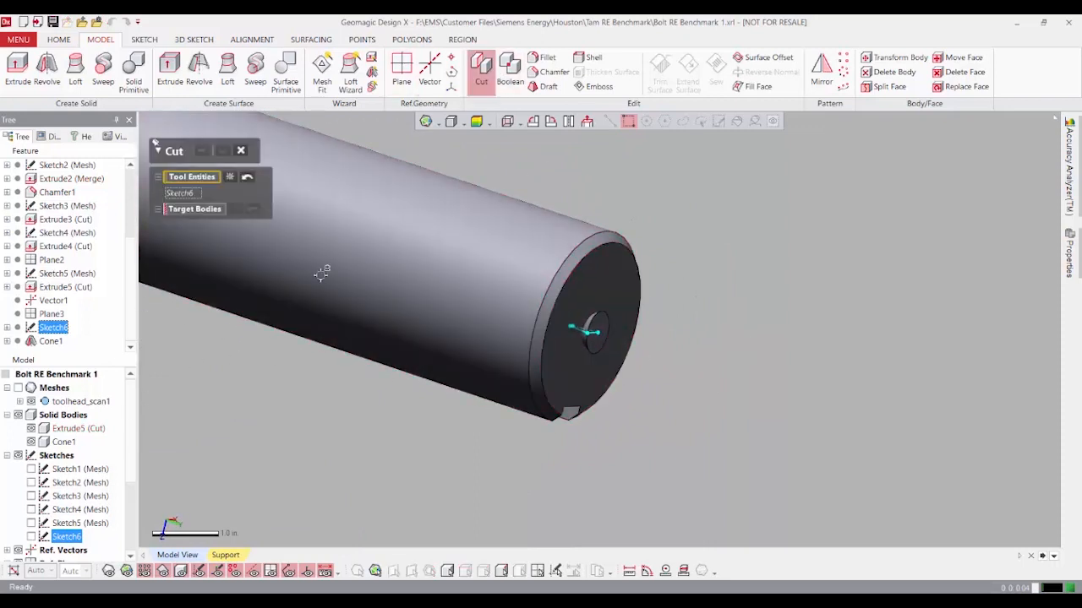
click(231, 178)
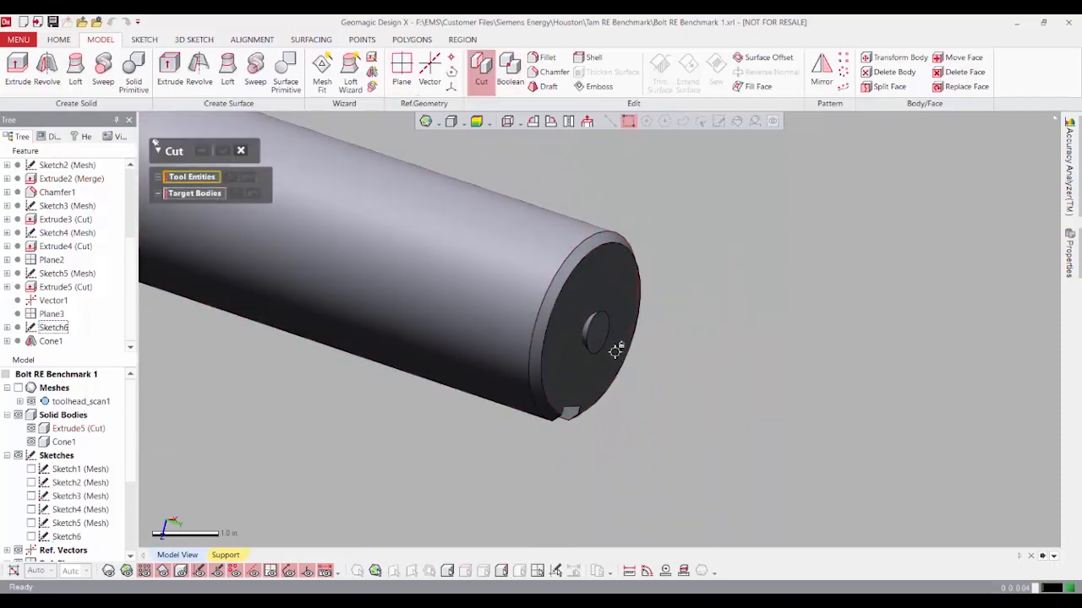
right_drag(693, 268, 305, 192)
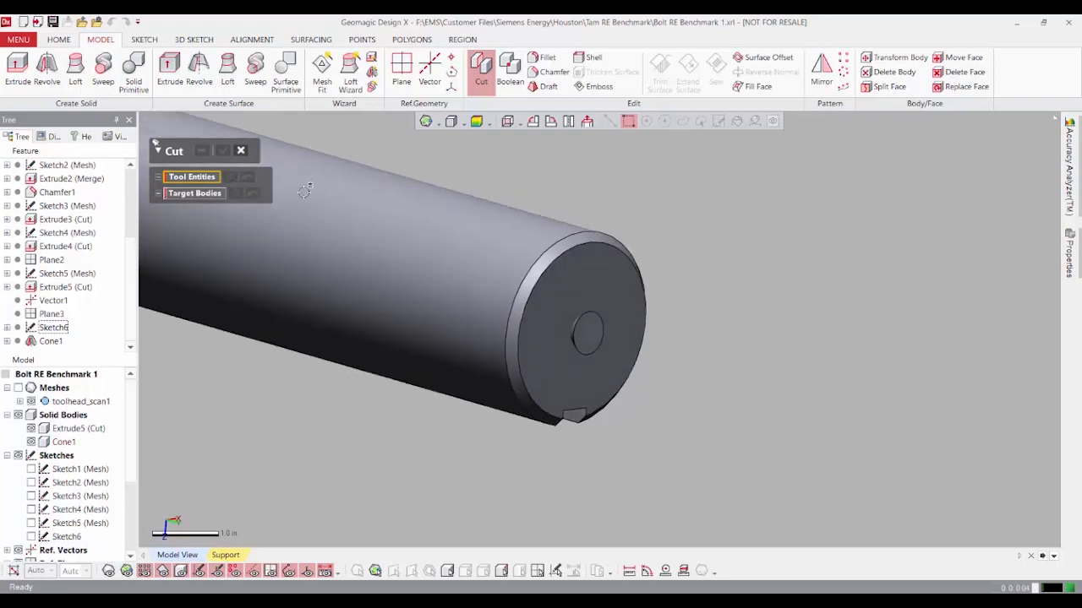
click(240, 150)
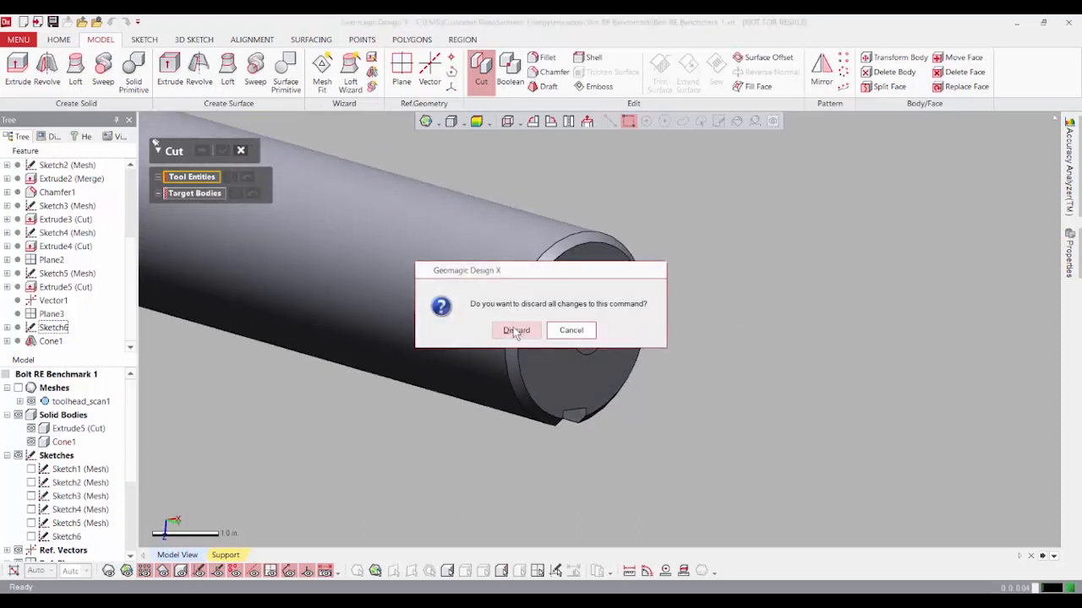
click(515, 330)
Step: Cut the cone body out of the main toolhead solid with a Boolean Cut
click(509, 72)
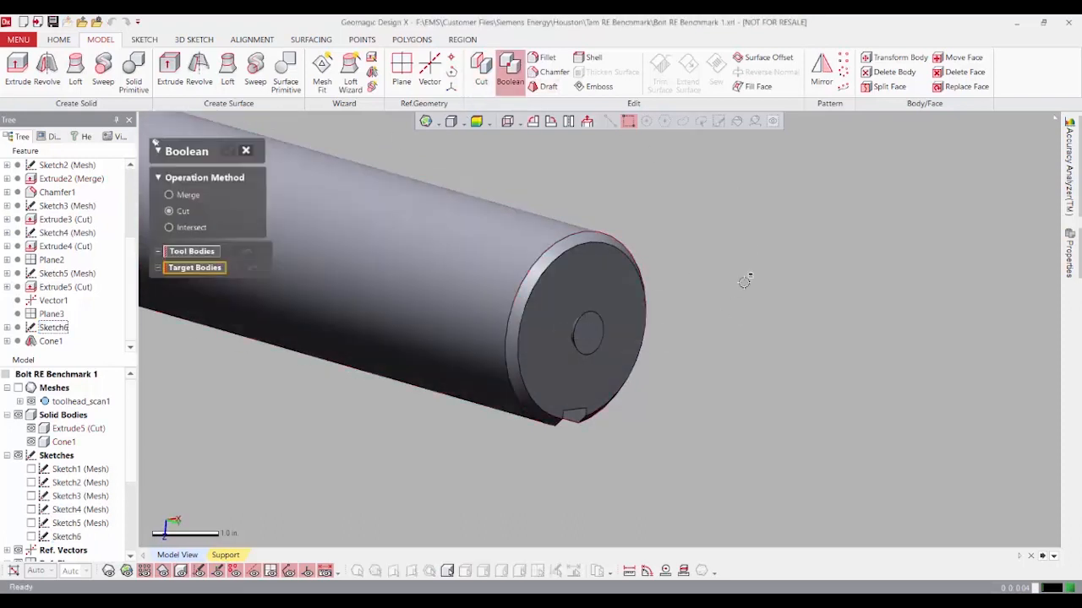
click(193, 251)
click(589, 338)
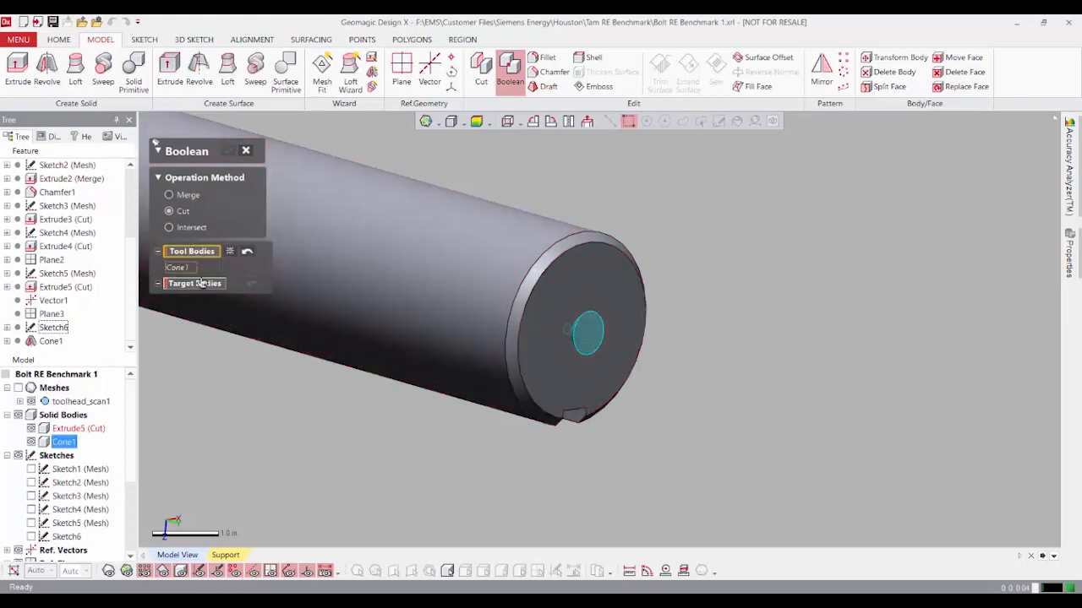
click(194, 283)
click(348, 306)
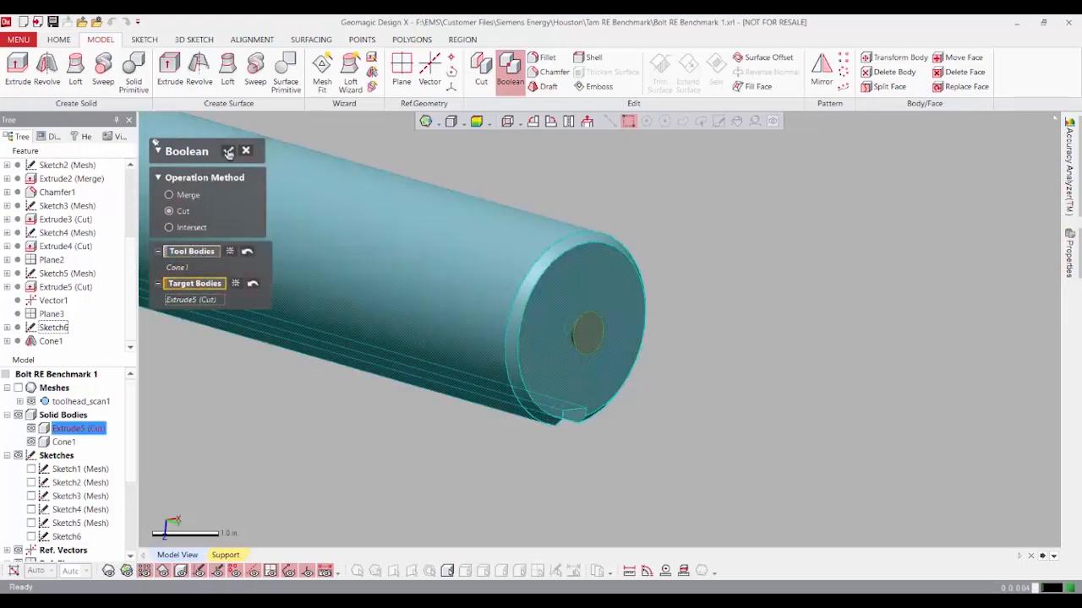
click(229, 153)
Step: Inspect the cut centre hole and the whole solid, then compare it with the scan by alternating which of them is shown
right_drag(679, 275, 624, 254)
scroll(580, 330, down, 2)
scroll(580, 331, down, 2)
ctrl+right_drag(580, 330, 674, 330)
click(591, 233)
scroll(567, 301, down, 4)
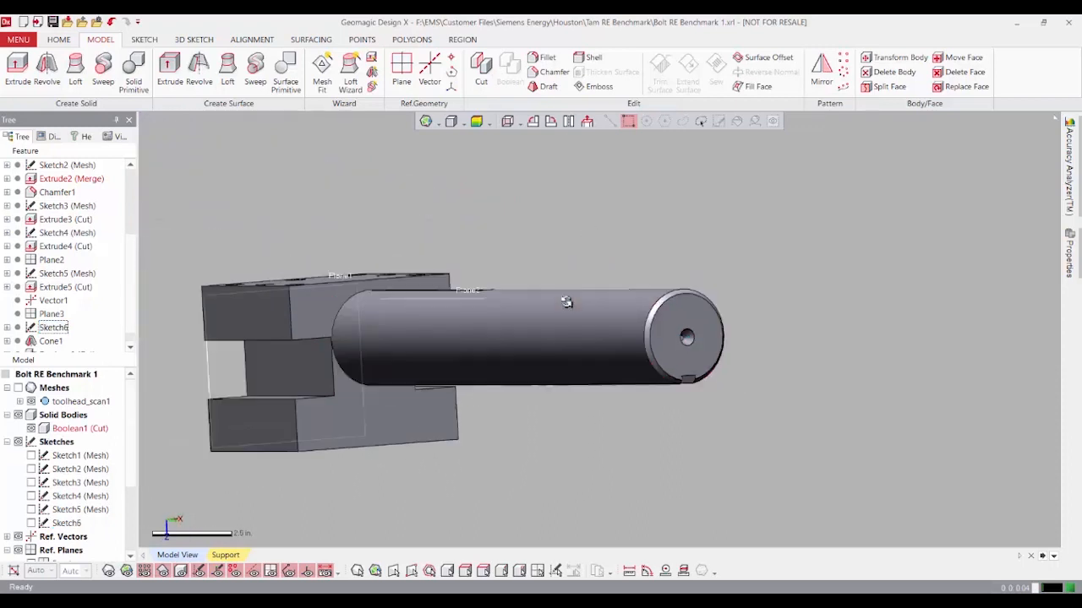
mouse_move(464, 300)
ctrl+right_down()
mouse_move(580, 295)
mouse_move(568, 386)
mouse_move(499, 360)
mouse_move(532, 321)
ctrl+right_up()
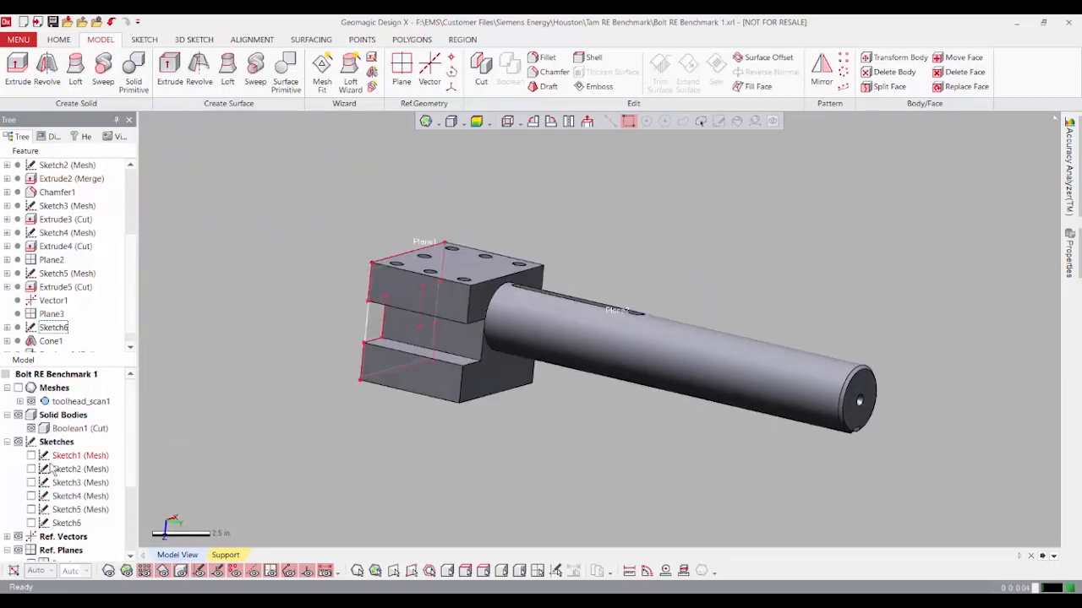
click(19, 388)
click(19, 415)
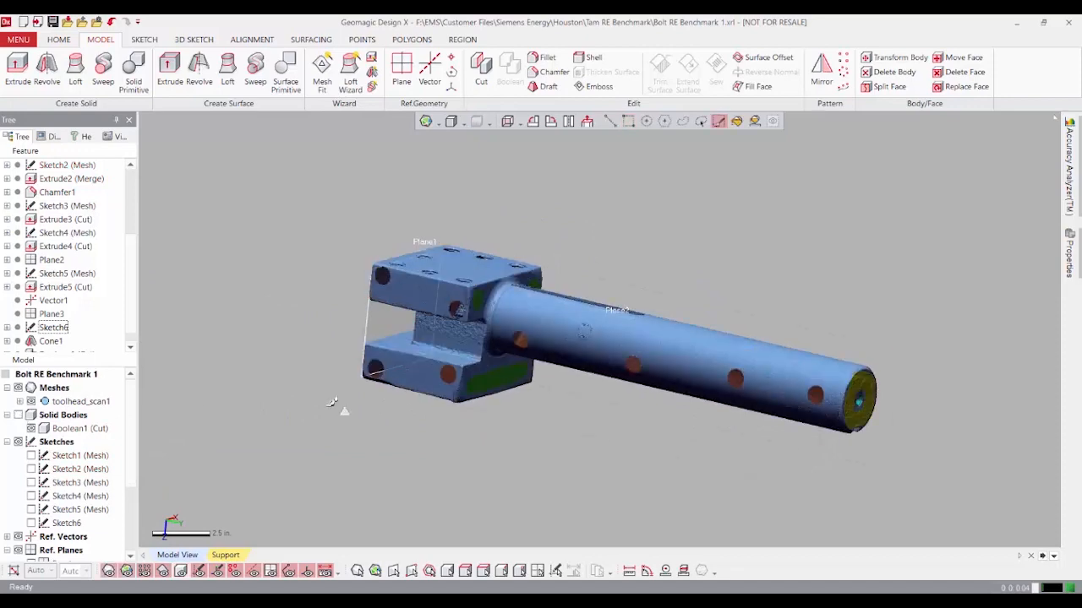
right_drag(430, 413, 672, 284)
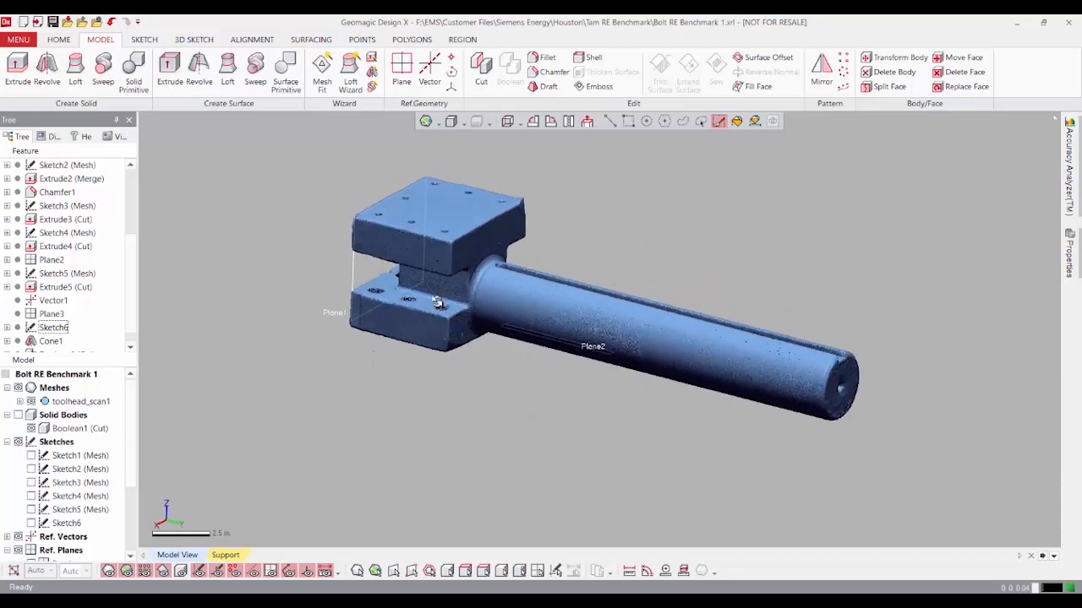
click(19, 387)
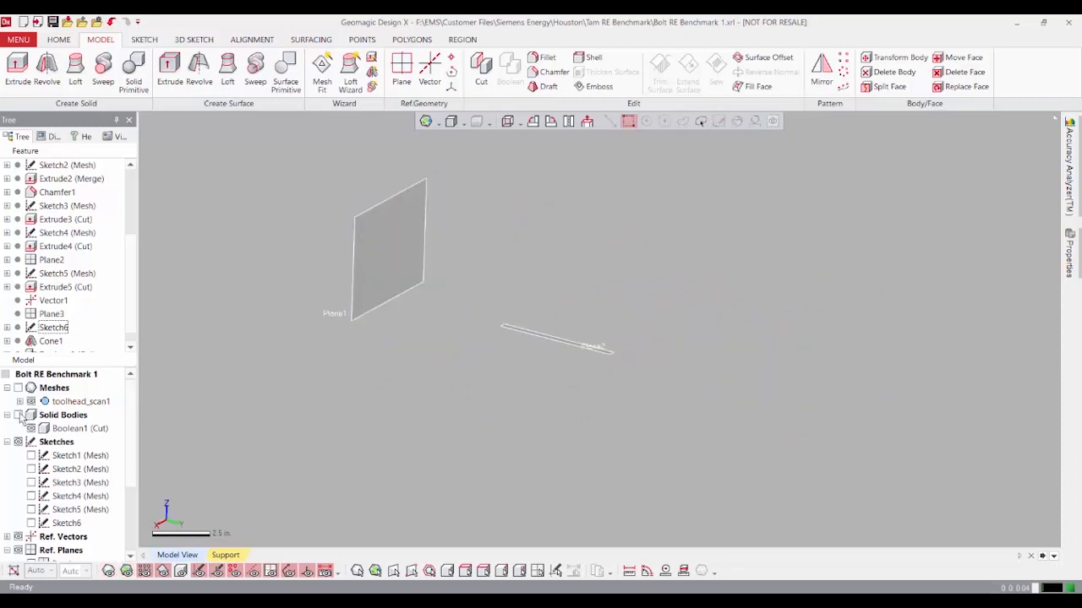
click(19, 415)
right_drag(363, 279, 377, 308)
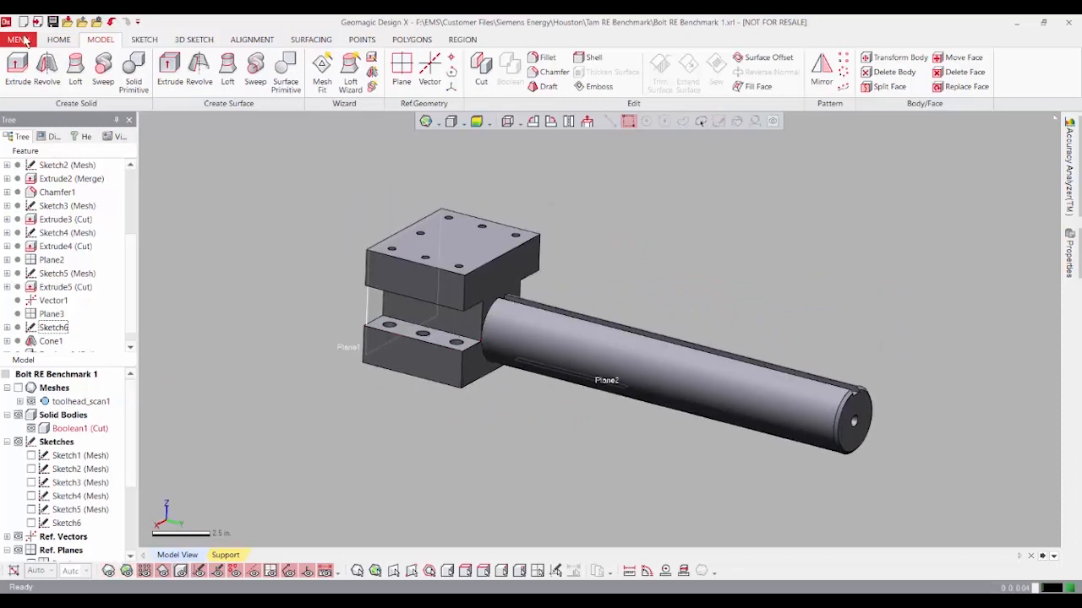
Step: Save the model as a new file named Bolt RE Benchmark 3.xrl in the same folder
click(23, 39)
click(140, 108)
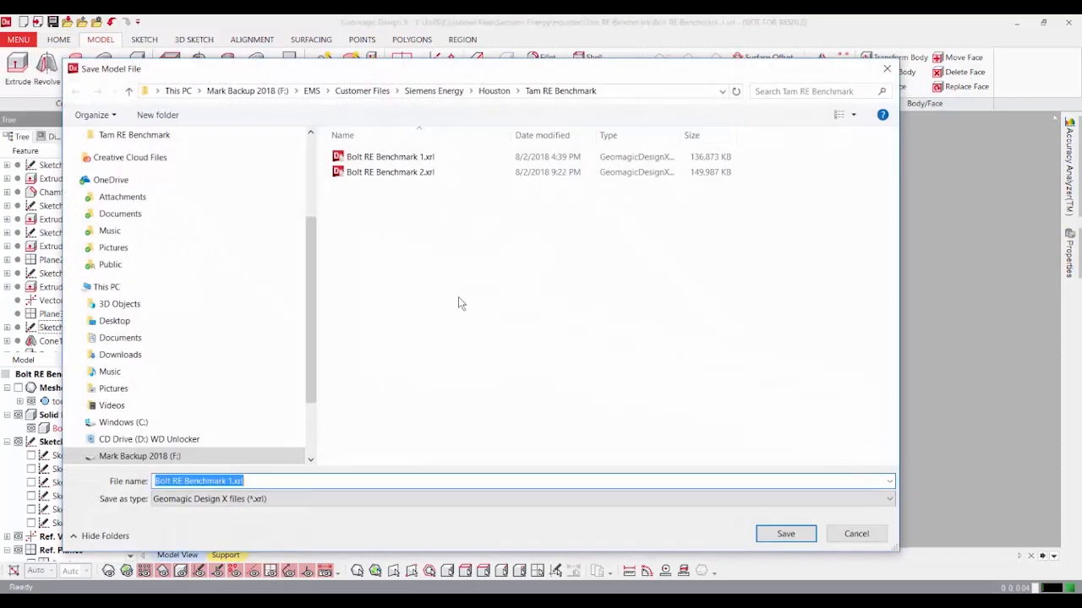
click(230, 480)
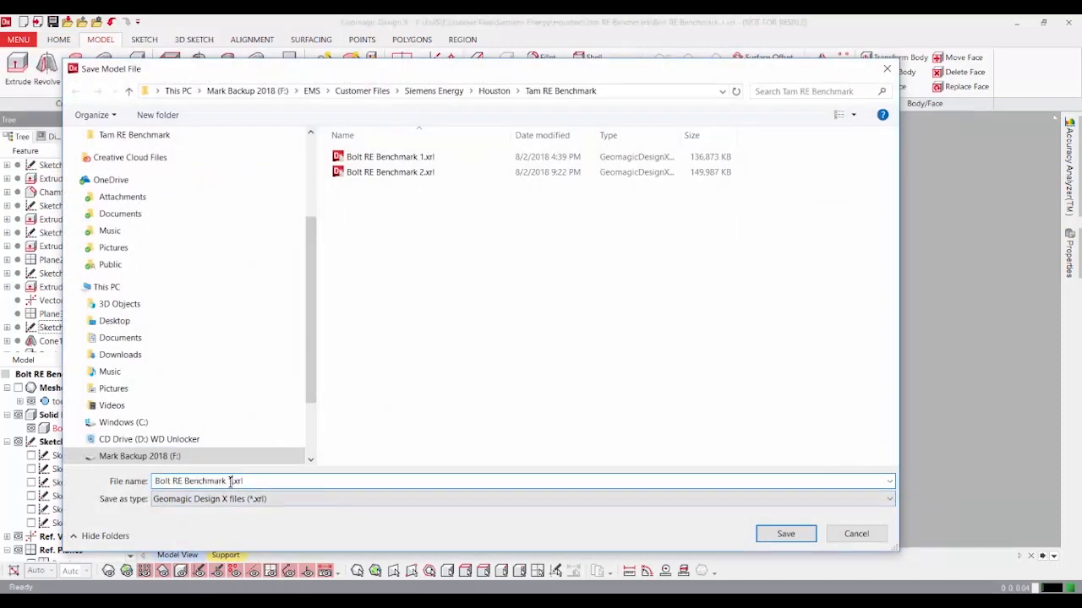
key(BackSpace)
click(778, 534)
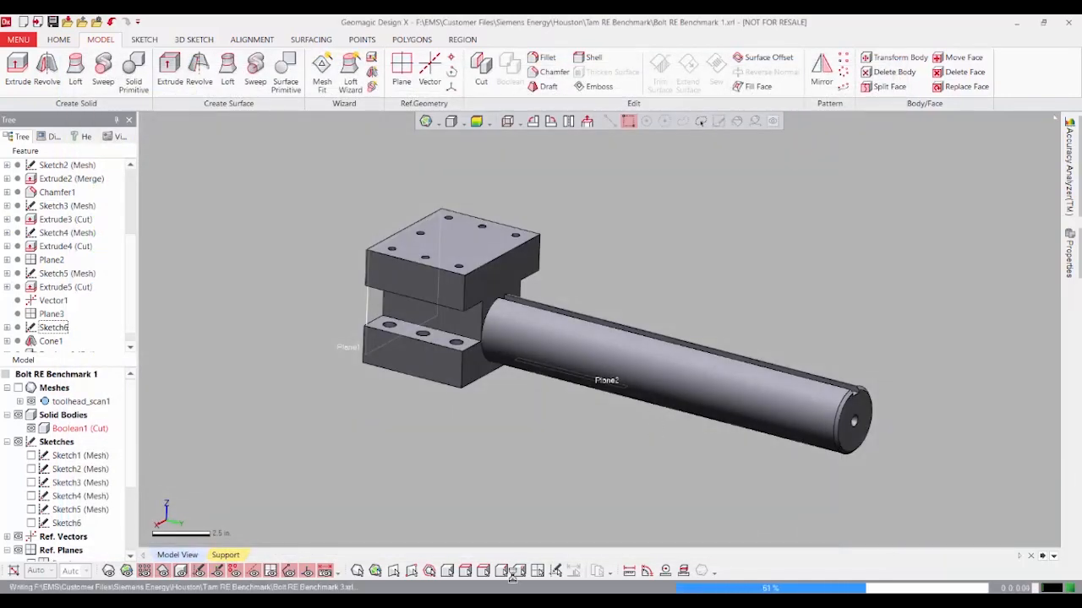
Step: Hide the reference planes and show the Deviation for Body color map with its green tolerance band set to 0.01 in
click(269, 572)
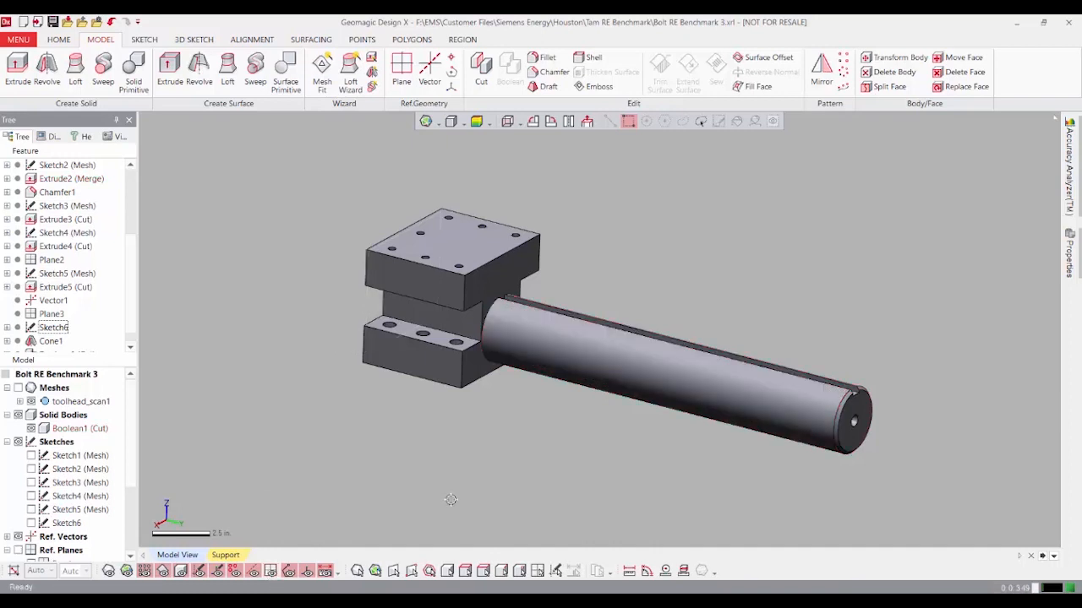
click(1069, 194)
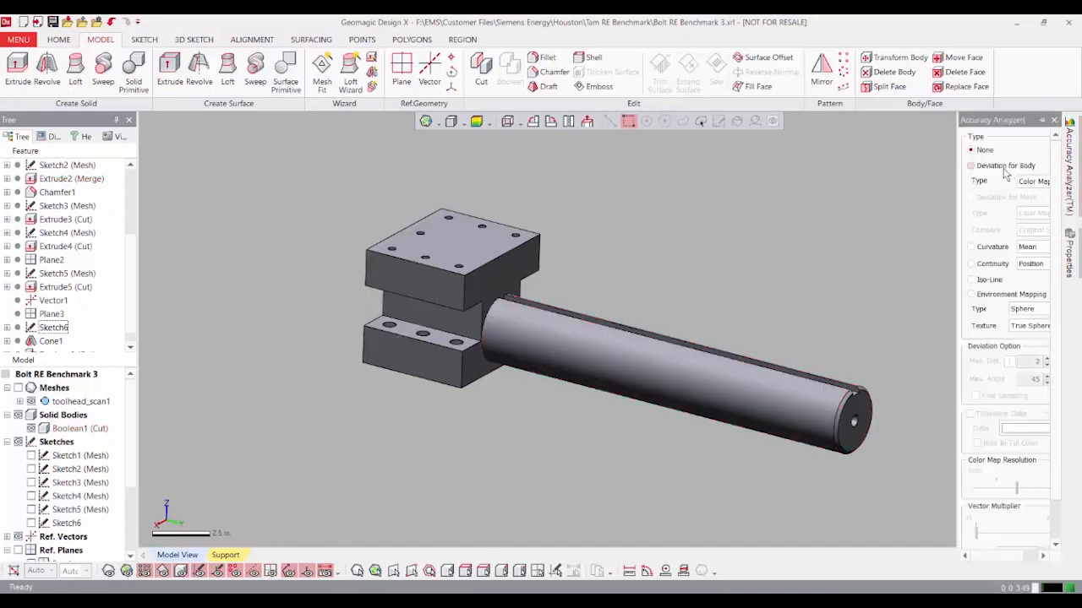
click(1004, 170)
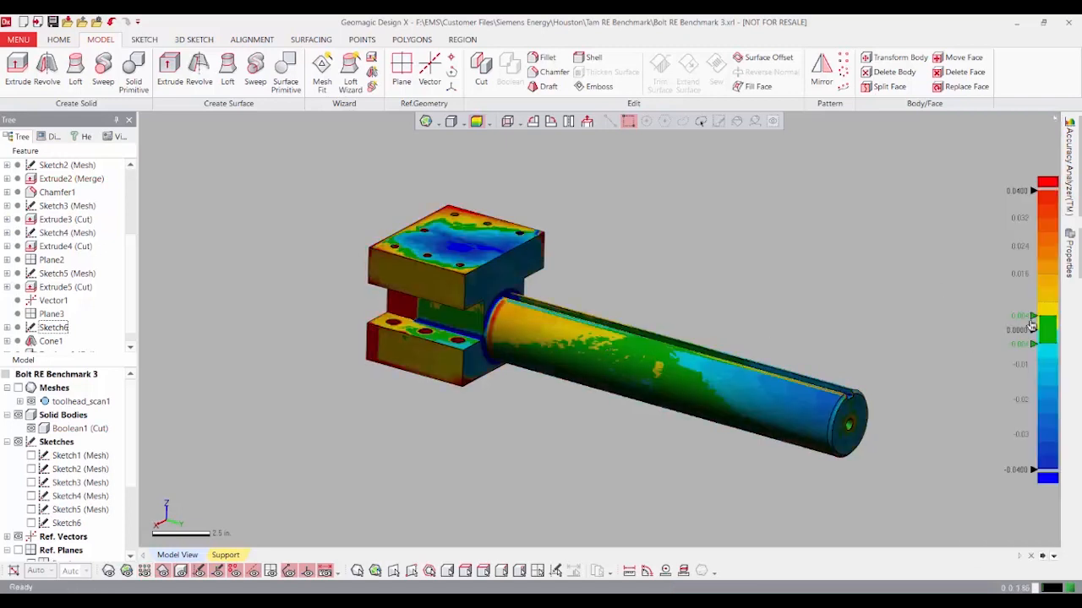
double_click(1022, 317)
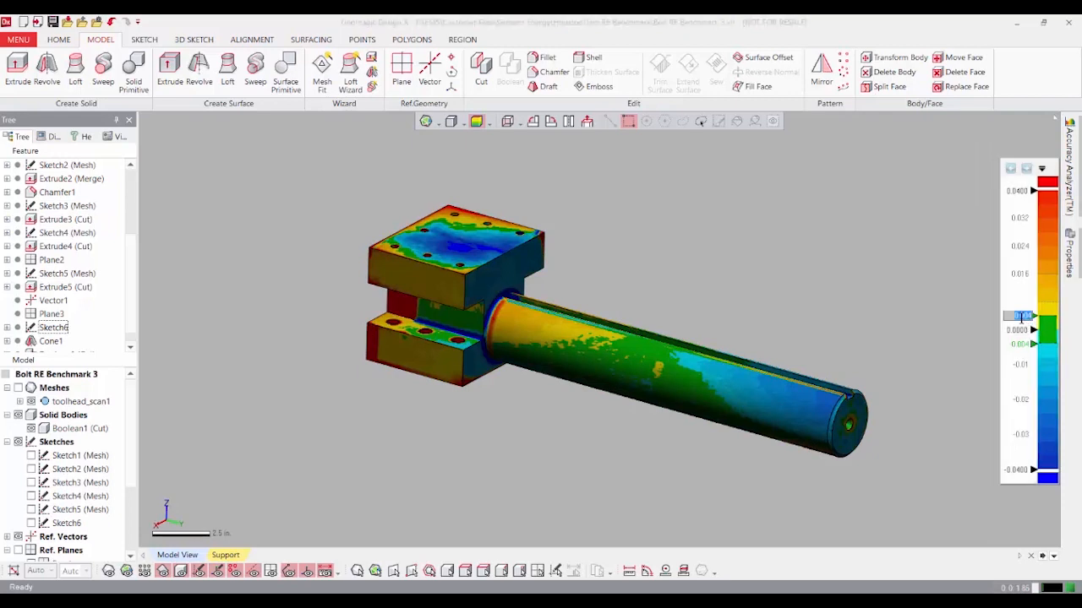
text(0.01)
key(Return)
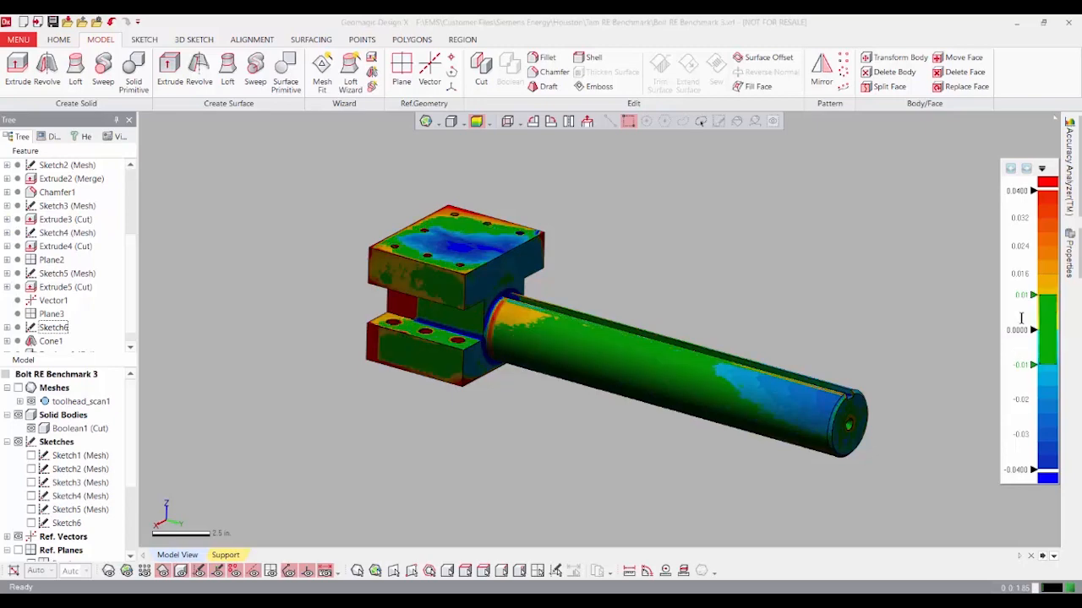
Step: Examine the deviation colors on the head, shaft and end face from all sides of the body
right_drag(625, 406, 567, 408)
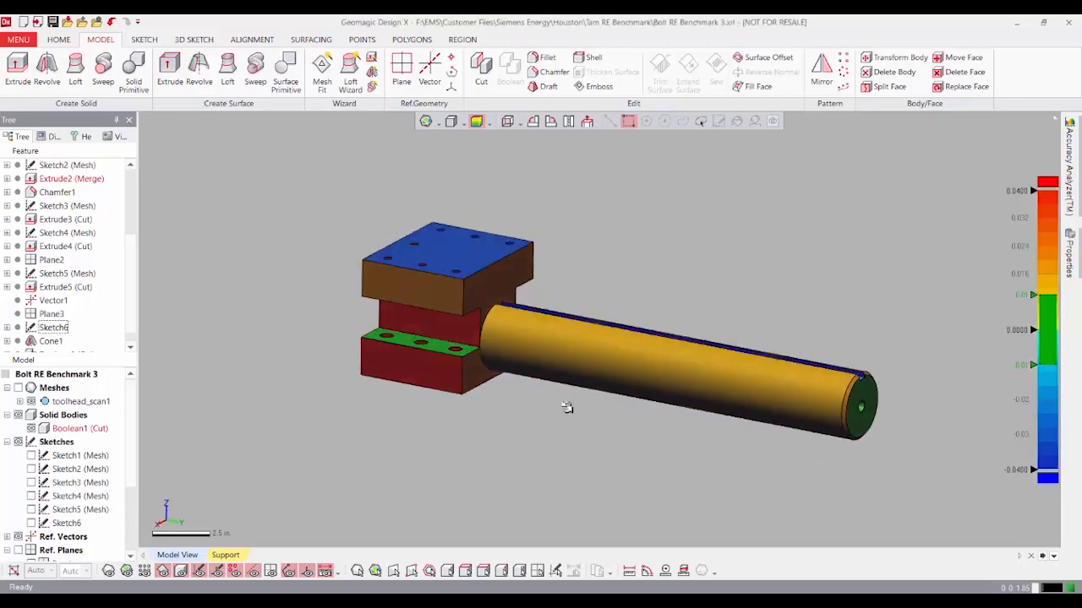
right_drag(486, 427, 507, 357)
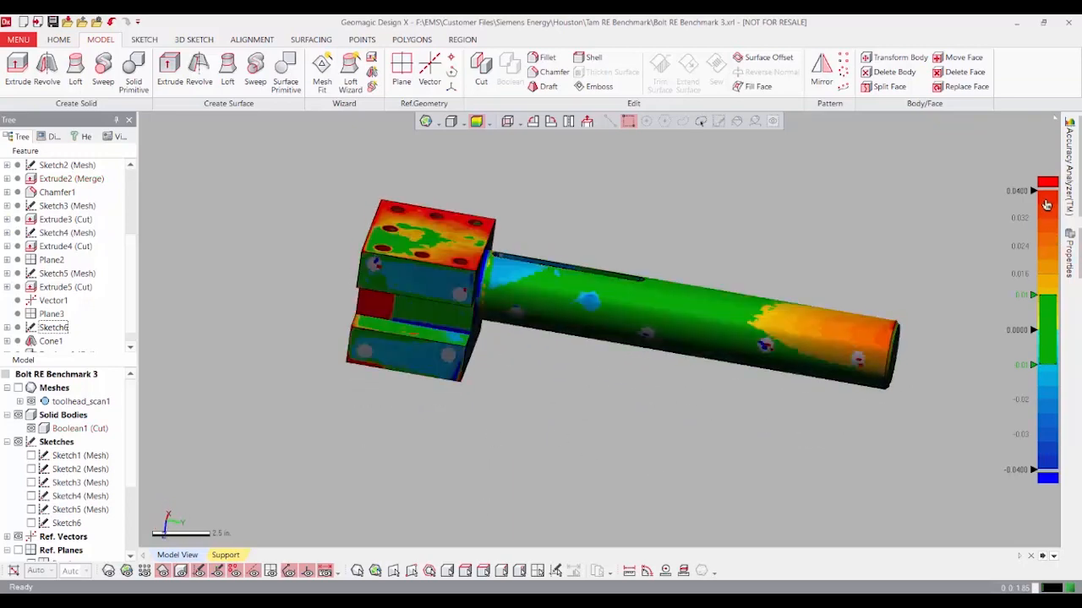
right_drag(743, 370, 691, 377)
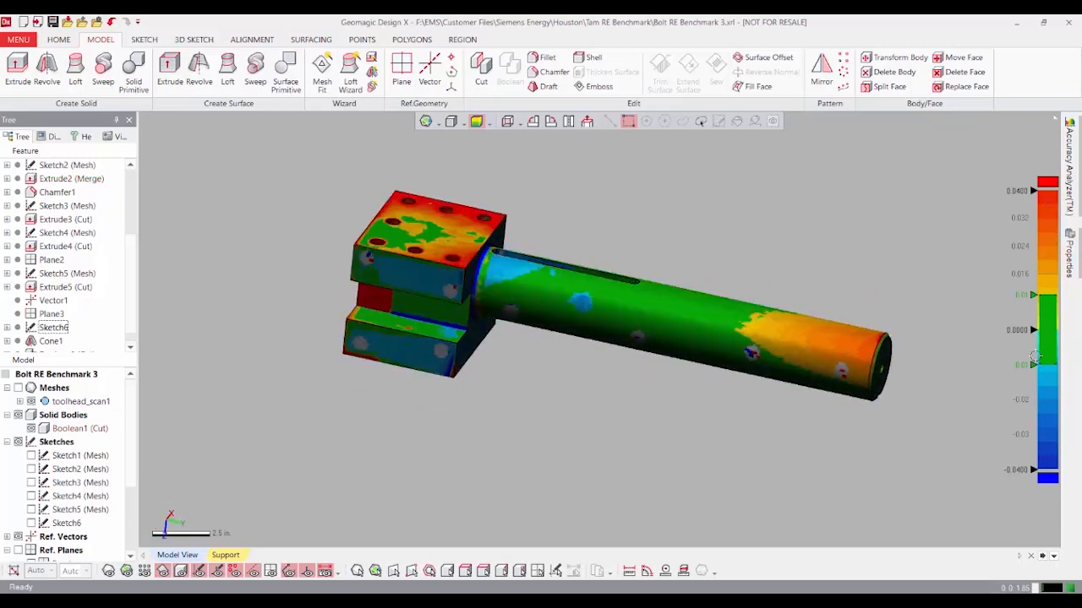
right_drag(485, 183, 490, 300)
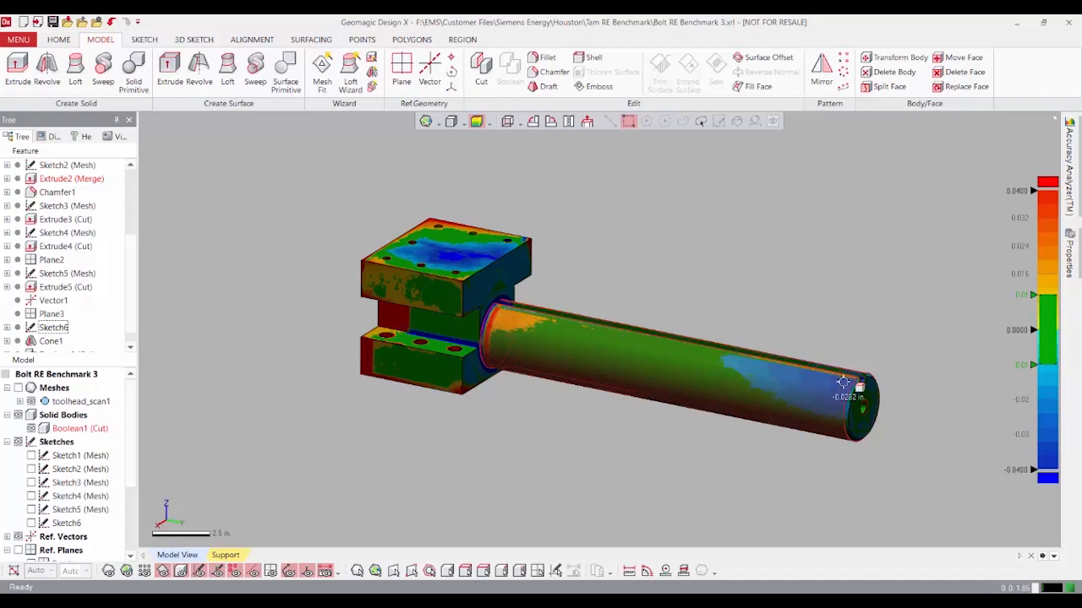
right_drag(609, 449, 601, 302)
right_drag(518, 430, 531, 232)
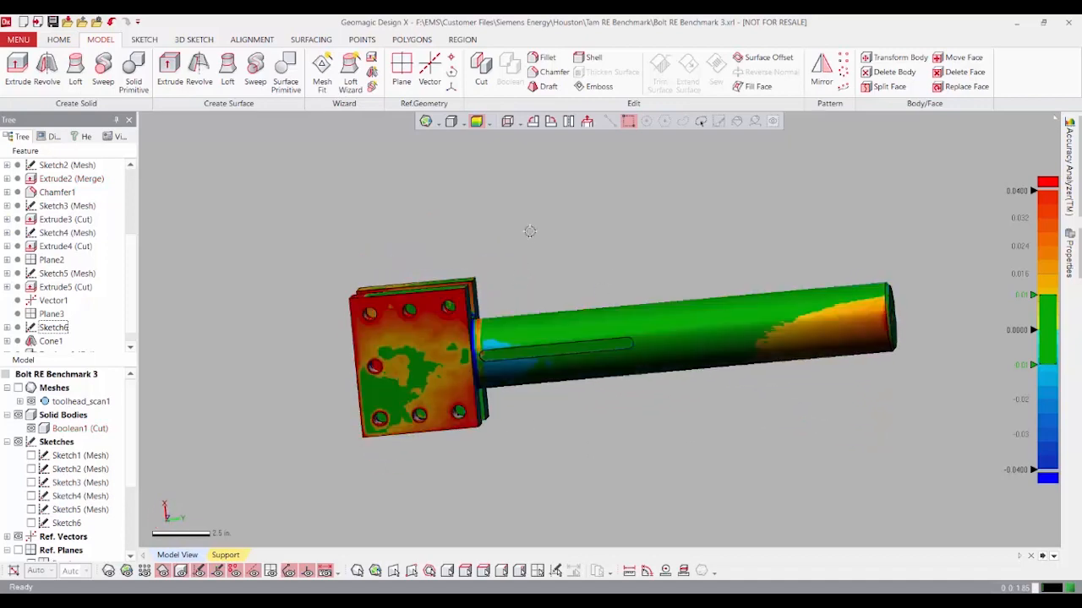
mouse_move(645, 256)
right_down()
mouse_move(595, 249)
mouse_move(521, 310)
mouse_move(755, 217)
mouse_move(681, 284)
mouse_move(763, 271)
mouse_move(512, 379)
right_up()
right_drag(628, 322, 599, 348)
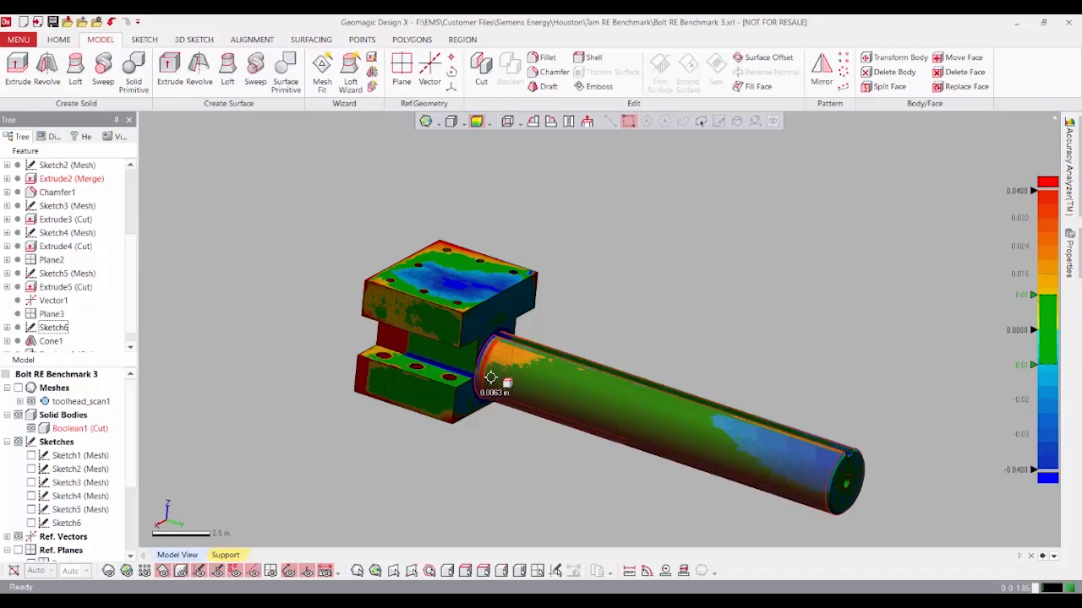
mouse_move(475, 398)
right_down()
mouse_move(447, 392)
mouse_move(572, 381)
mouse_move(398, 333)
mouse_move(611, 381)
mouse_move(536, 322)
mouse_move(647, 355)
mouse_move(785, 314)
mouse_move(420, 365)
mouse_move(727, 355)
mouse_move(736, 392)
mouse_move(623, 415)
mouse_move(504, 373)
right_up()
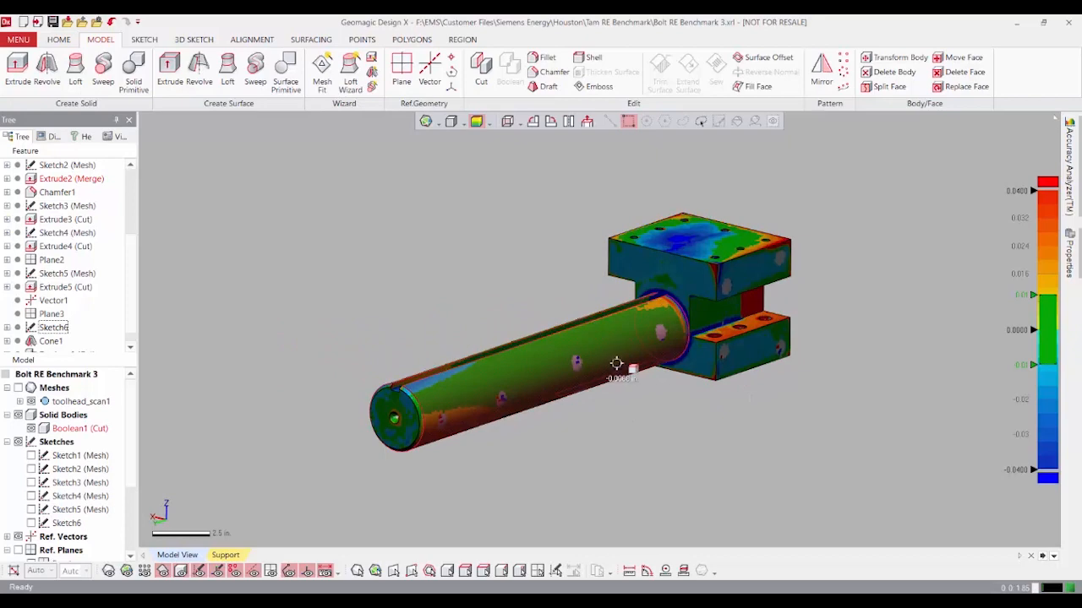
right_drag(616, 363, 611, 531)
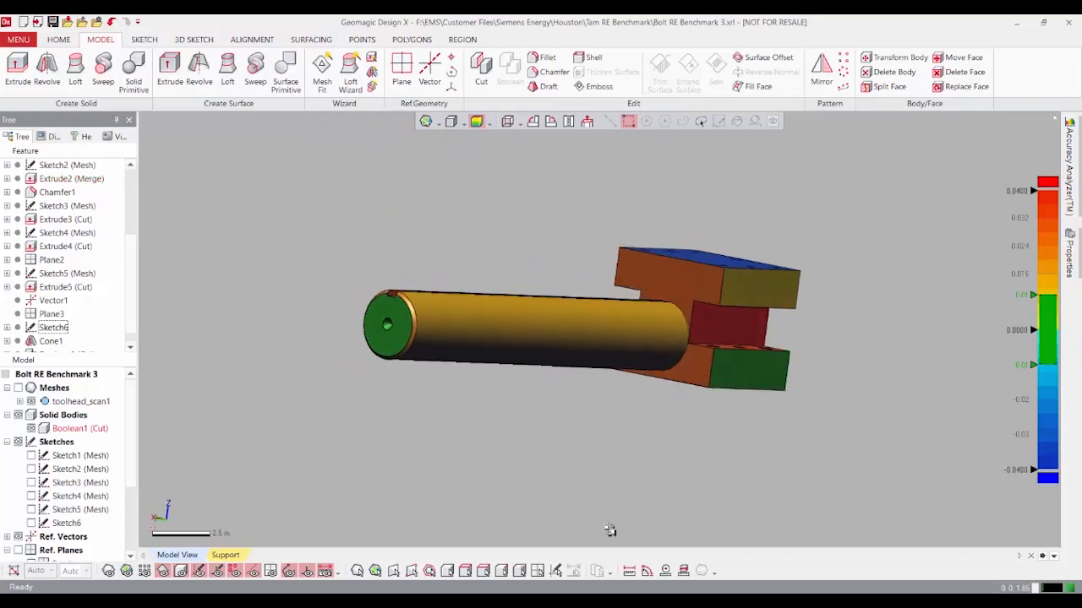
Step: Show the scan without region colors in place of the solid, examine its end face and shaft, and switch back to the solid
click(18, 415)
click(18, 388)
right_drag(290, 338, 363, 344)
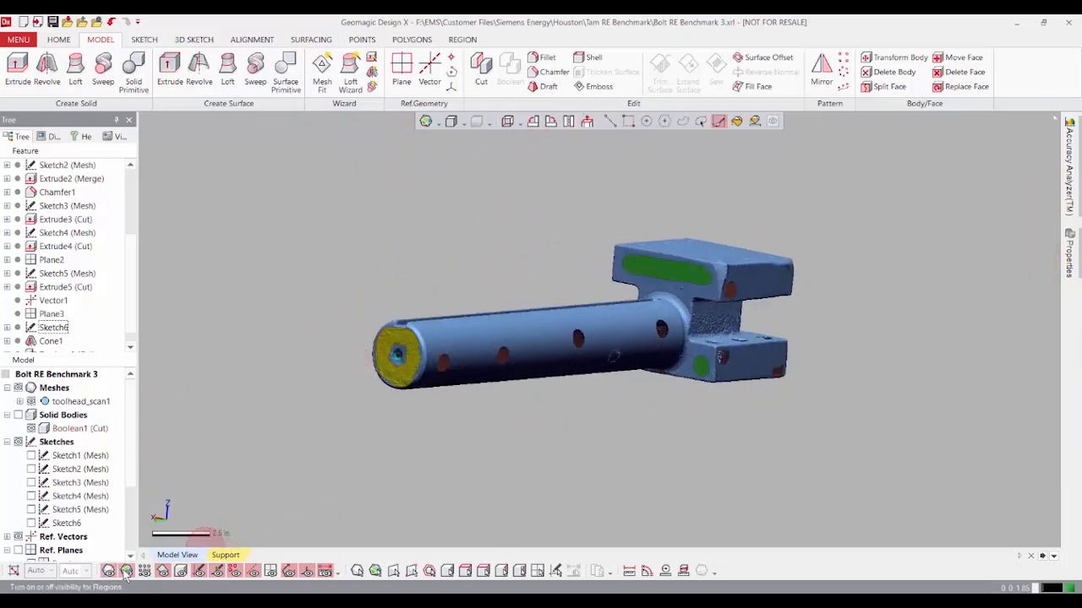
right_drag(398, 386, 442, 391)
scroll(443, 392, up, 3)
middle_drag(443, 391, 581, 349)
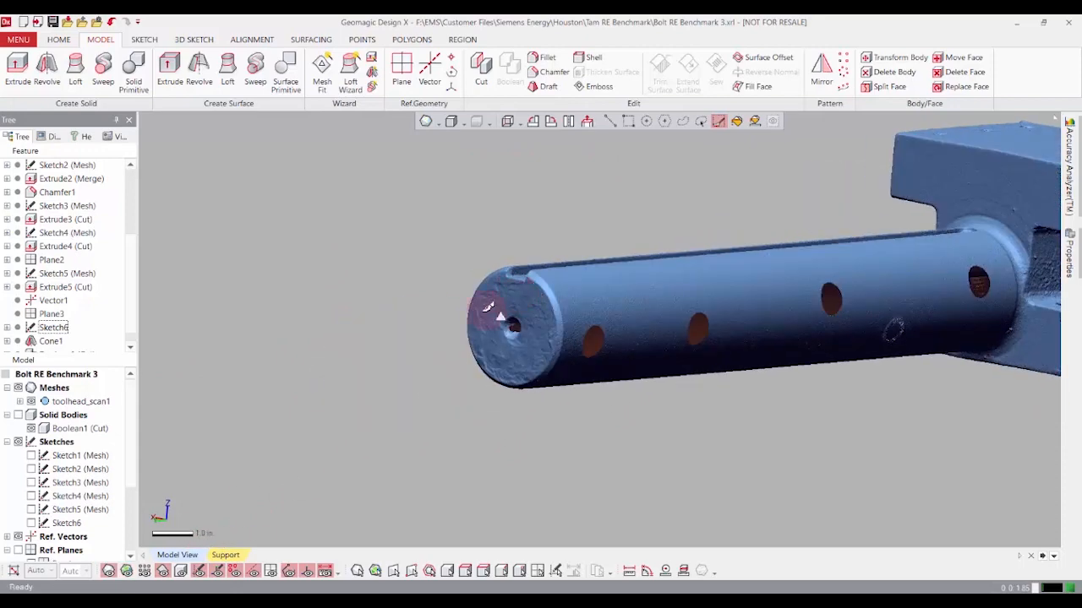
scroll(771, 362, down, 3)
middle_drag(771, 362, 639, 404)
right_drag(718, 385, 718, 410)
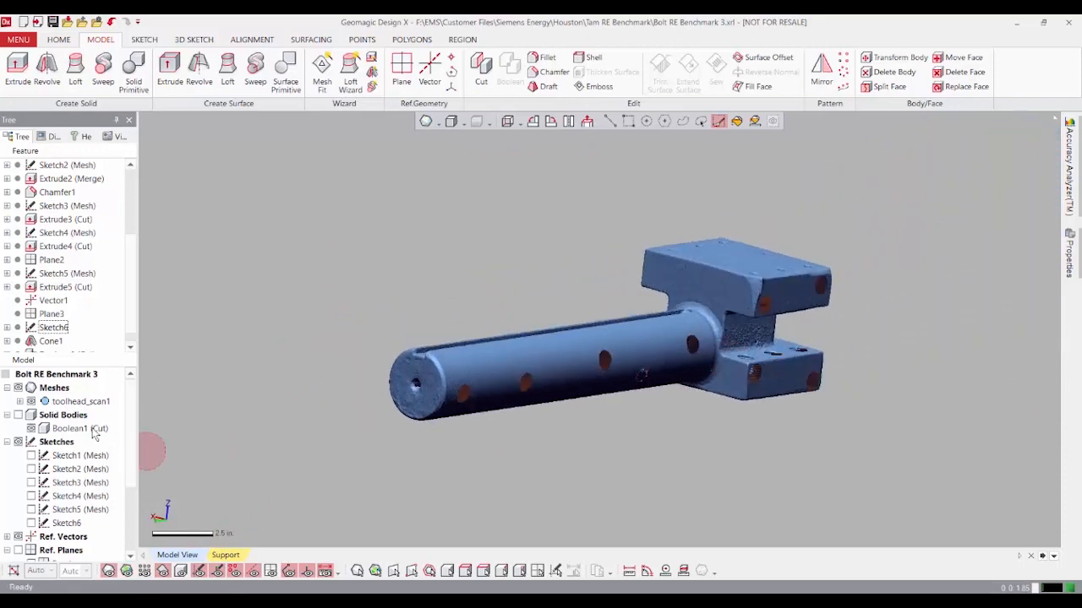
click(18, 387)
click(18, 414)
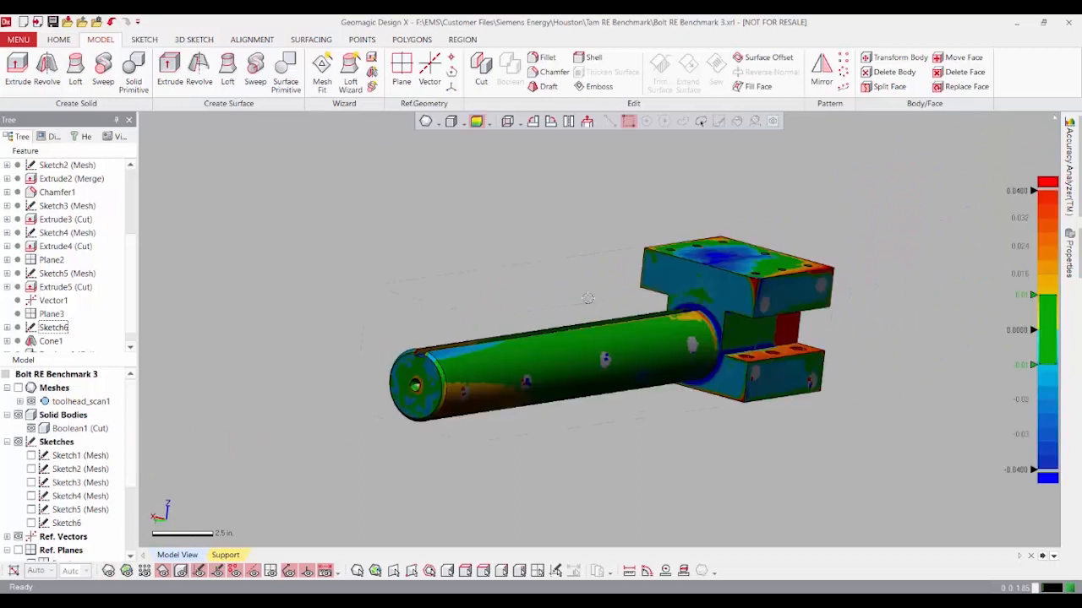
Step: Turn off the body deviation display by setting the accuracy analysis type to None
click(1069, 127)
click(971, 150)
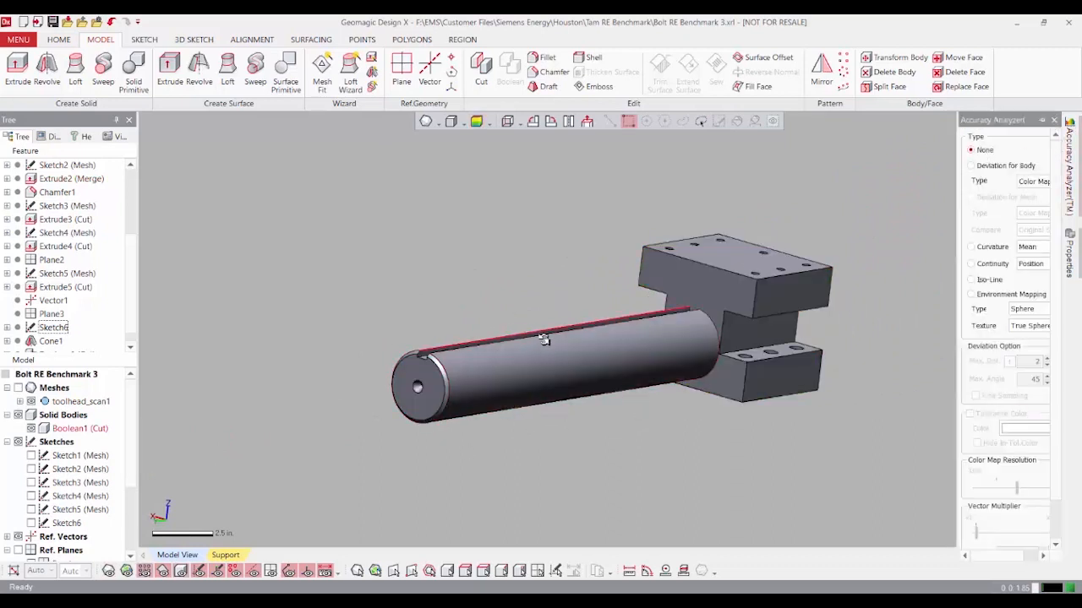
right_drag(636, 279, 609, 301)
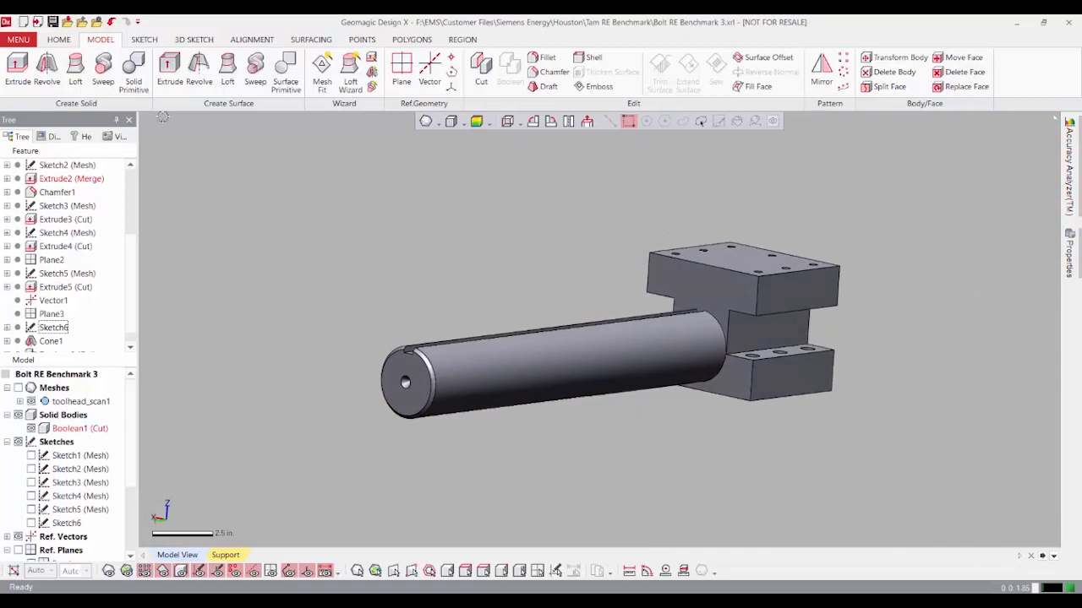
Step: Export the solid body Boolean1 (Cut) as a STEP file (*.stp) named bolt in the Bag Tag folder
click(21, 42)
mouse_move(57, 65)
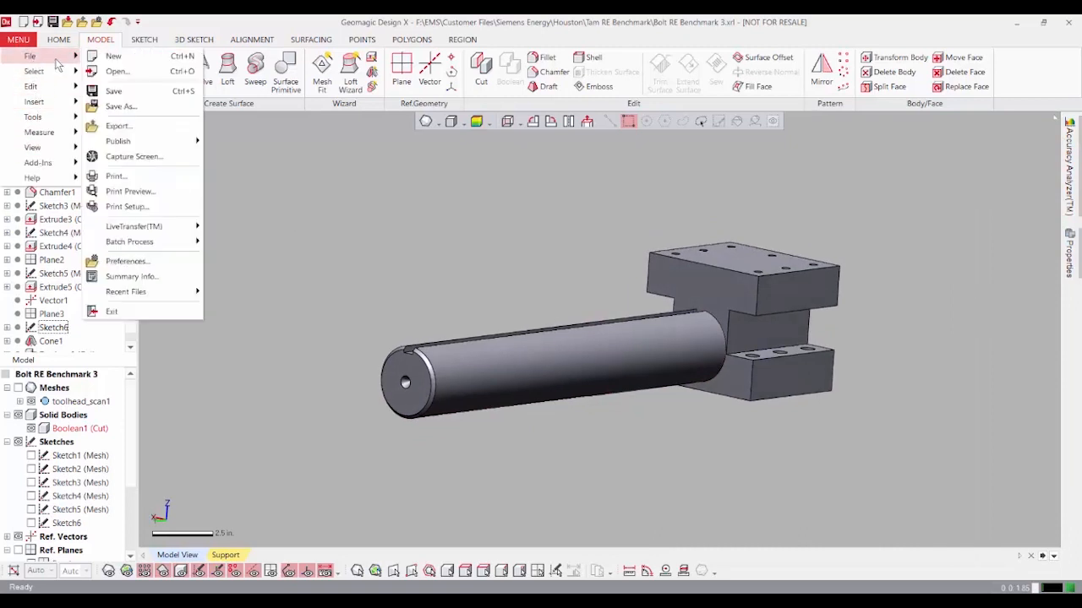
click(118, 126)
click(417, 331)
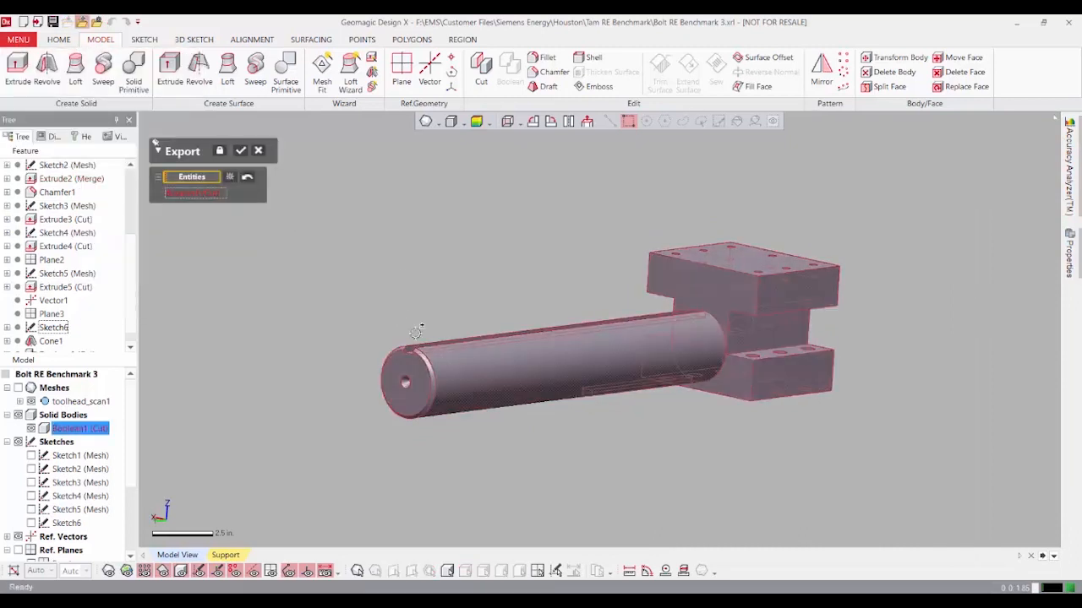
click(240, 151)
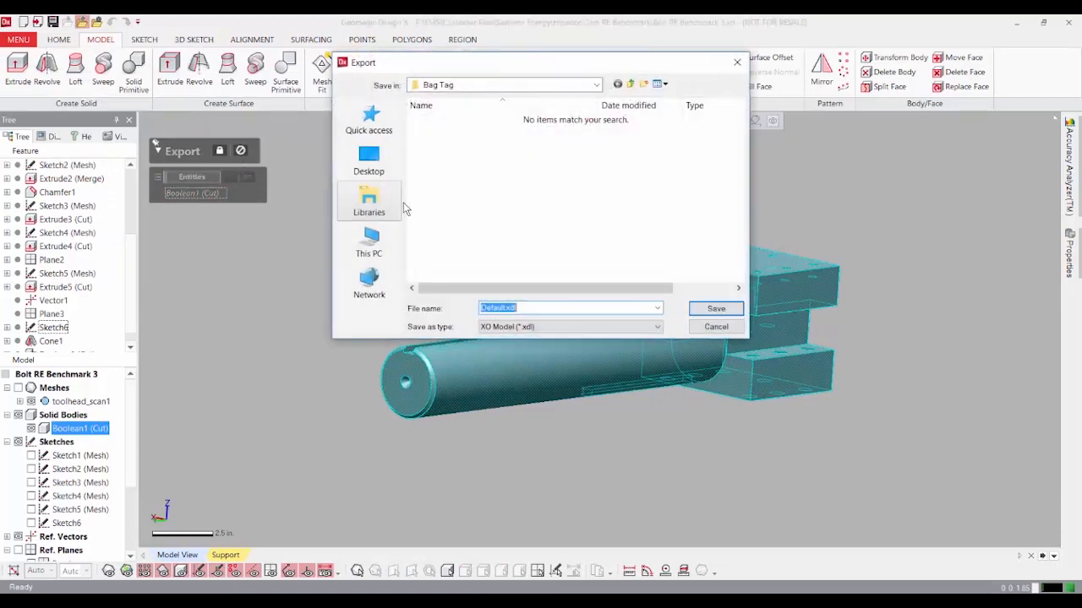
click(578, 328)
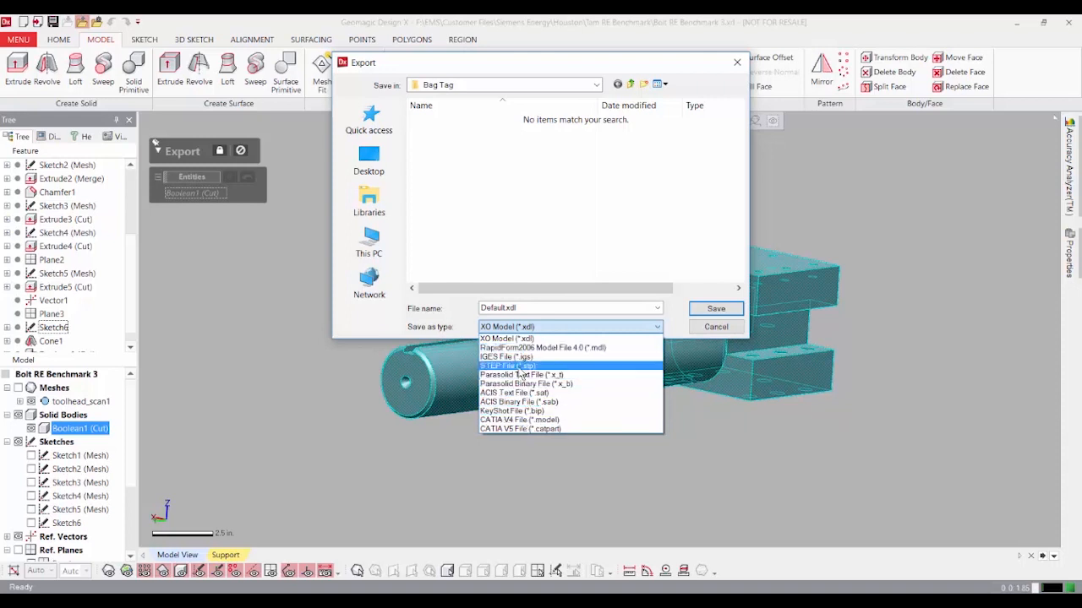
click(520, 367)
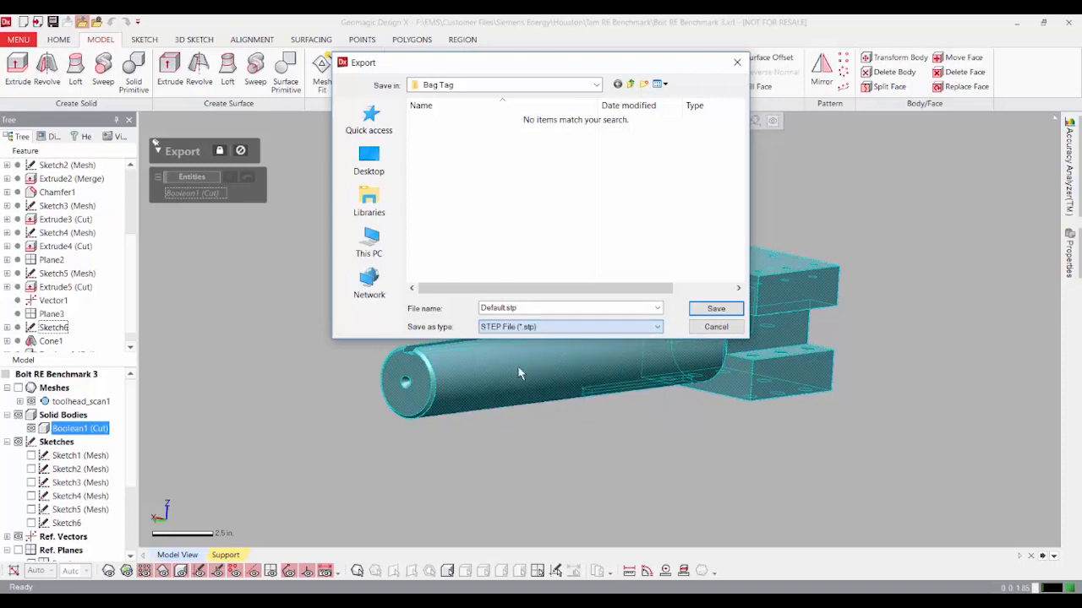
double_click(524, 308)
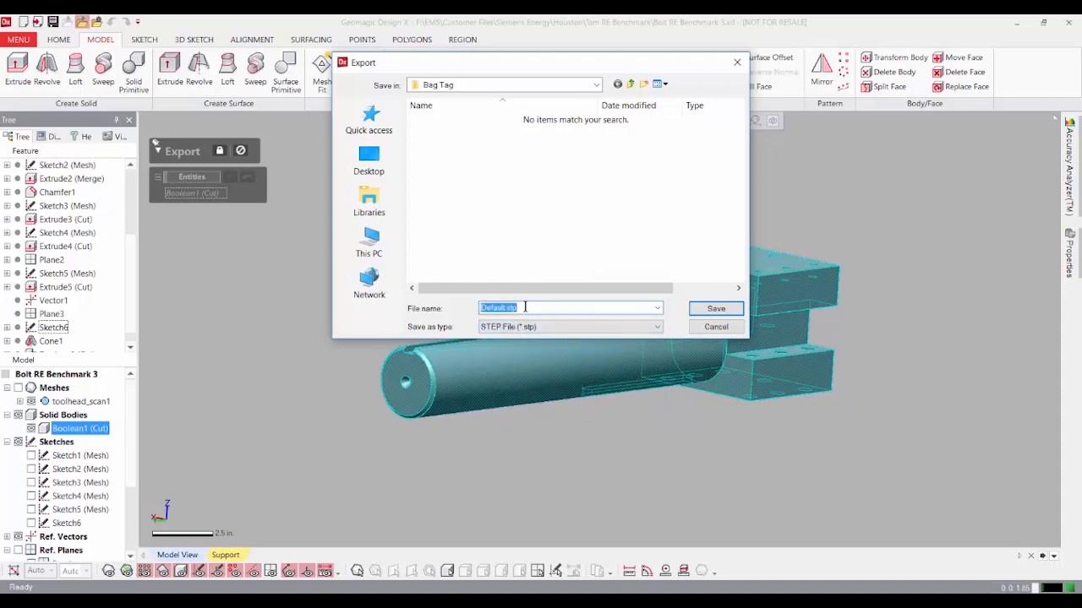
text(bolt)
click(701, 311)
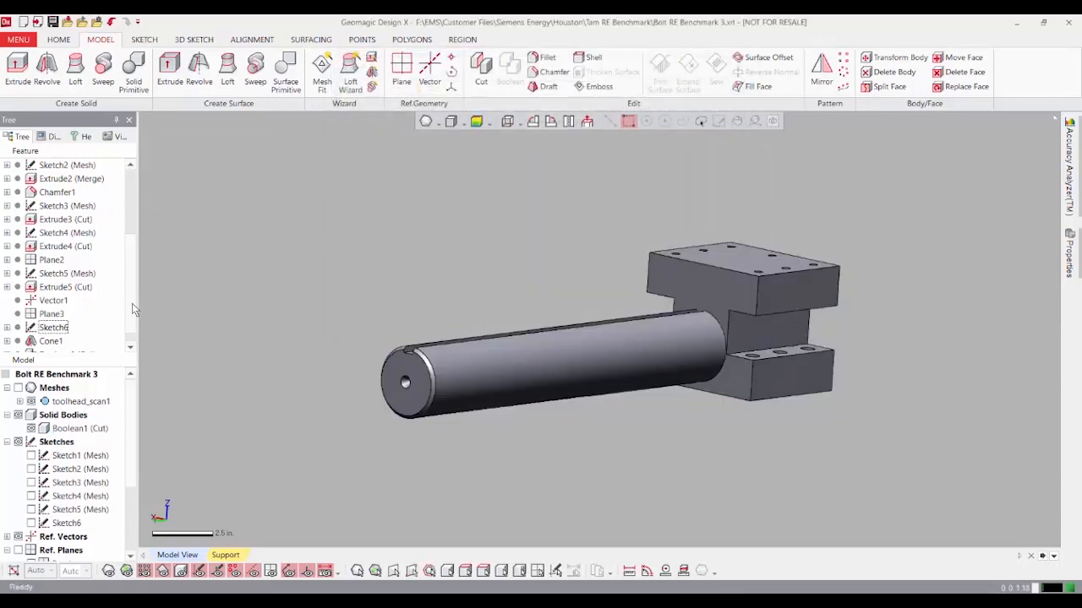
scroll(129, 250, up, 3)
scroll(133, 197, down, 3)
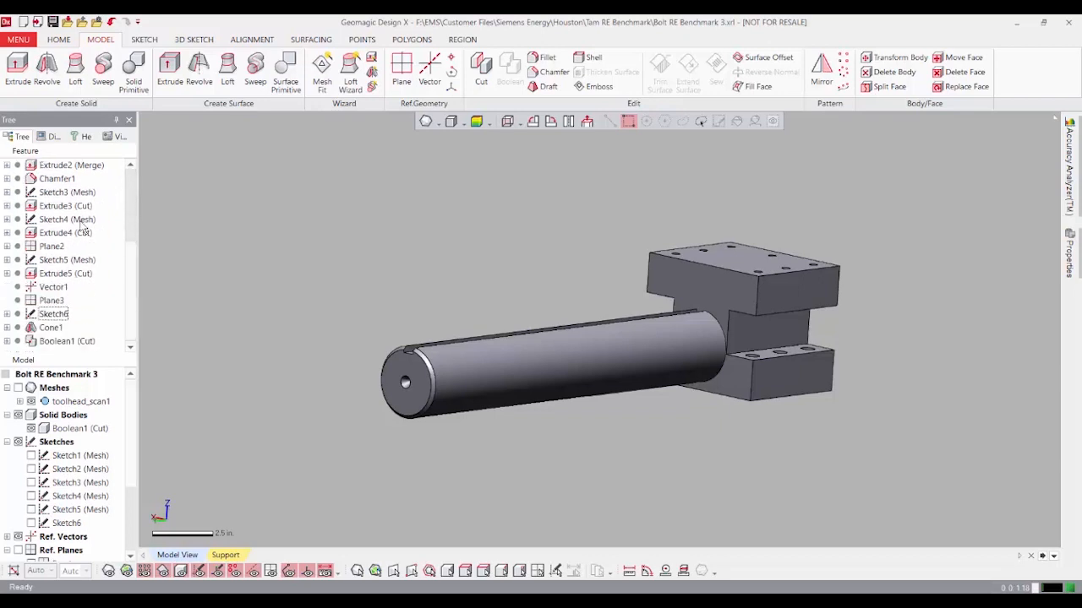
scroll(84, 226, up, 3)
scroll(59, 338, down, 3)
right_drag(572, 299, 569, 312)
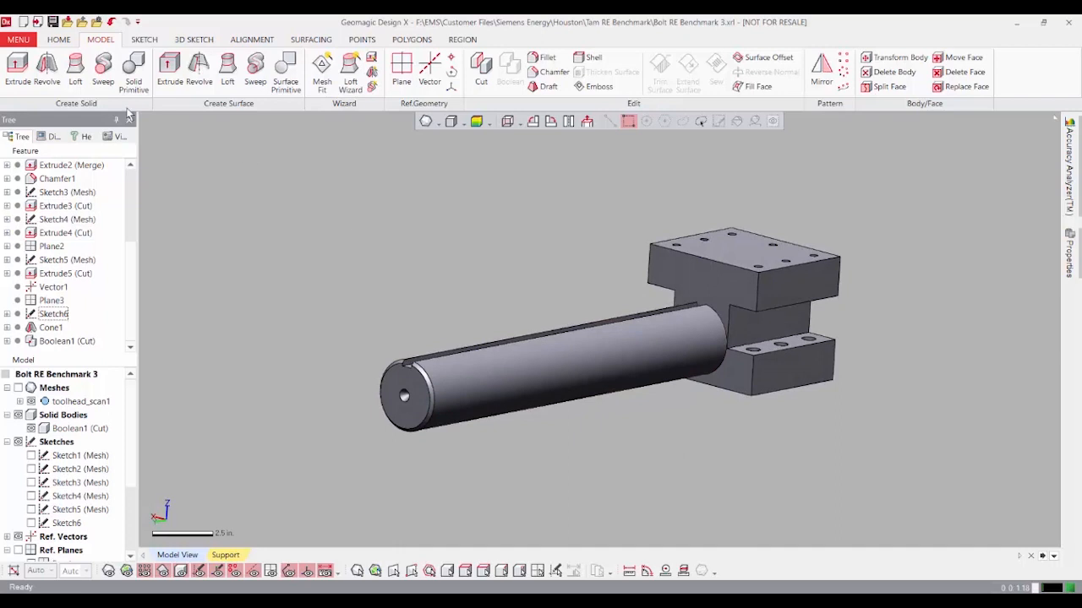
Step: Examine the CAD programs offered as LiveTransfer targets for the model and its features
click(19, 40)
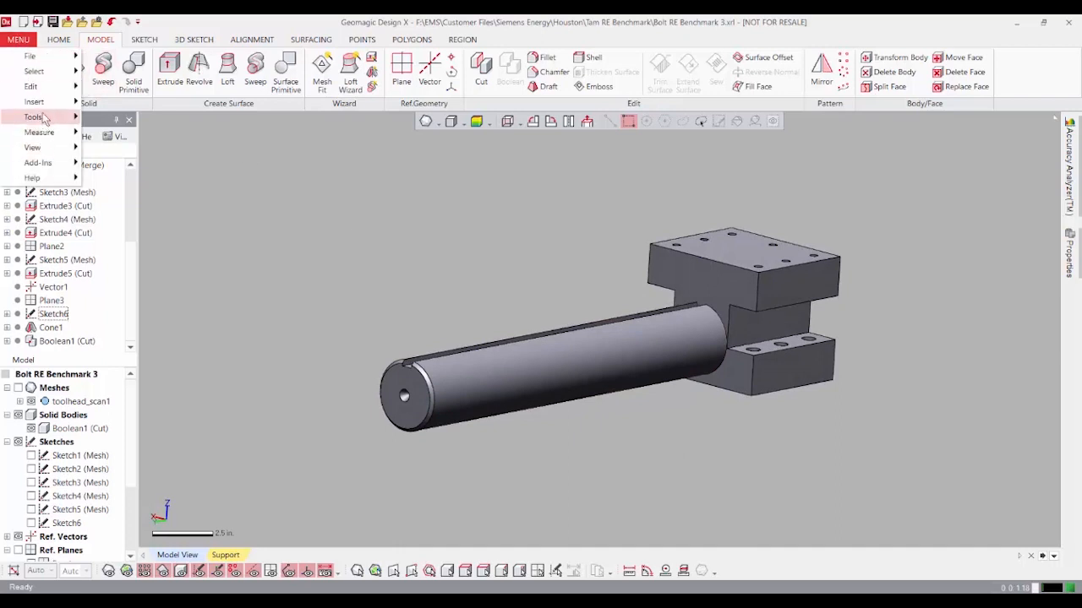
mouse_move(42, 108)
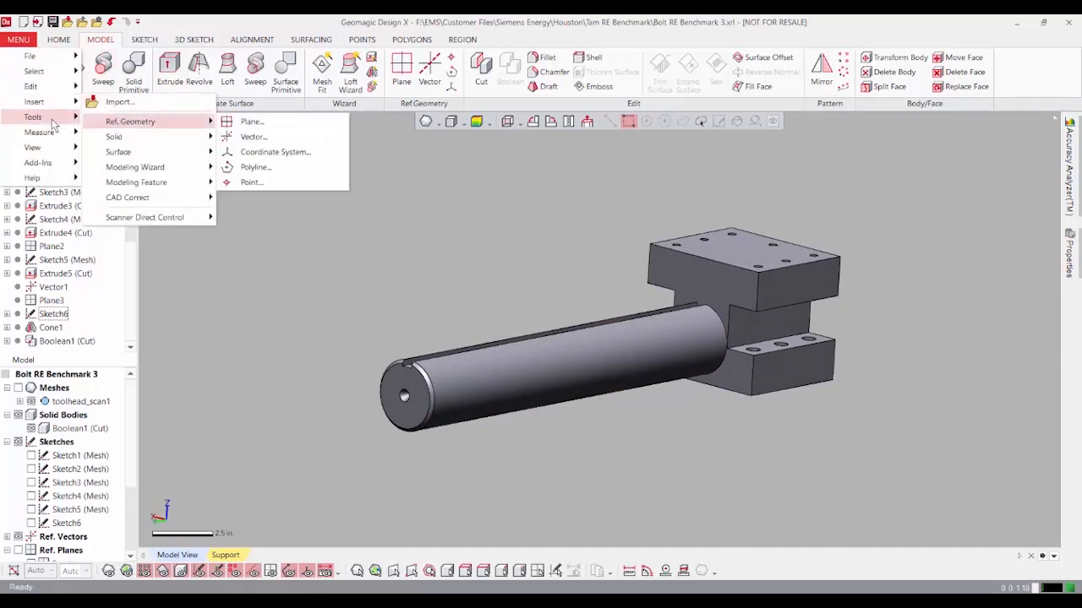
mouse_move(47, 55)
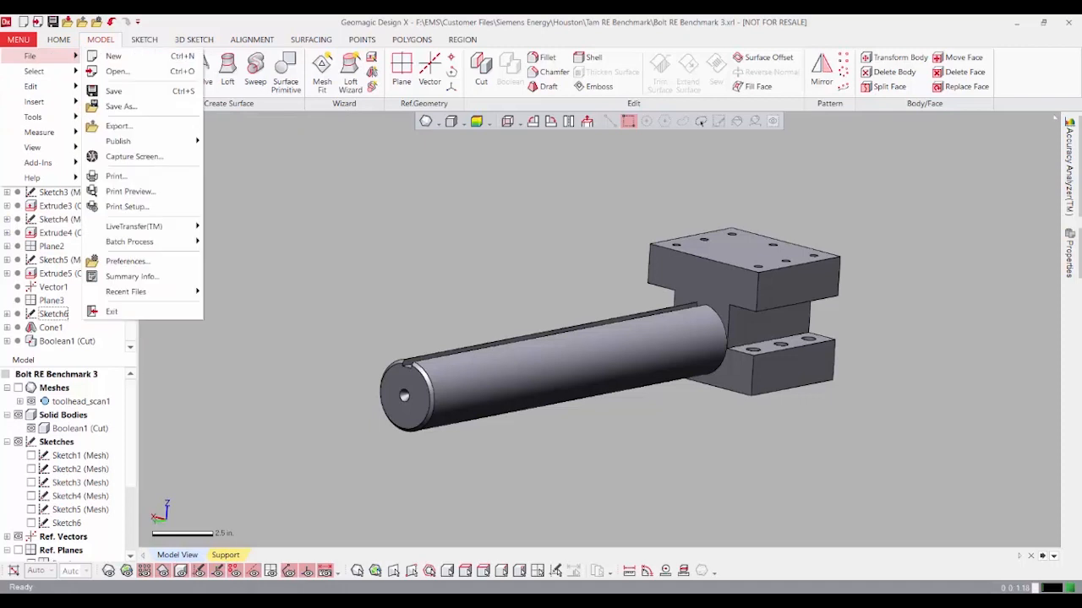
click(211, 224)
click(21, 41)
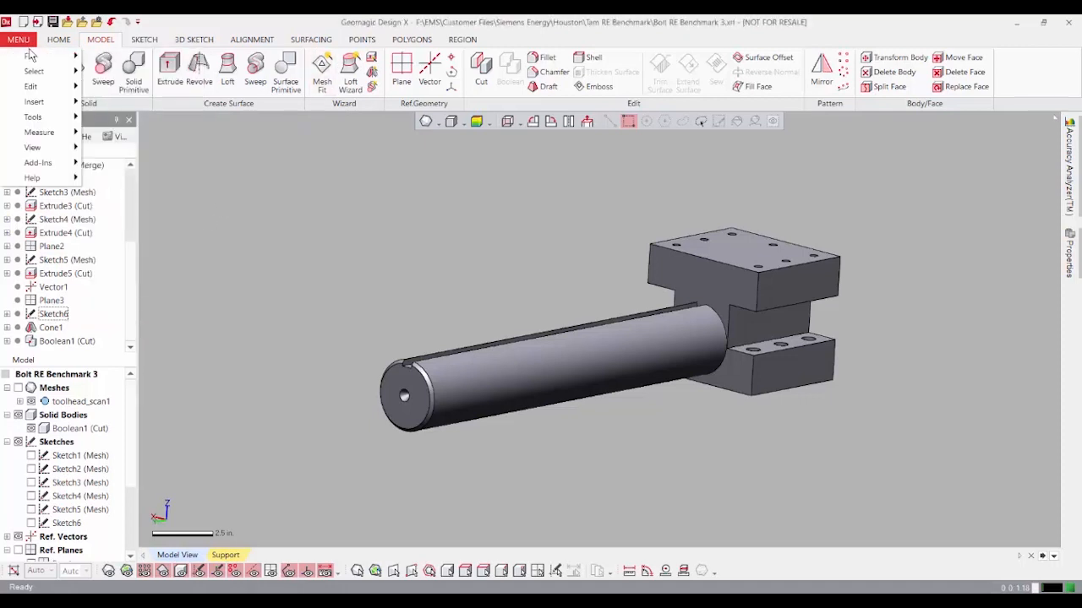
mouse_move(30, 55)
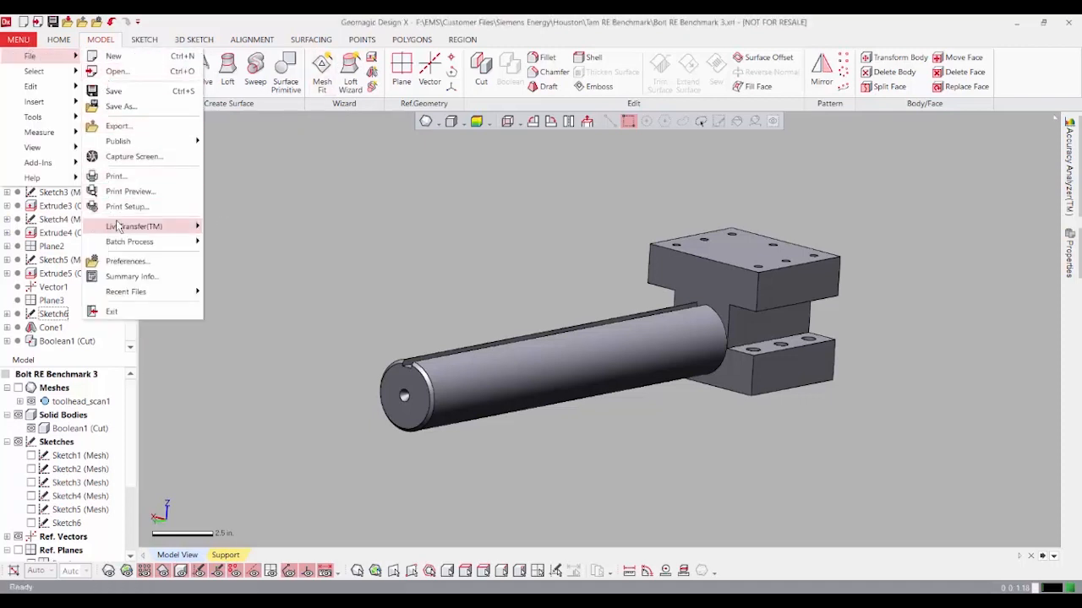
mouse_move(121, 230)
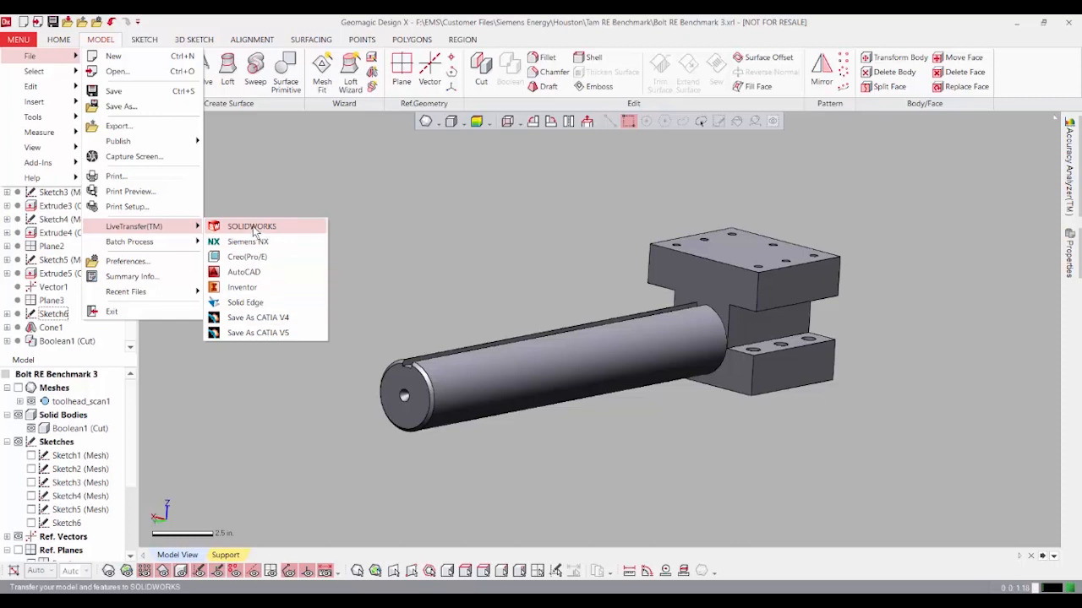
mouse_move(168, 242)
click(256, 292)
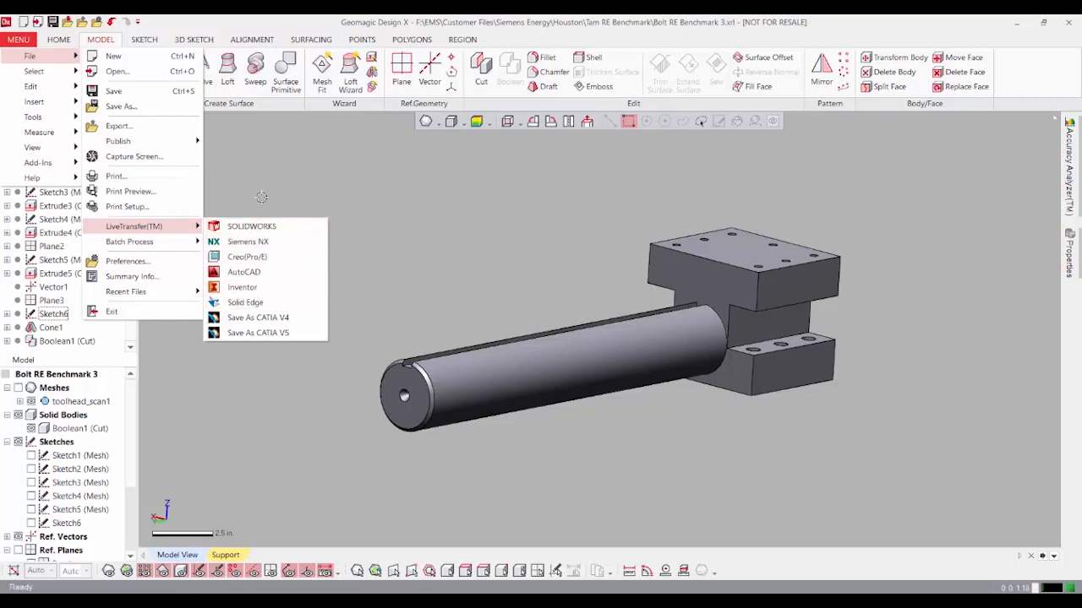
right_drag(272, 311, 537, 307)
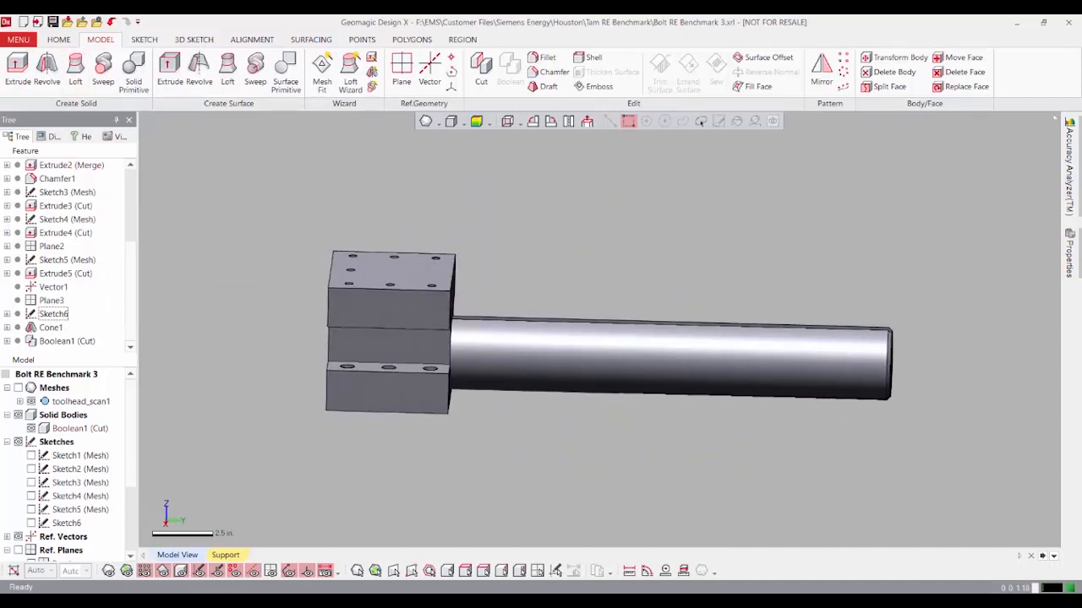
right_drag(560, 341, 497, 365)
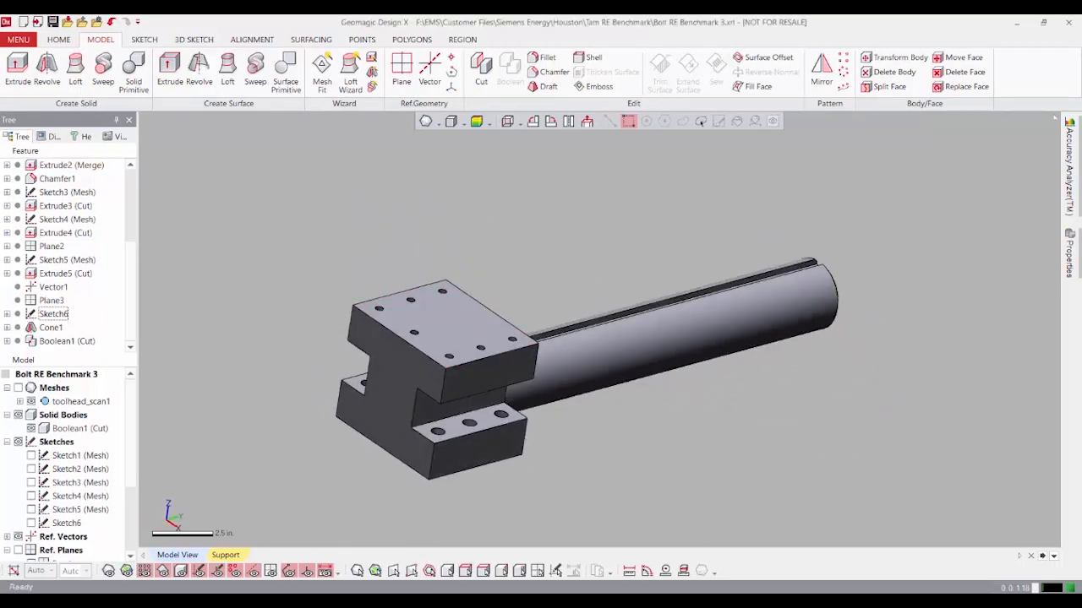